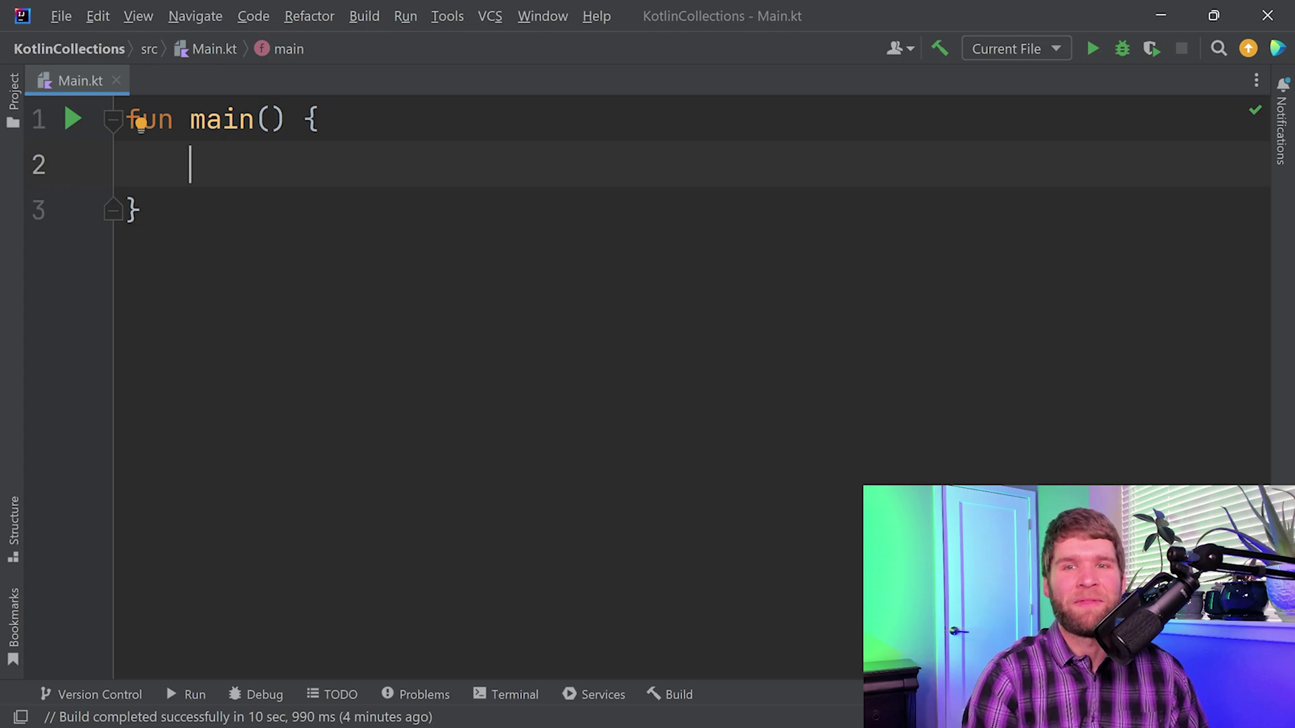
type("var my")
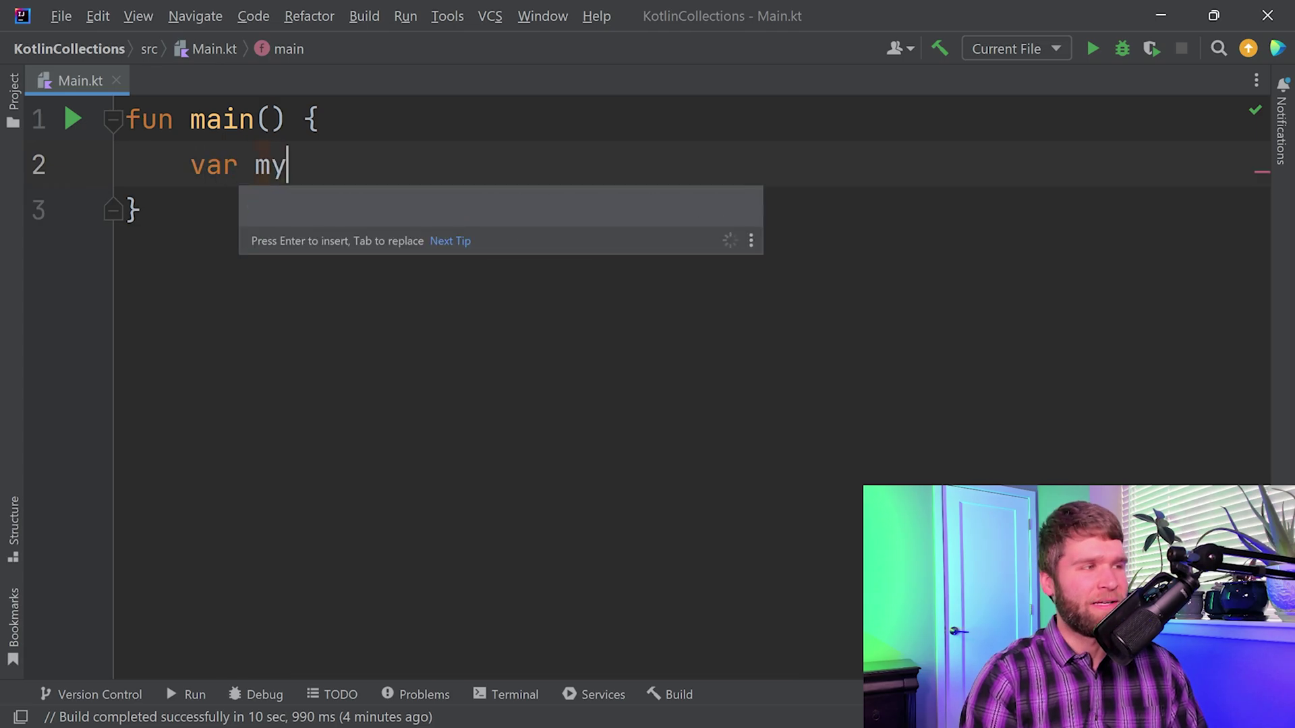
type("List = listO")
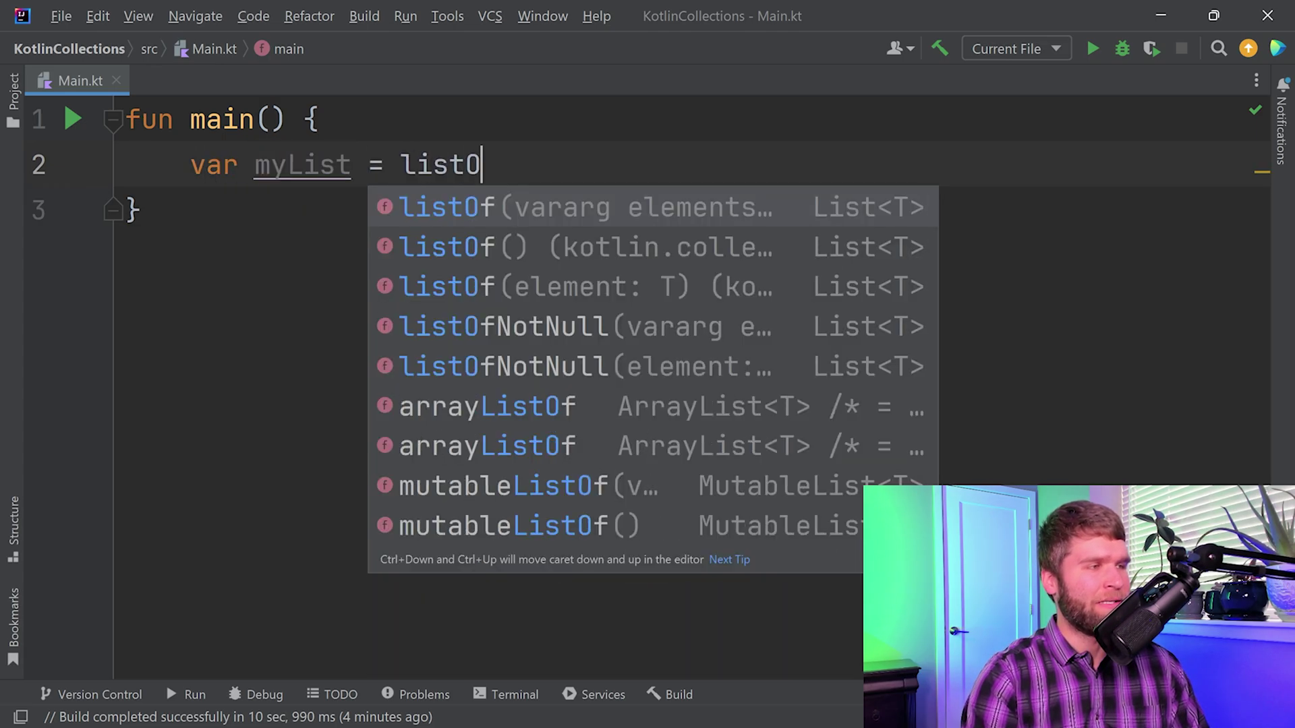
Step: Declare var myList: List<String> = listOf("One", "Two", "Three") in main
key("Return")
type("\"")
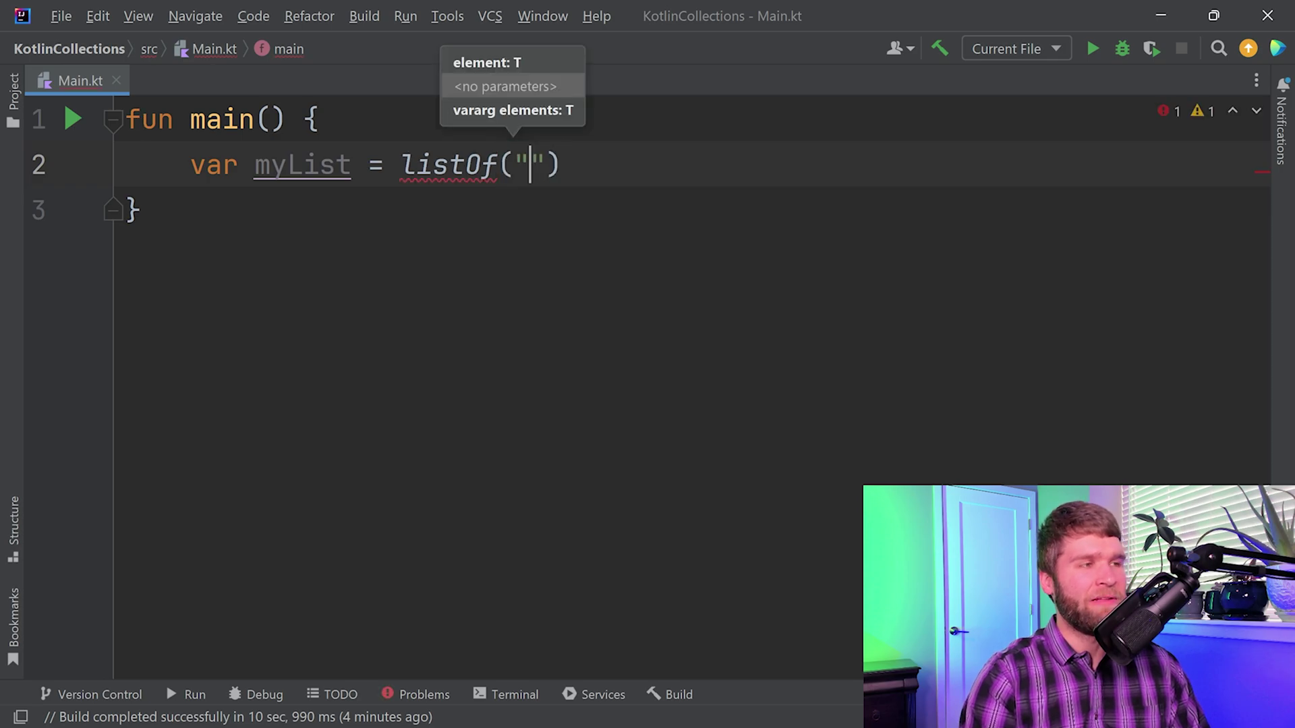
type("One\", \"")
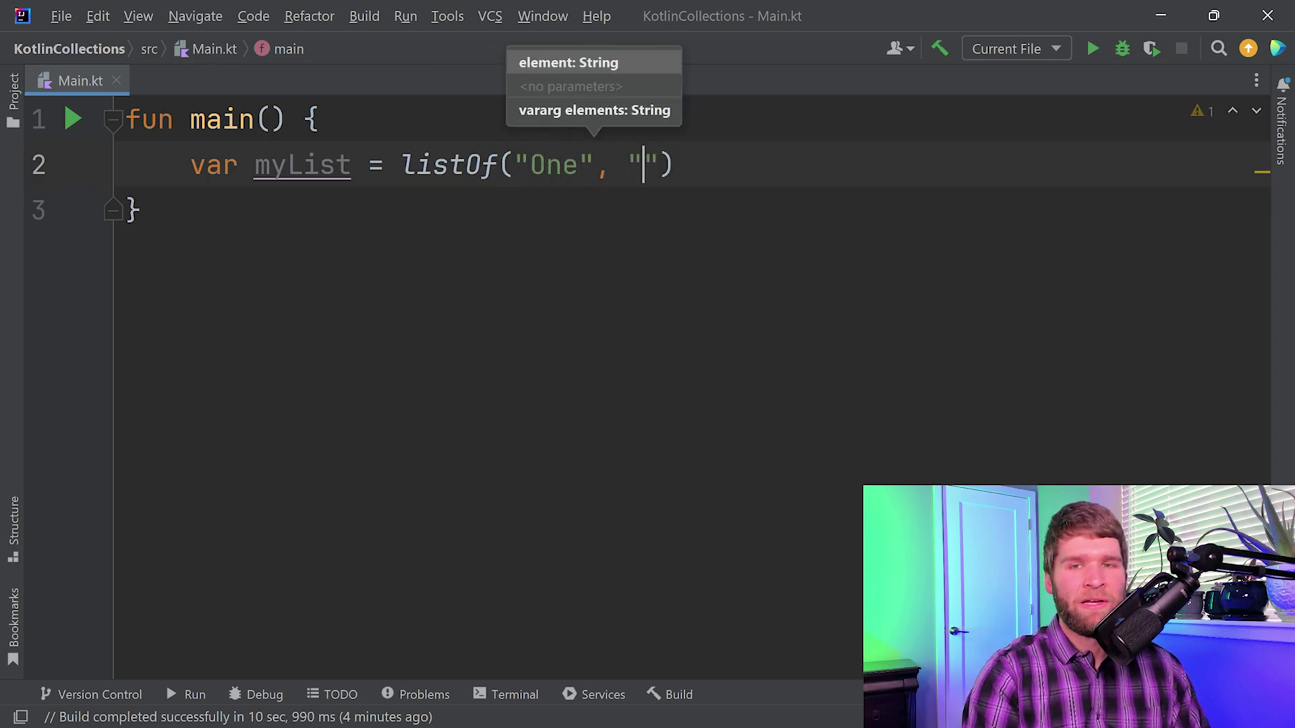
type("Two\"")
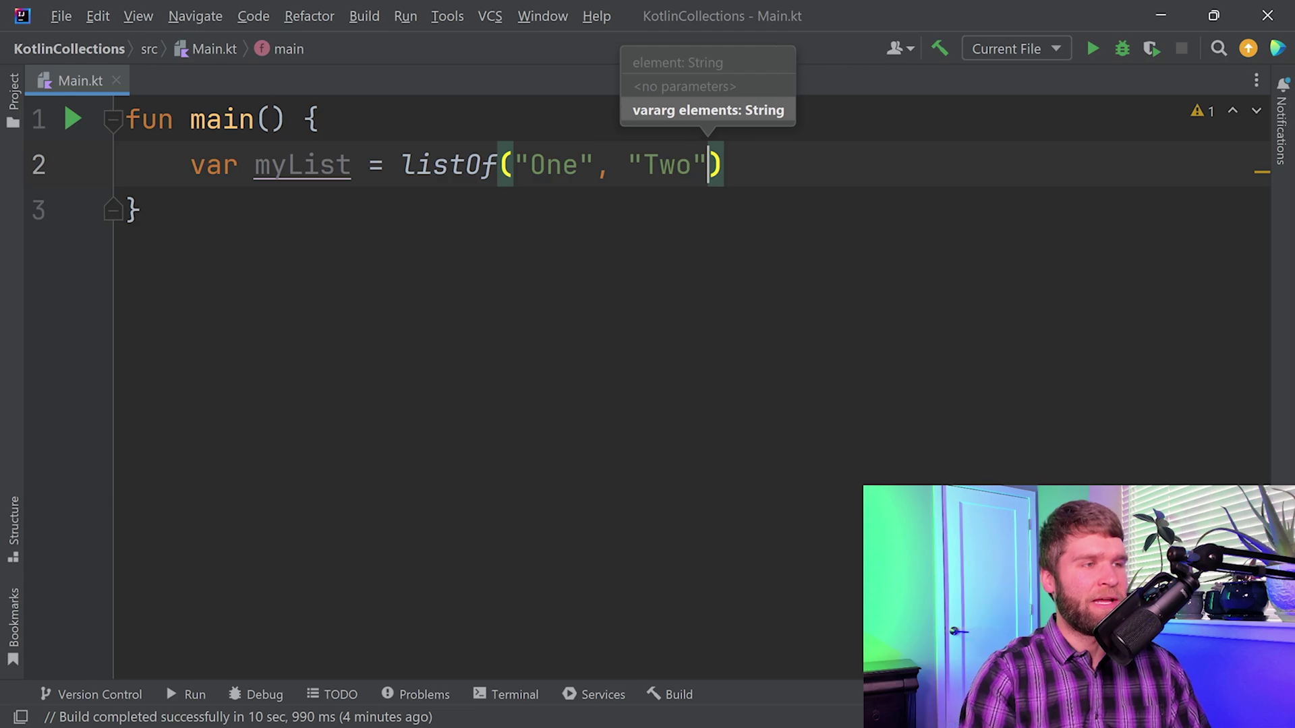
type(", \"Three")
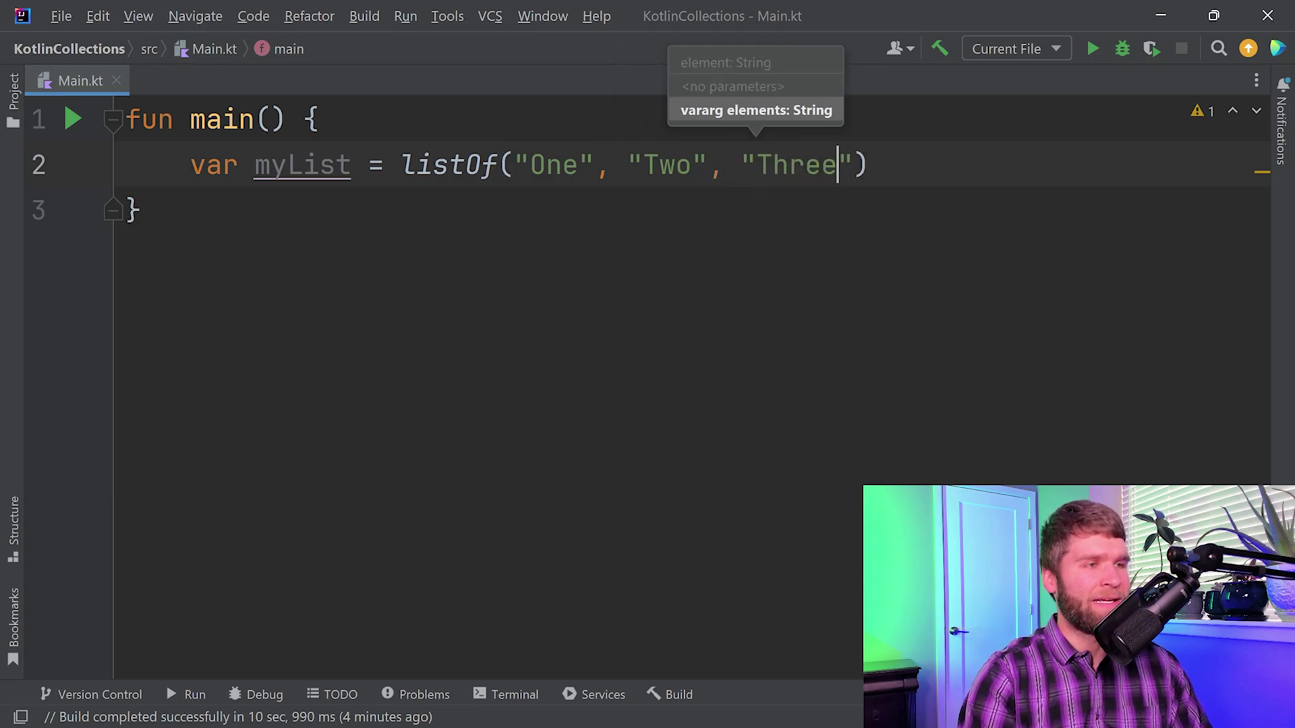
key("End")
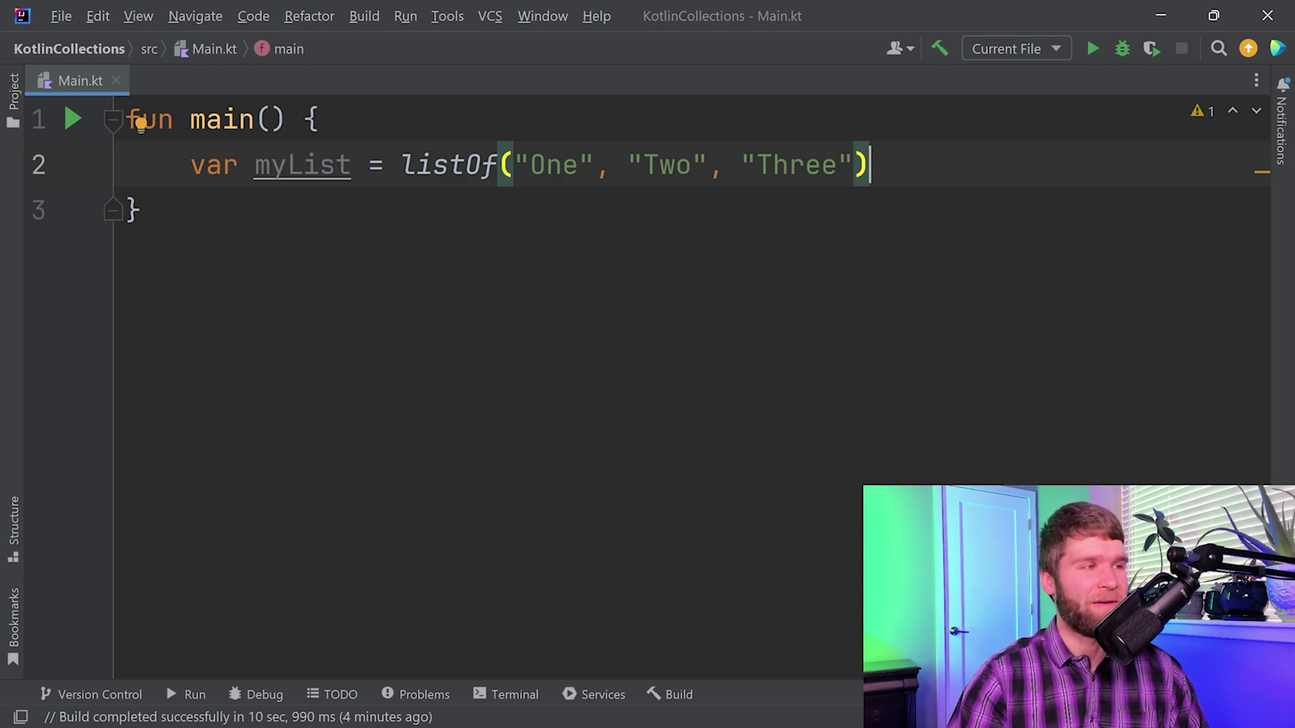
left_click(356, 162)
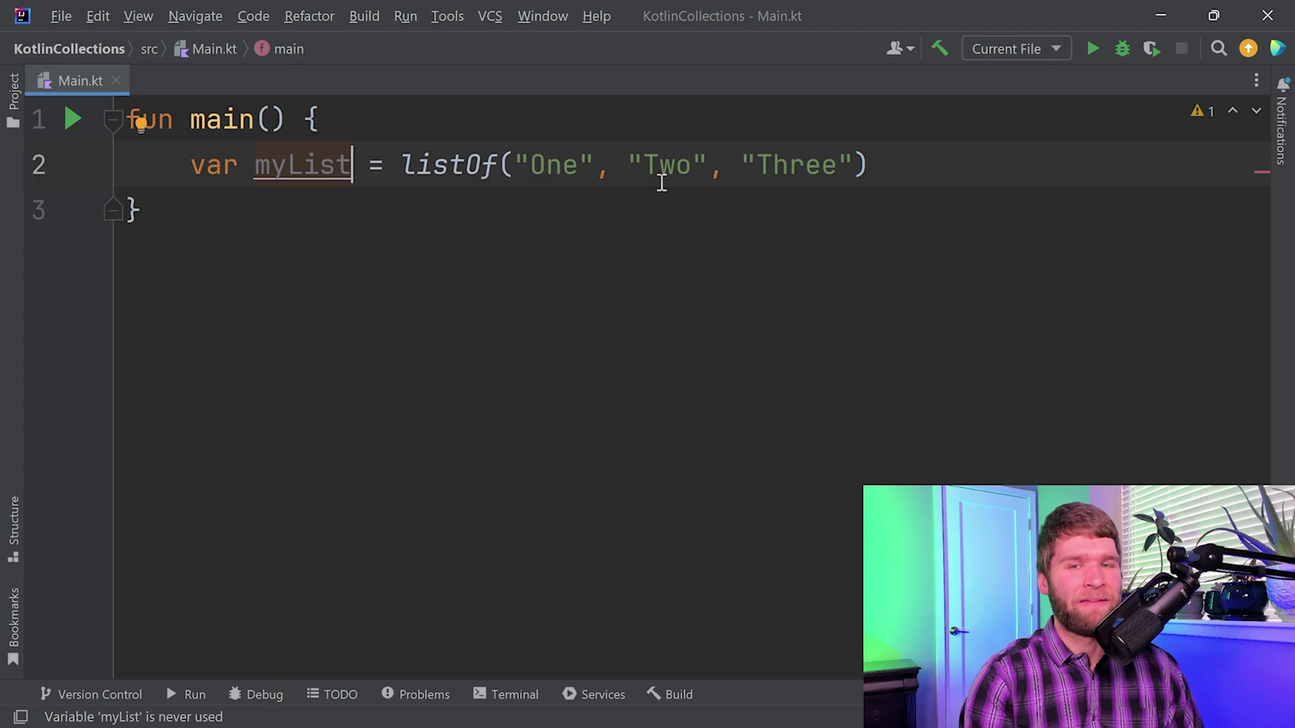
type(": List<String>")
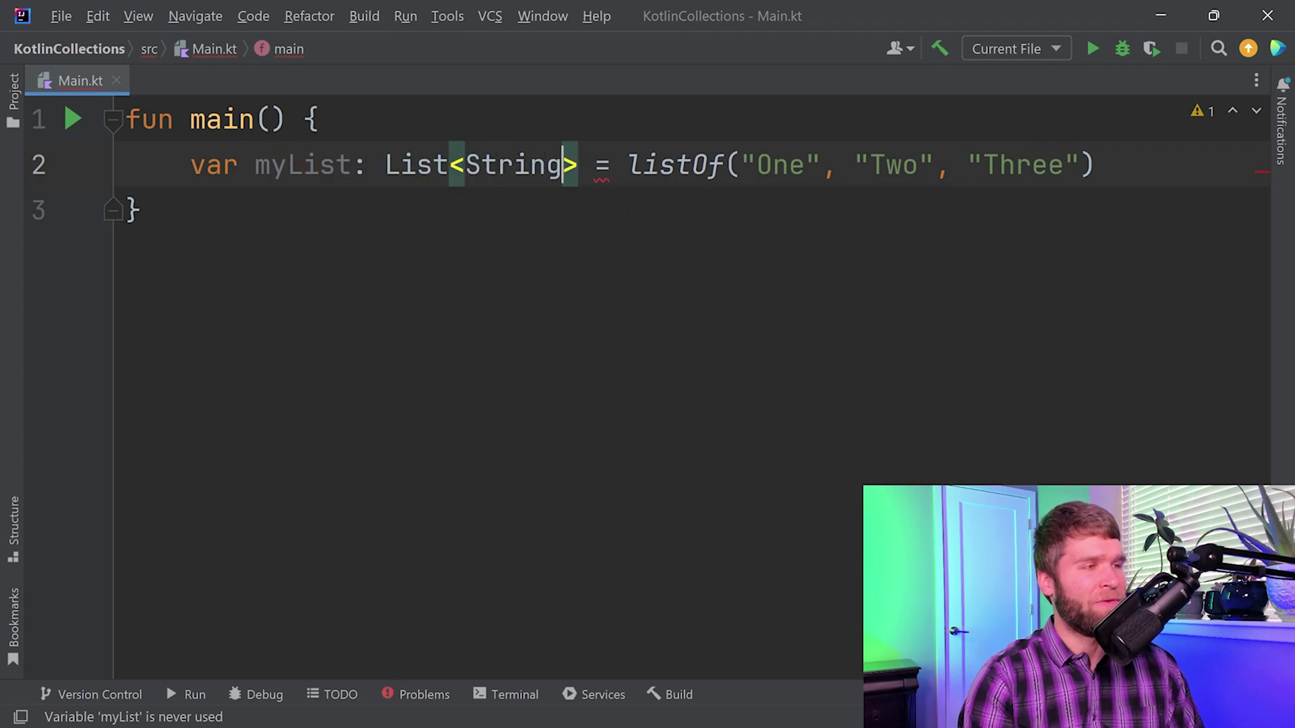
key("Down")
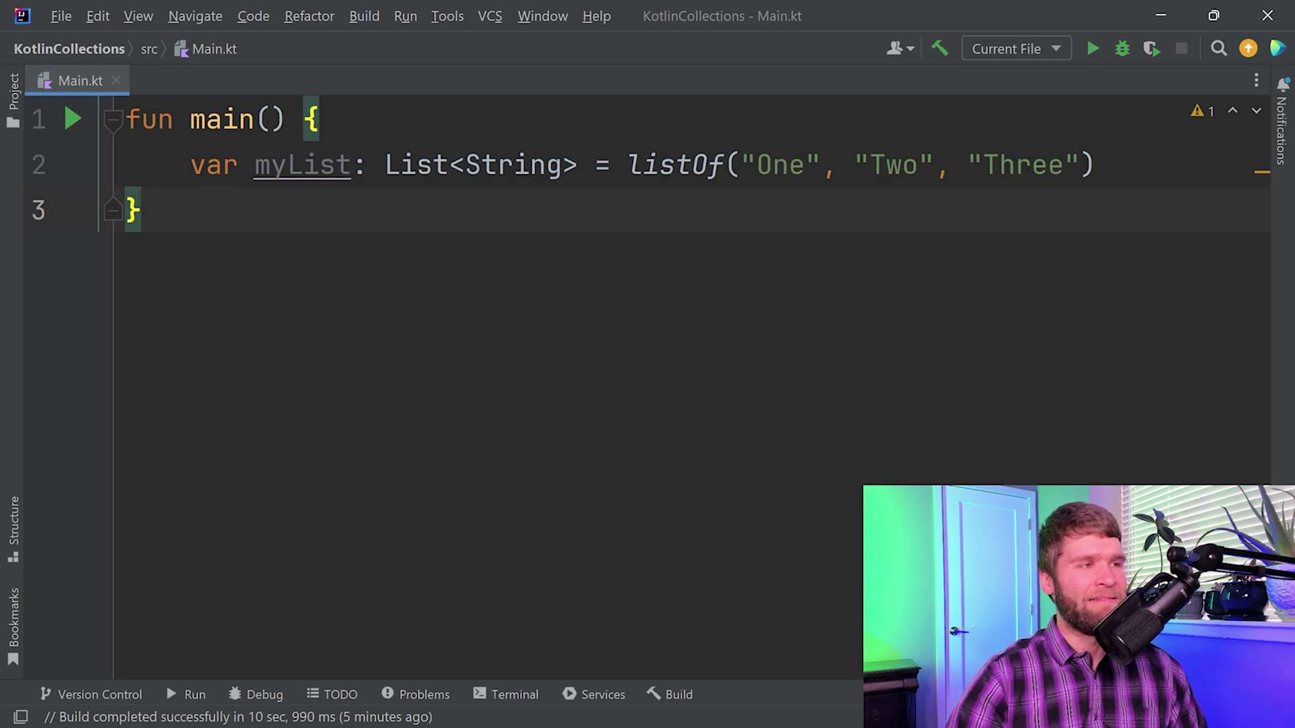
Step: Highlight listOf and its three string arguments to review the declaration
double_click(522, 165)
double_click(677, 165)
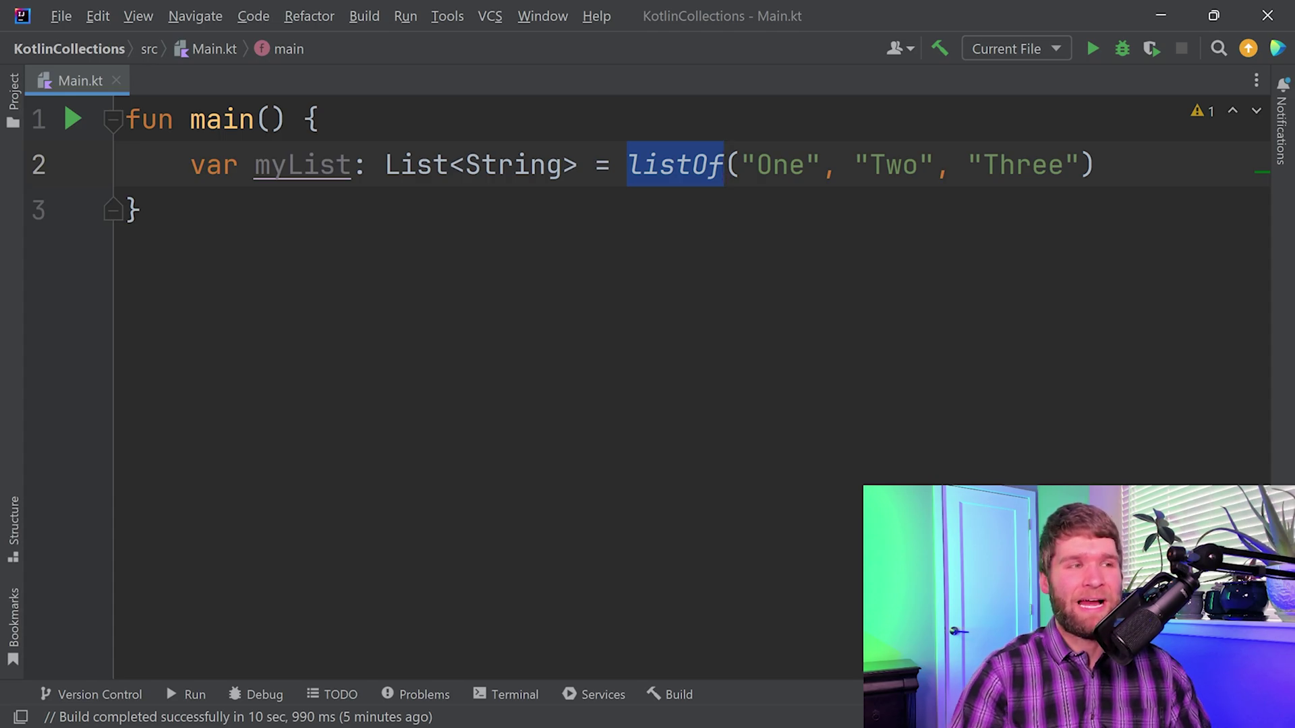
key("Right")
key("shift+End")
key("shift+Left")
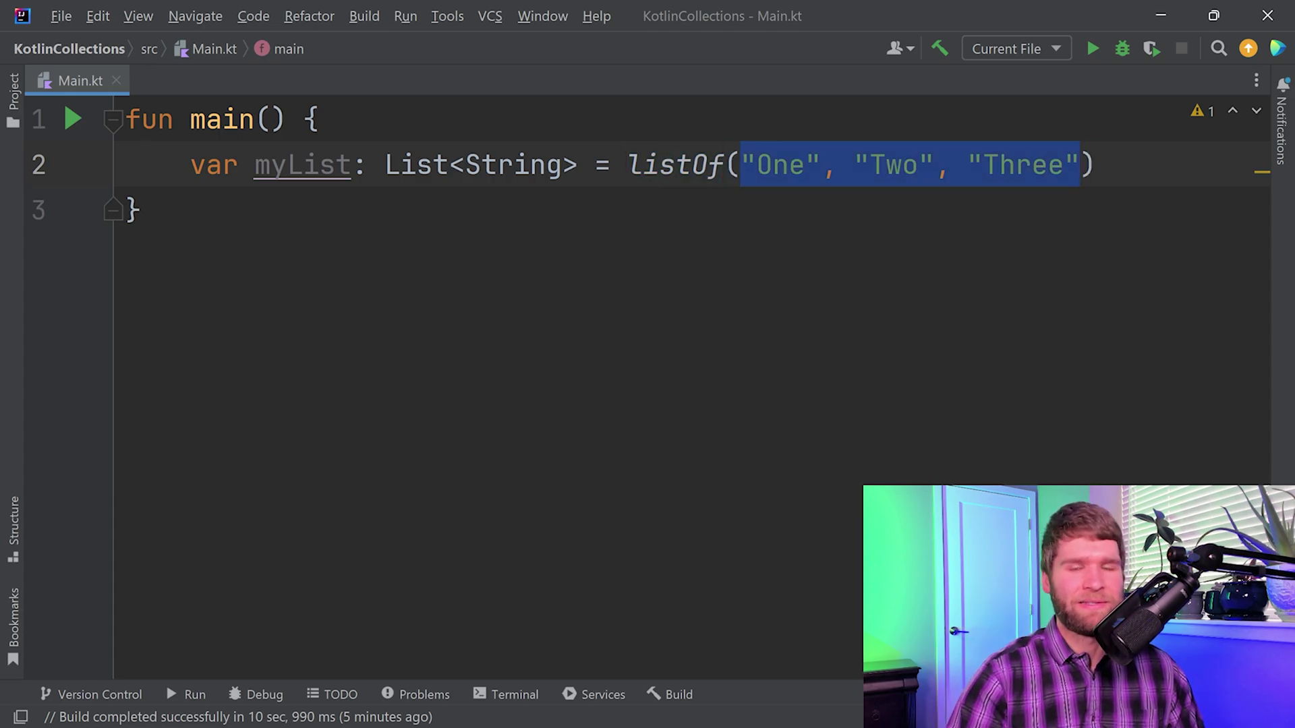
Step: Add println(myList) below the declaration and run the program
key("End")
key("Return")
type("println")
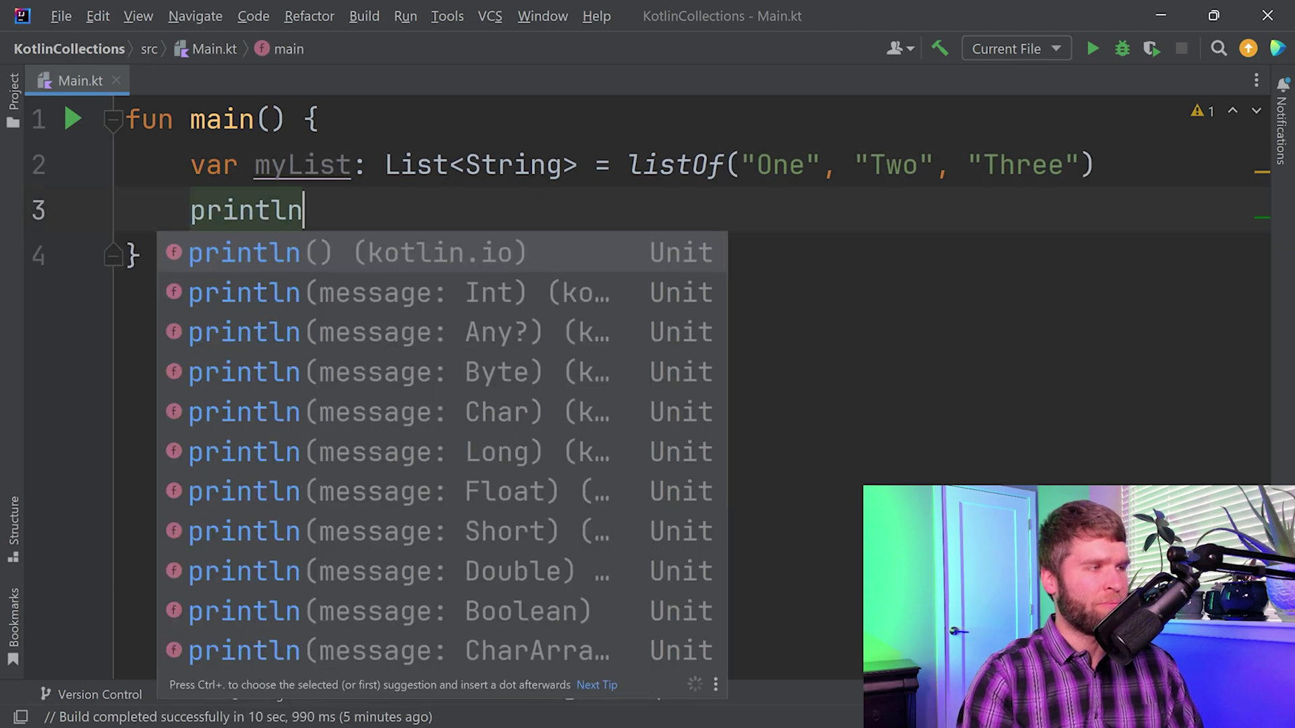
key("Return")
type("myl")
key("Return")
key("shift+F10")
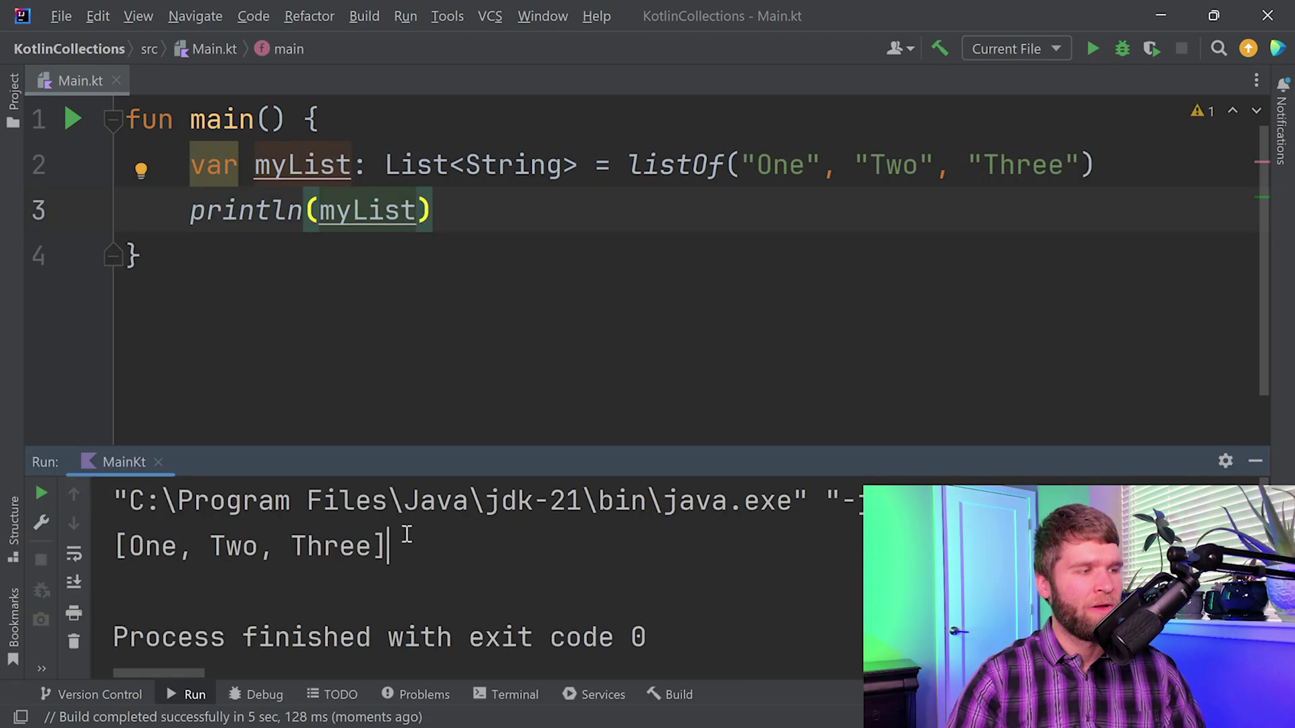
Step: Review the printed [One, Two, Three] output and close the Run panel
mouse_move(405, 541)
left_mouse_down()
mouse_move(185, 561)
mouse_move(126, 549)
left_mouse_up()
left_click(176, 552)
left_click(398, 545)
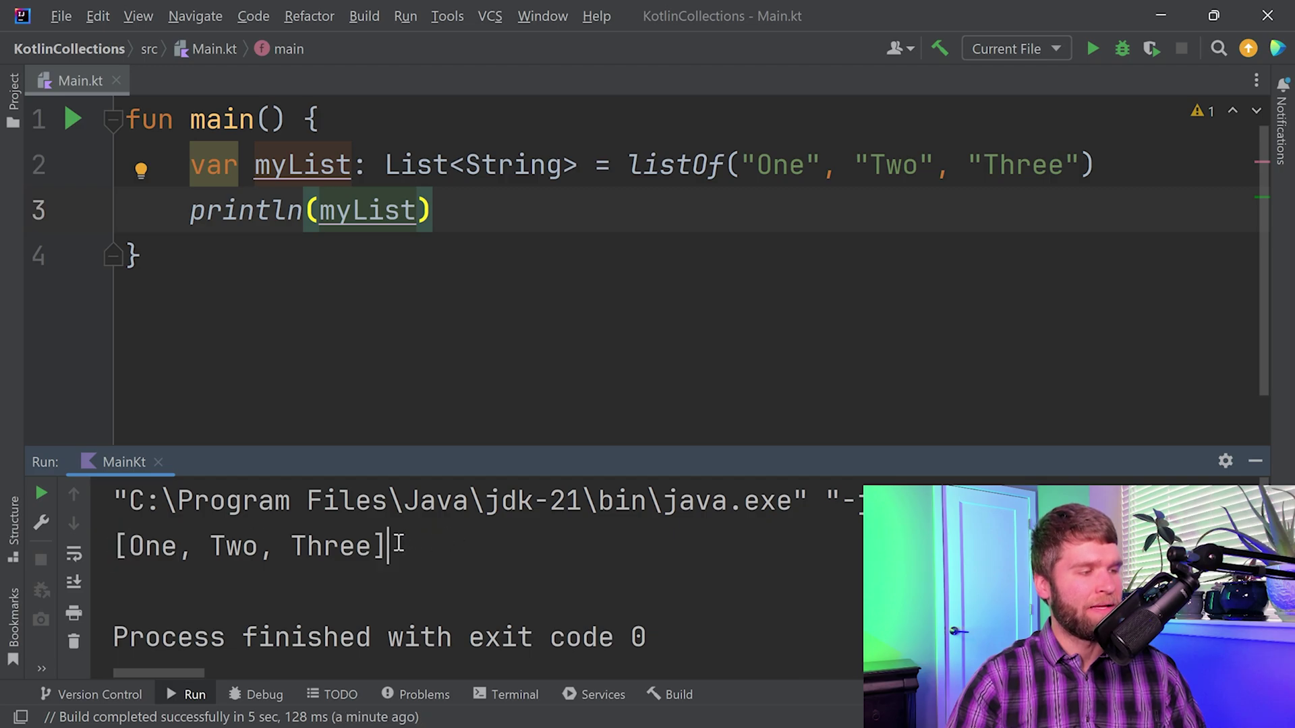
left_click_drag(388, 546, 372, 546)
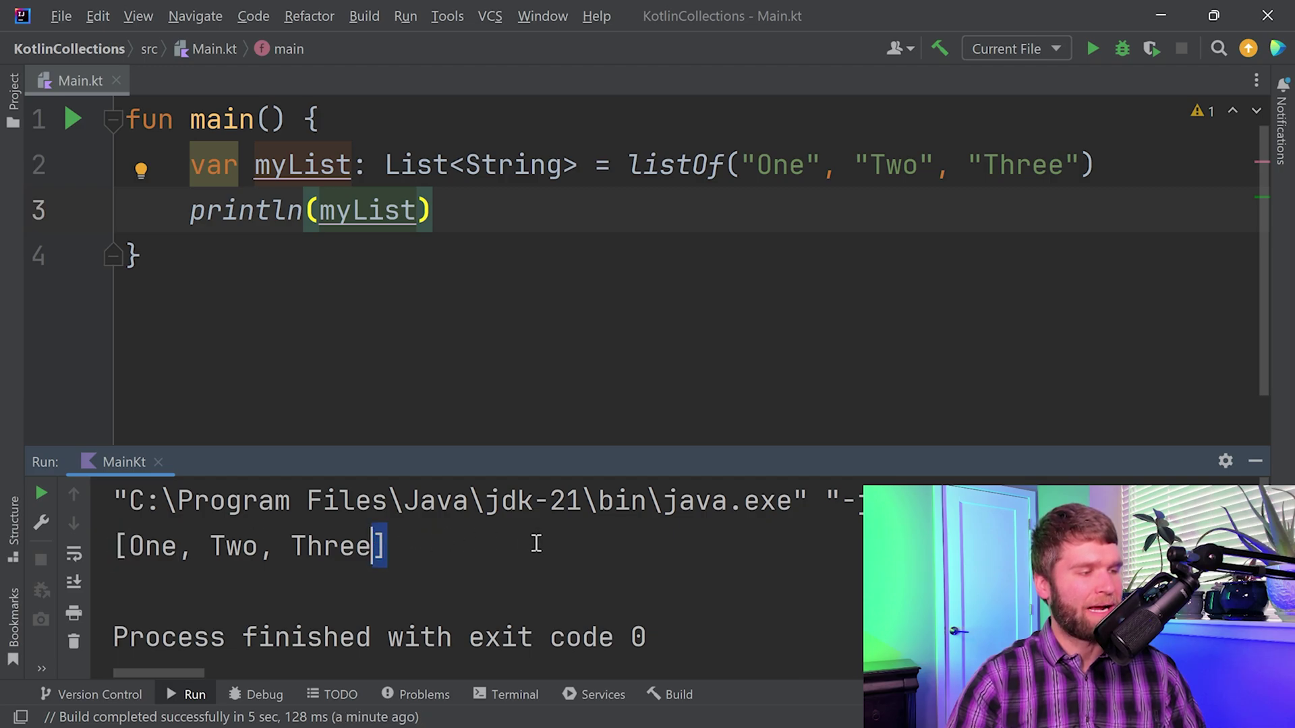
key("shift+Escape")
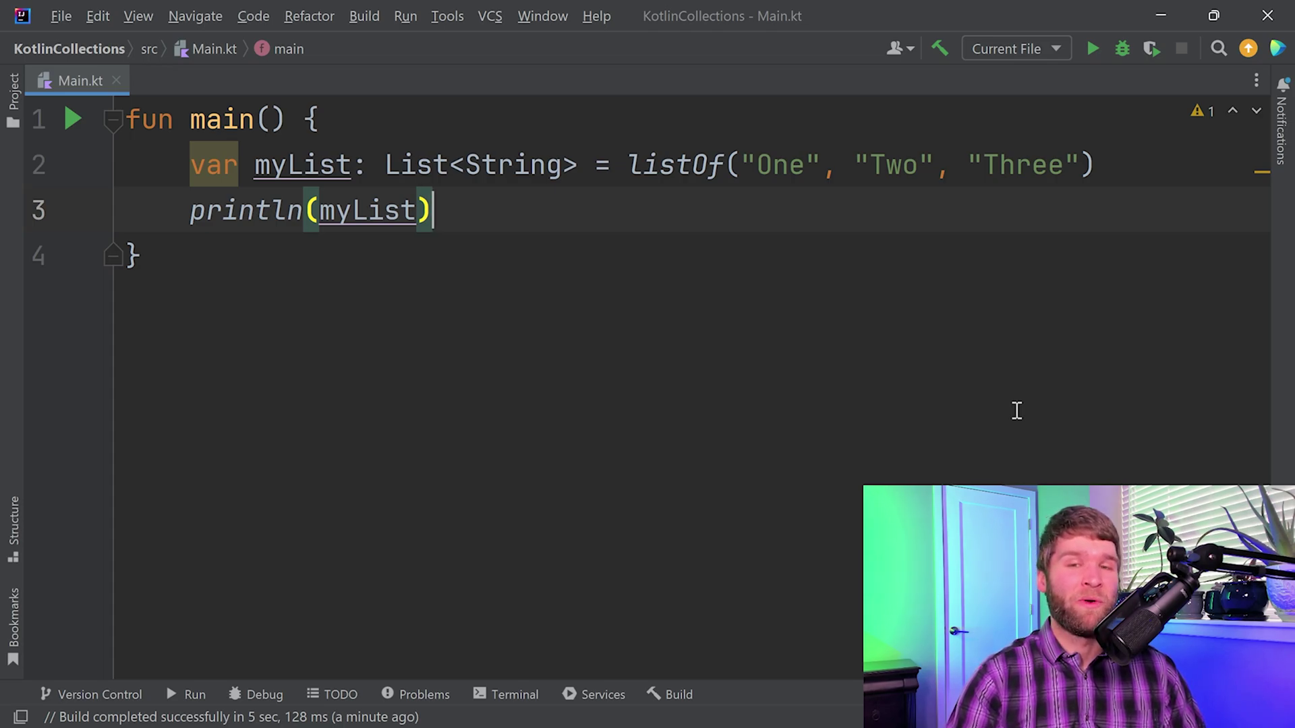
key("Left")
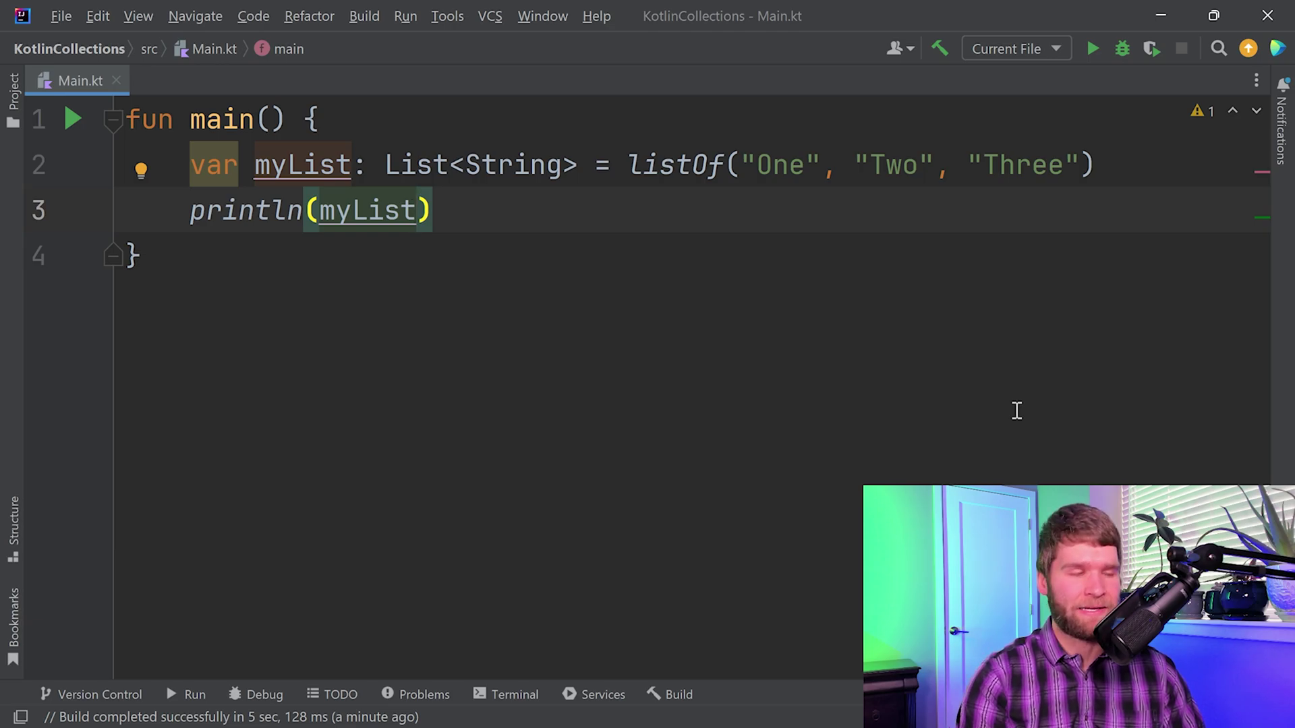
type("[")
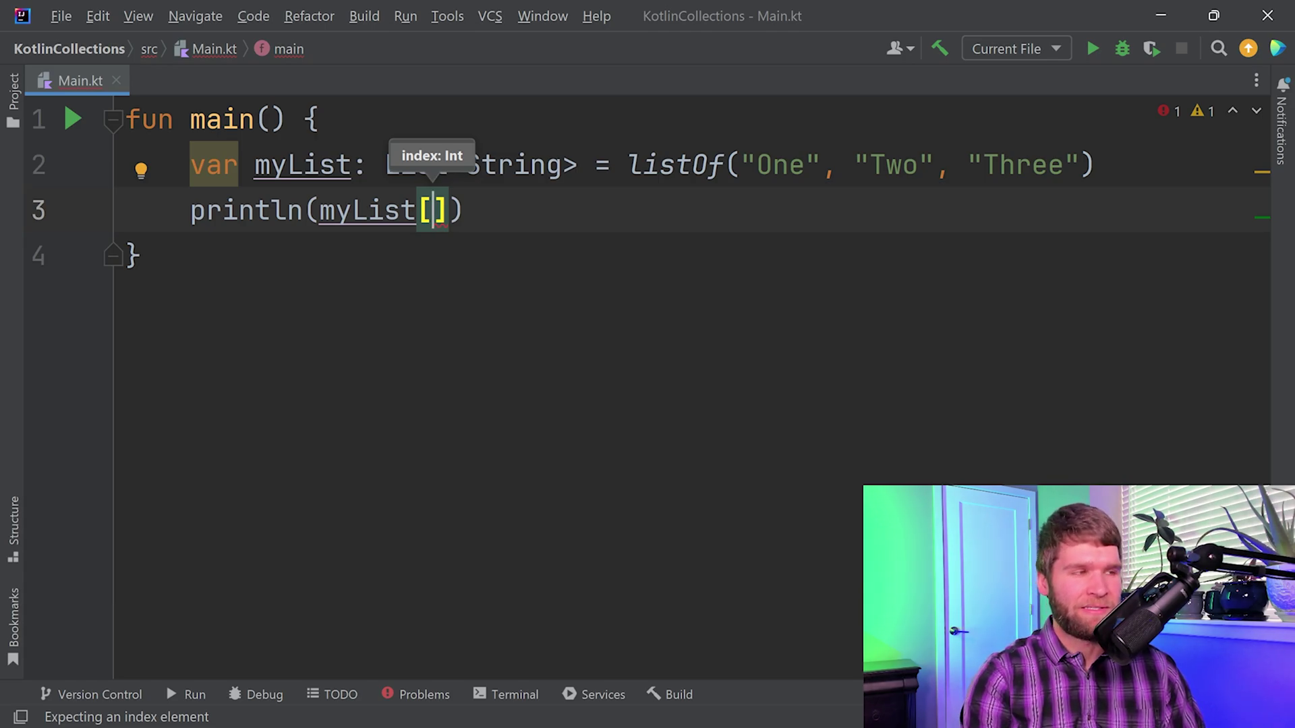
type("0")
Step: Run println(myList[0]) and check that One is printed
key("End")
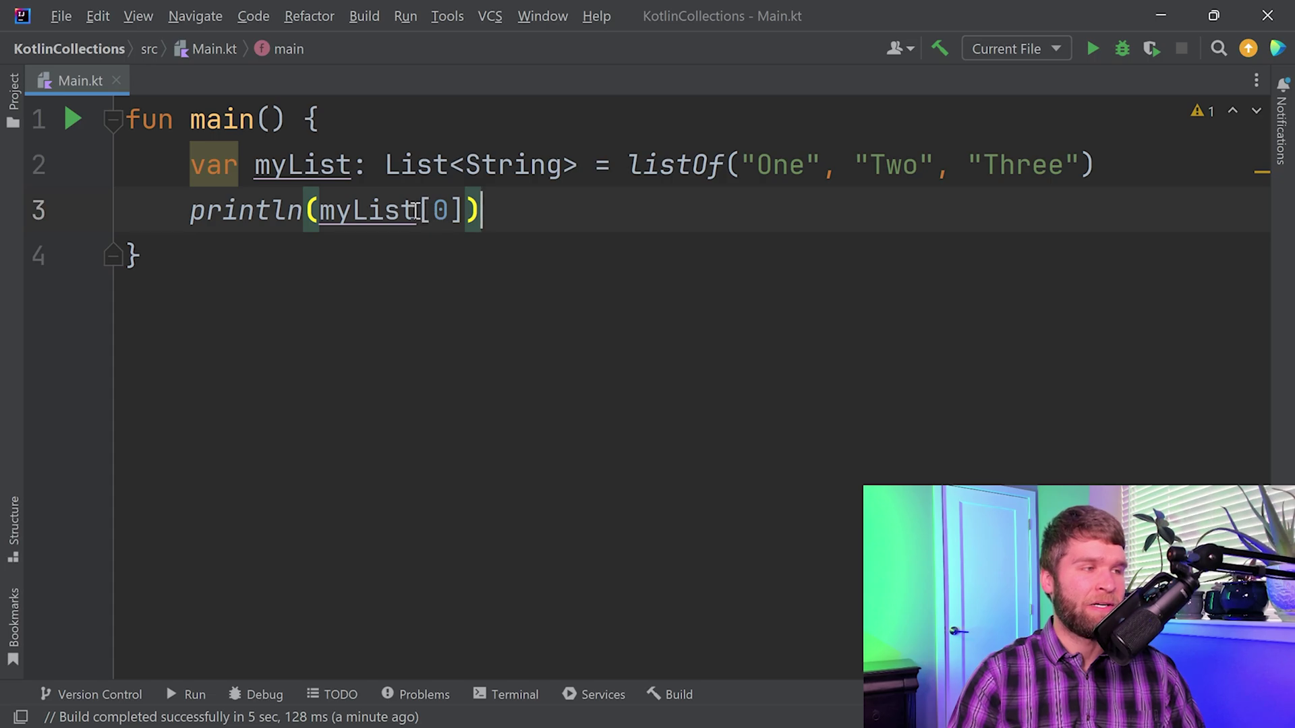
left_click_drag(419, 210, 464, 210)
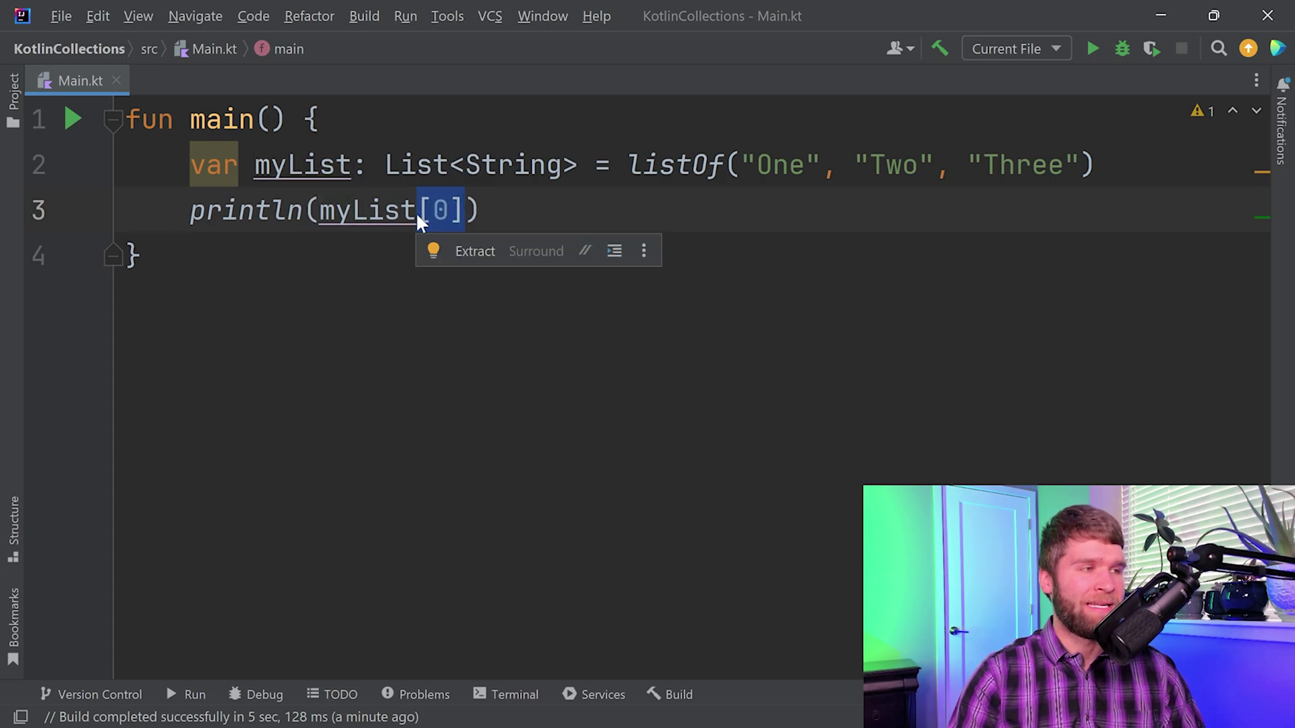
left_click(550, 209)
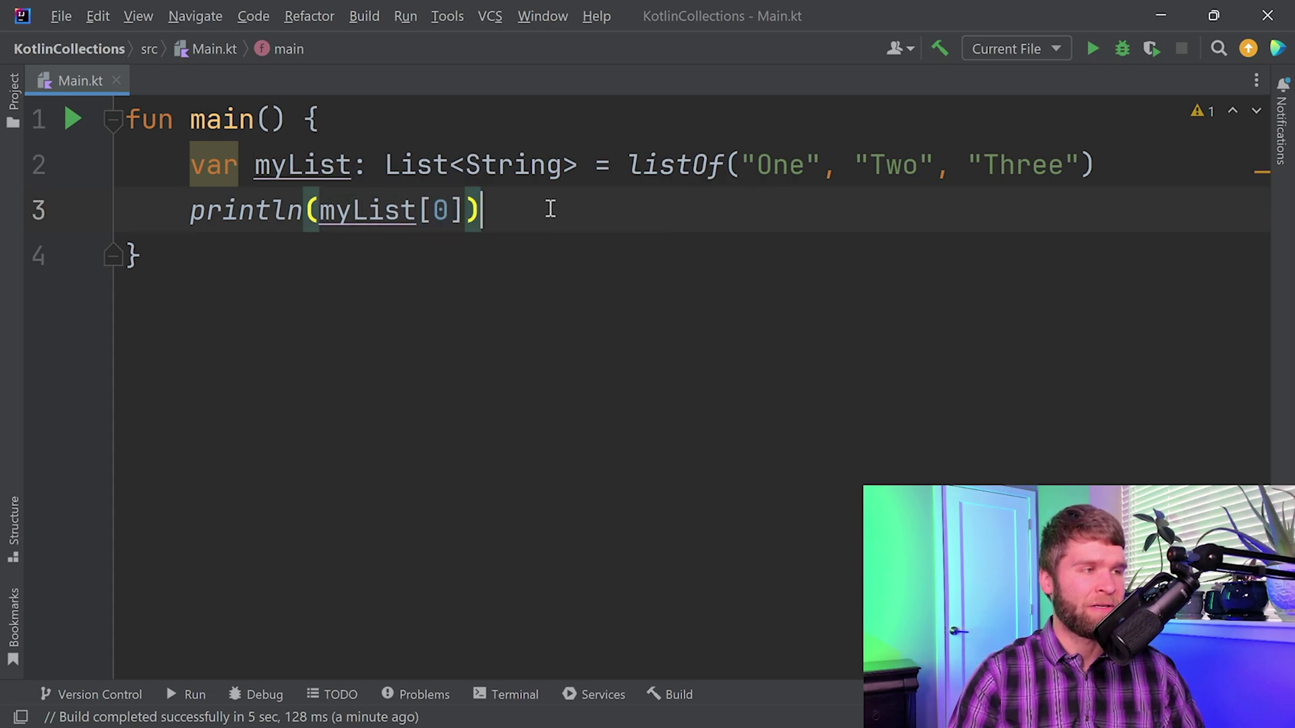
left_click(1094, 49)
left_click_drag(160, 547, 112, 546)
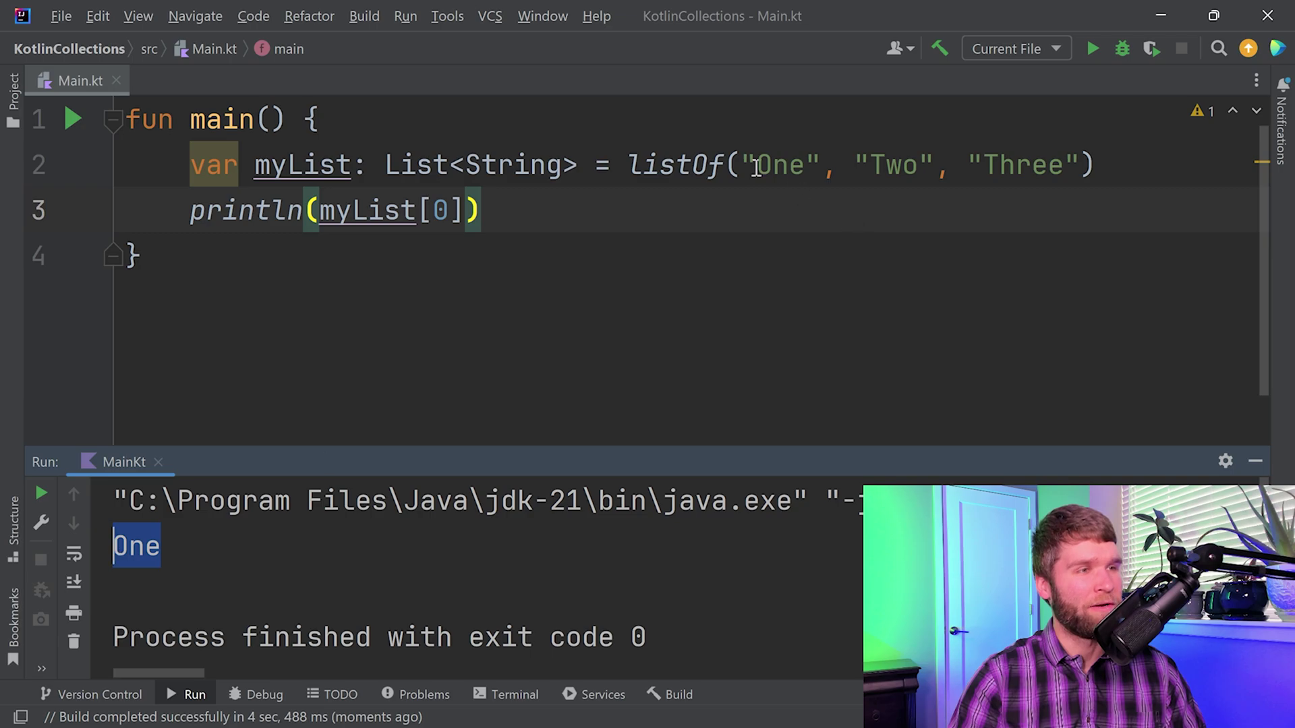
Step: Change the index to 4 and run again, enlarging the output area
double_click(442, 210)
key("BackSpace")
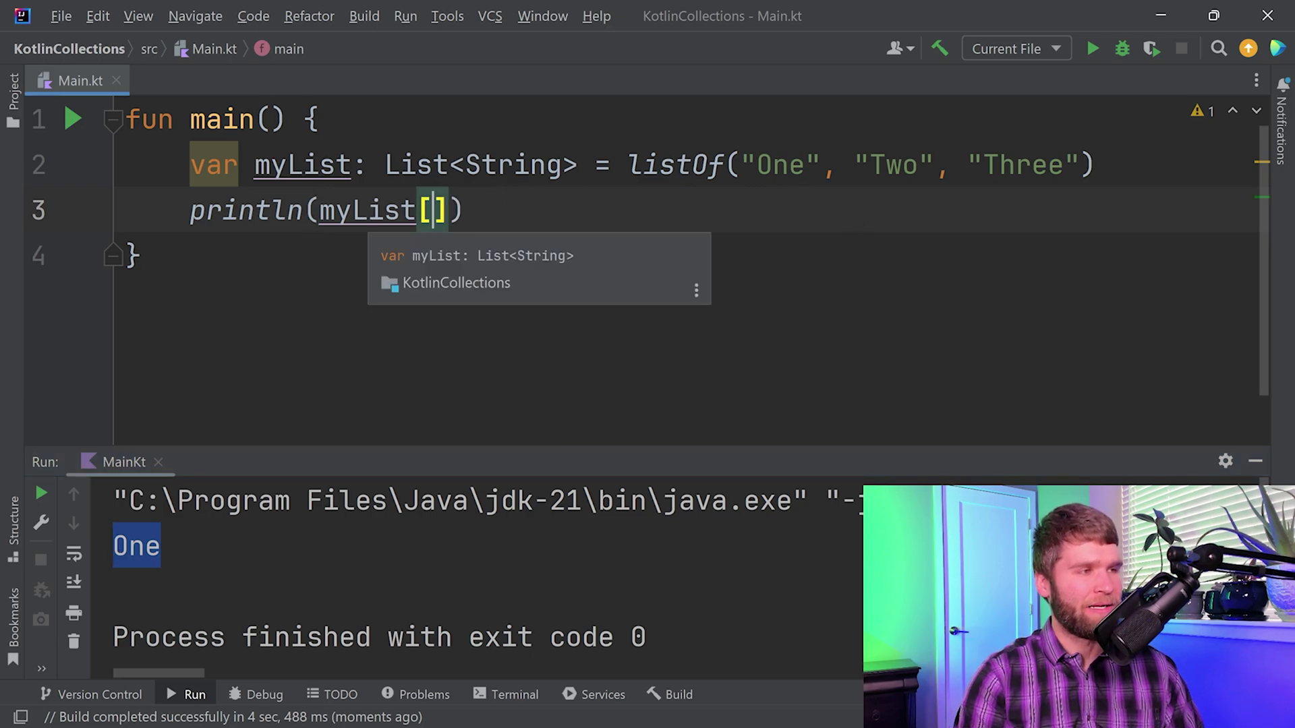
type("4")
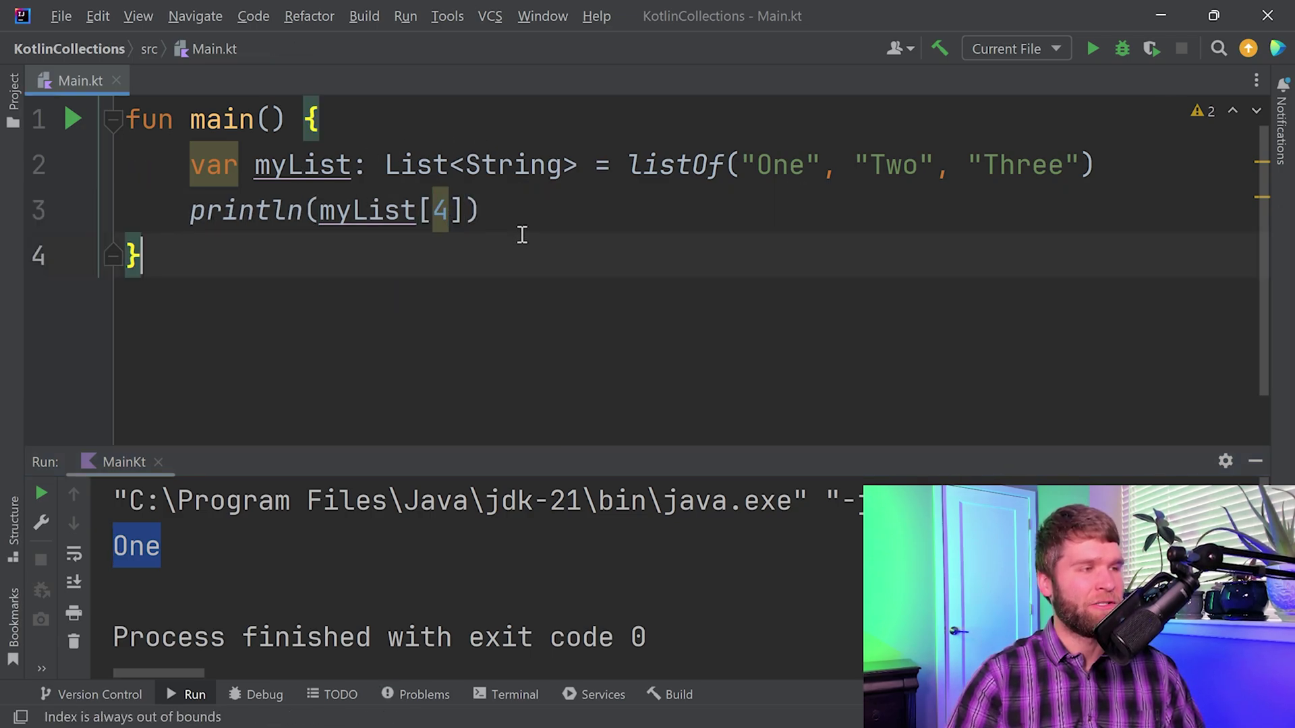
left_click(525, 215)
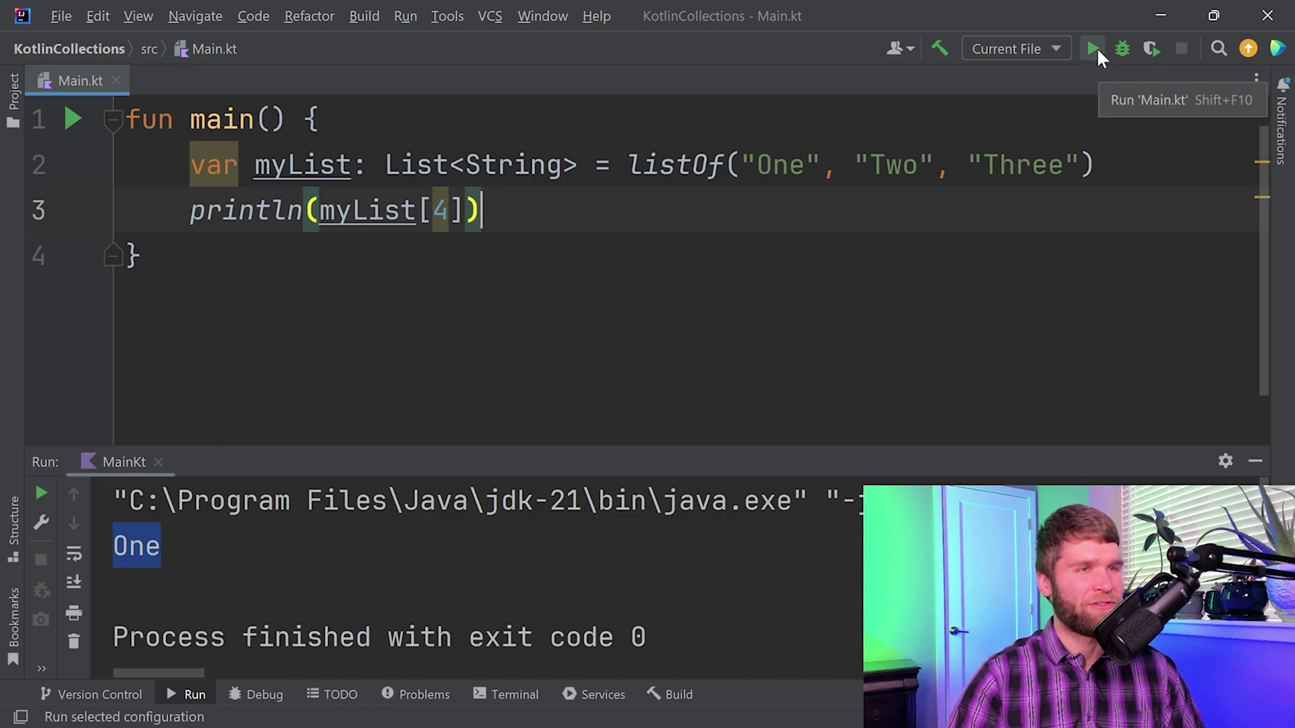
left_click(1096, 48)
left_click_drag(645, 446, 639, 282)
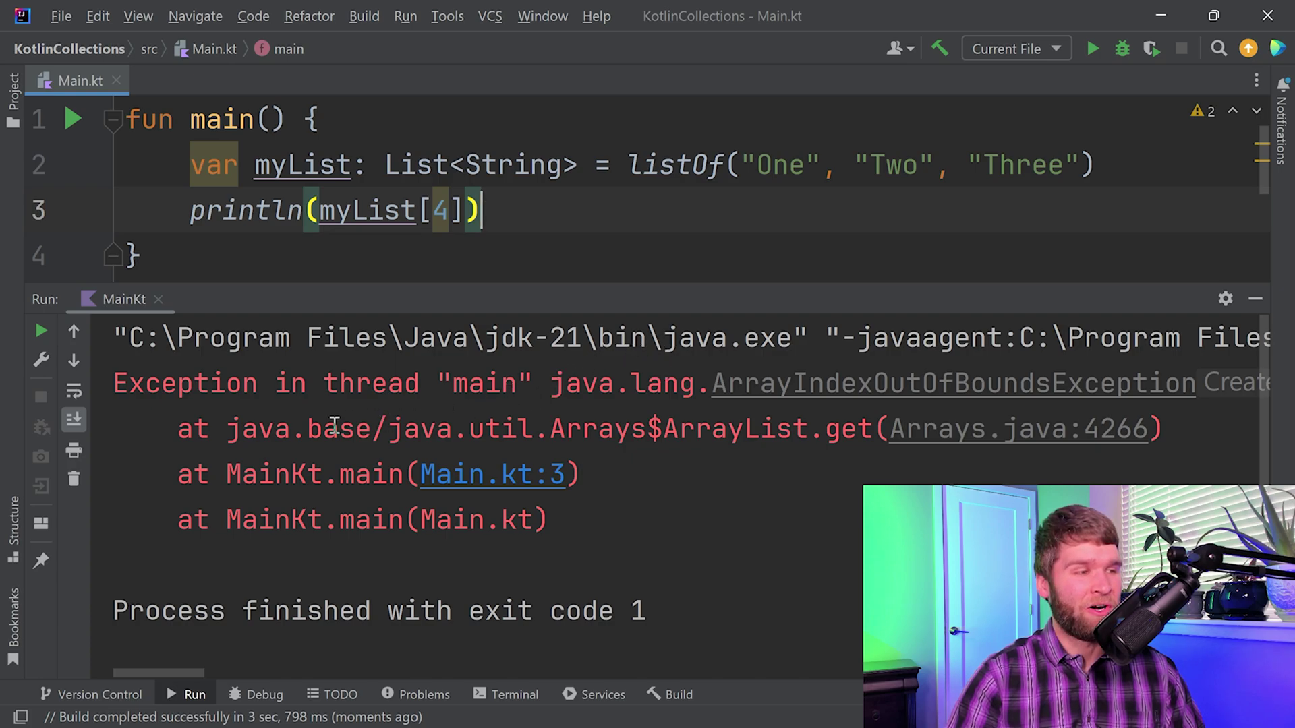
Step: Review the ArrayIndexOutOfBoundsException stack trace and close the Run panel
left_click(276, 433)
left_click_drag(300, 441, 875, 422)
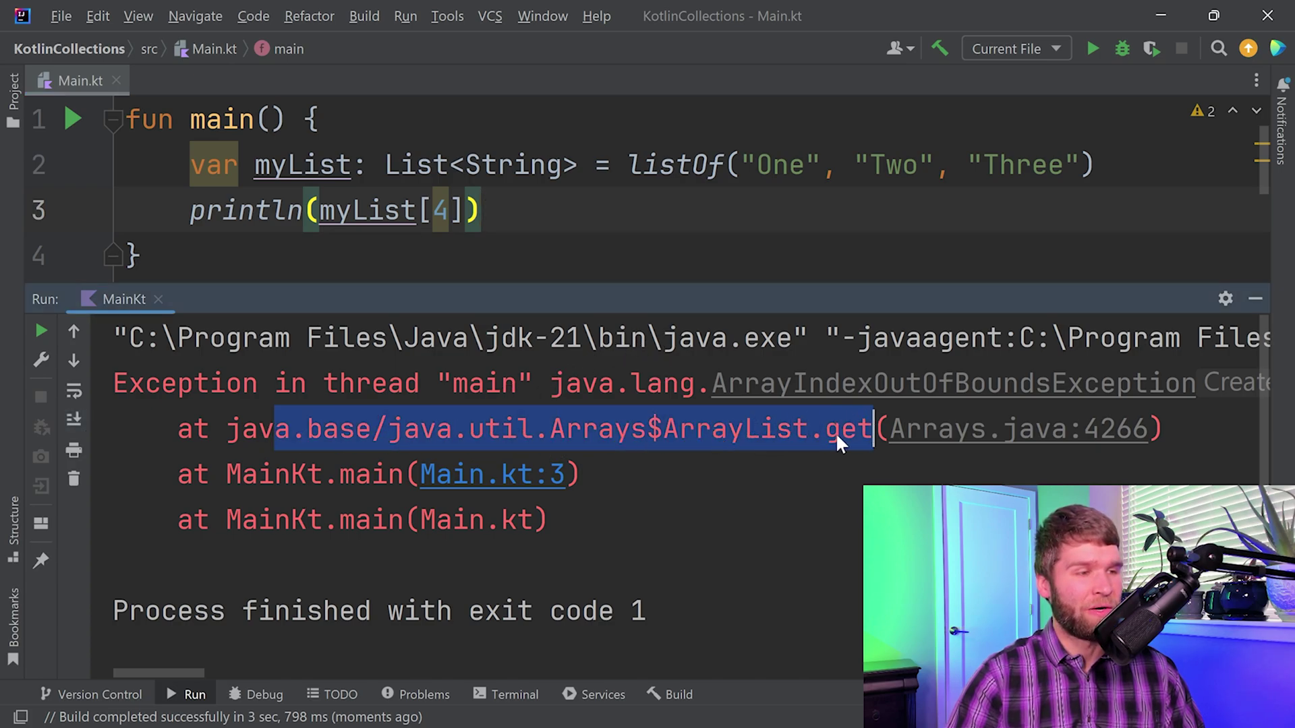
left_click(818, 459)
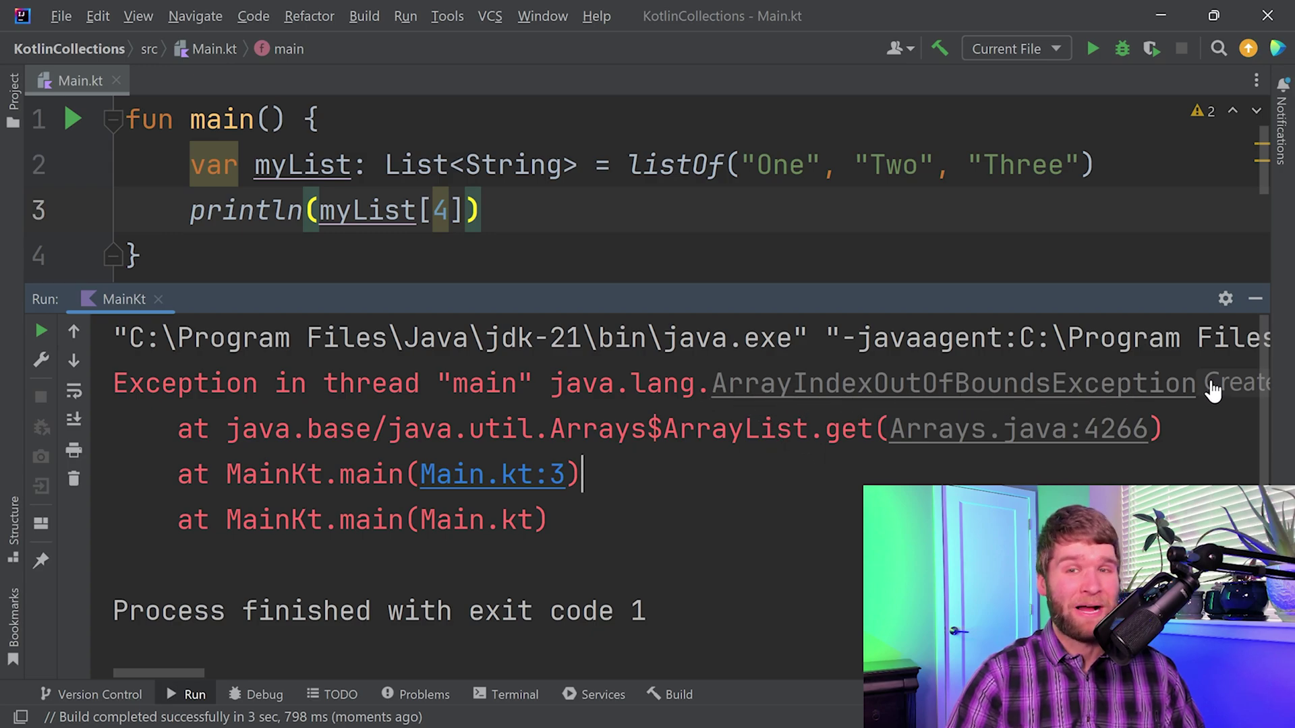
key("shift+Escape")
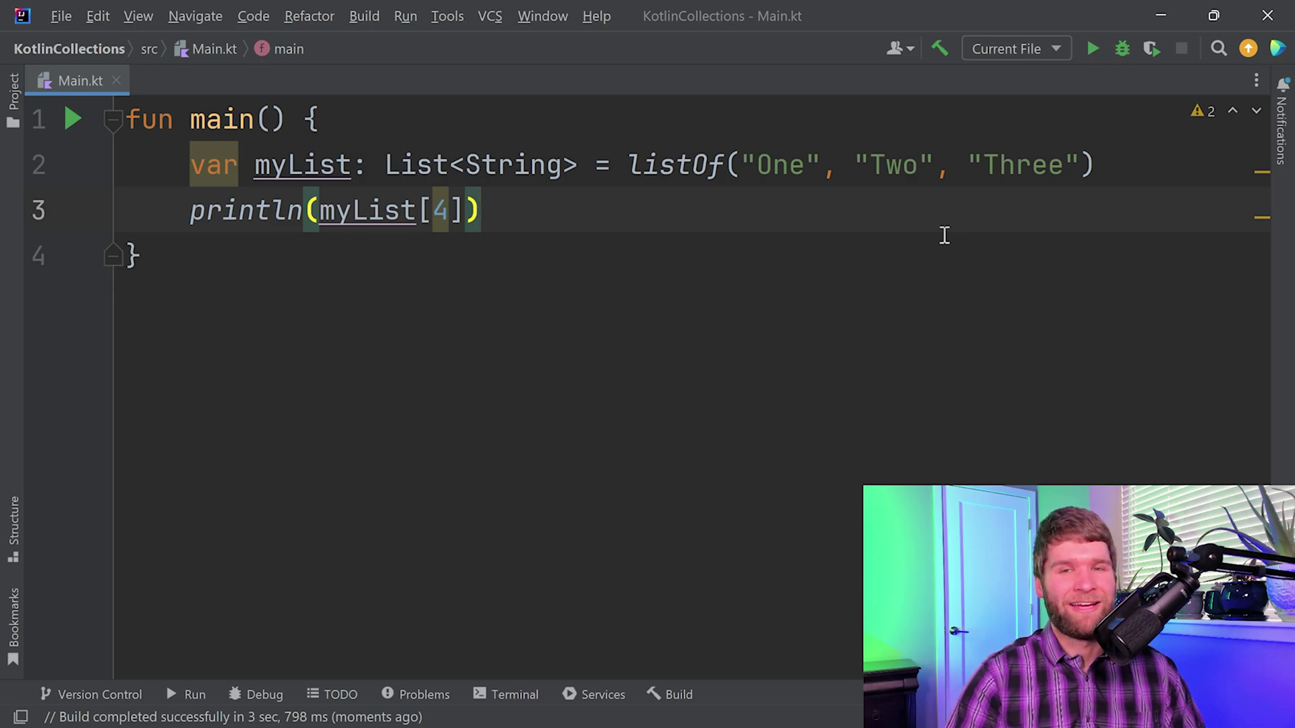
Step: Delete the println line and the unfinished myList.add line, leaving only the declaration
left_click(36, 209)
key("BackSpace")
type("myList.")
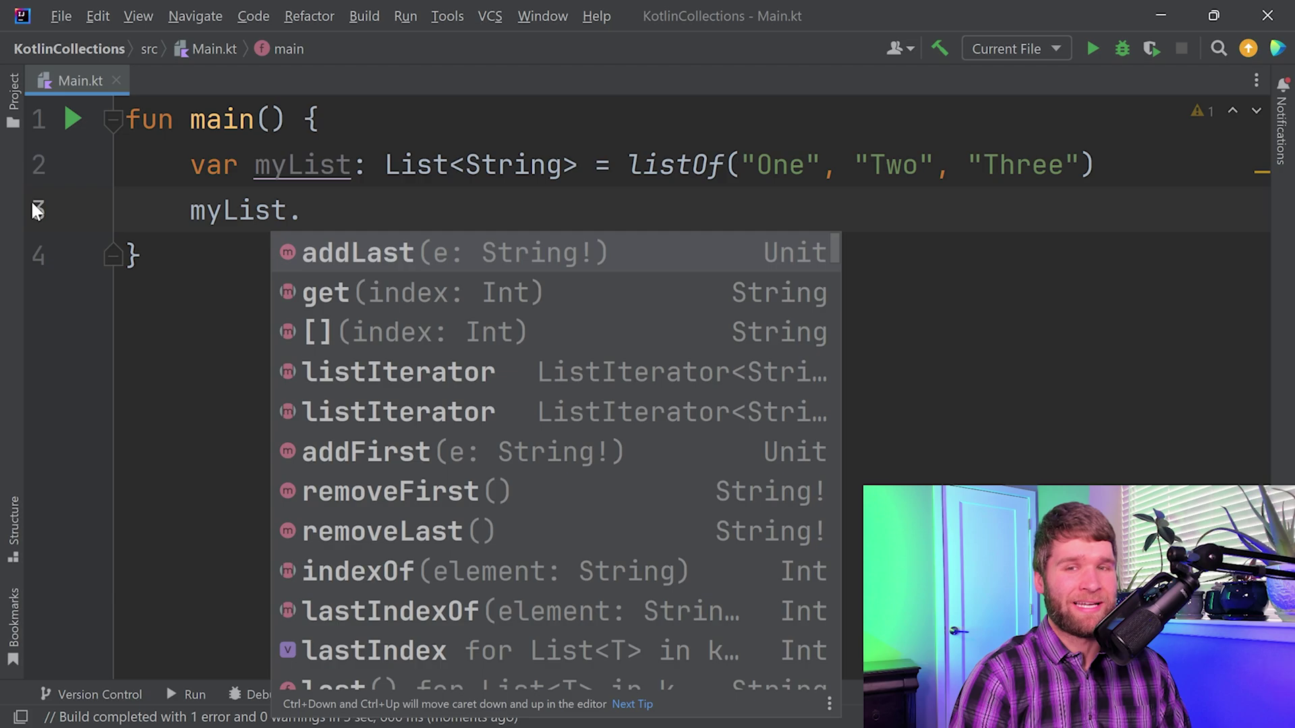
type("add")
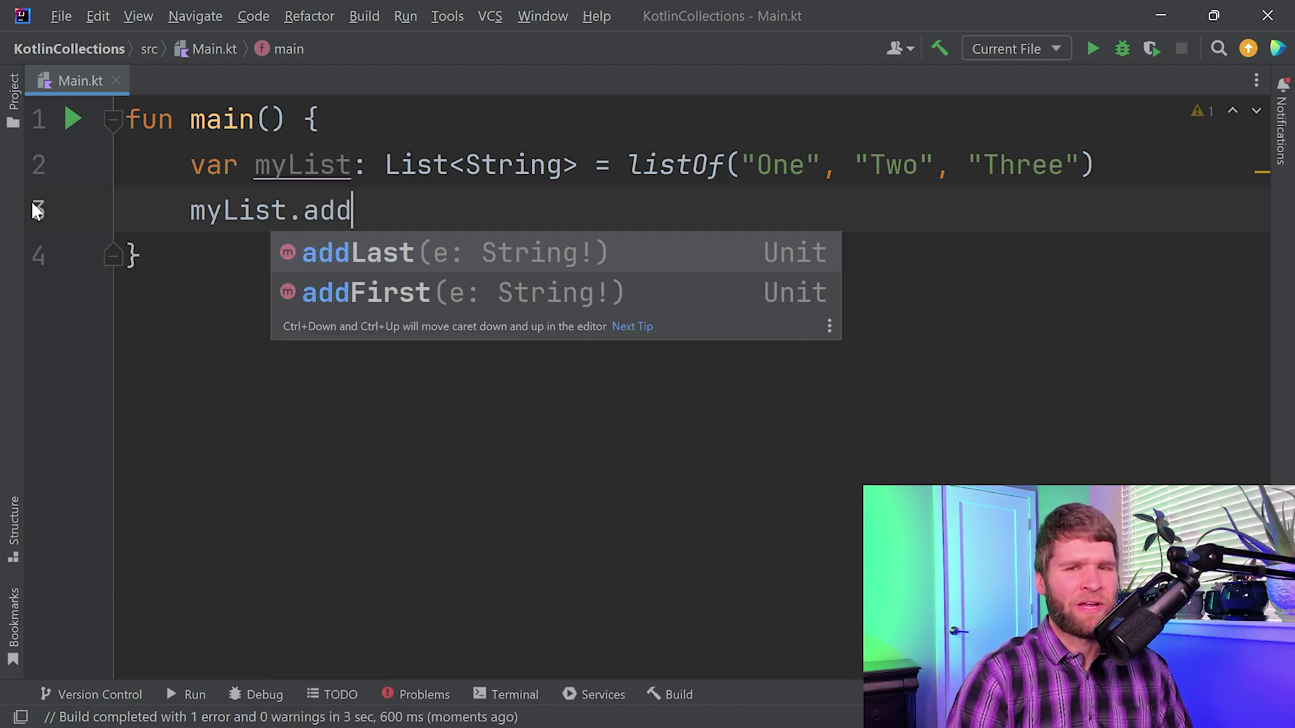
key("shift+Home")
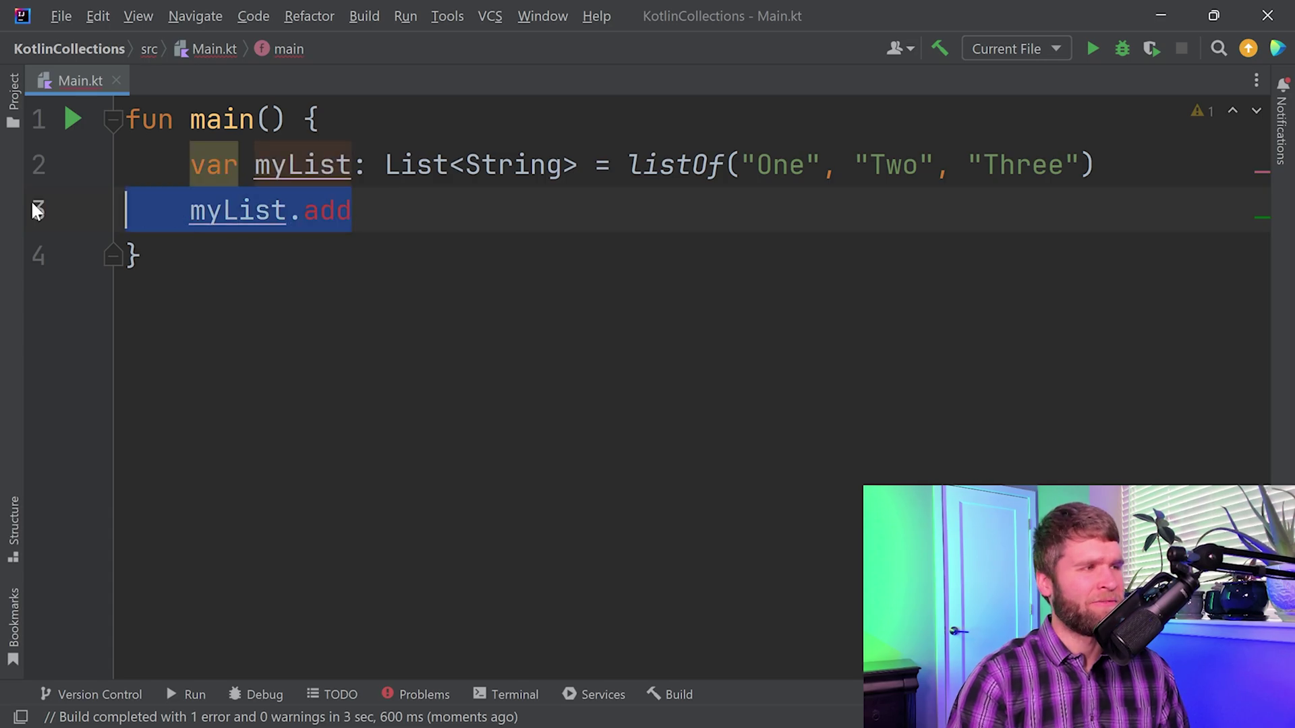
key("BackSpace")
key("BackSpace")
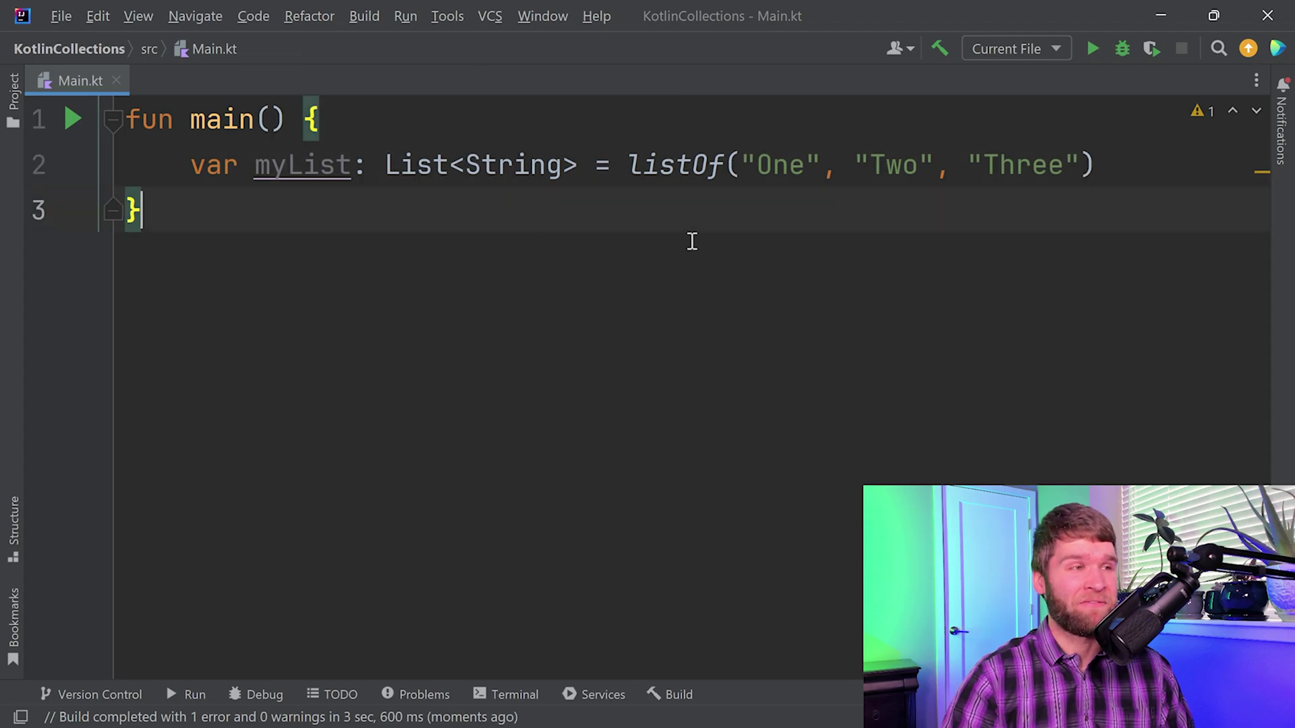
Step: Switch listOf to mutableListOf and remove the explicit List<String> type
double_click(677, 164)
type("m")
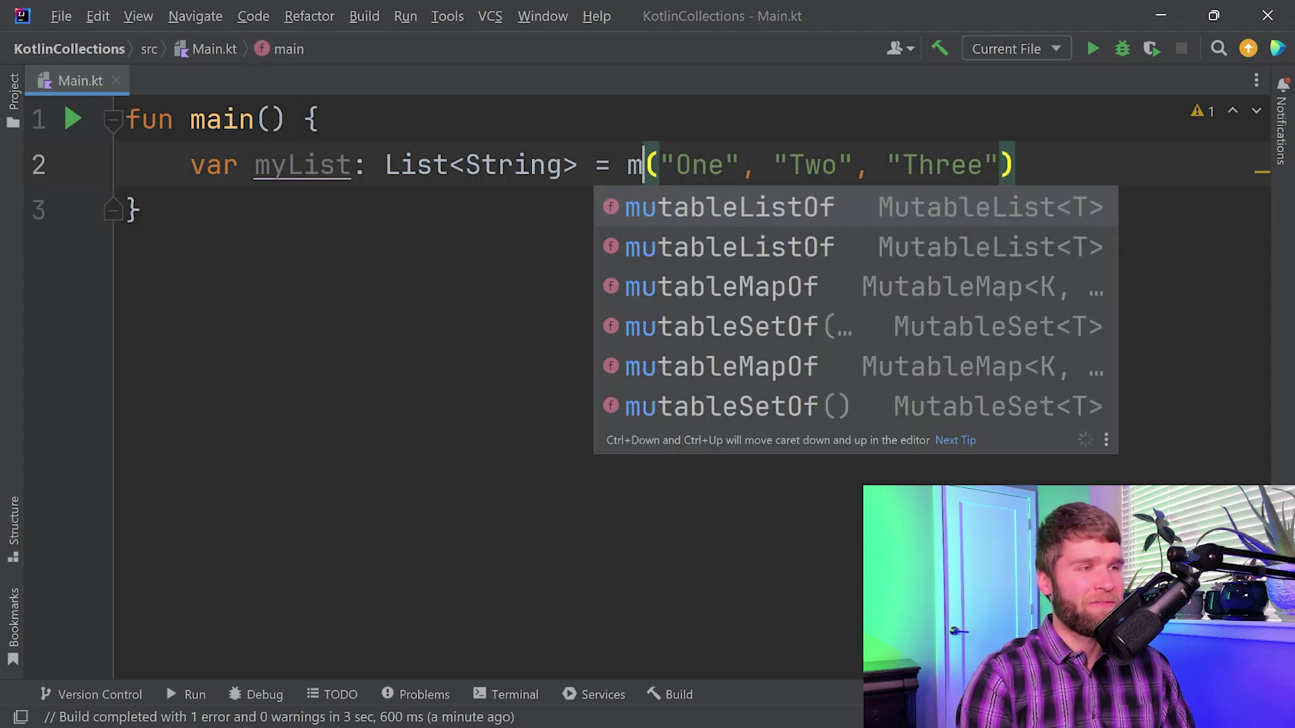
type("ut")
key("Return")
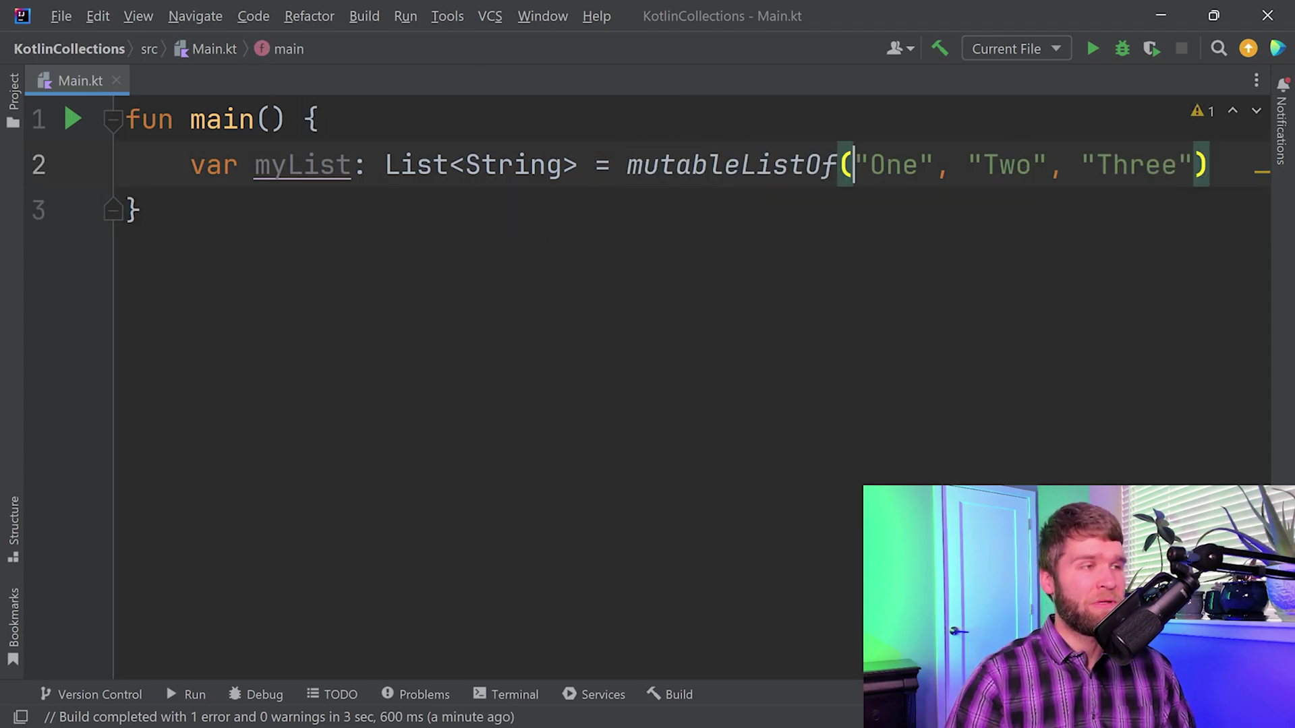
left_click(402, 167)
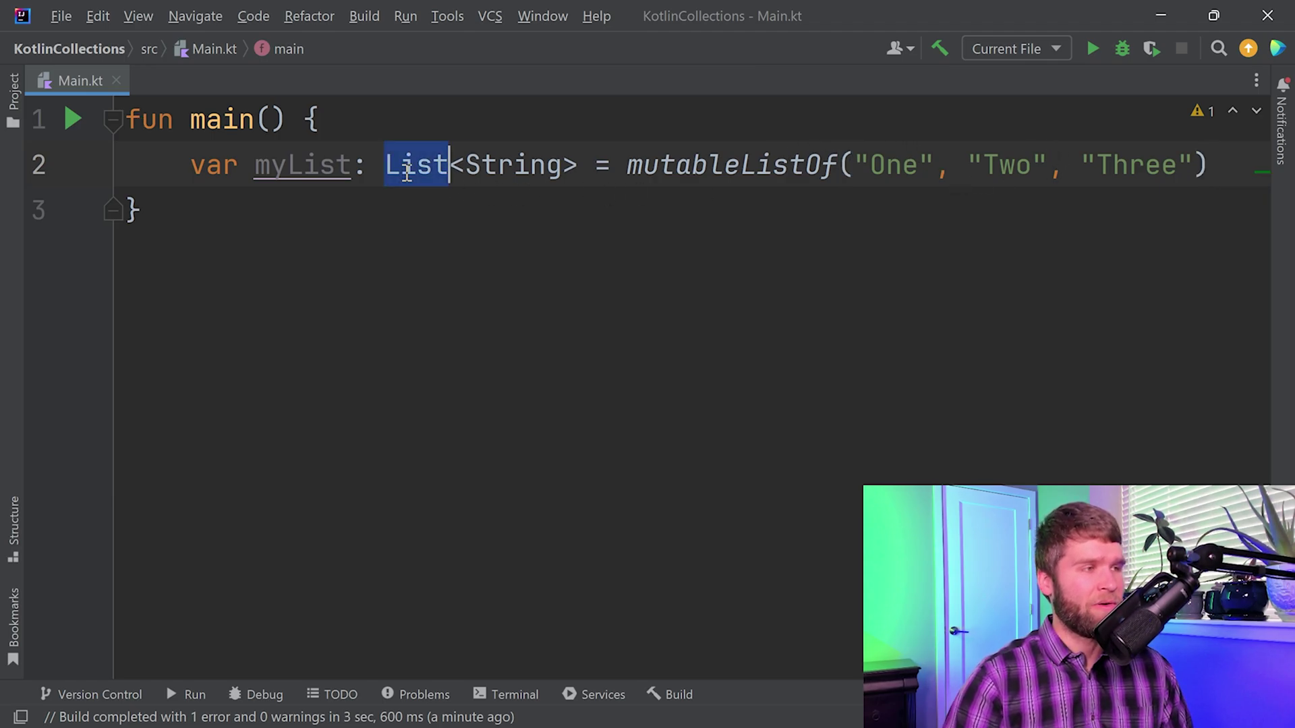
key("ctrl+shift+Right")
key("ctrl+shift+Right")
key("ctrl+shift+Right")
key("BackSpace")
key("BackSpace")
key("BackSpace")
Step: Add myList.add("Four") and myList.removeAt(2) on new lines below the declaration
key("shift+Return")
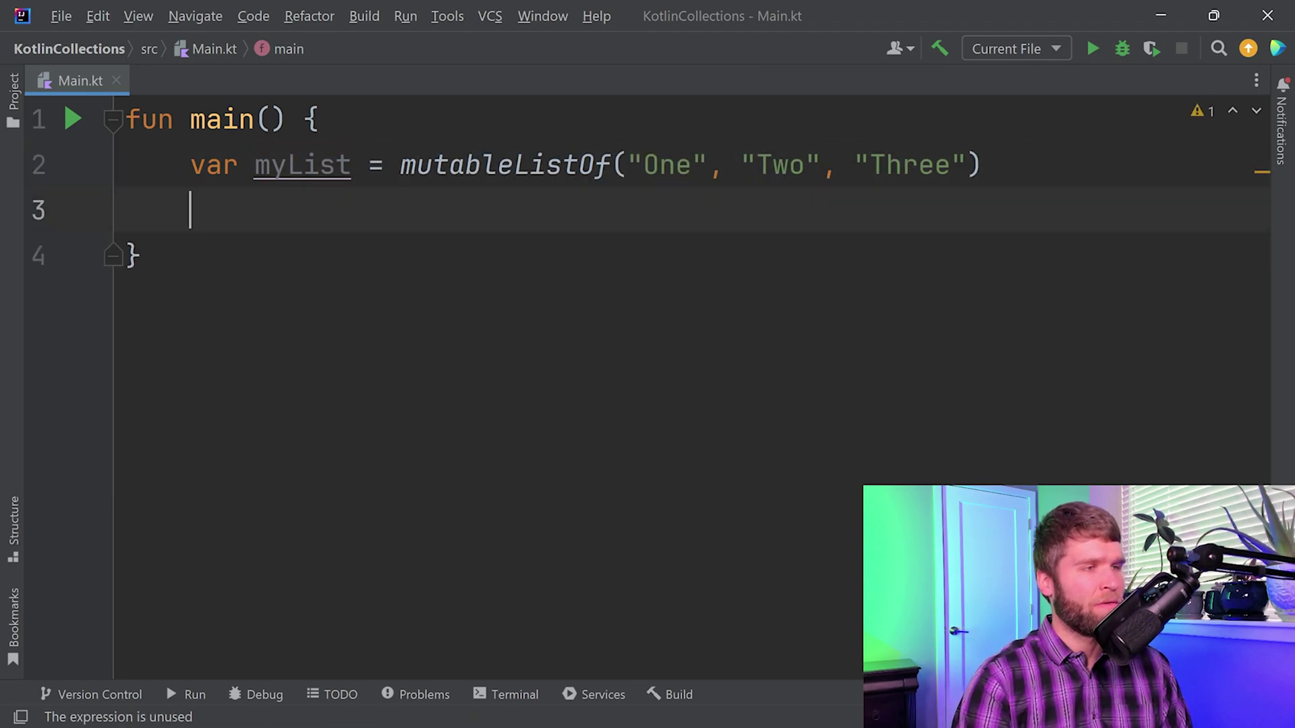
type("myList.ad")
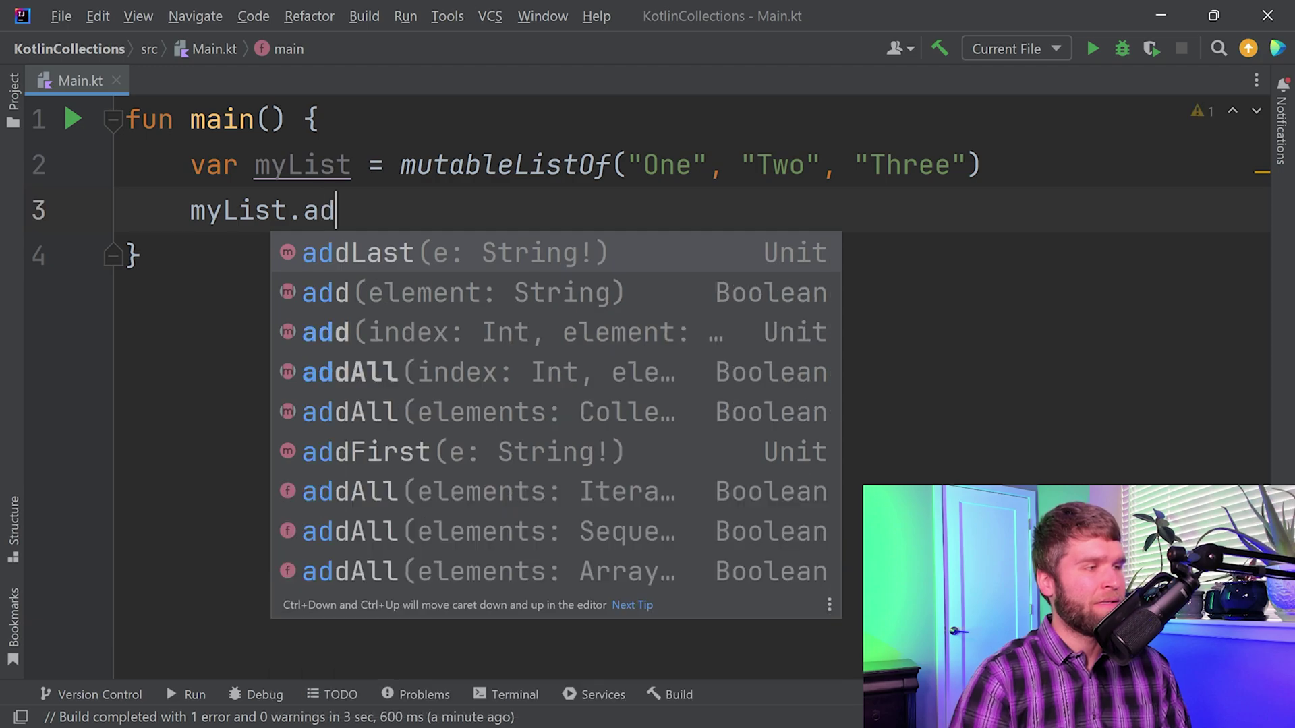
type("d(\"")
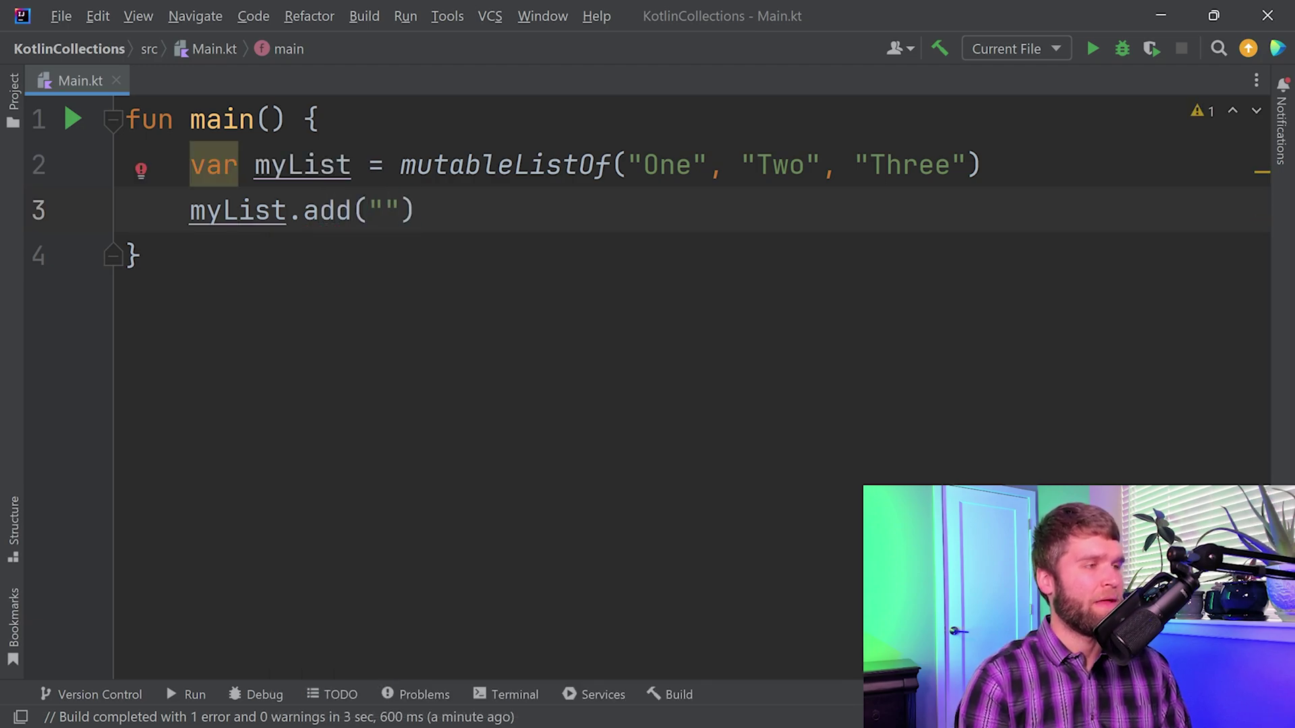
type("Four")
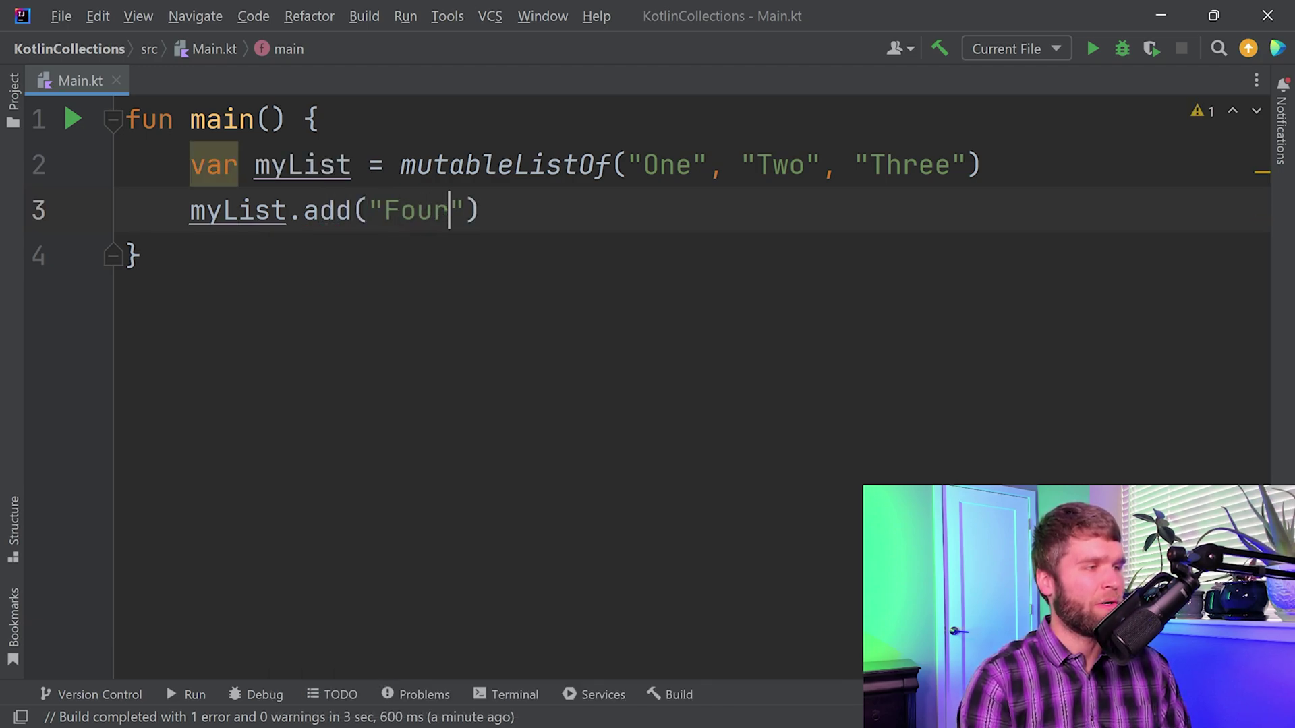
type("\")")
key("Return")
type("my")
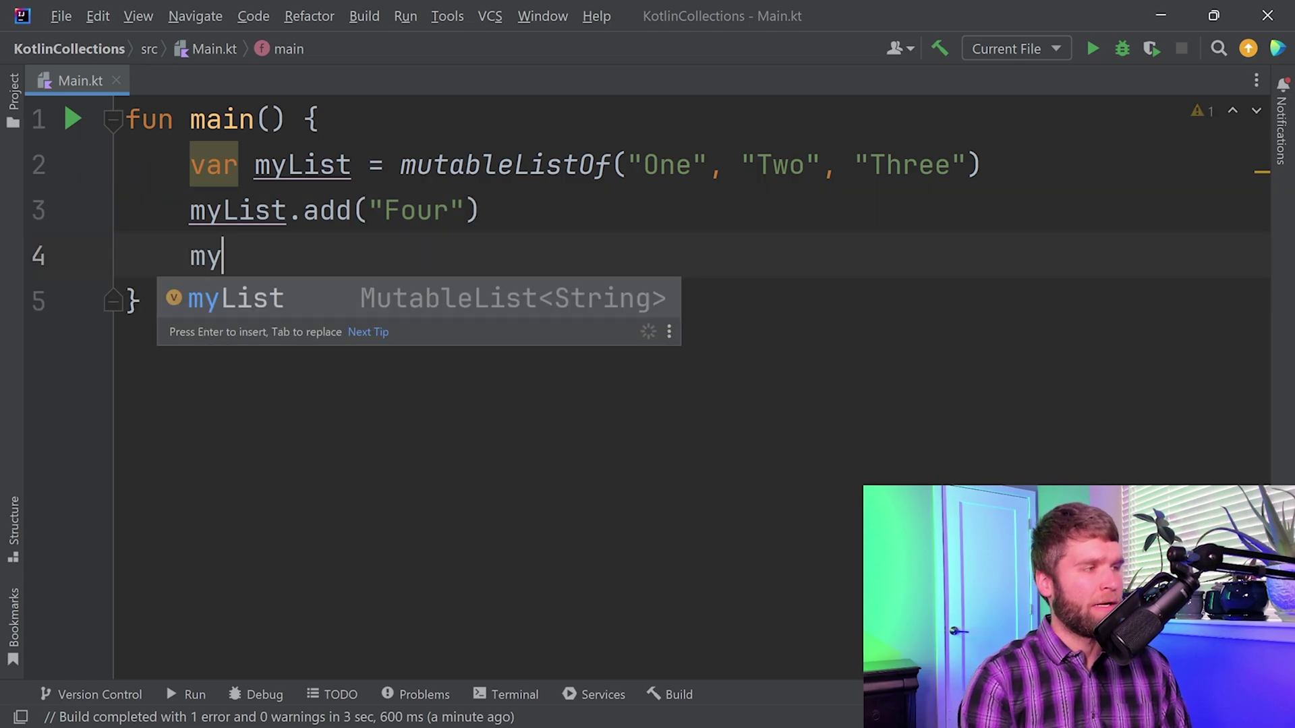
type("List.re")
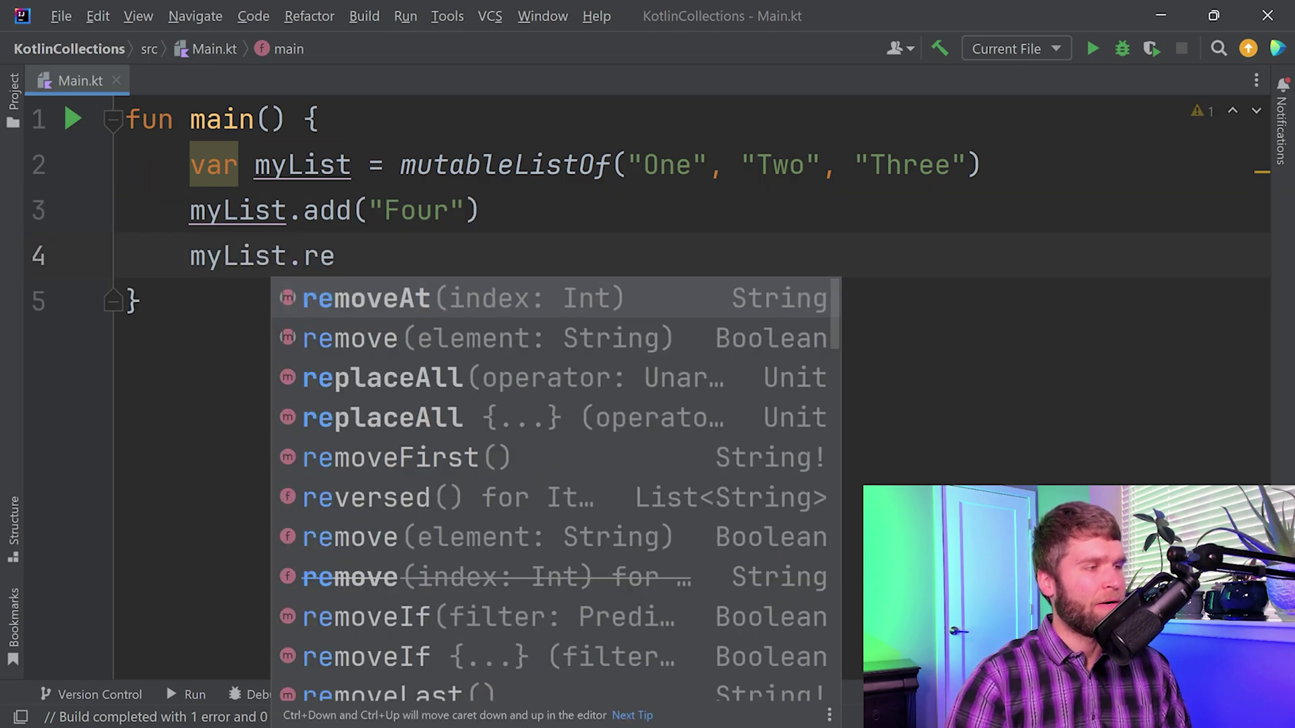
key("Return")
type("2")
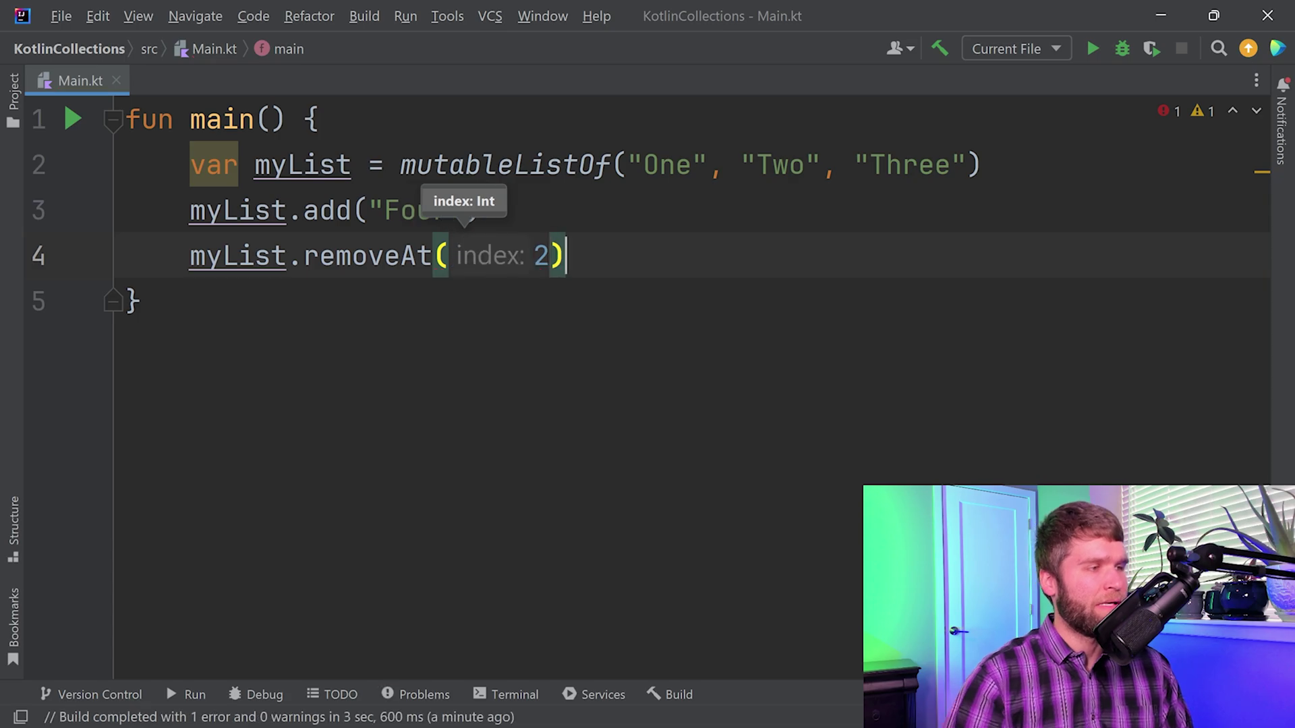
key("Return")
type("println")
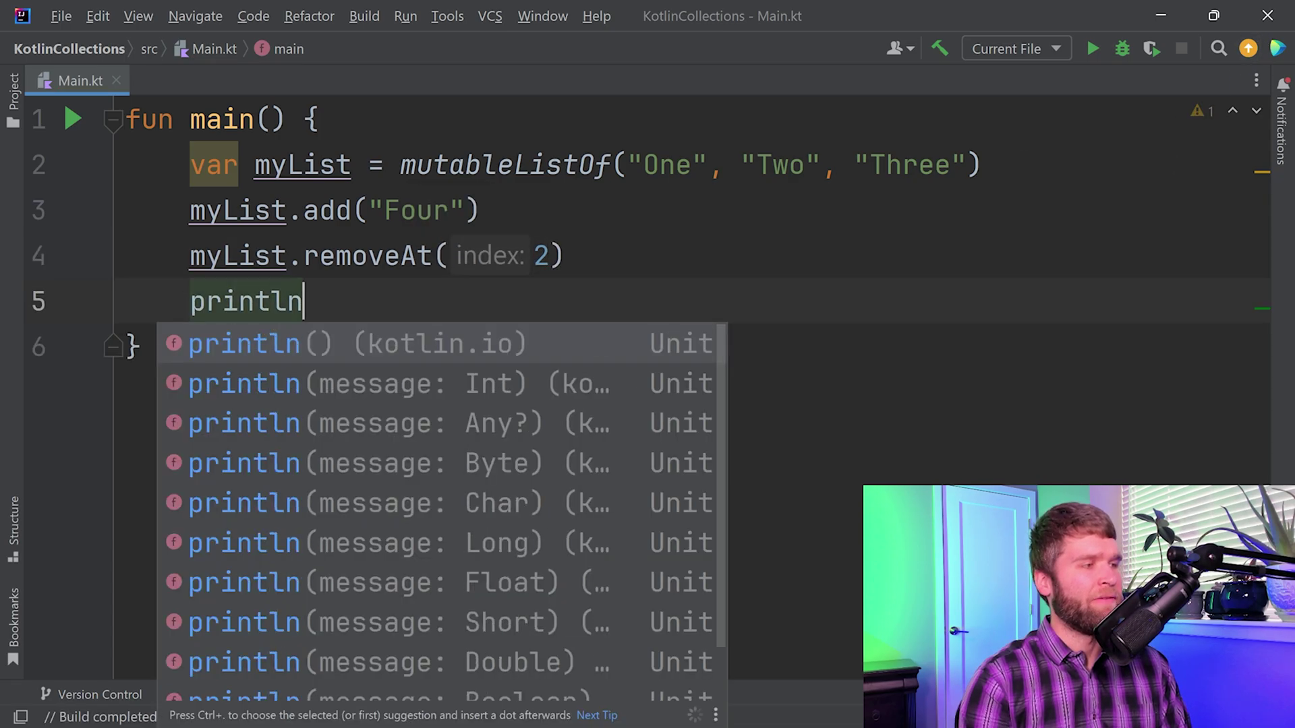
type("(myli")
Step: Complete println(myList), run, and check the printed [One, Two, Four] output
key("Return")
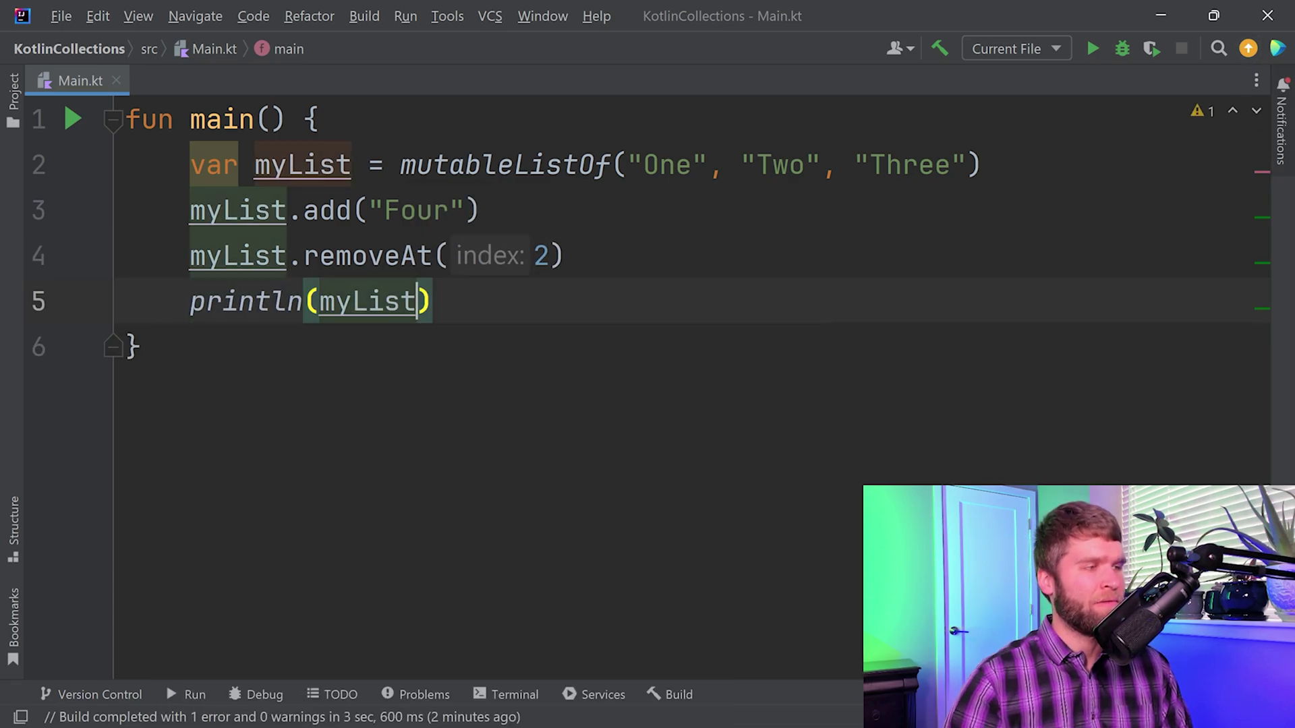
left_click(1093, 48)
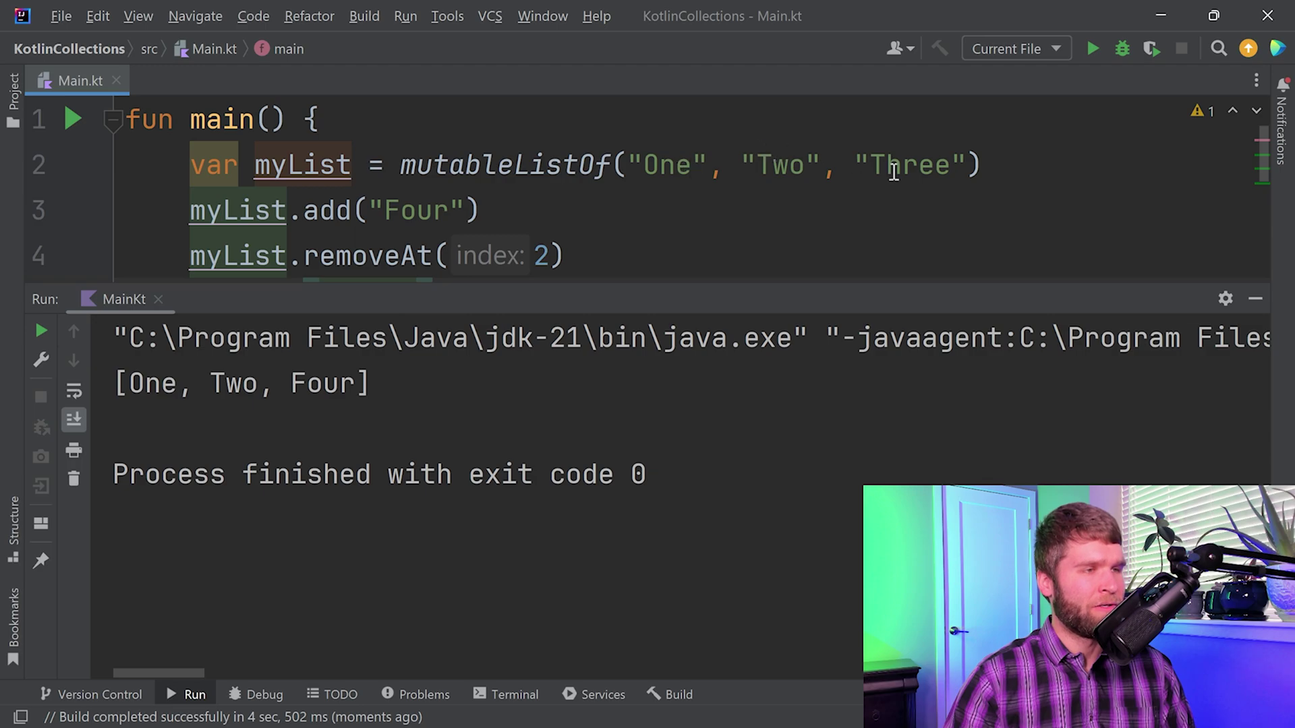
left_click_drag(866, 160, 958, 161)
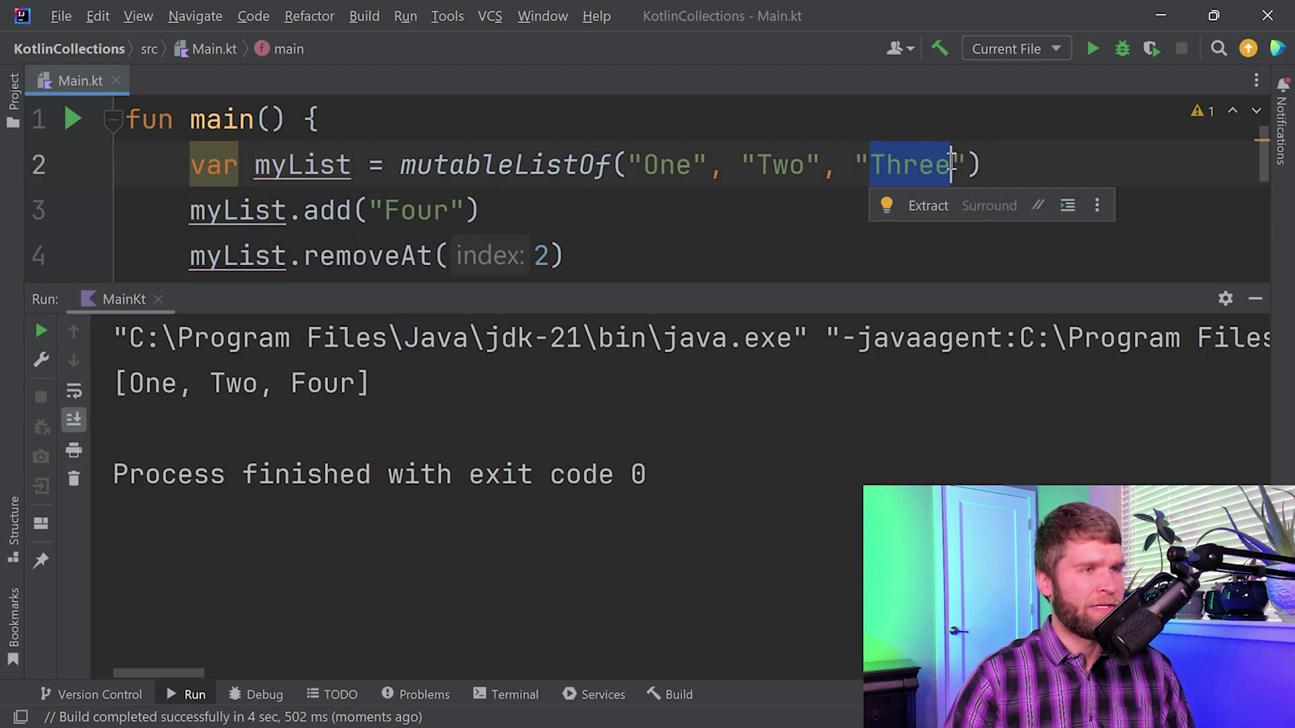
left_click_drag(131, 383, 352, 341)
left_click(428, 379)
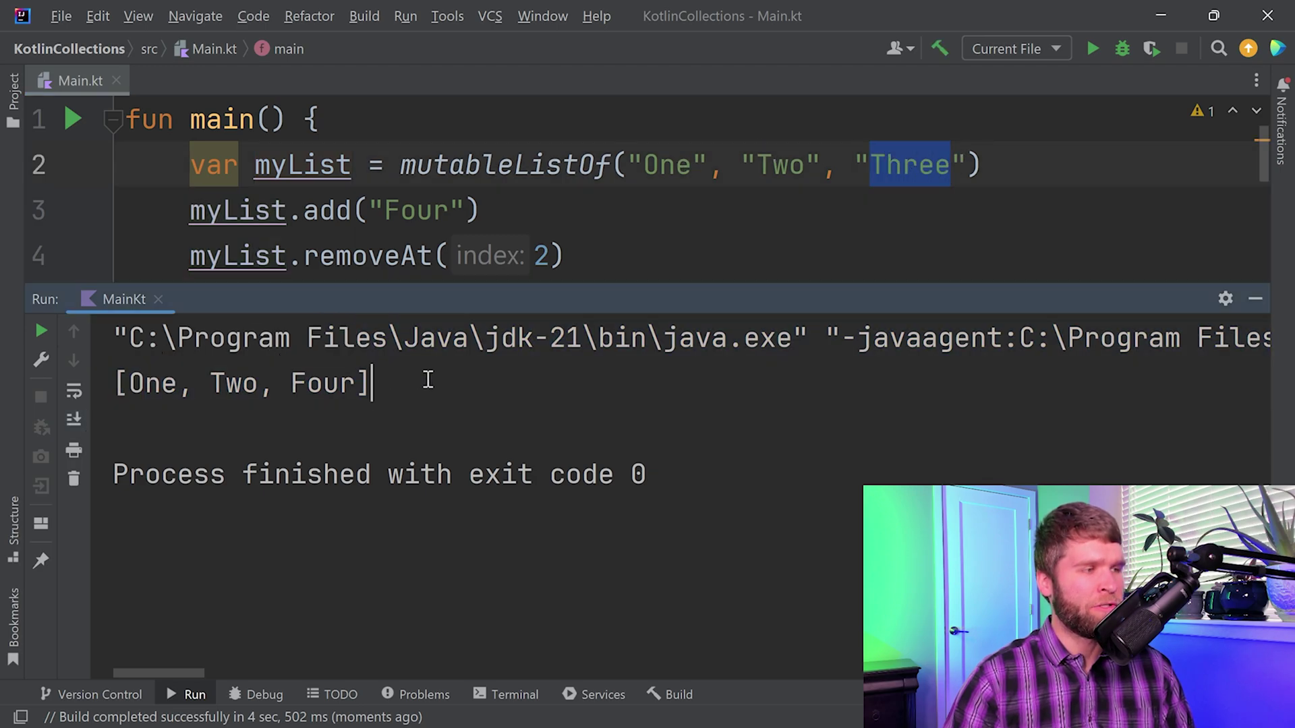
Step: Close the output and try myList.size then myList.count() inside the println call
left_click(1254, 298)
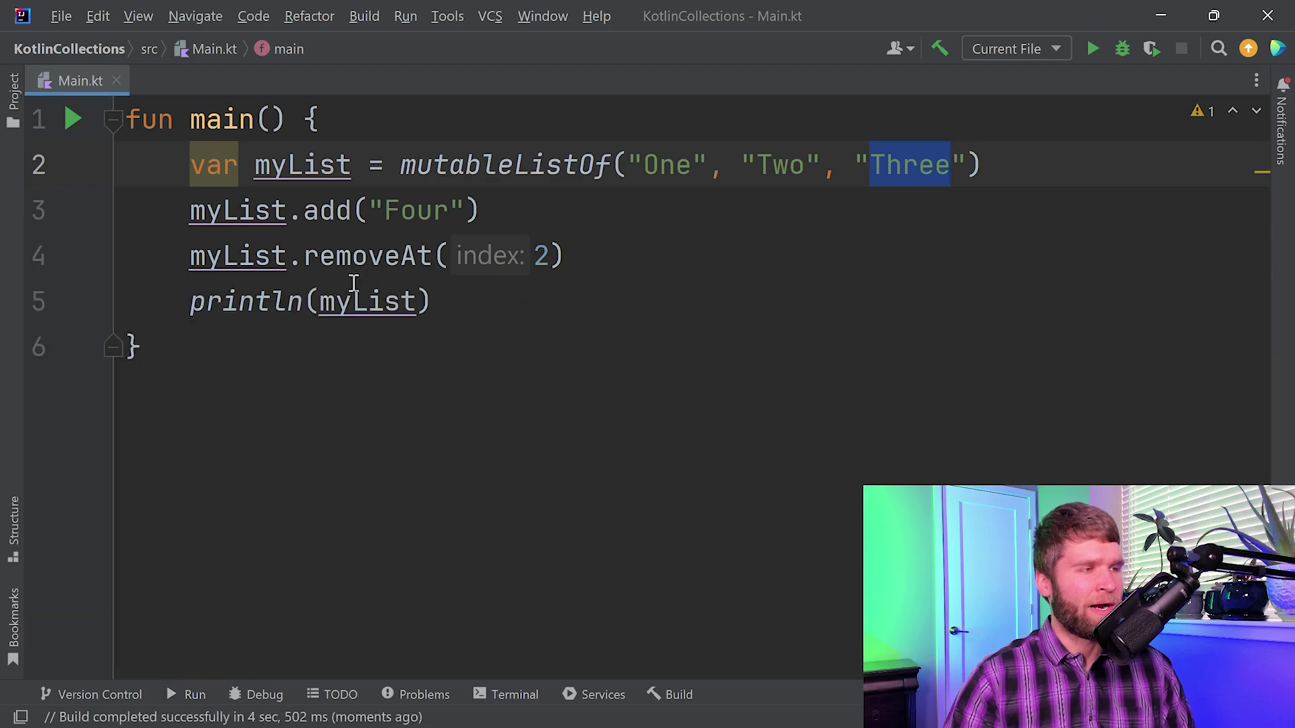
left_click(482, 293)
key("Left")
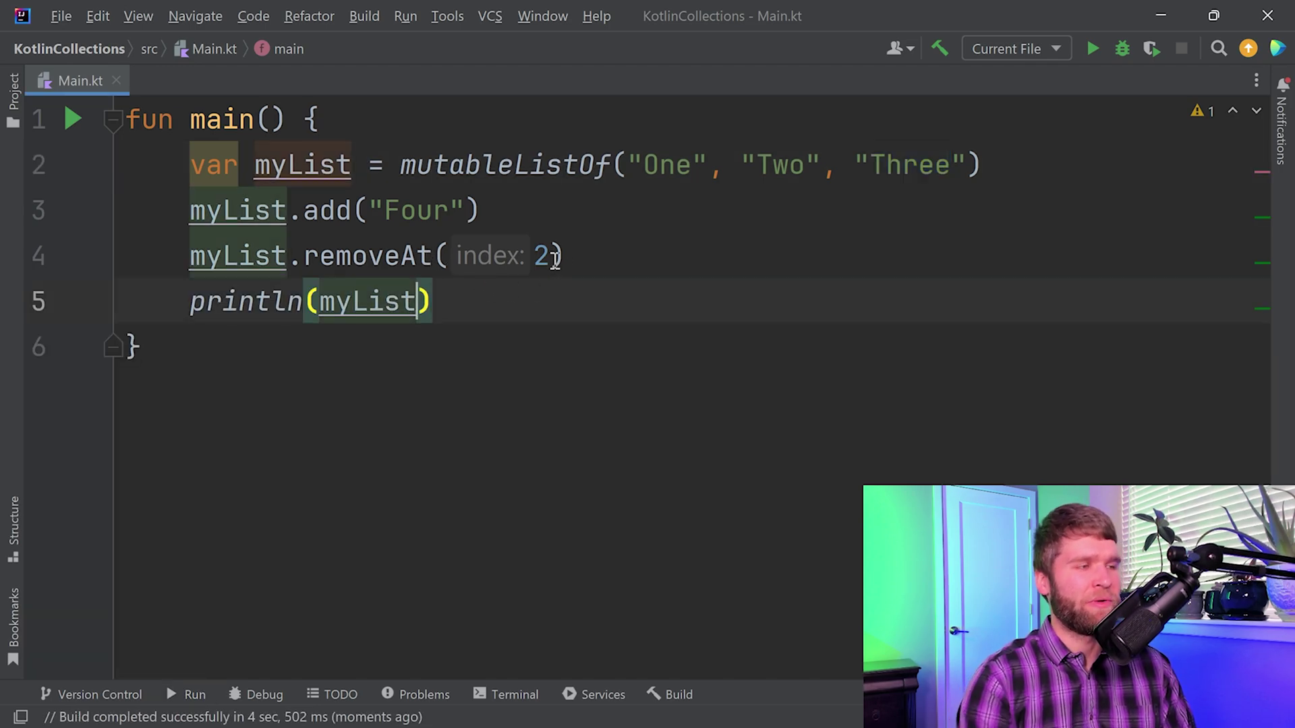
type(".s")
key("Return")
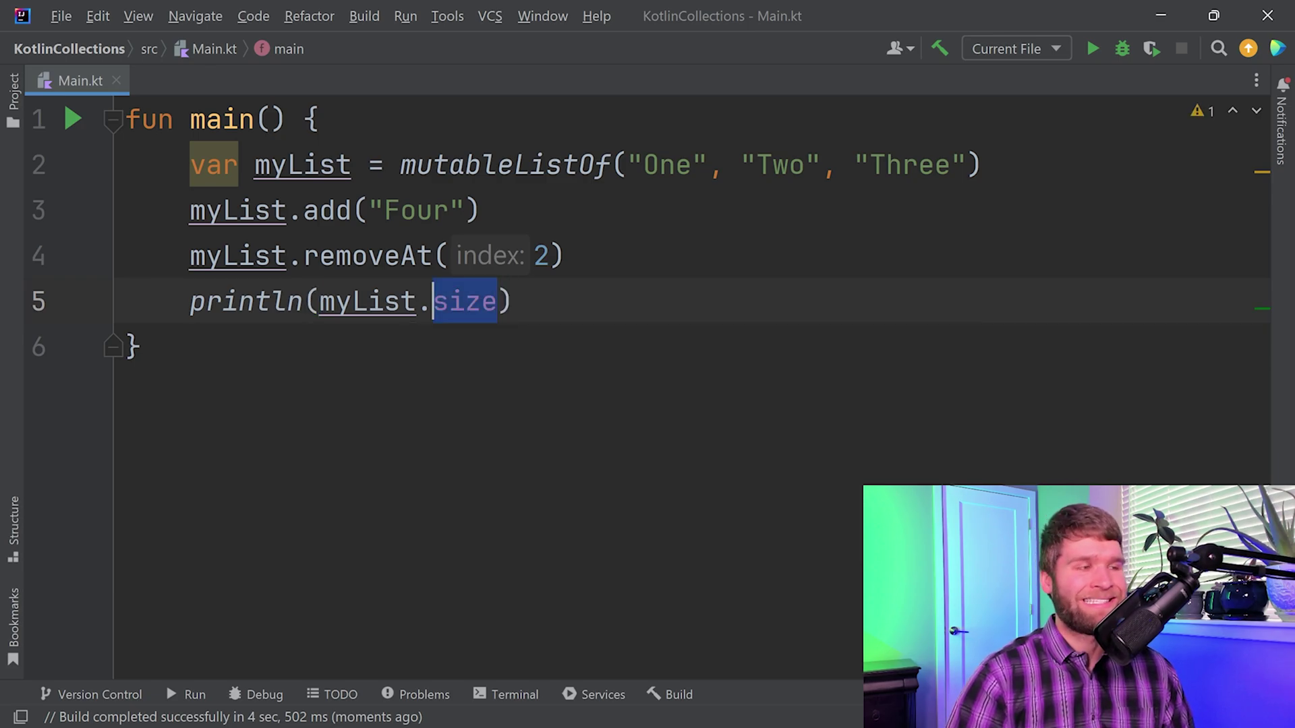
key("BackSpace")
key("BackSpace")
type(".cou")
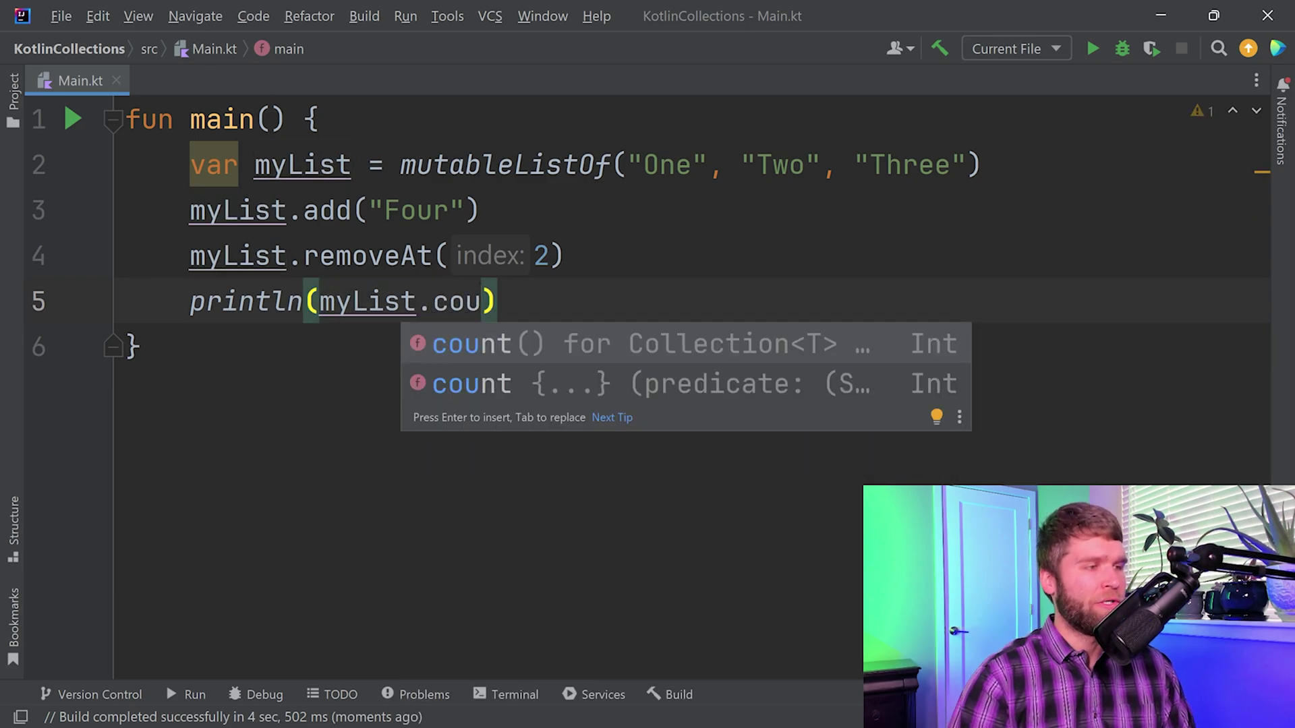
key("Return")
key("Up")
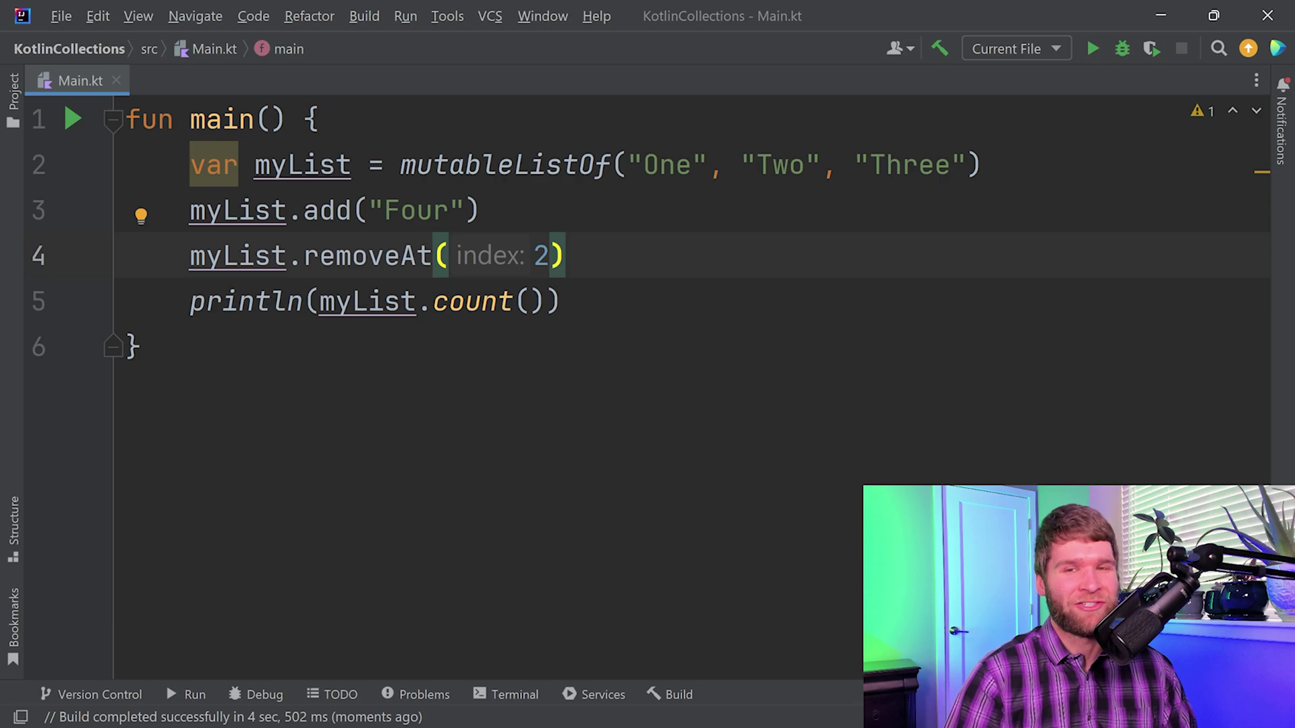
key("Down")
Step: Try sort() and other members, then revert the call to println(myList)
key("ctrl+w")
key("ctrl+w")
key("BackSpace")
key("BackSpace")
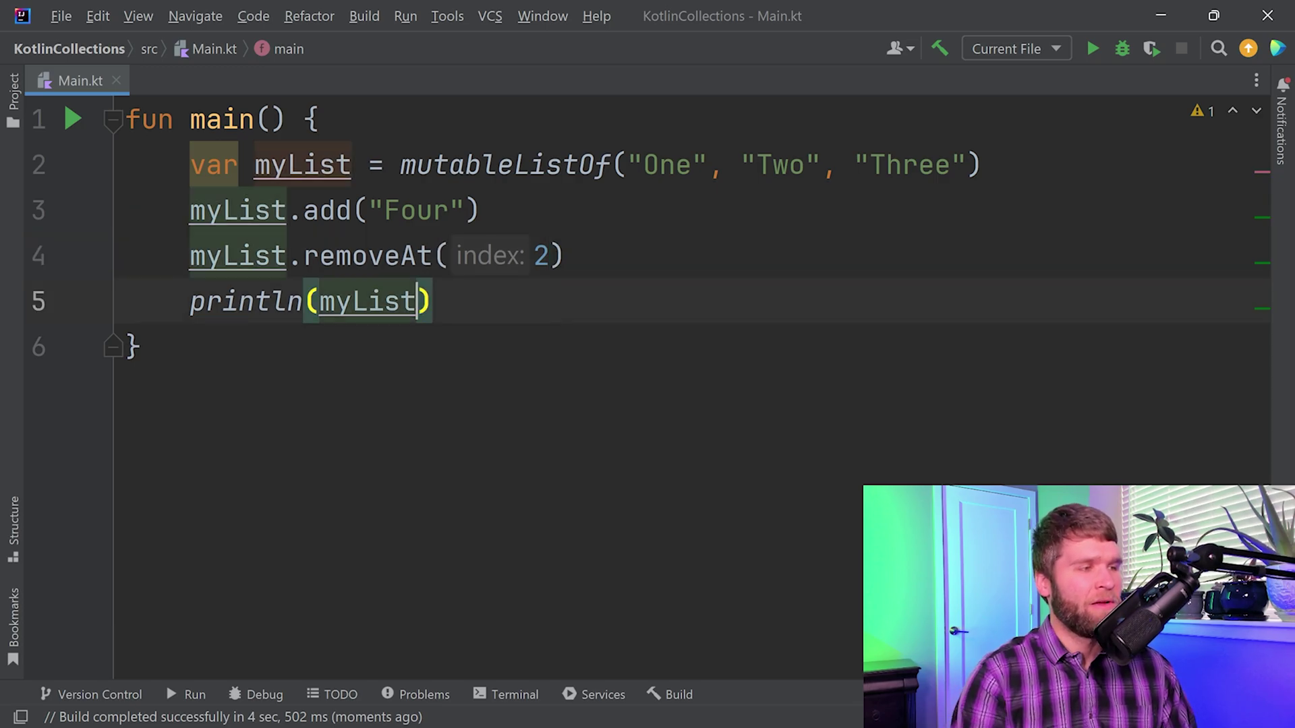
type(".sor")
key("Return")
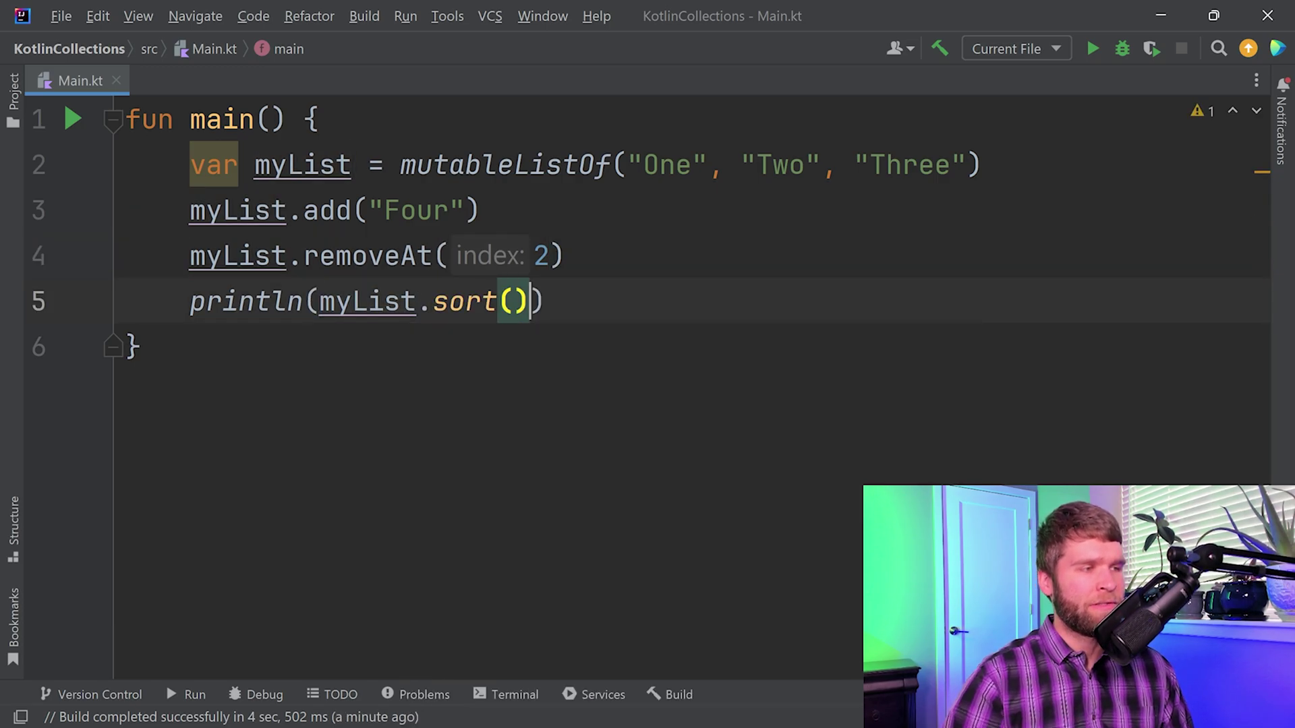
key("ctrl+w")
key("ctrl+w")
key("BackSpace")
key("BackSpace")
type(".fir")
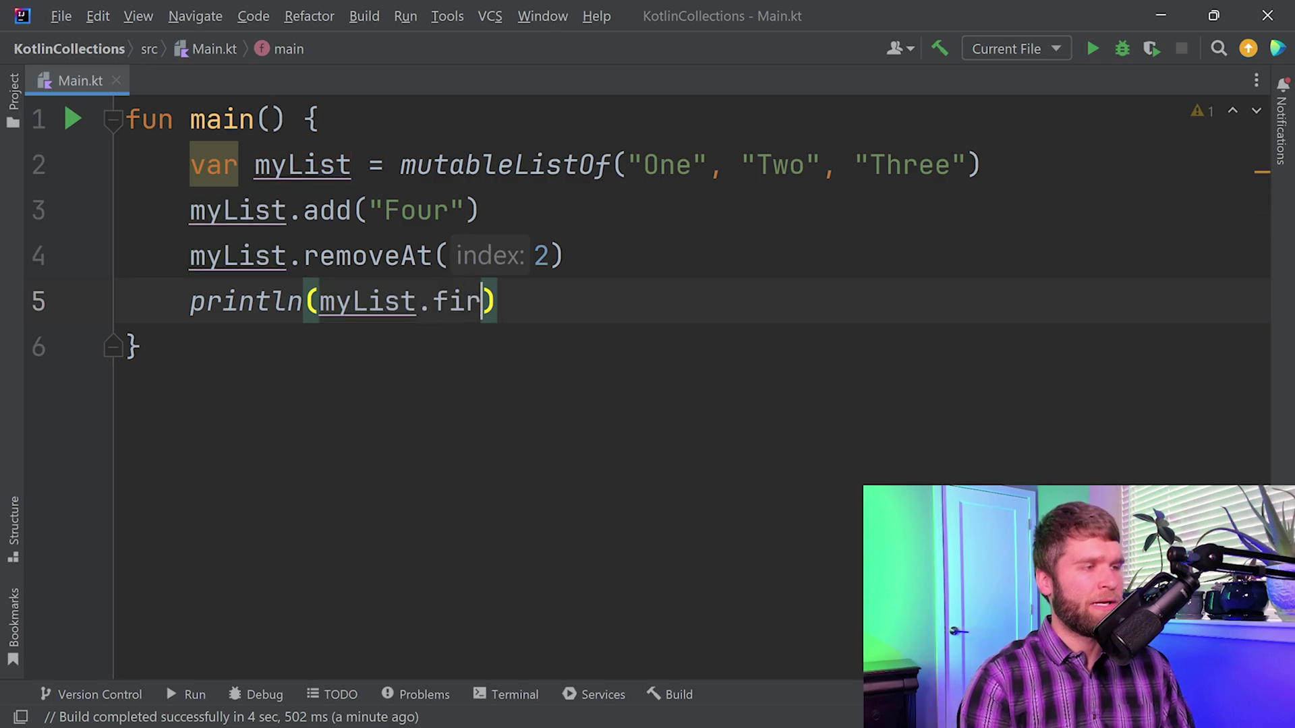
key("ctrl+w")
key("BackSpace")
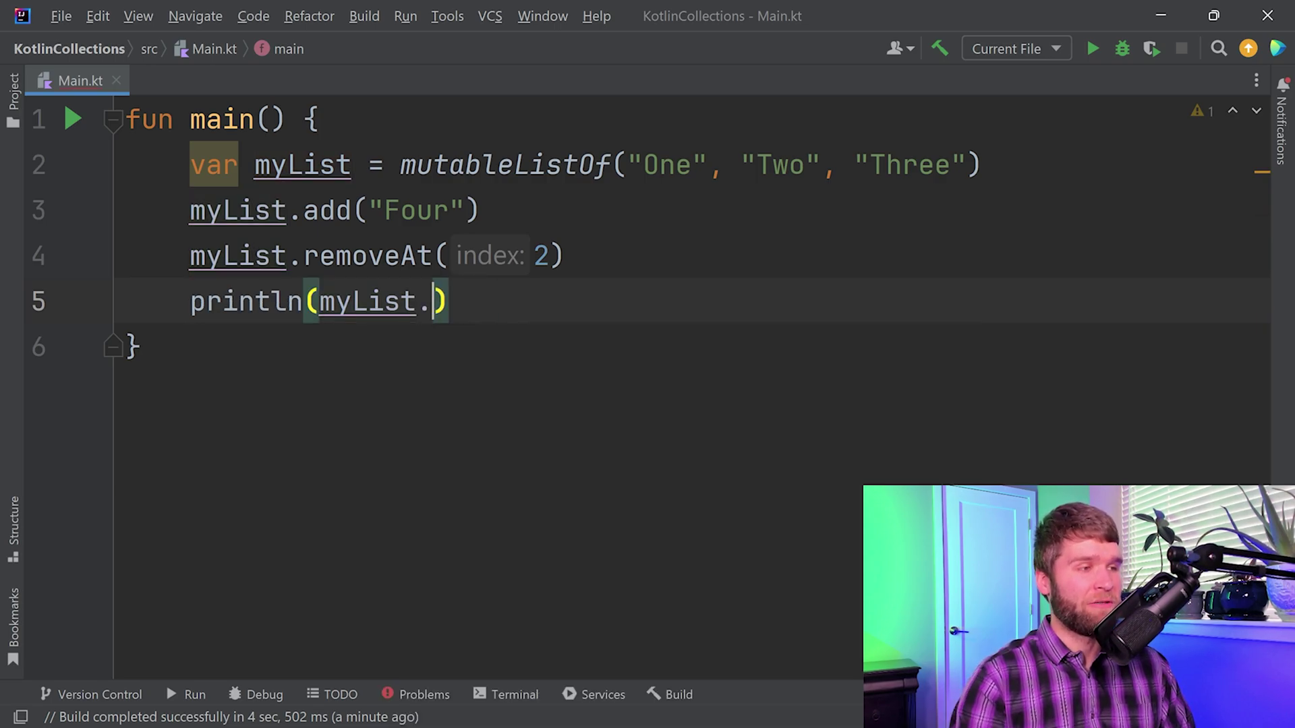
type("las")
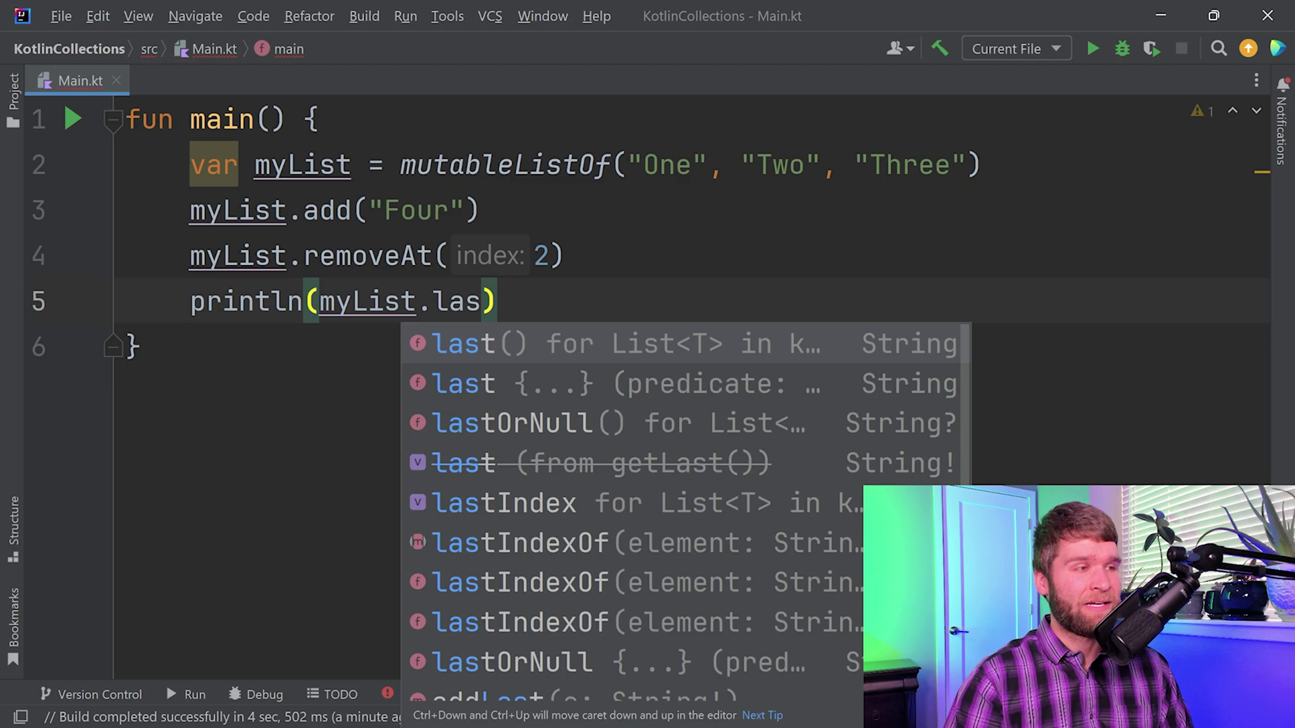
key("BackSpace")
key("BackSpace")
key("BackSpace")
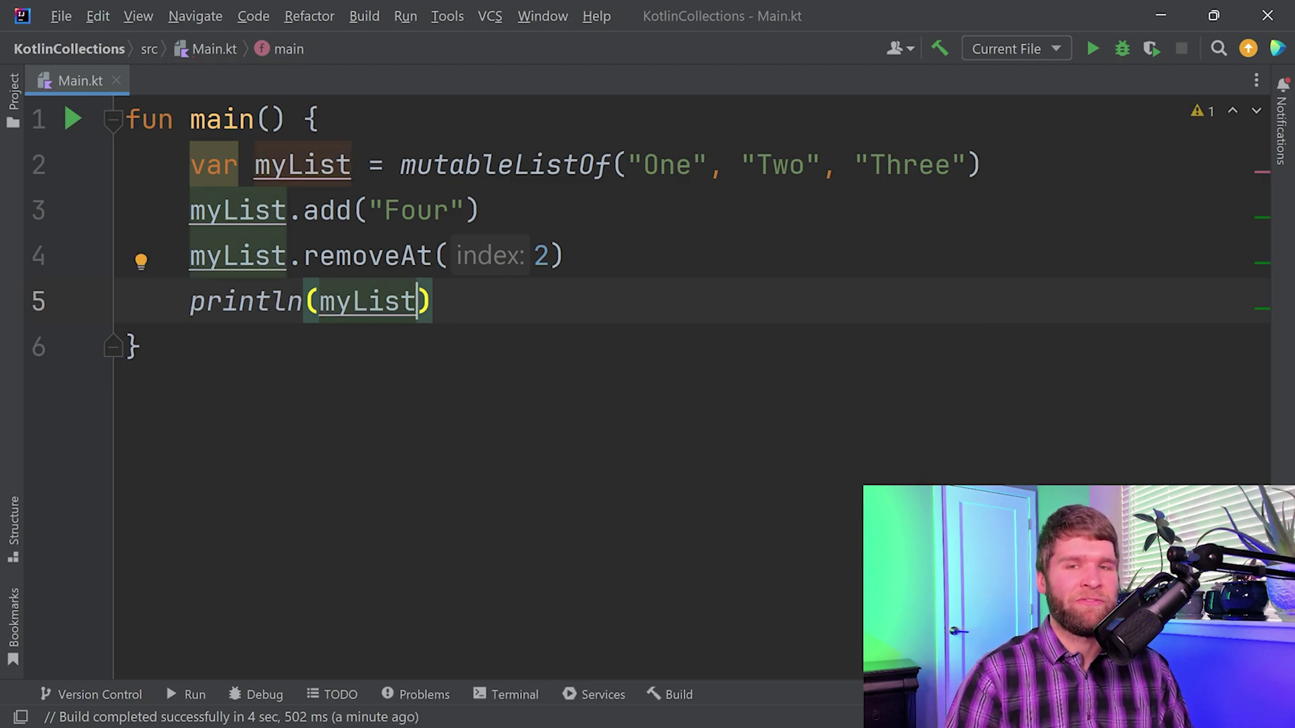
key("Down")
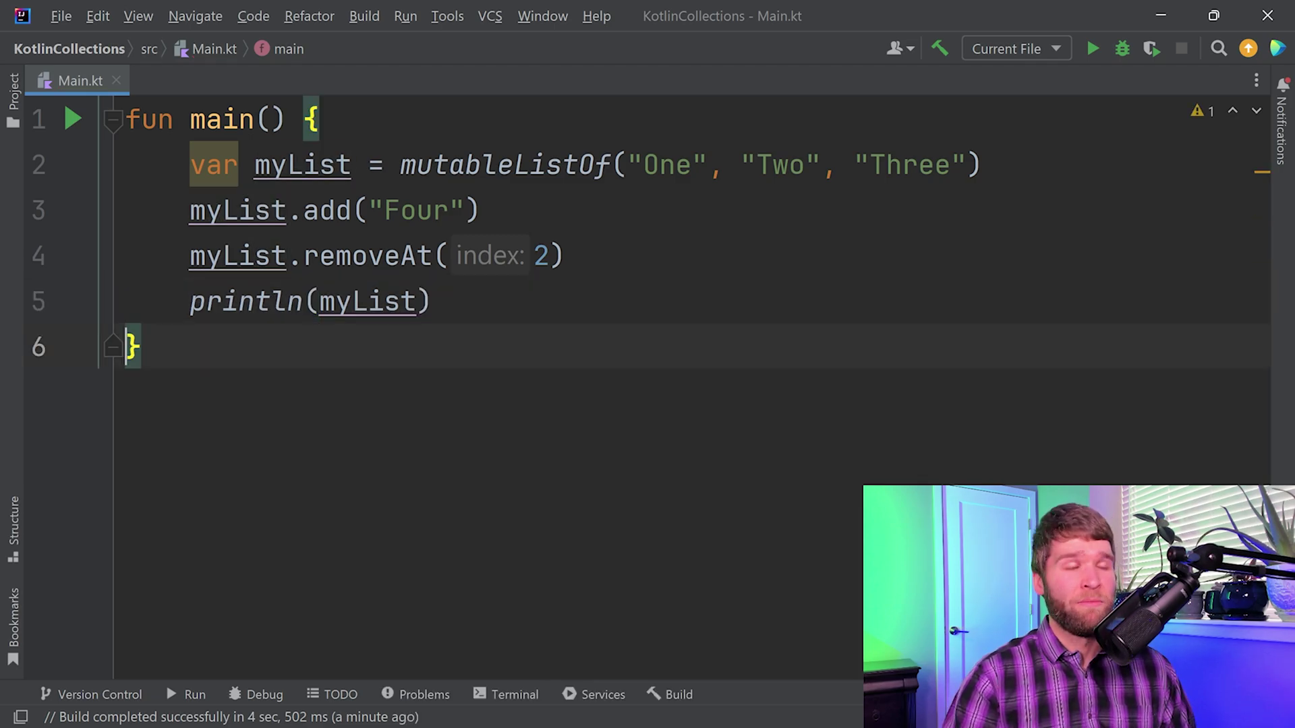
Step: Replace the add and removeAt lines with var readOnly: List<String> = myList
key("Up")
key("Up")
key("Up")
key("shift+Down")
key("shift+Down")
key("BackSpace")
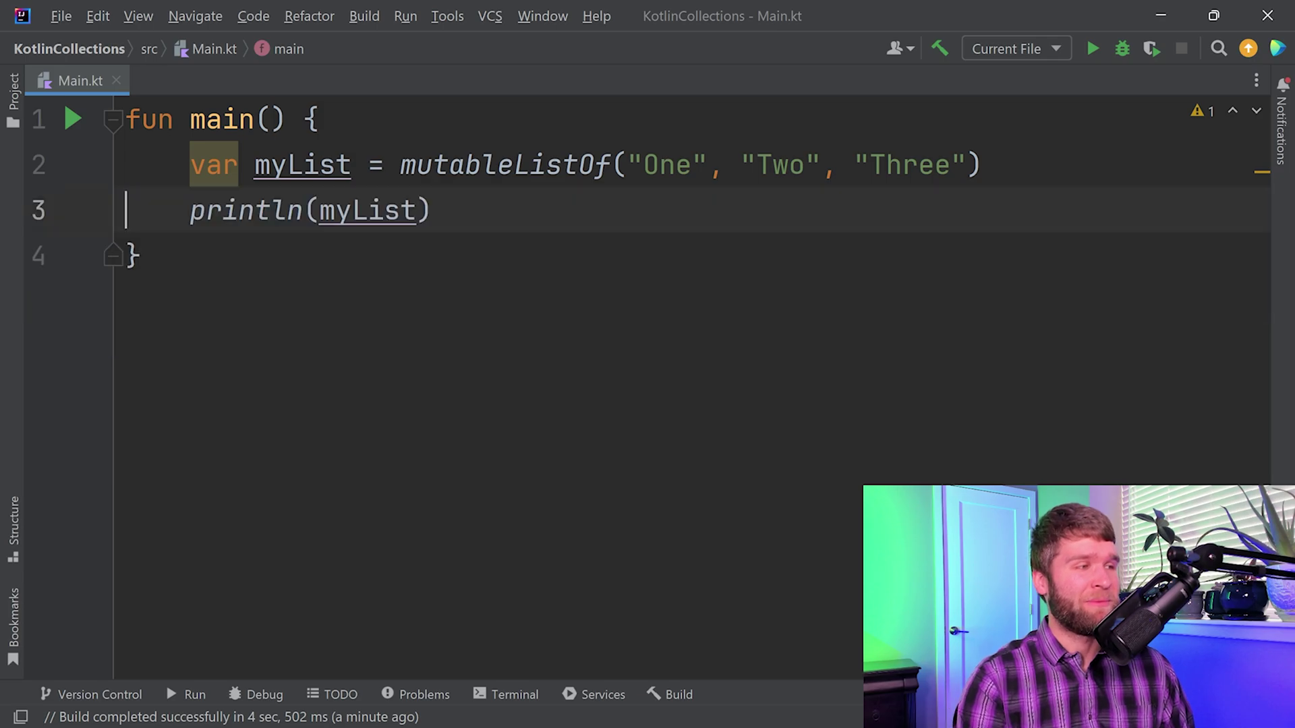
key("Return")
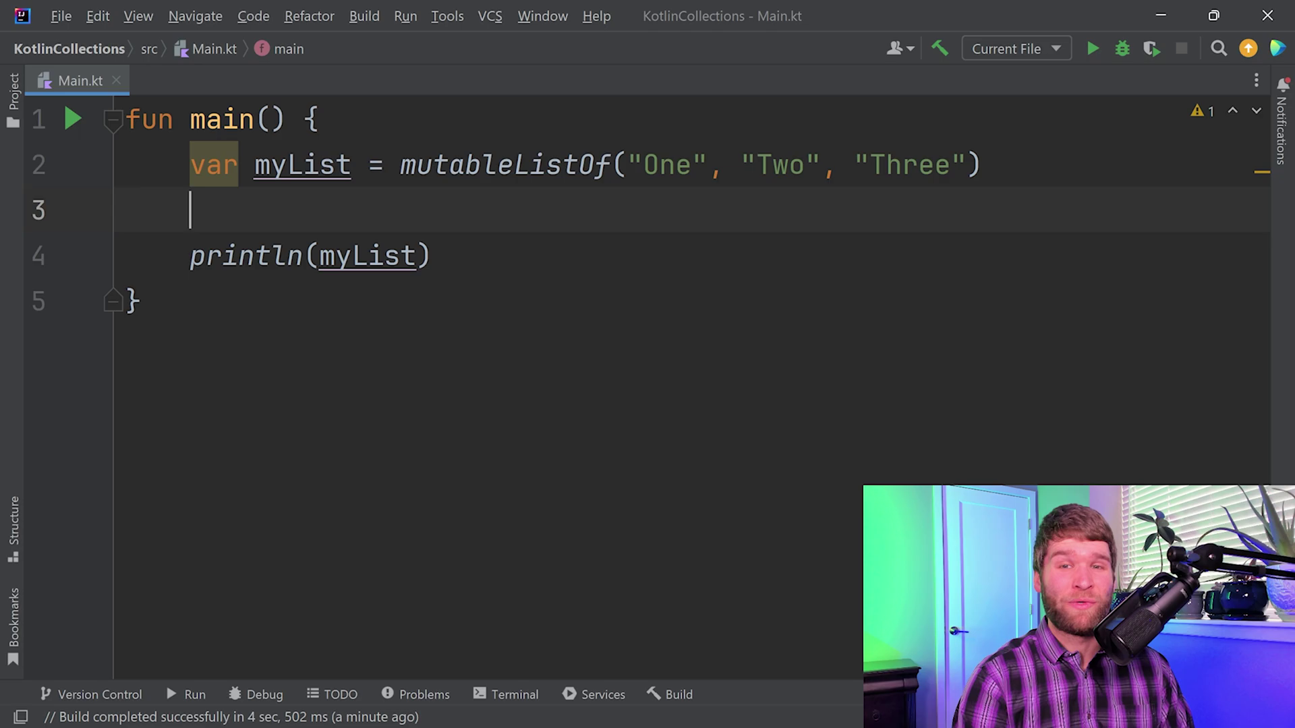
type("var ")
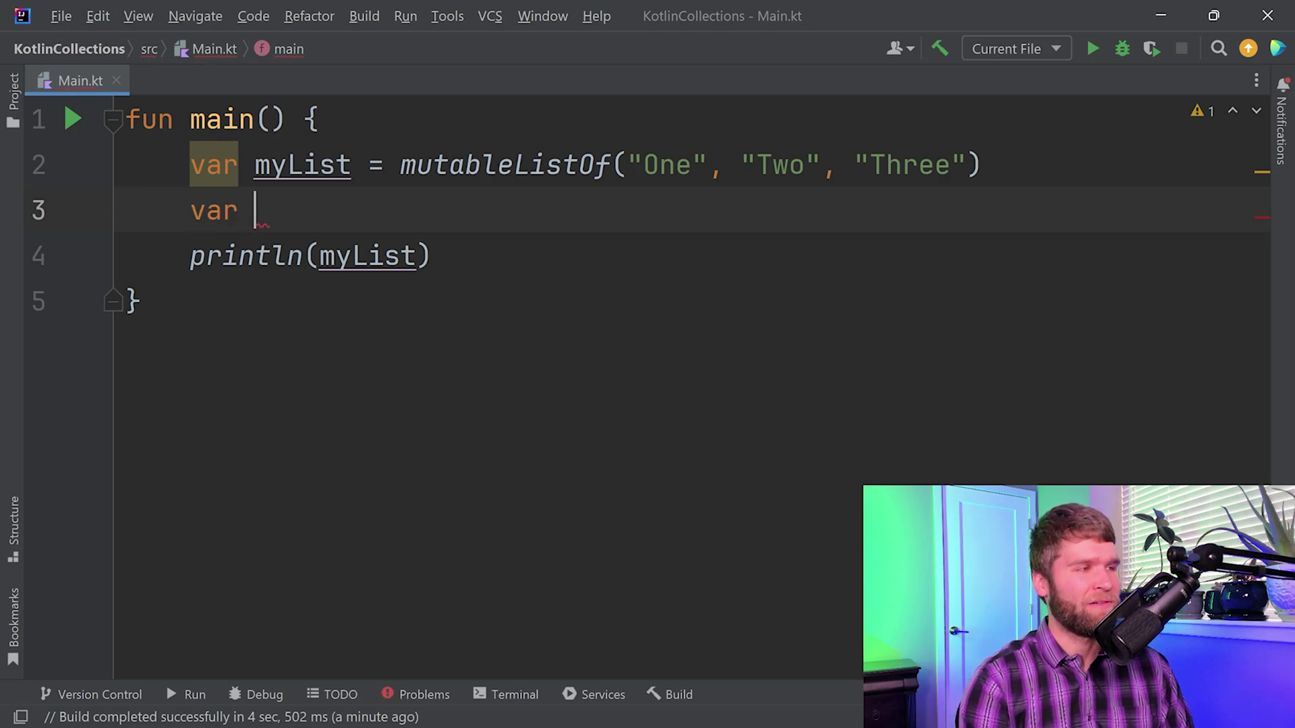
type("readOnly = ")
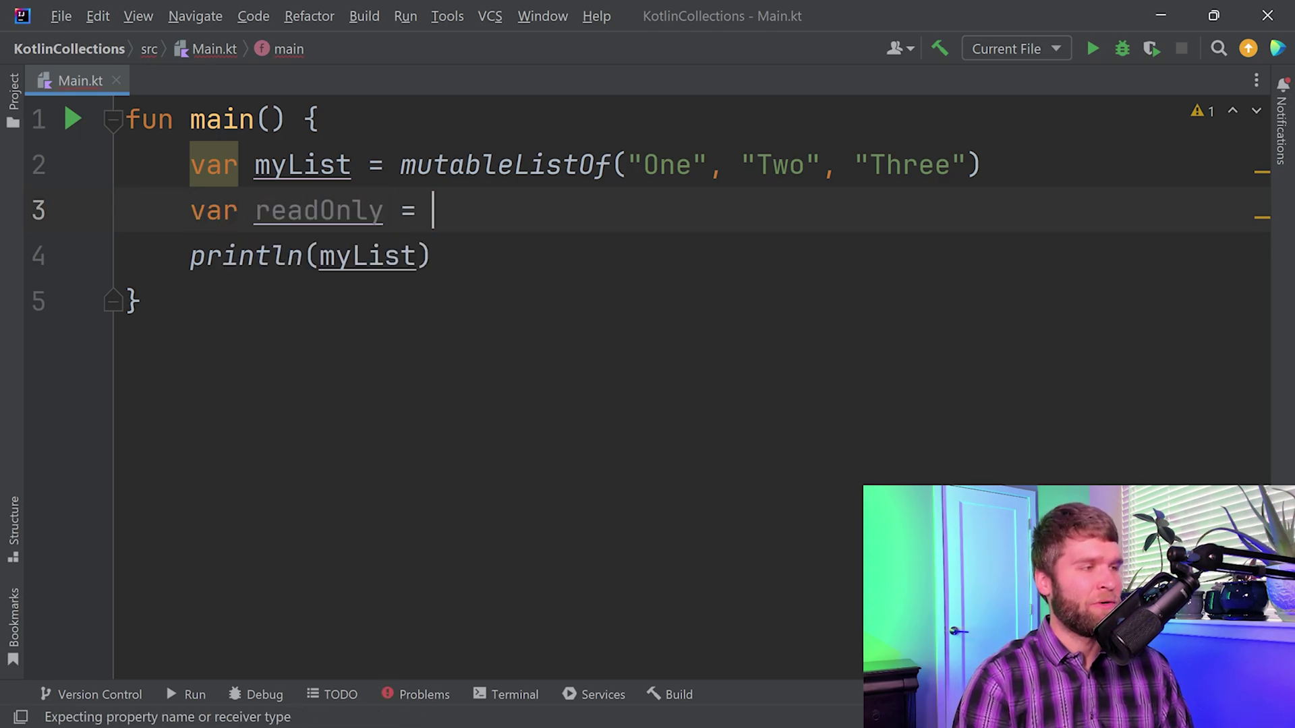
type("my")
key("Return")
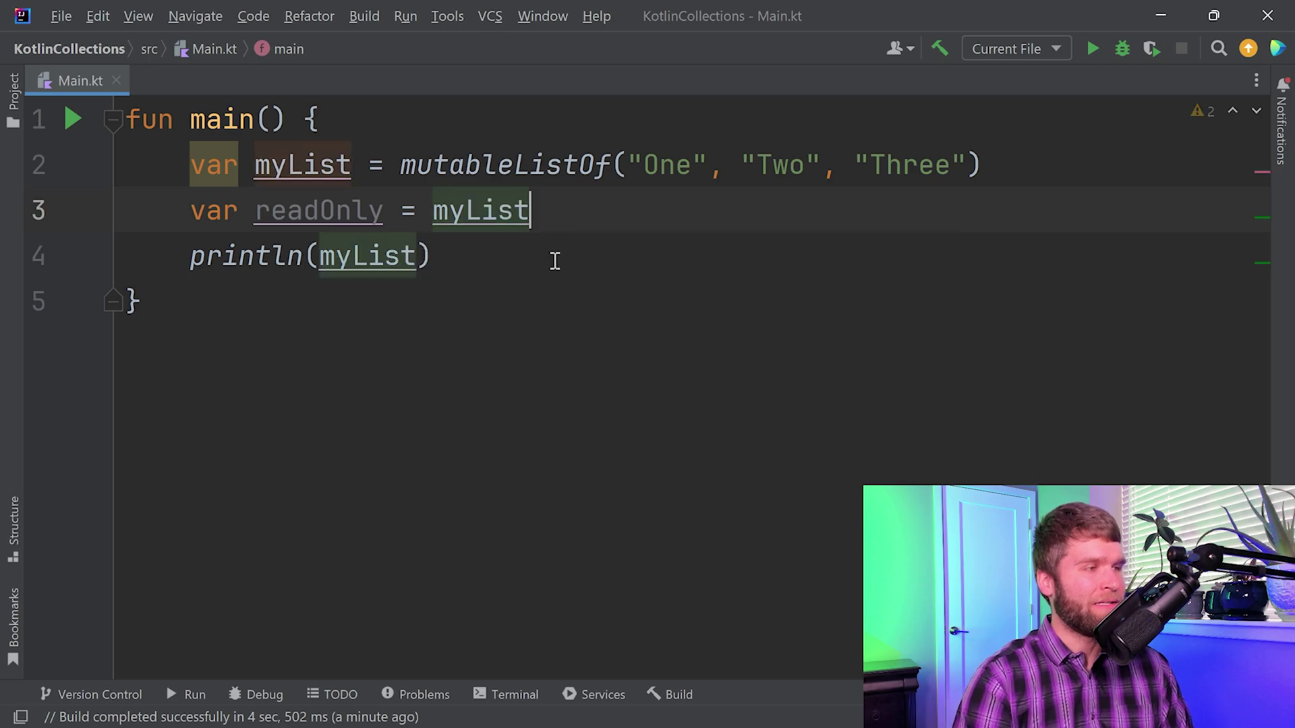
key("ctrl+Left")
key("ctrl+Left")
key("ctrl+Left")
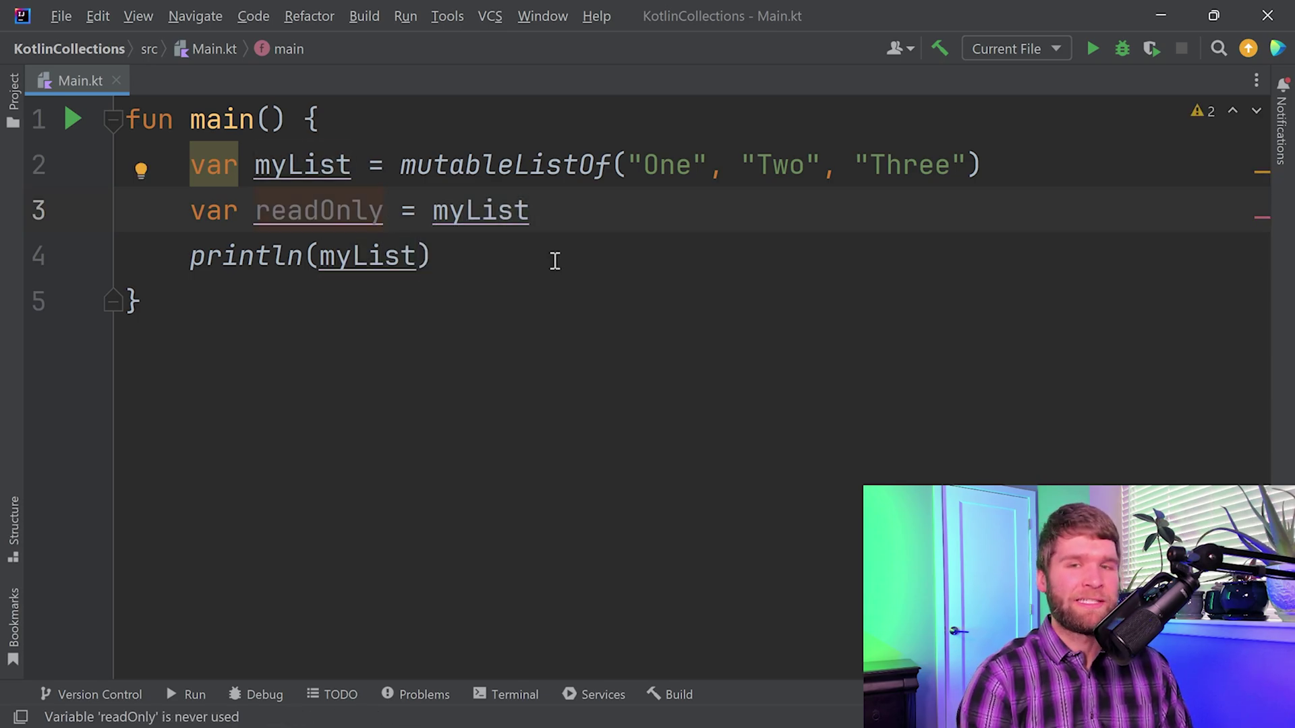
type(": Li")
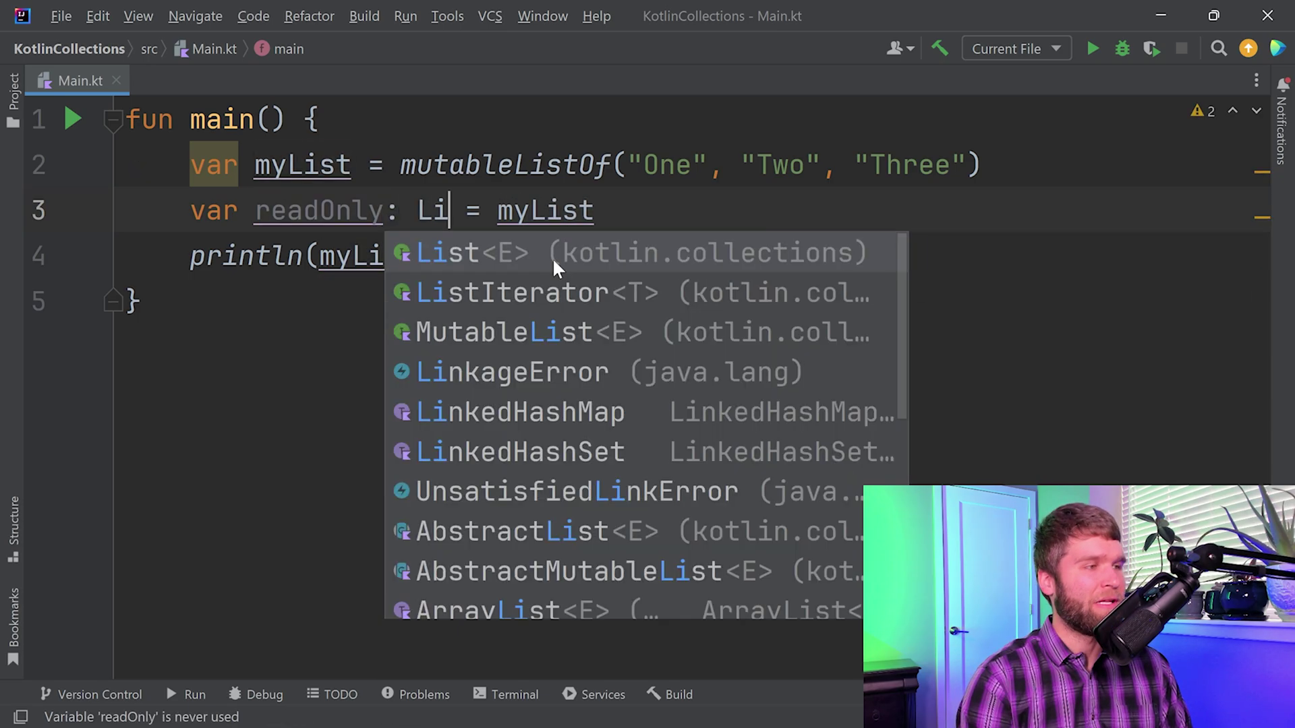
key("Return")
type("St")
key("BackSpace")
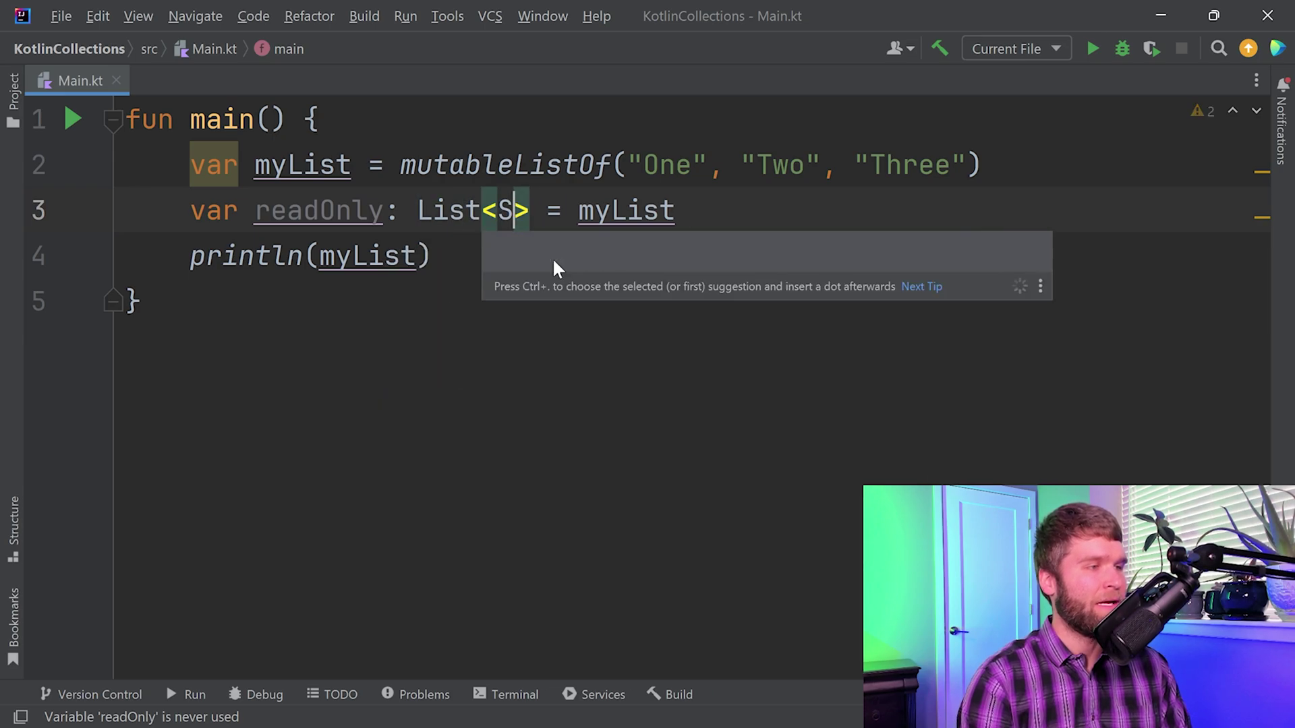
type("tring")
key("Escape")
Step: Review readOnly, myList and mutableListOf, ending with the caret after var on line 3
key("Up")
key("Up")
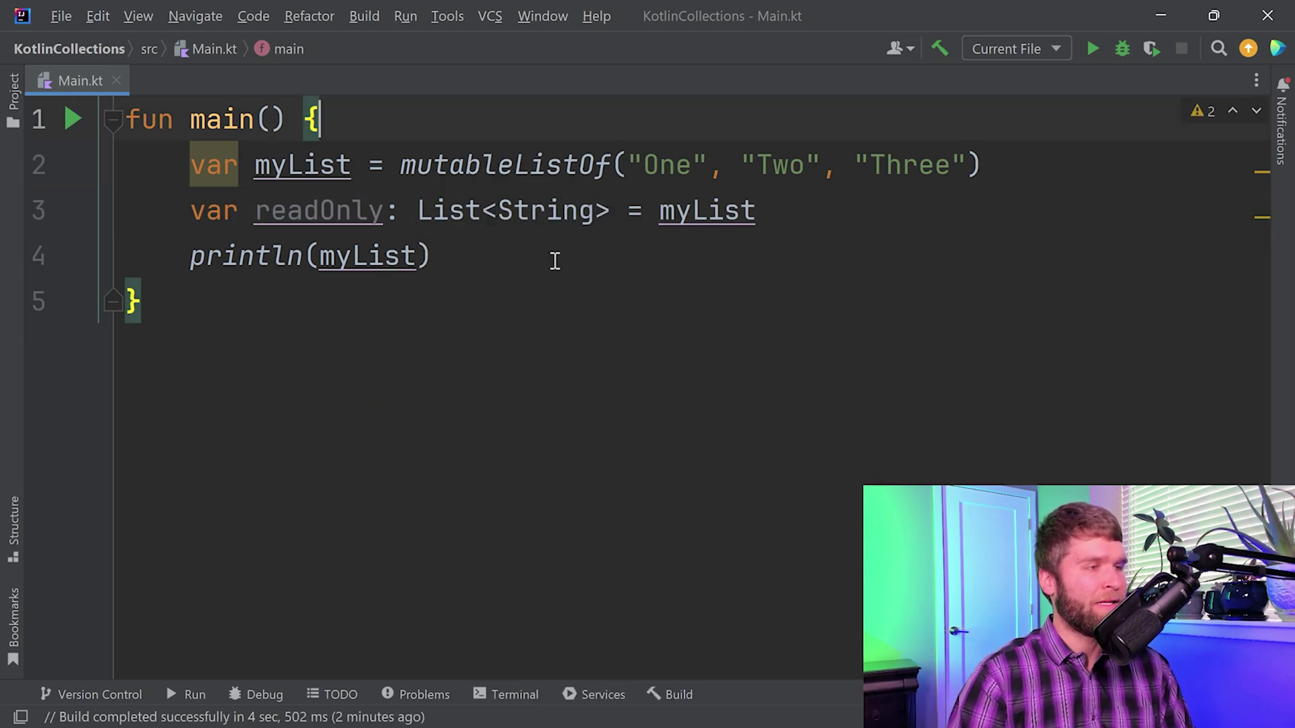
double_click(340, 211)
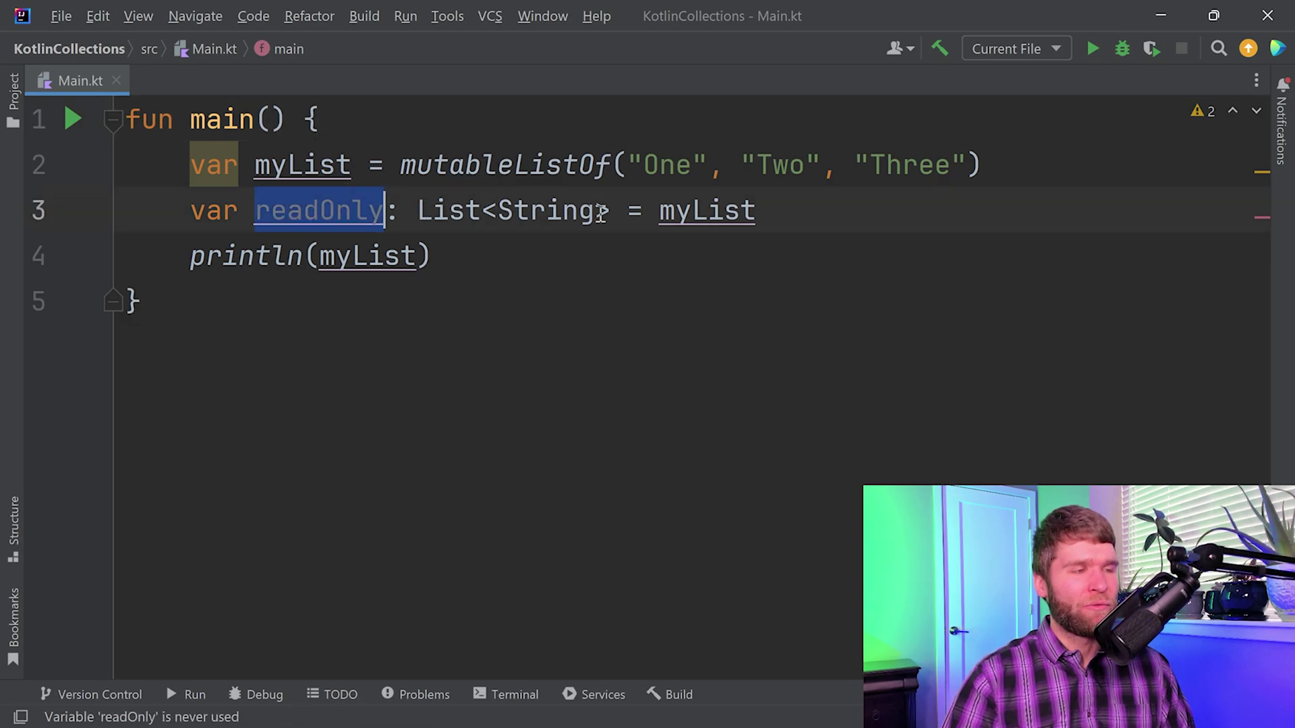
left_click(705, 213)
double_click(705, 212)
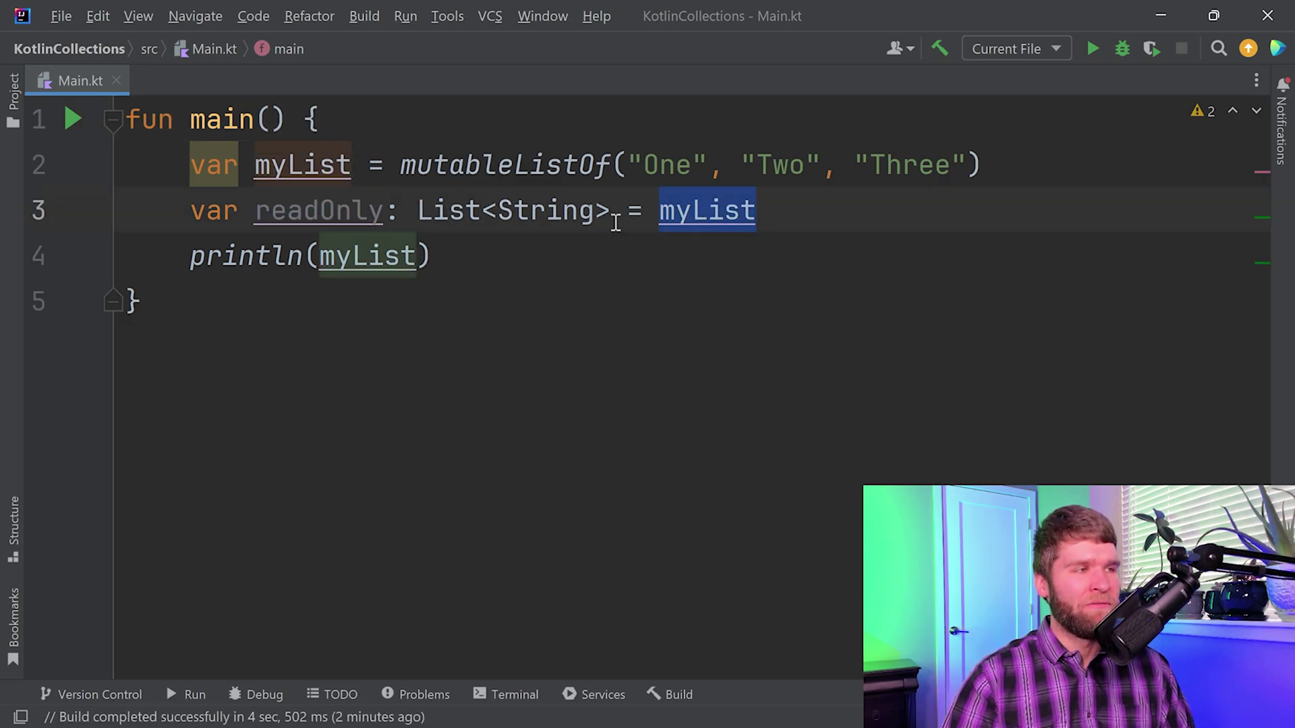
left_click(529, 165)
left_click(891, 203)
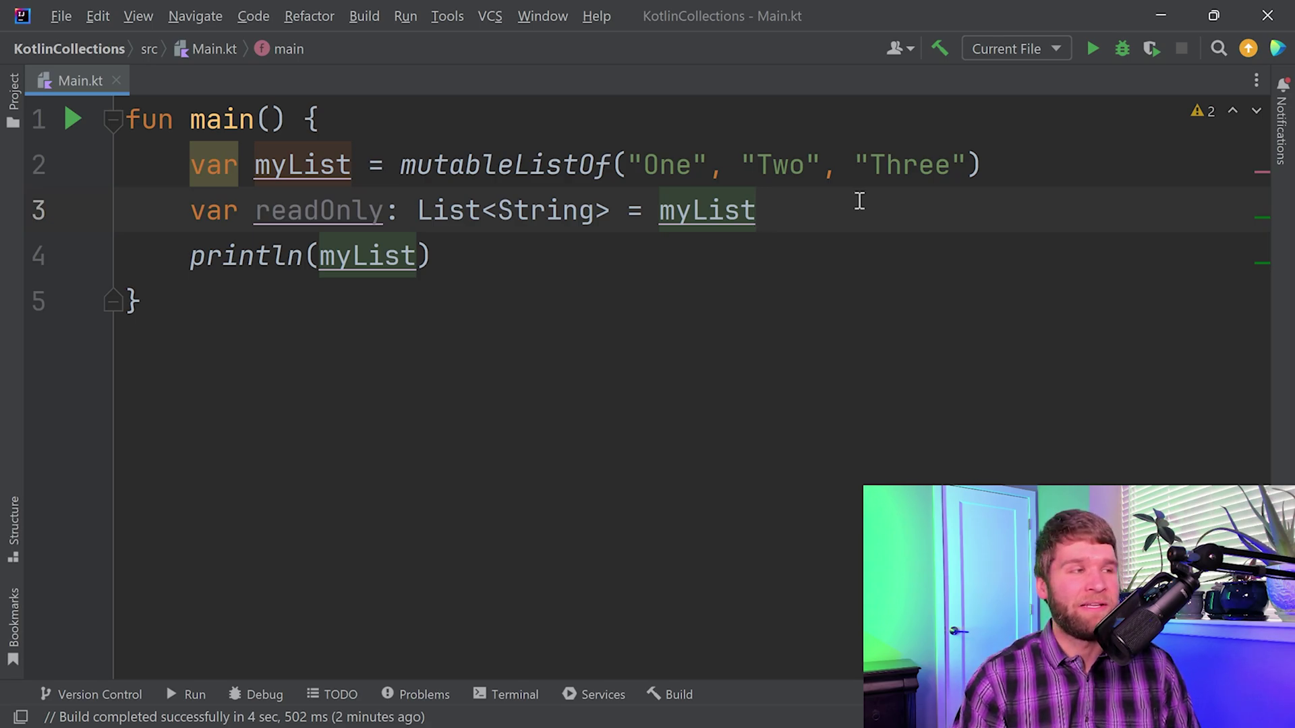
left_click(351, 208)
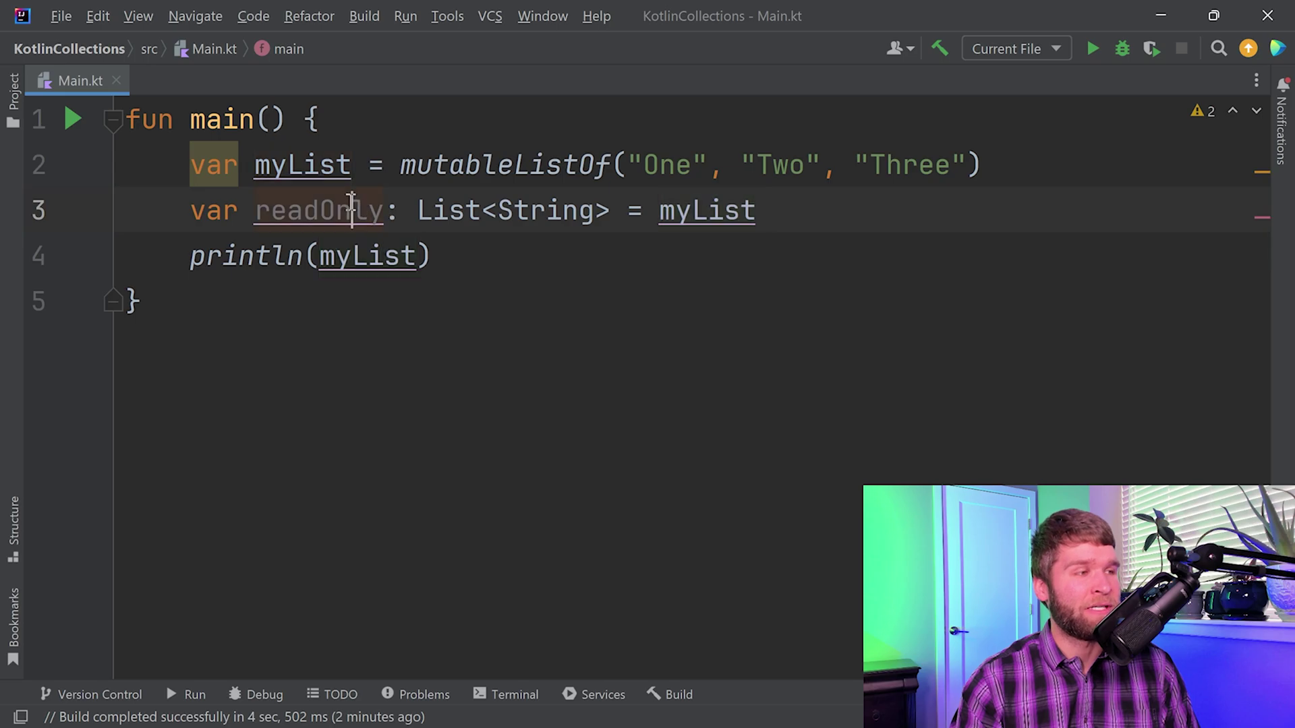
left_click(243, 209)
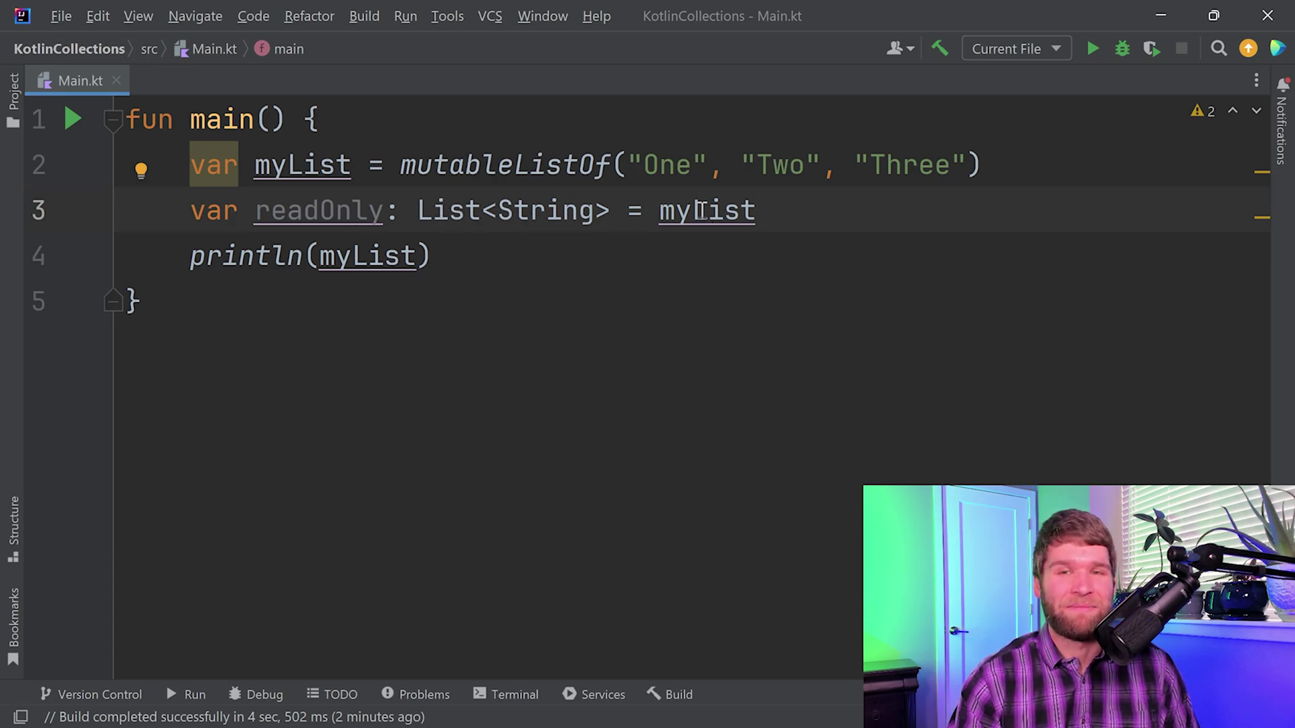
Step: Change var to val on both the myList and readOnly declarations
mouse_move(706, 212)
key("BackSpace")
type("l")
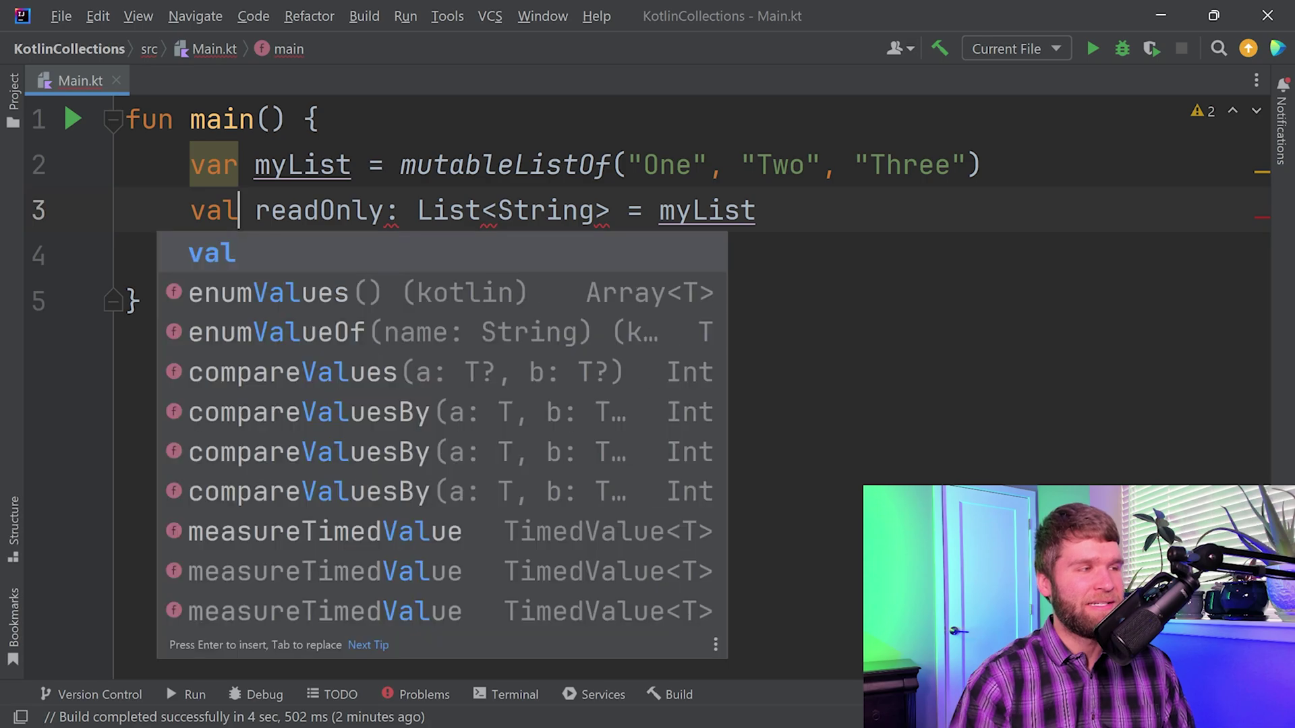
key("Escape")
key("Up")
key("BackSpace")
key("BackSpace")
key("BackSpace")
type("val")
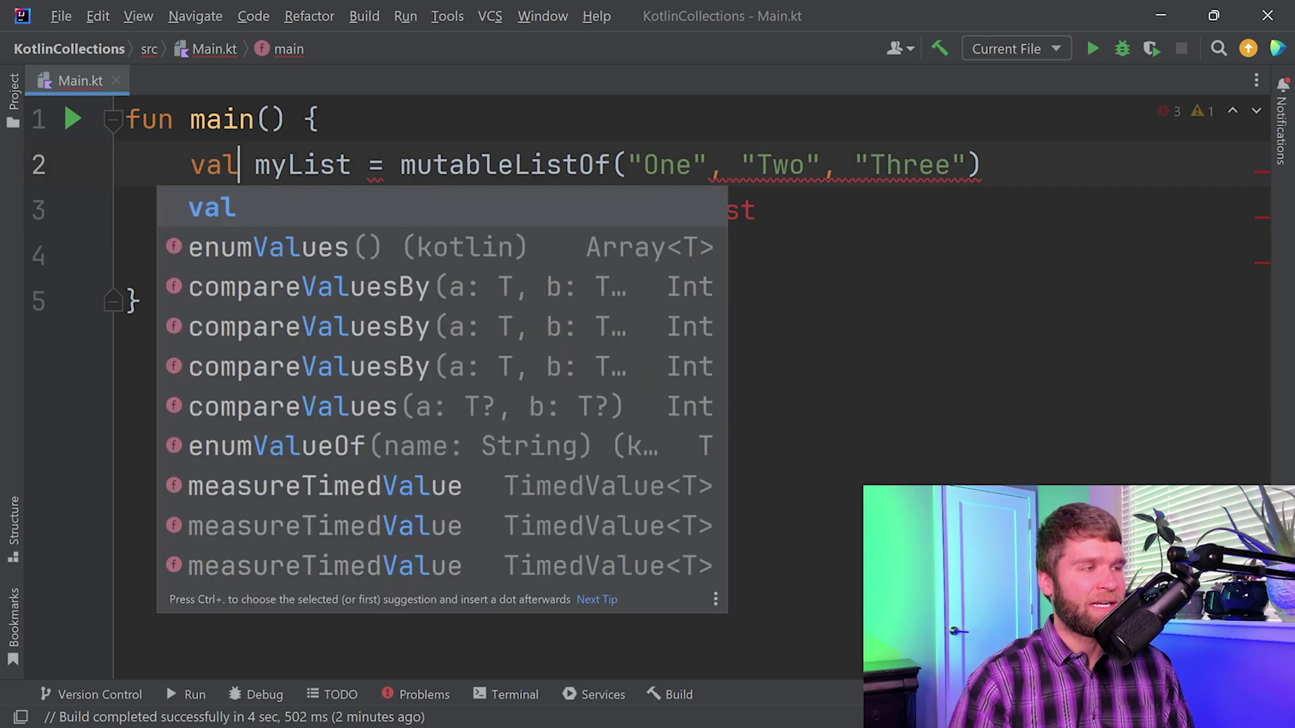
key("Escape")
key("Down")
key("Down")
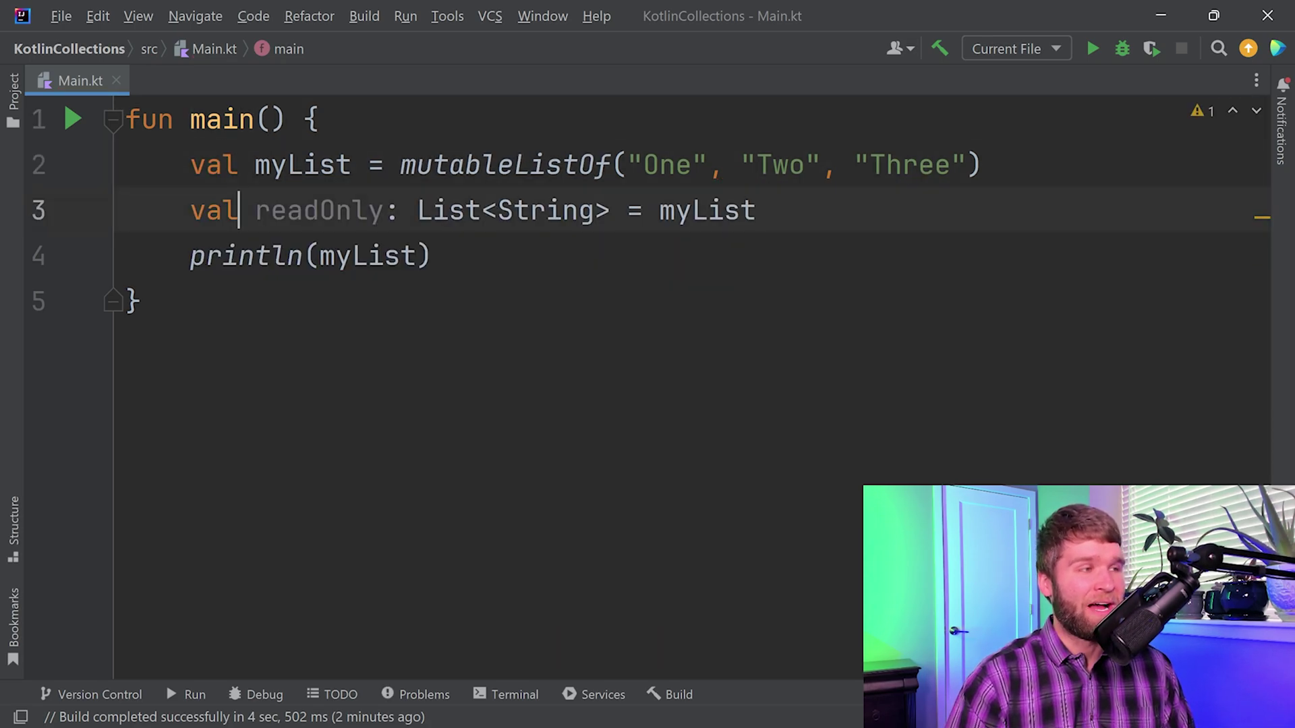
Step: Change mutableListOf to listOf and the readOnly type to MutableList<String>
key("Up")
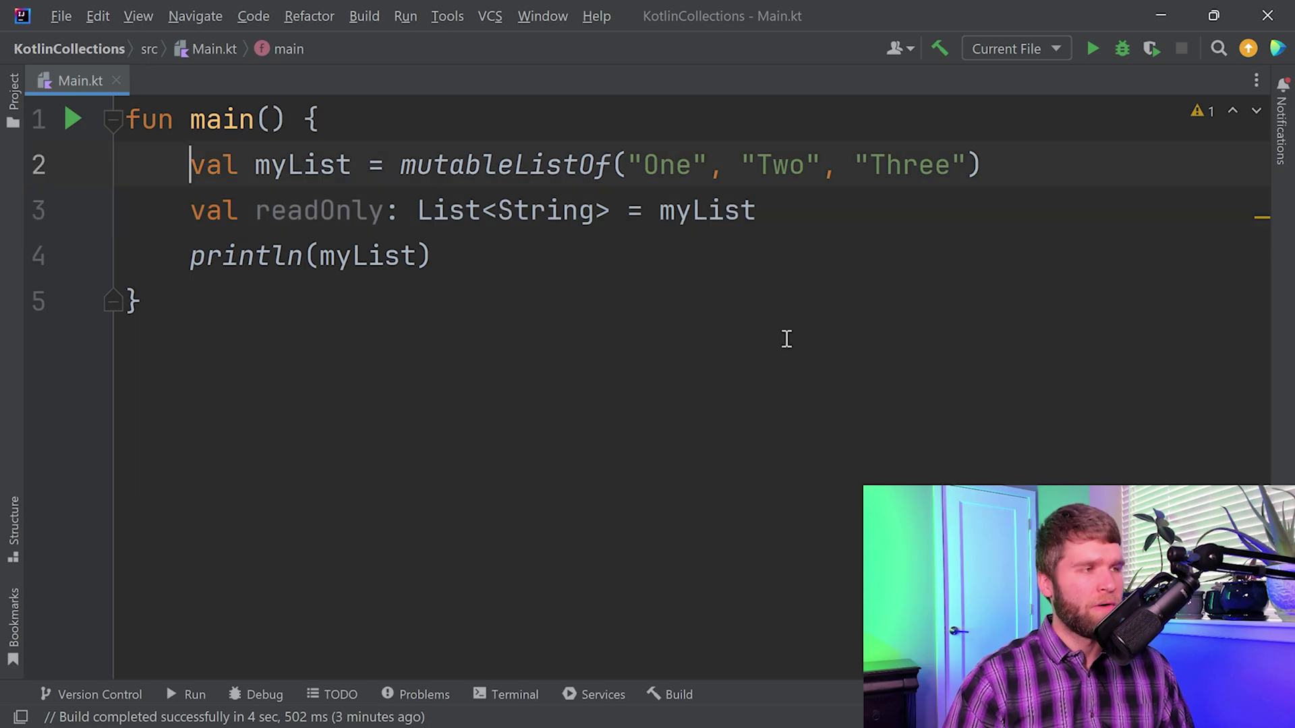
key("Right")
key("Right")
key("Right")
key("Right")
key("Right")
key("Right")
key("Right")
key("Right")
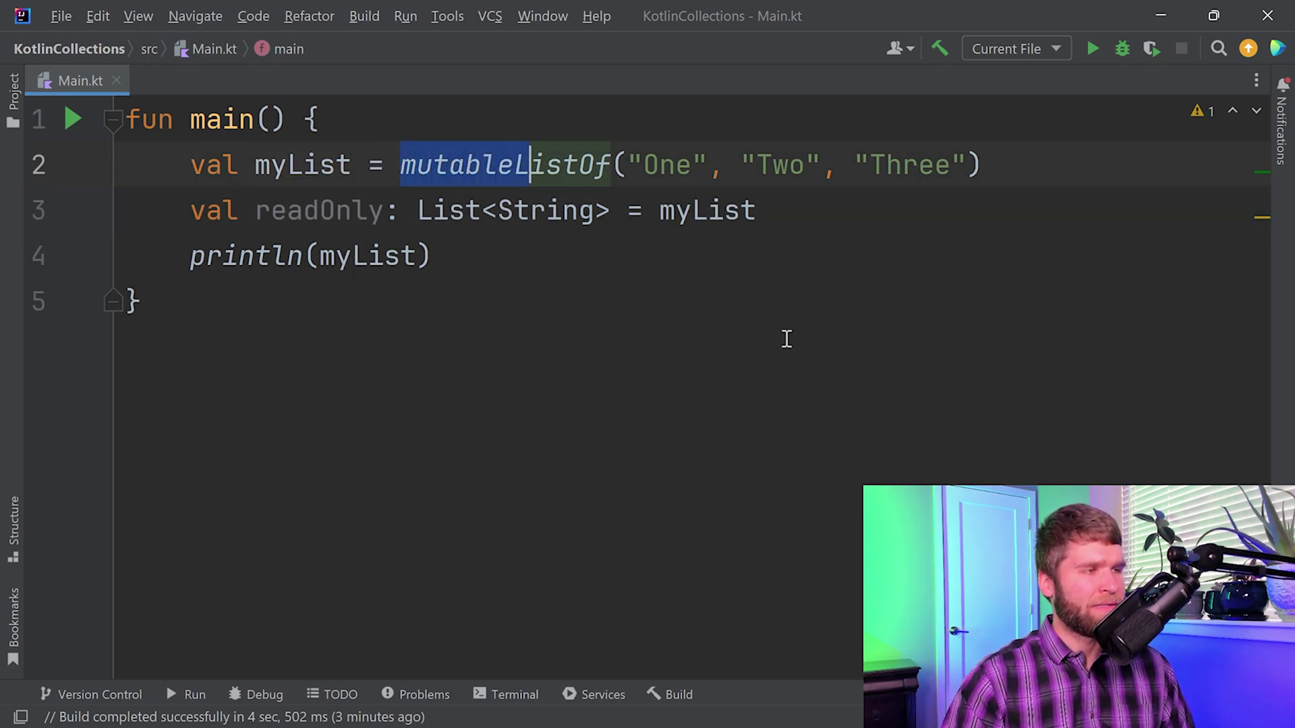
type("l")
key("Escape")
key("Down")
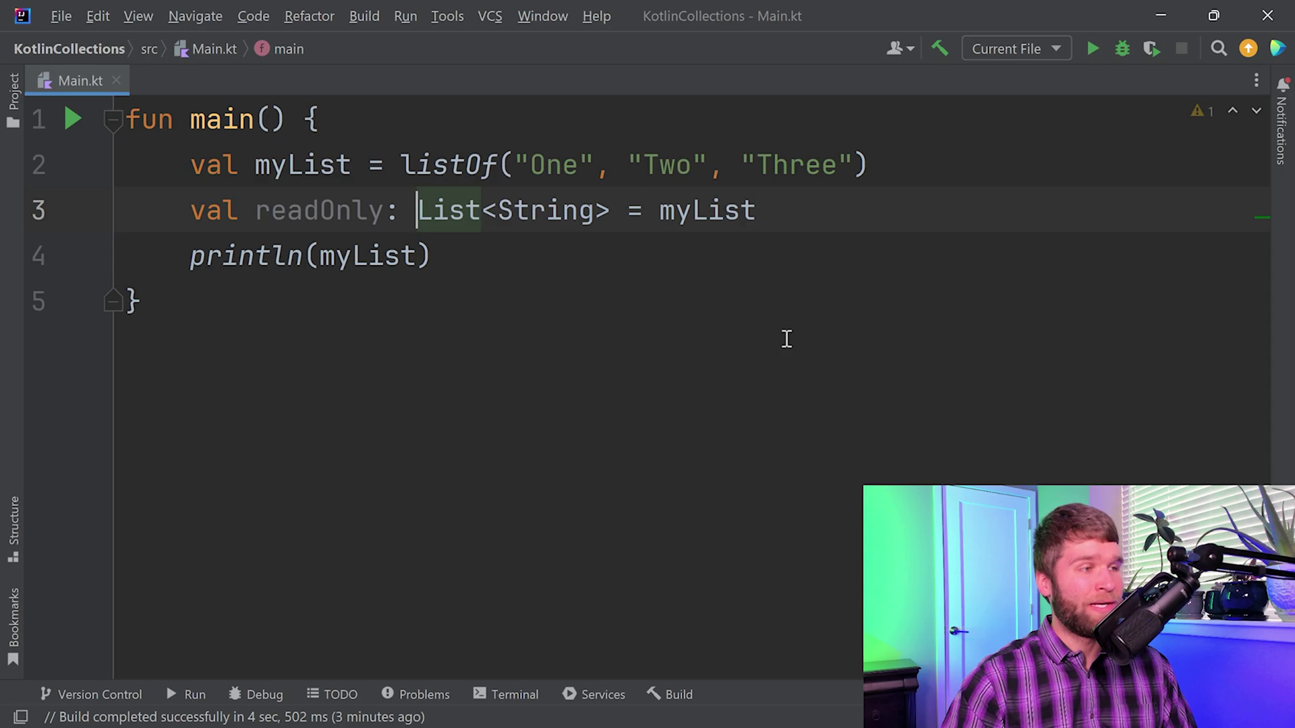
type("N")
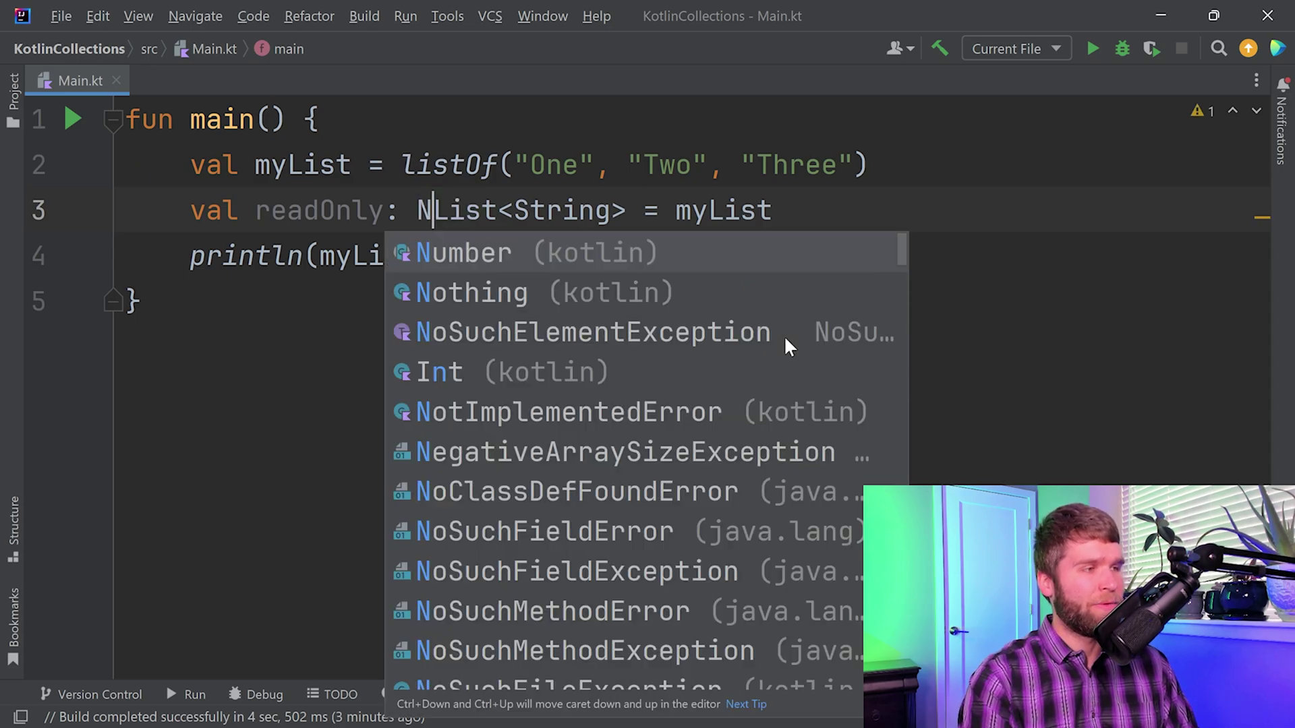
key("BackSpace")
type("Mu")
key("Return")
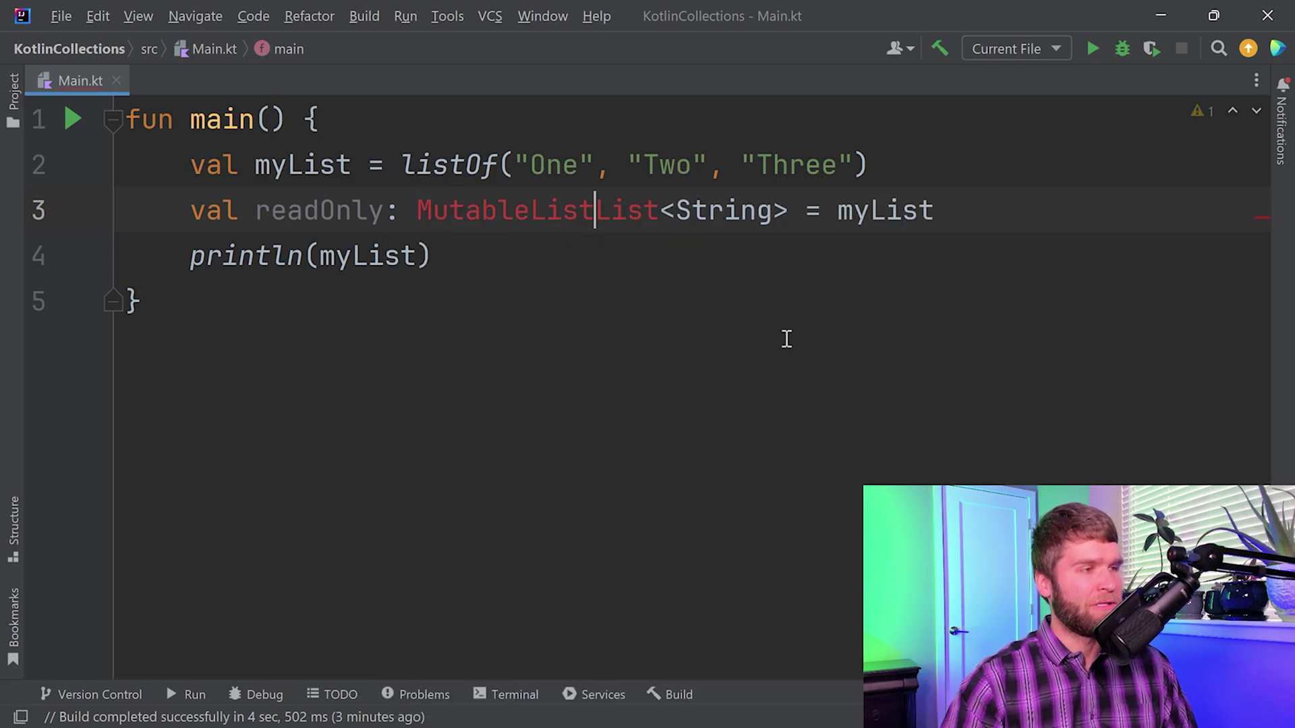
key("ctrl+shift+Right")
key("BackSpace")
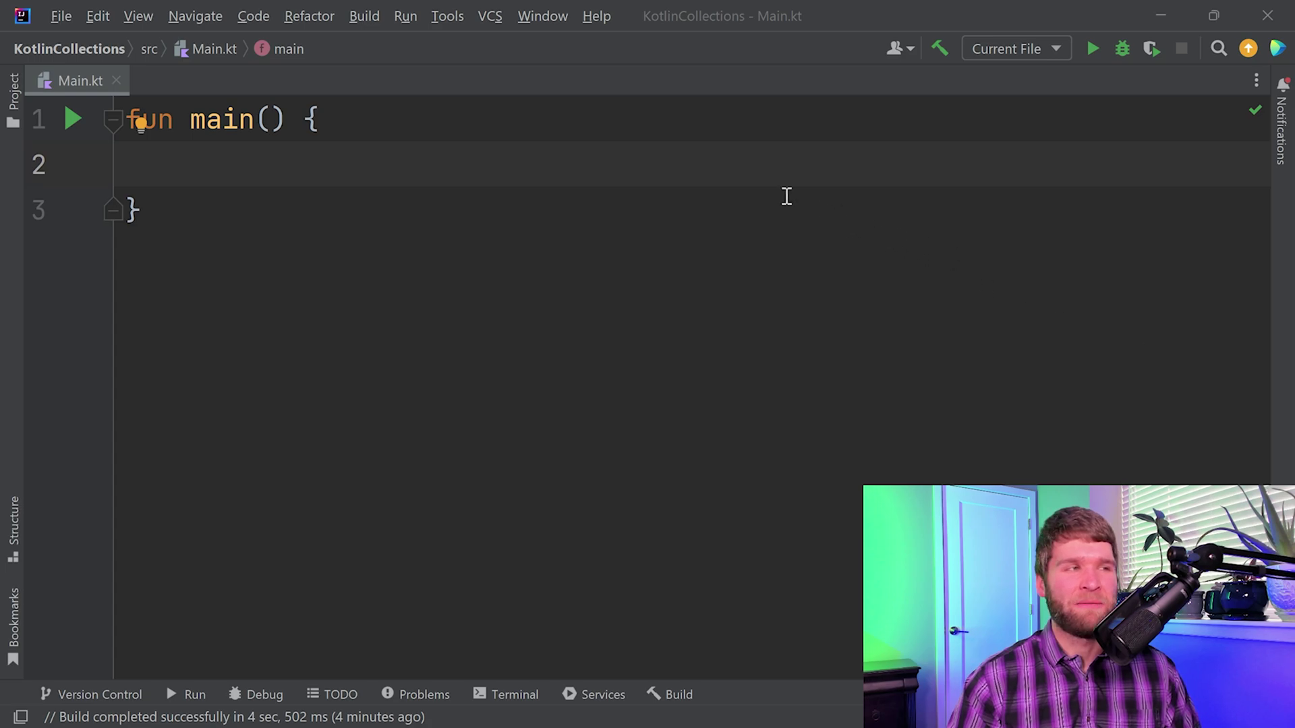
Step: Declare var mySet = setOf("One", "Two", "One") in the empty main body
left_click(777, 152)
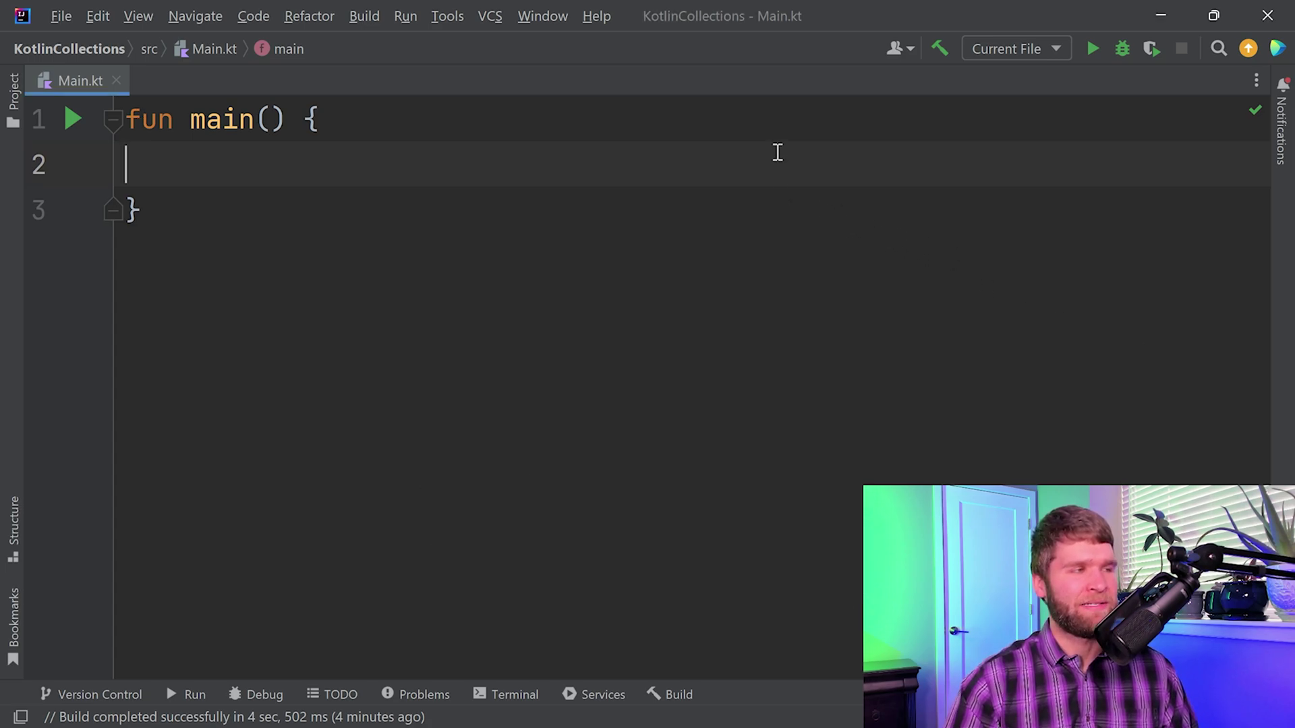
key("Tab")
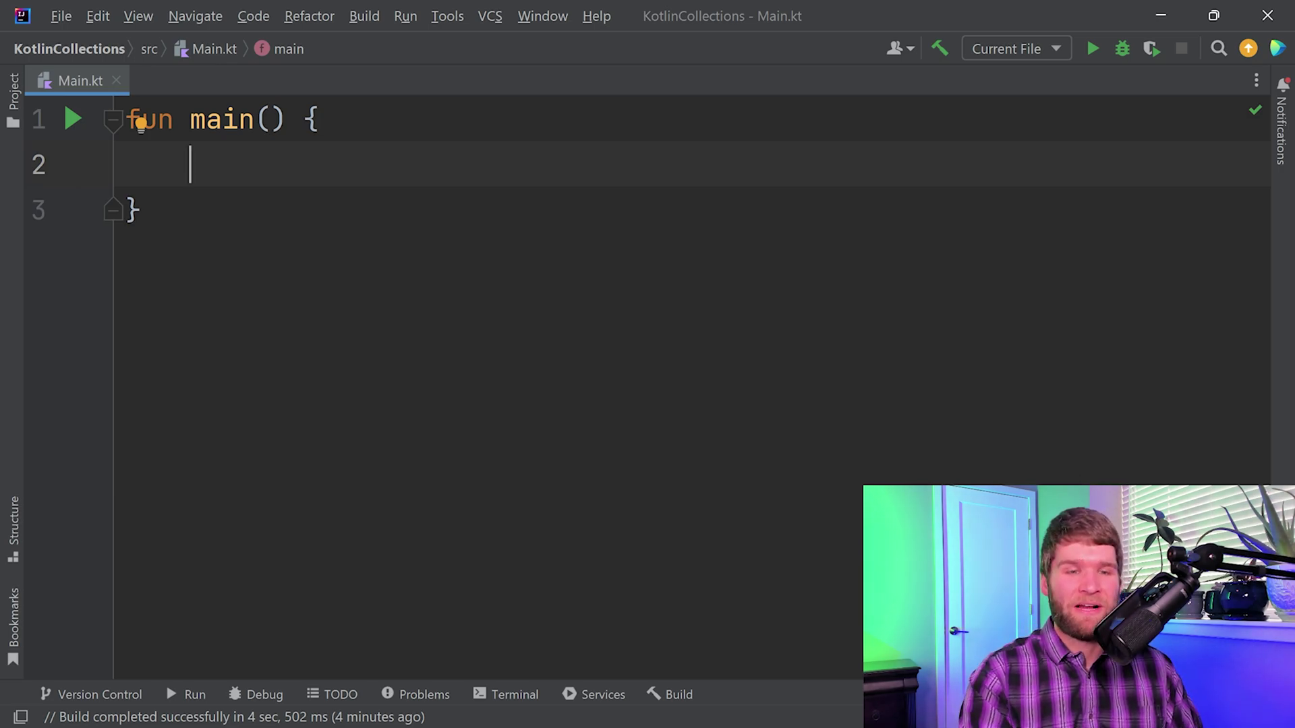
type("var")
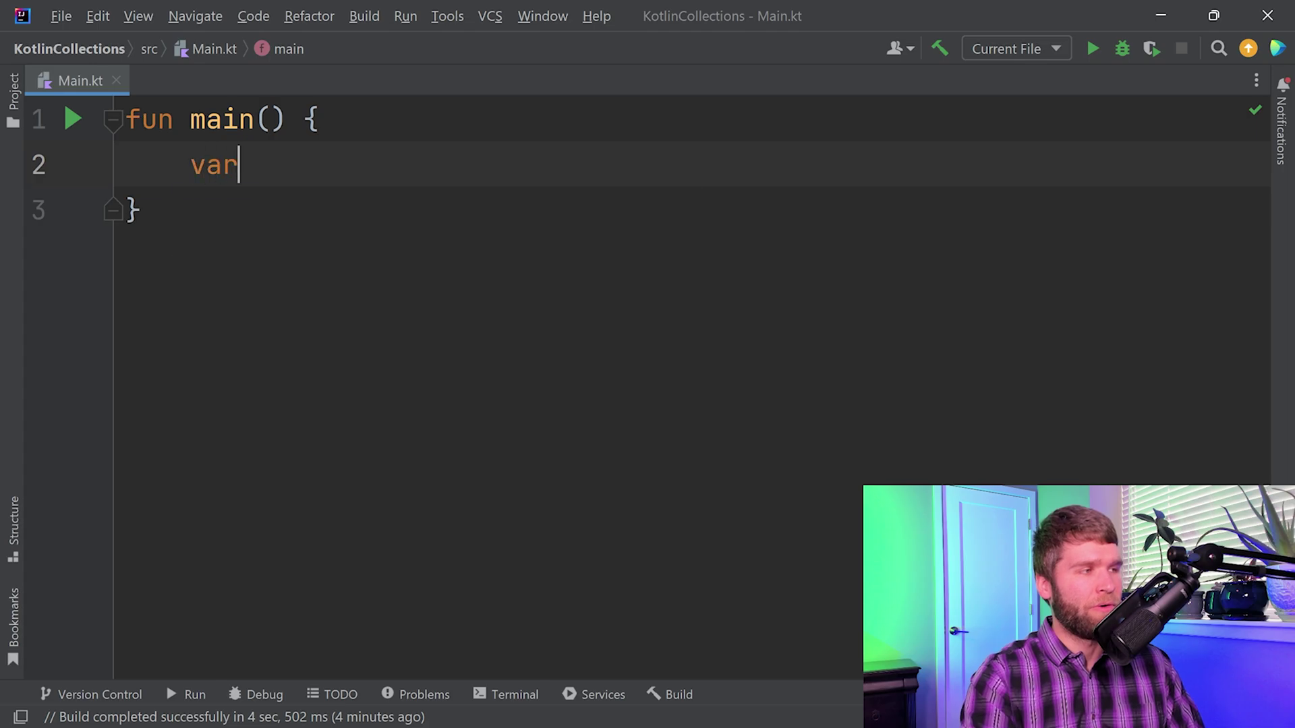
type(" myL")
key("BackSpace")
type("Se")
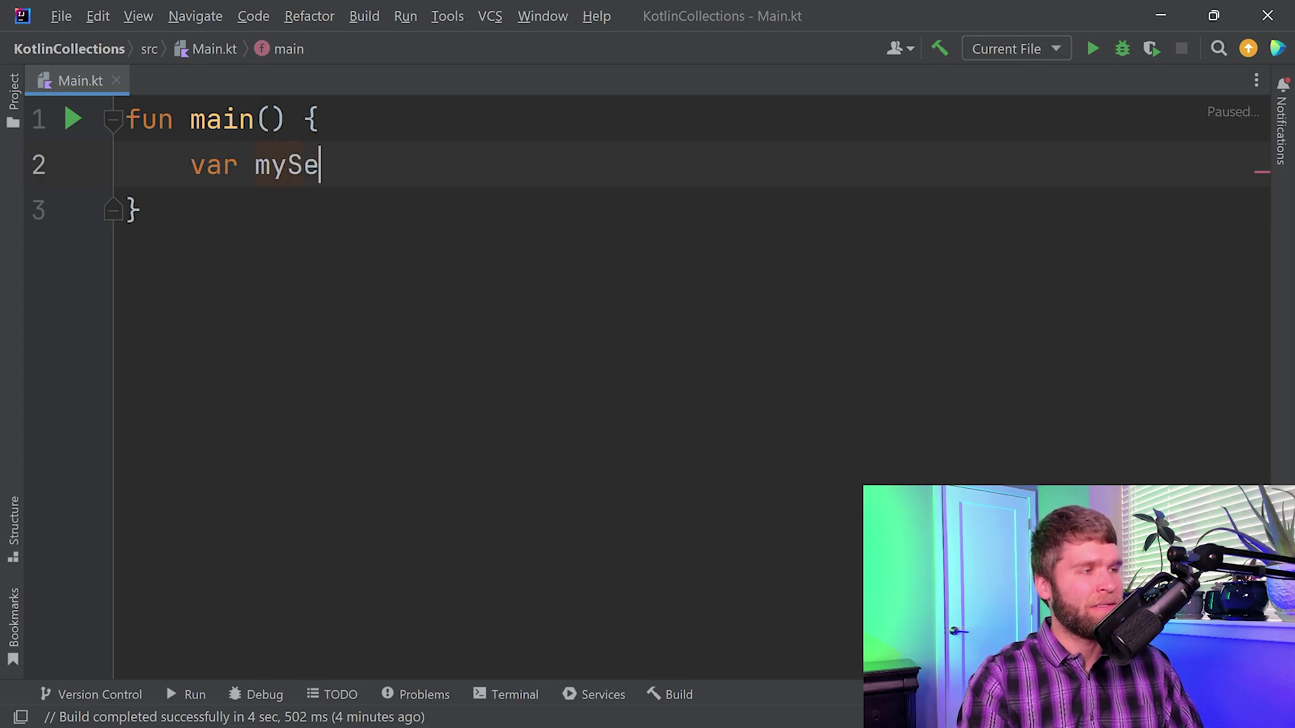
type("t = setOf")
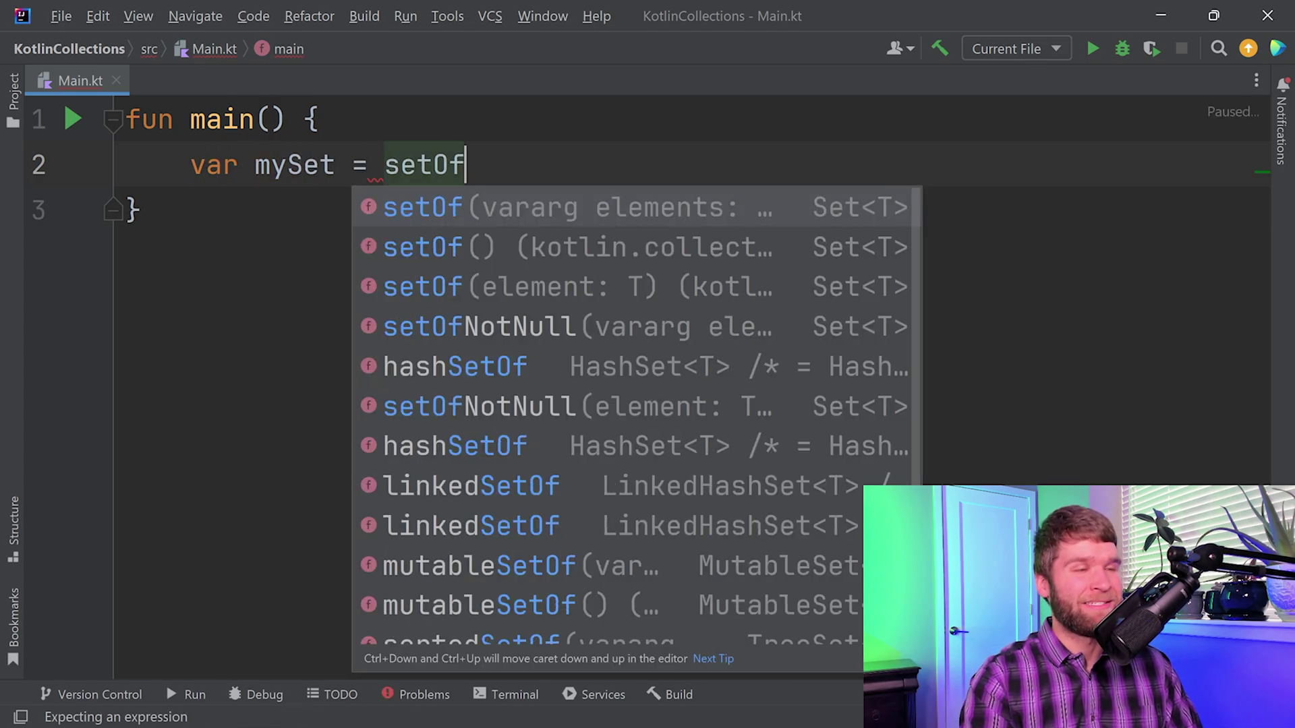
key("Return")
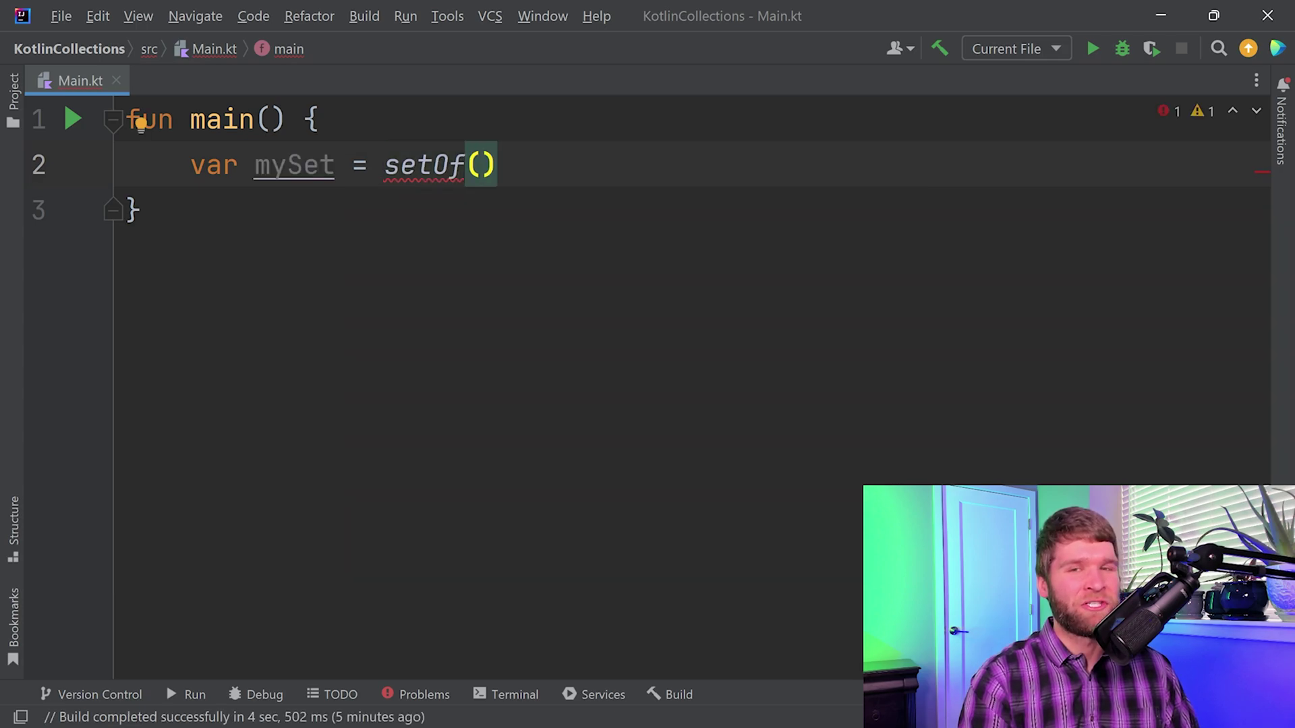
type("\"One\", ")
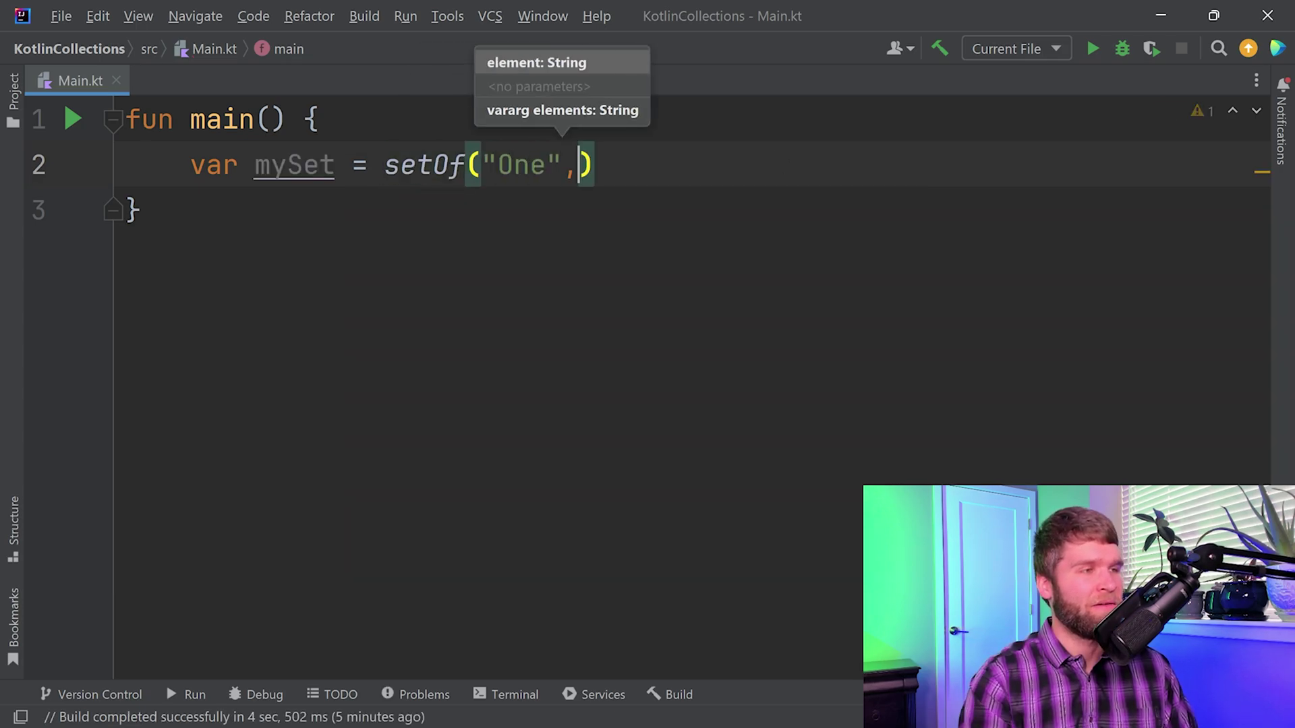
type(" \"Tow")
key("BackSpace")
key("BackSpace")
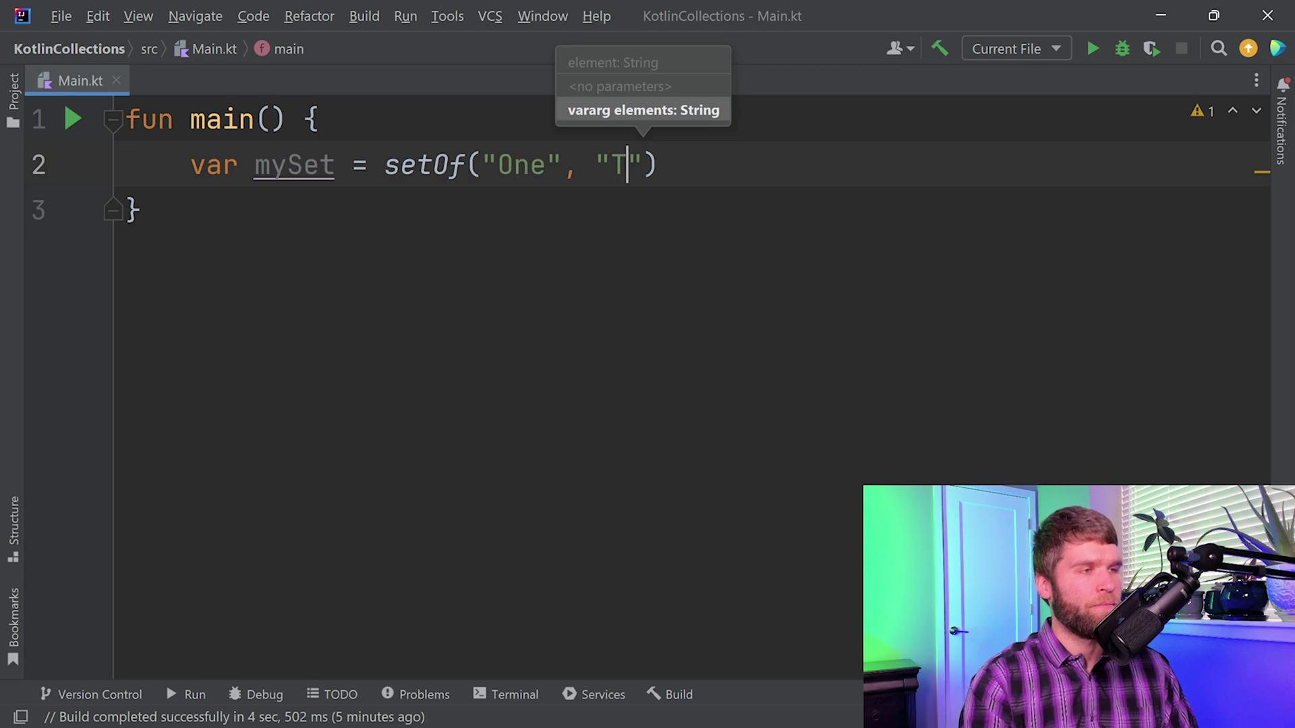
type("wo\", \"One")
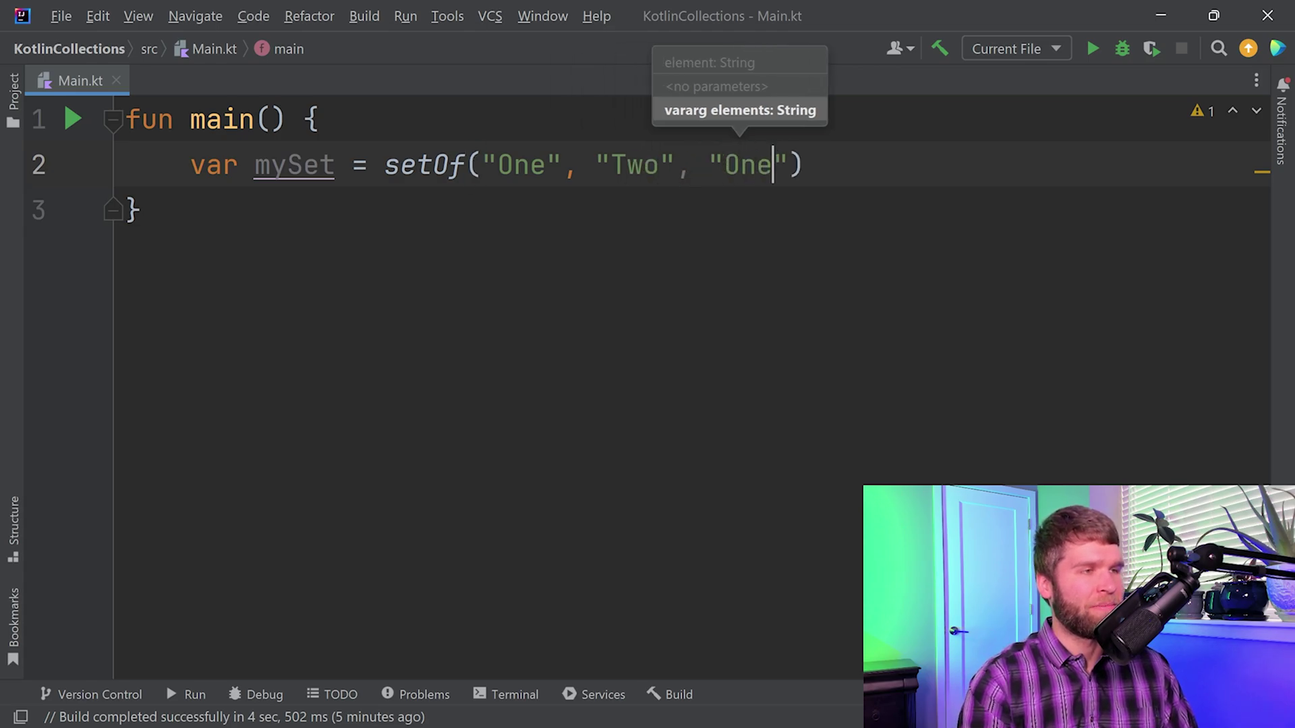
key("End")
Step: Add println(mySet) on the line below the set
key("Return")
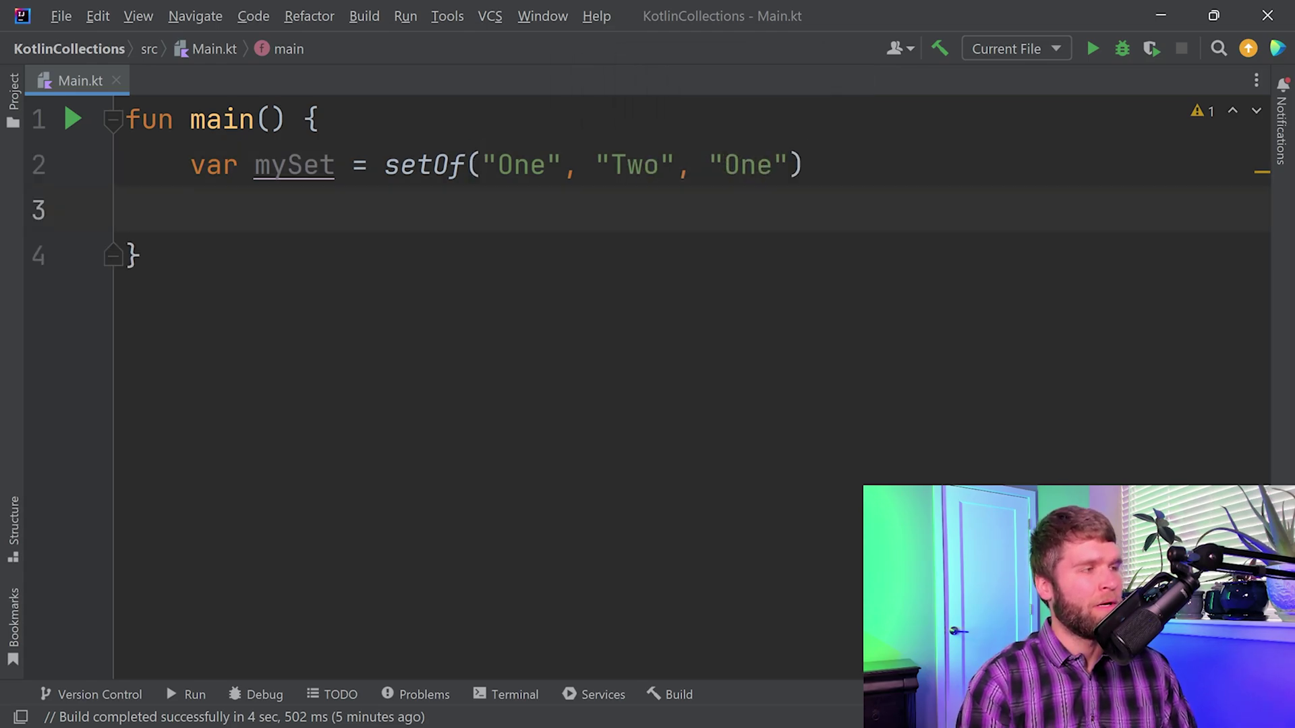
type("prin")
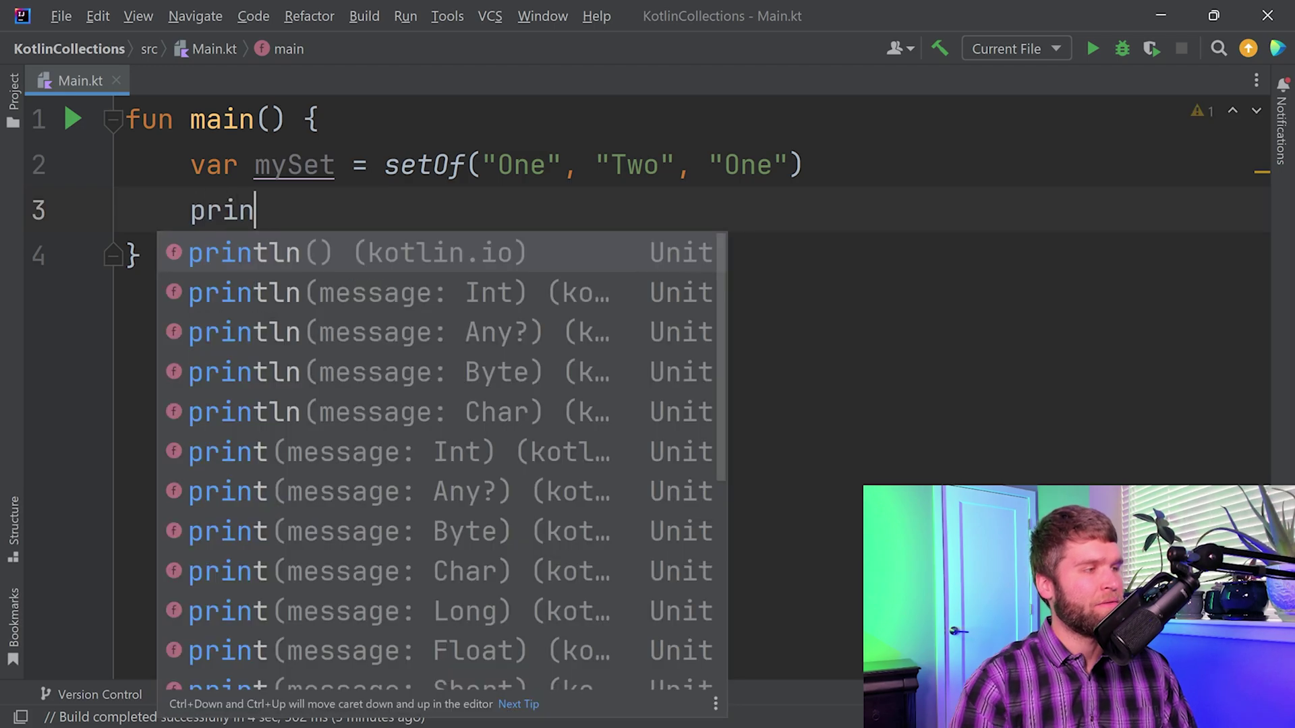
key("Return")
key("BackSpace")
type("myS")
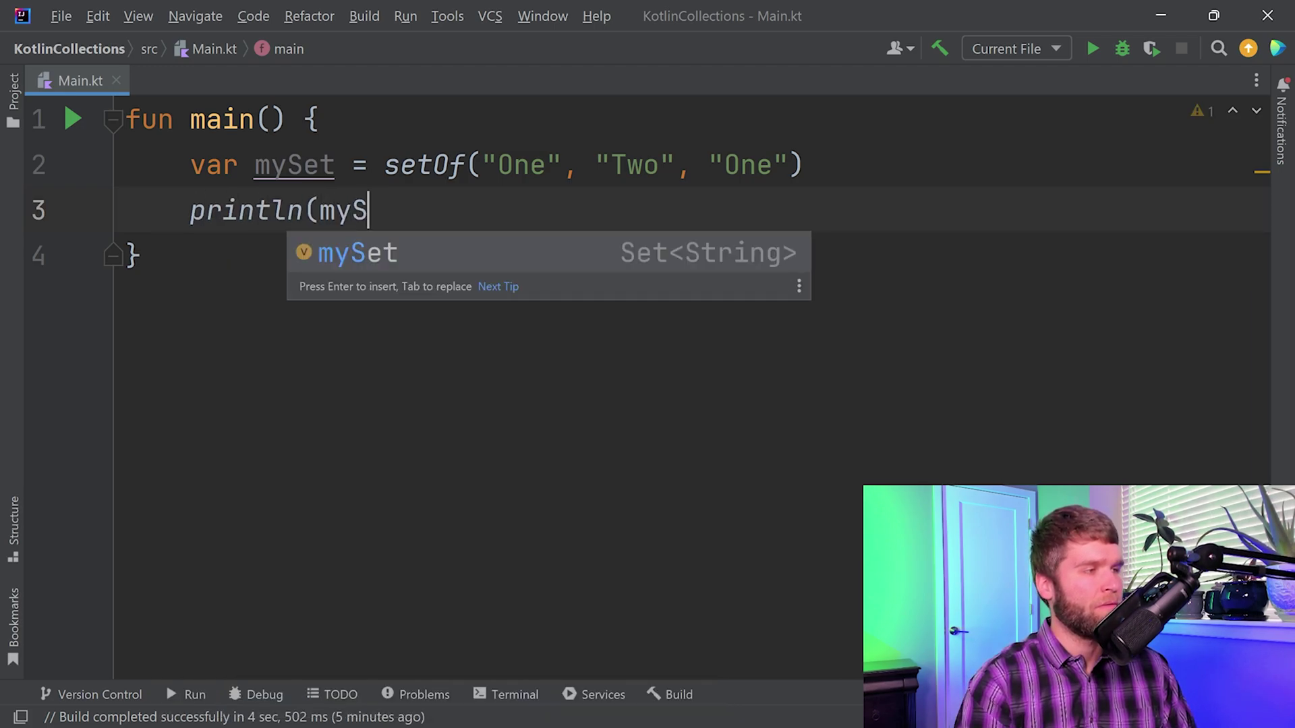
key("Return")
type(")")
key("Down")
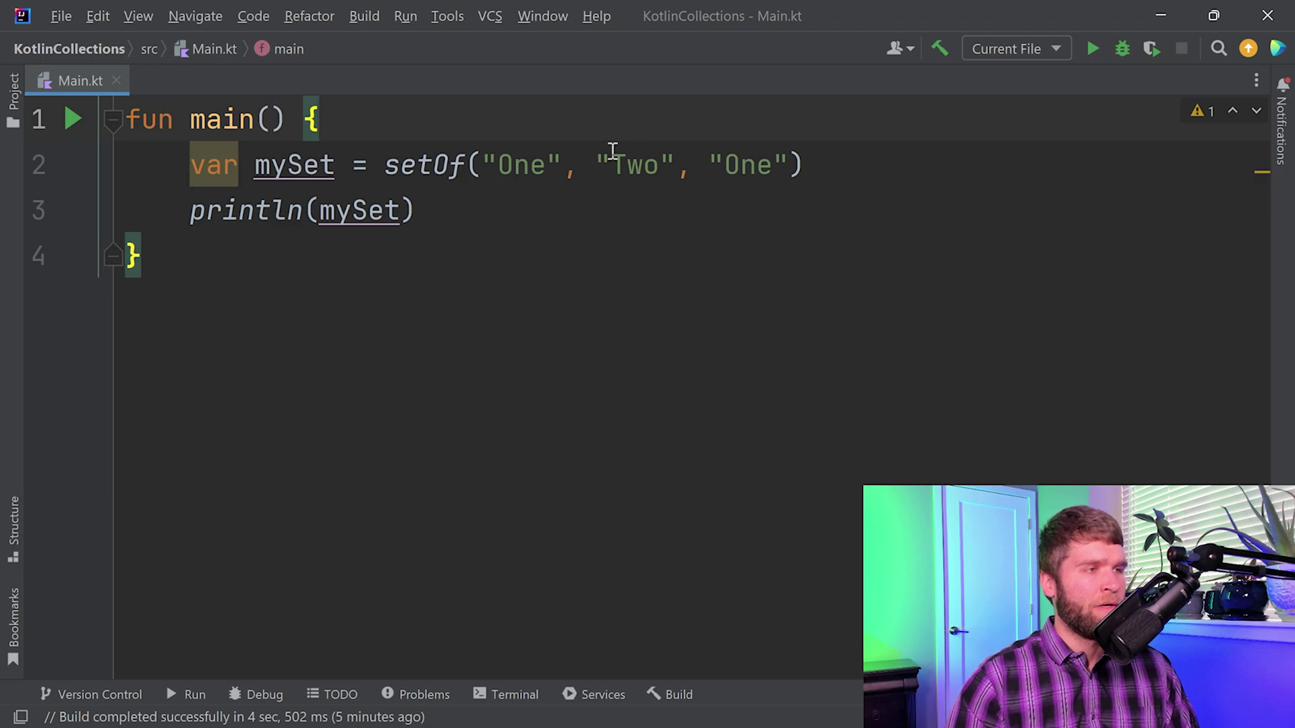
left_click(492, 202)
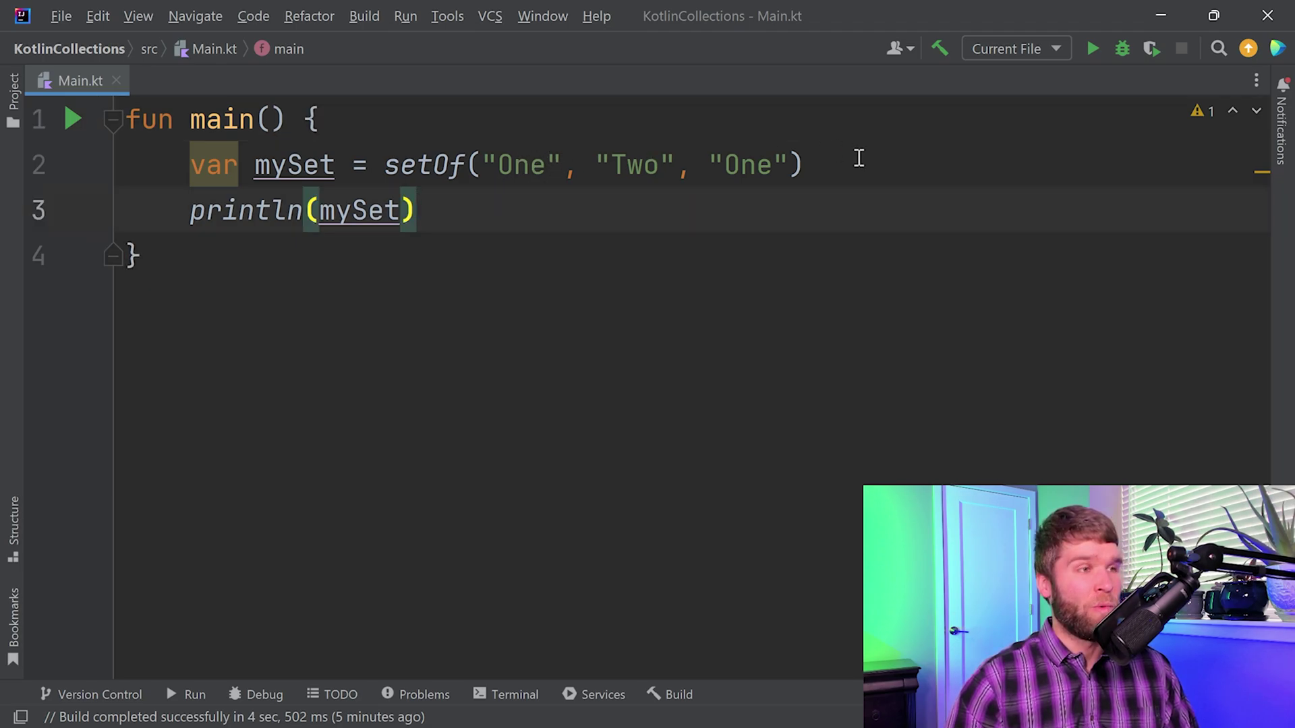
Step: Highlight the duplicate One values, run, and check the printed [One, Two] before hiding the output
left_click_drag(499, 165, 549, 164)
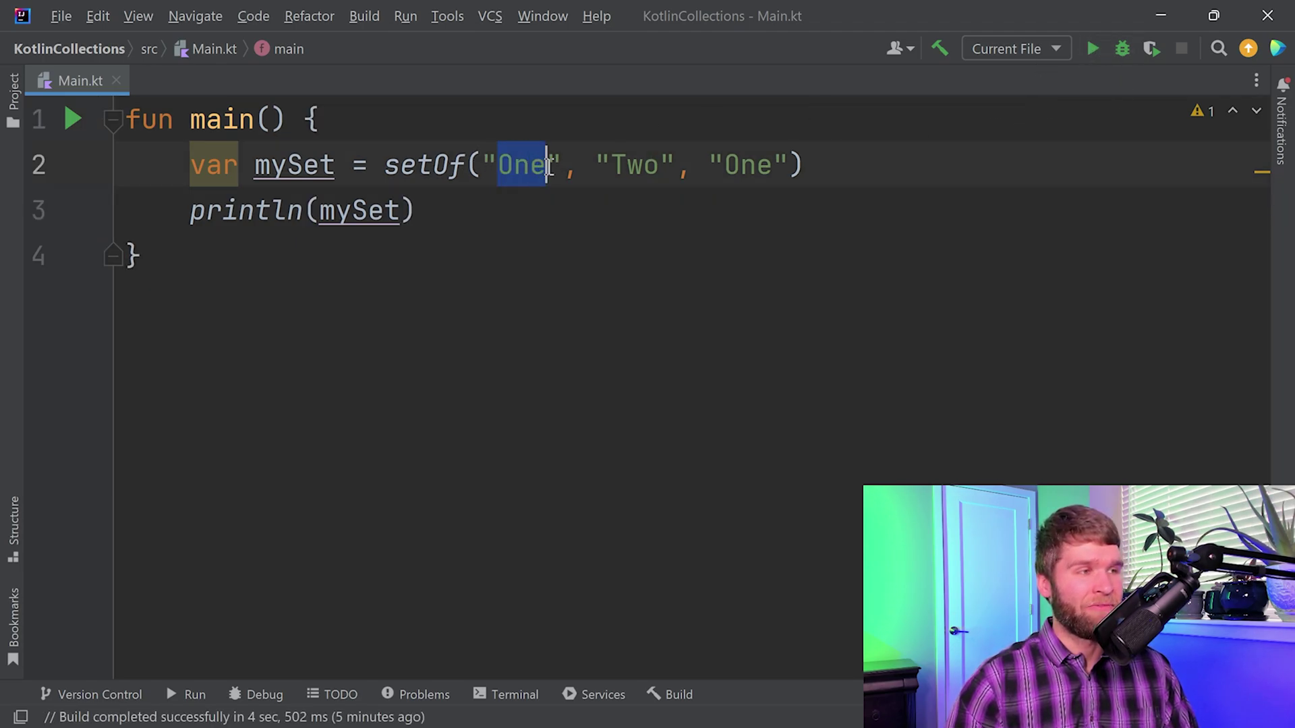
left_click_drag(722, 165, 771, 165)
key("Down")
key("Down")
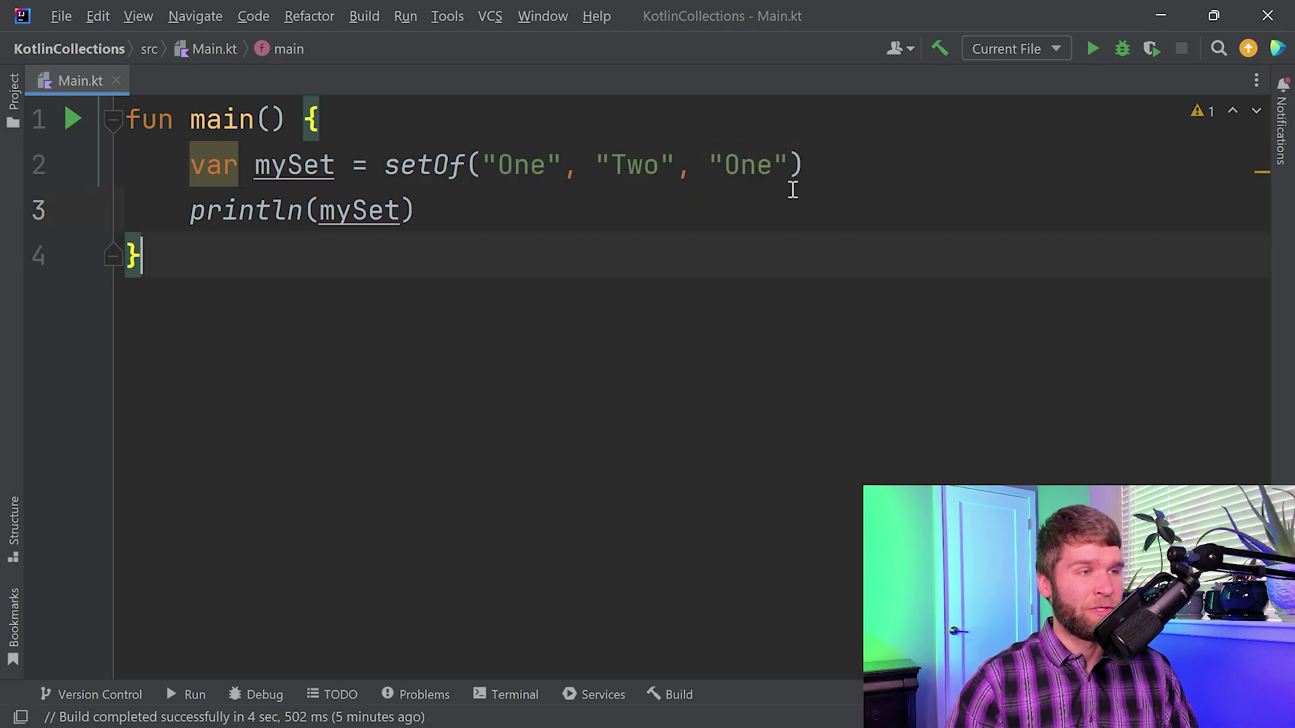
left_click(793, 190)
left_click(1093, 49)
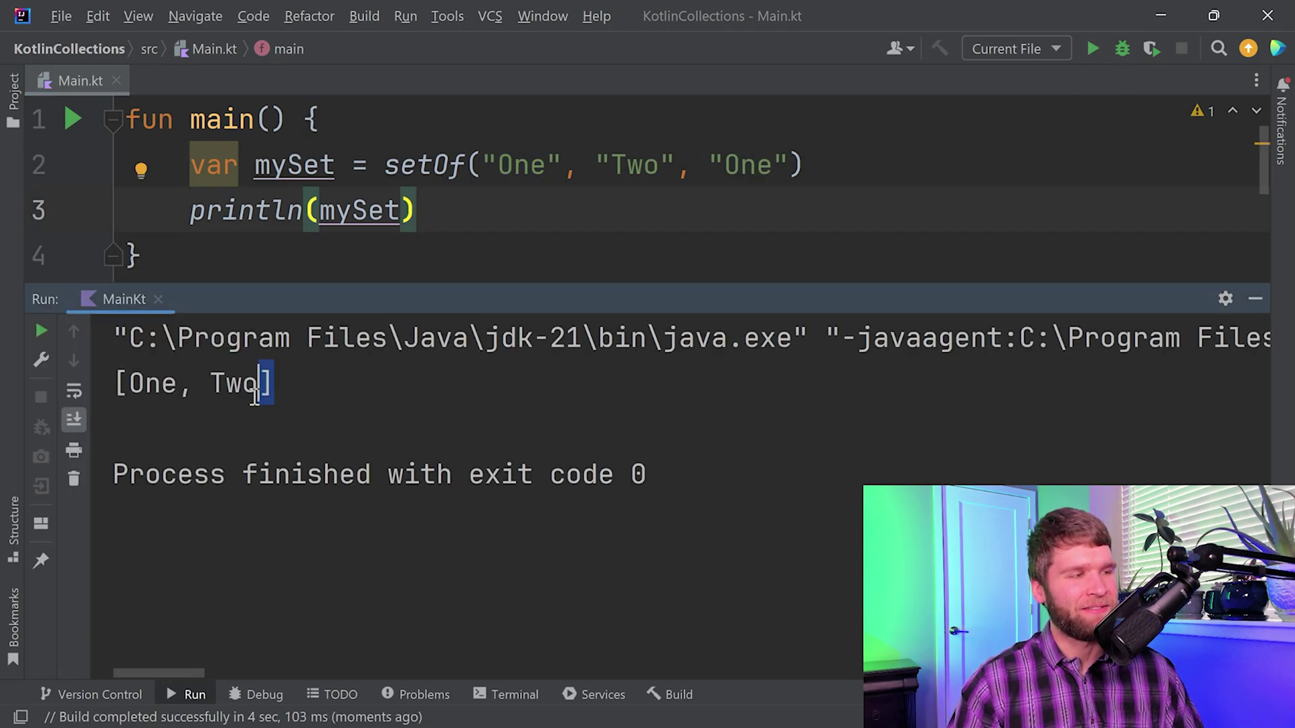
left_click_drag(256, 395, 103, 395)
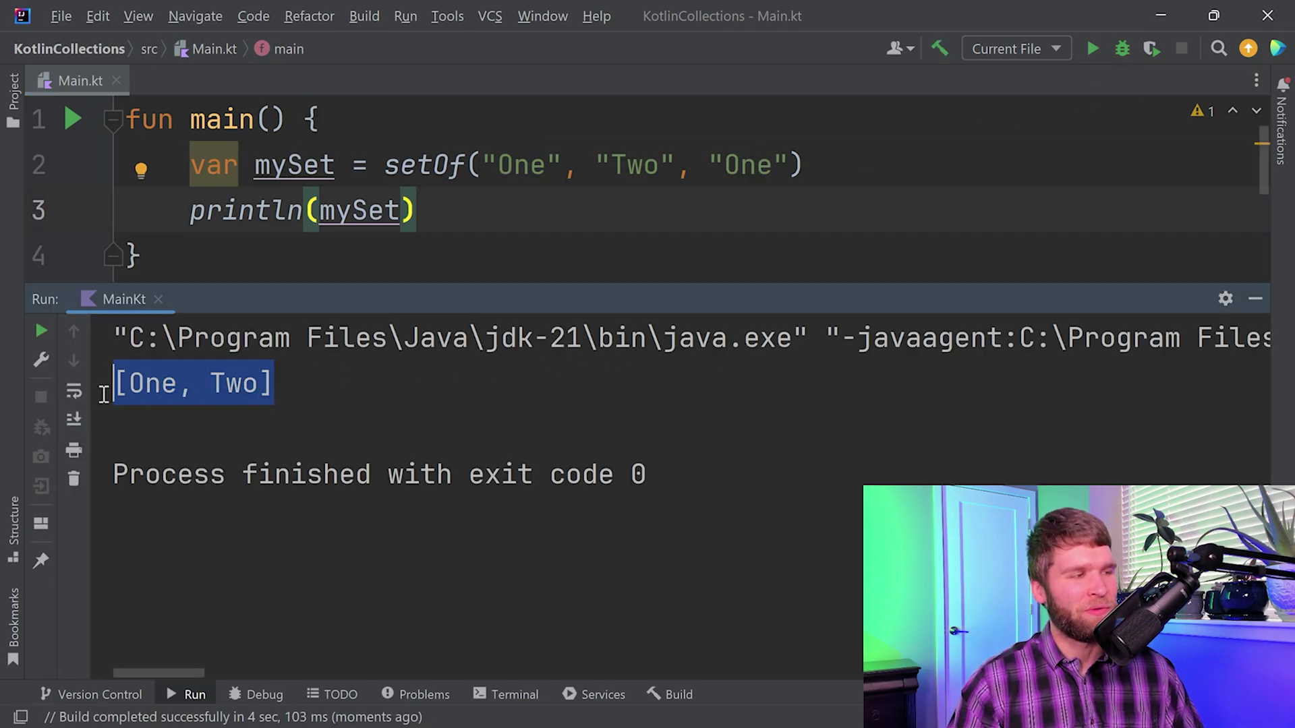
left_click(1256, 298)
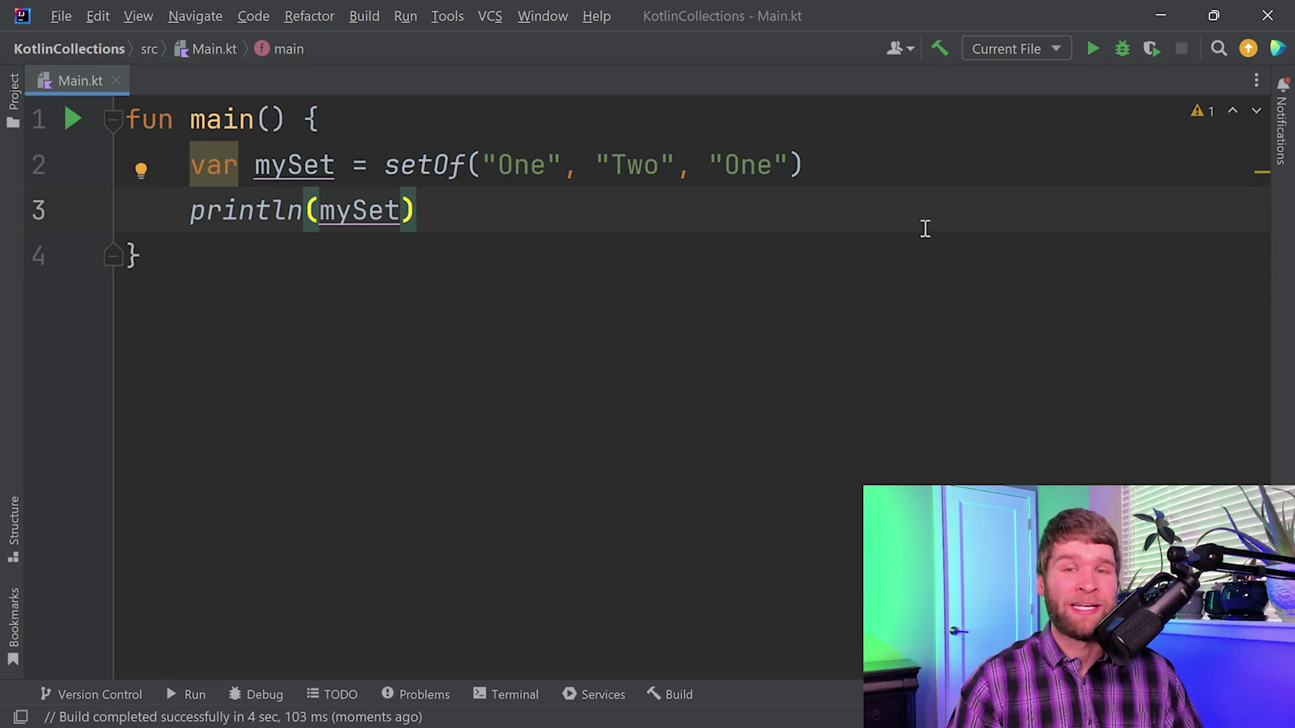
left_click_drag(417, 165, 818, 175)
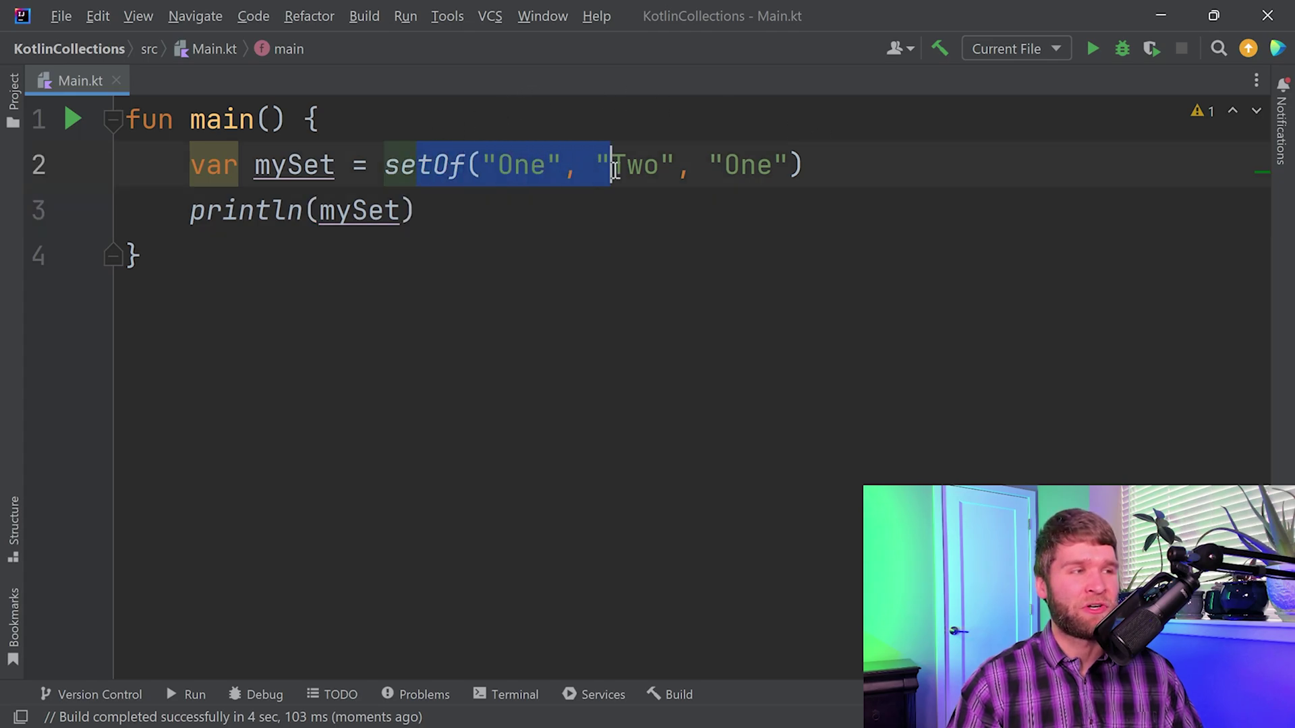
left_click(351, 210)
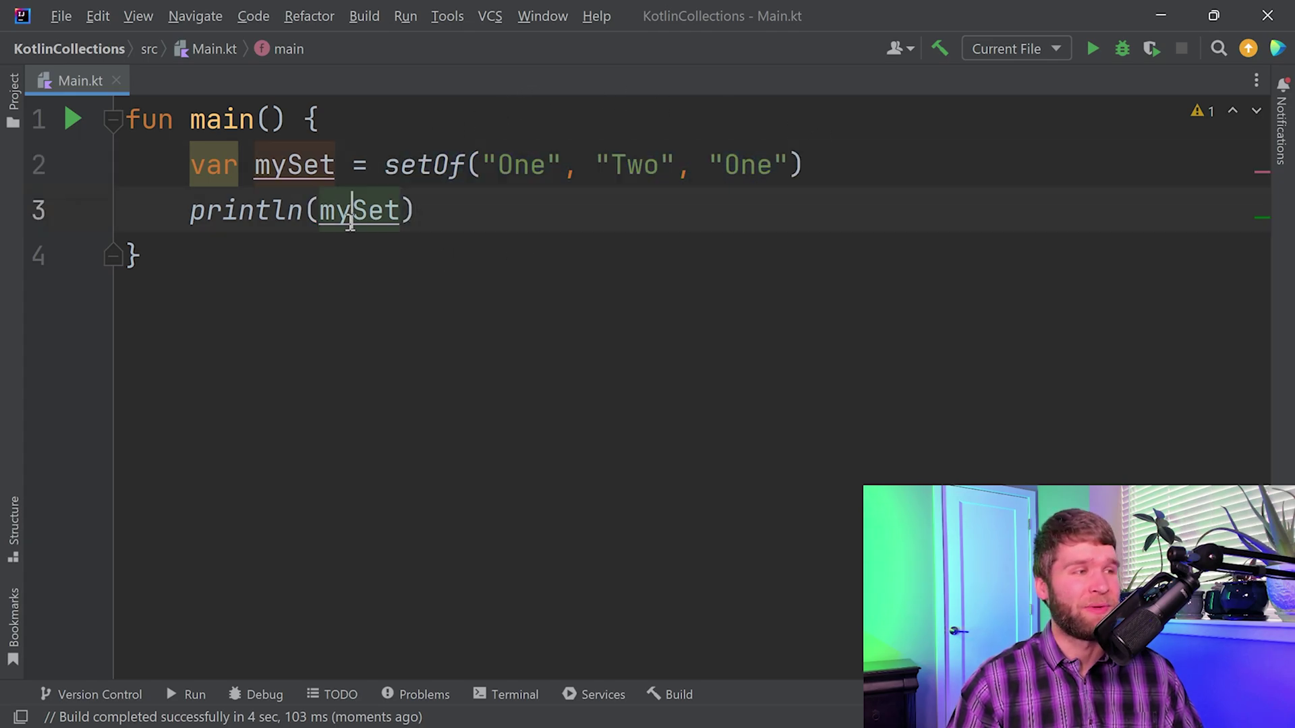
key("ctrl+Right")
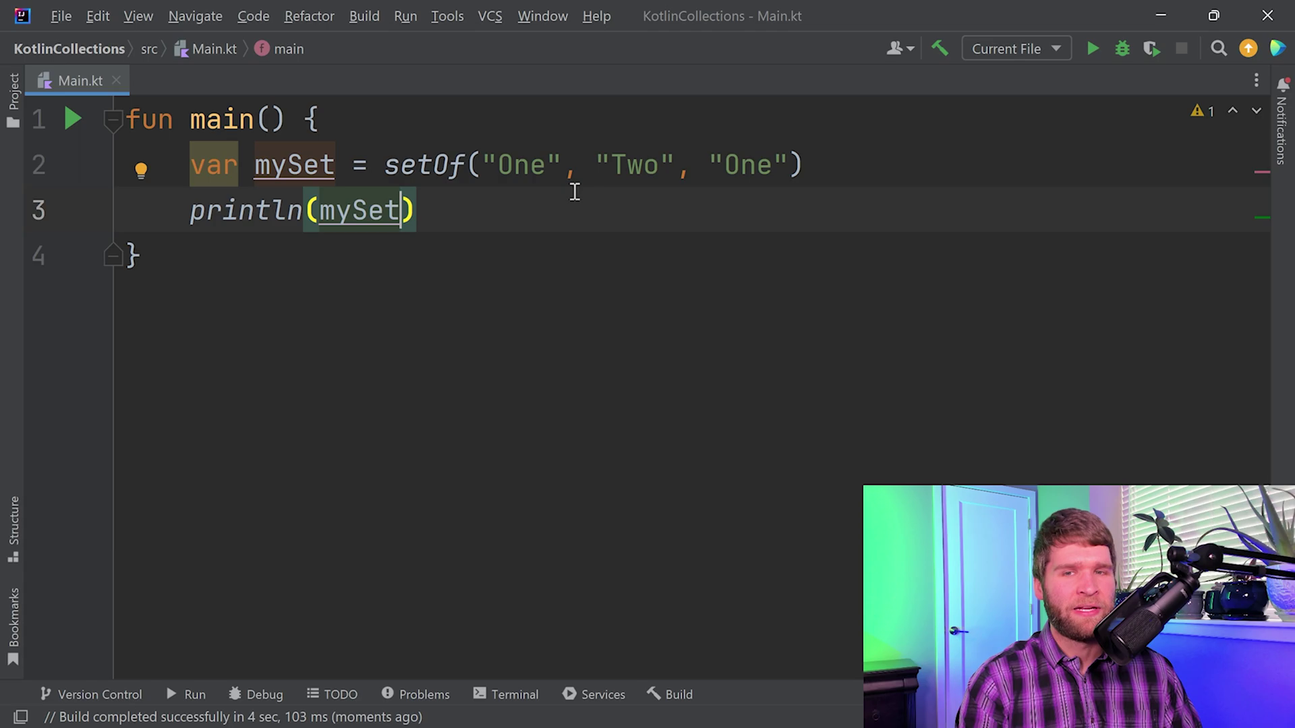
type("[")
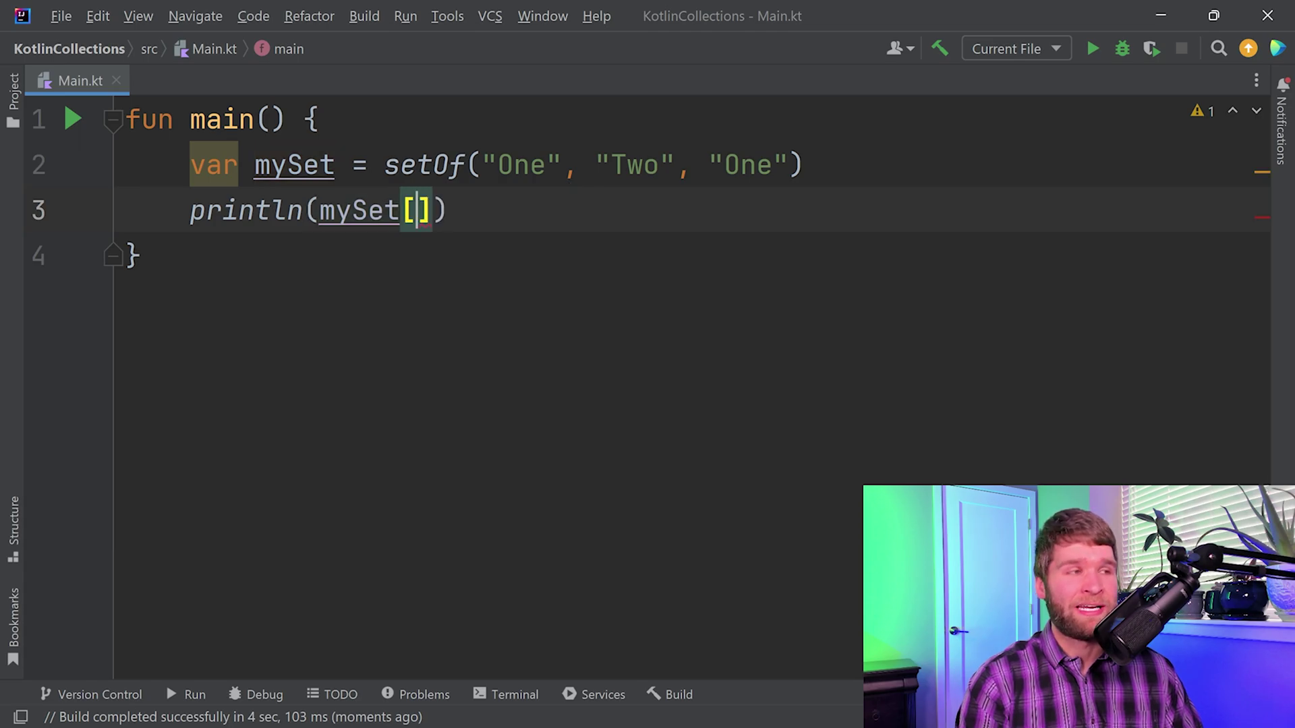
type("0")
key("End")
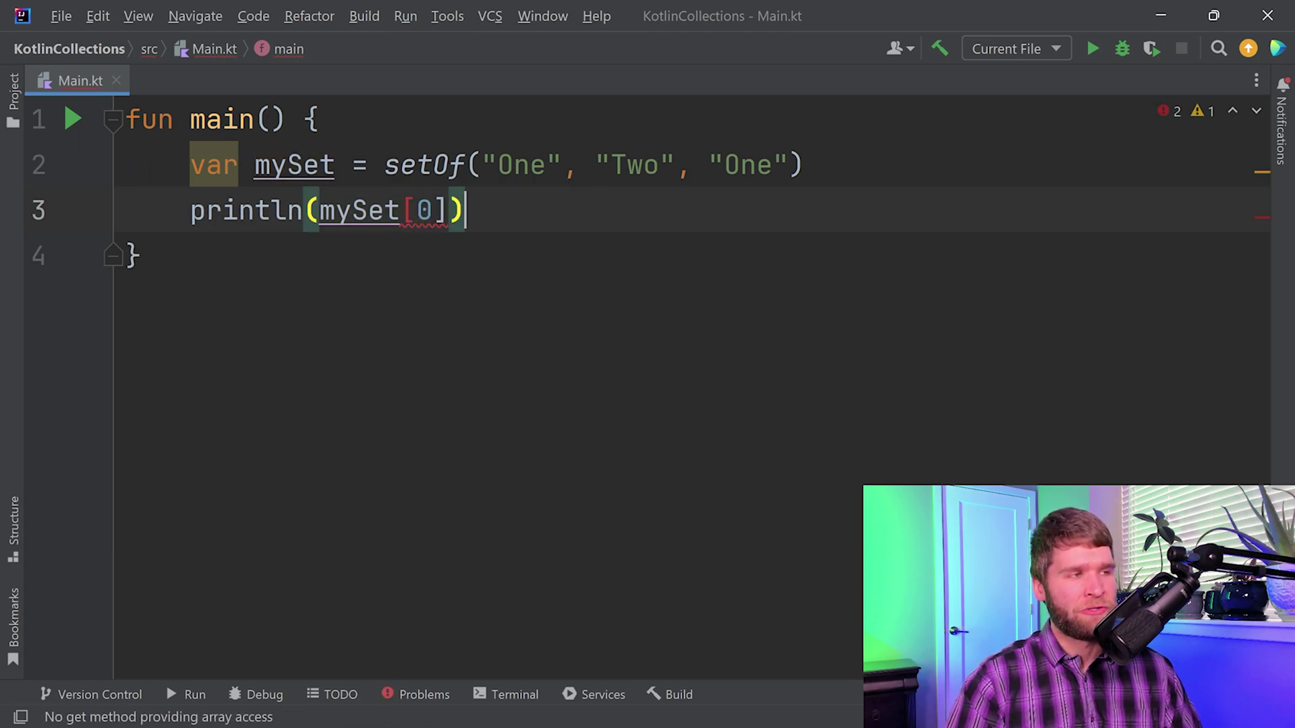
key("Left")
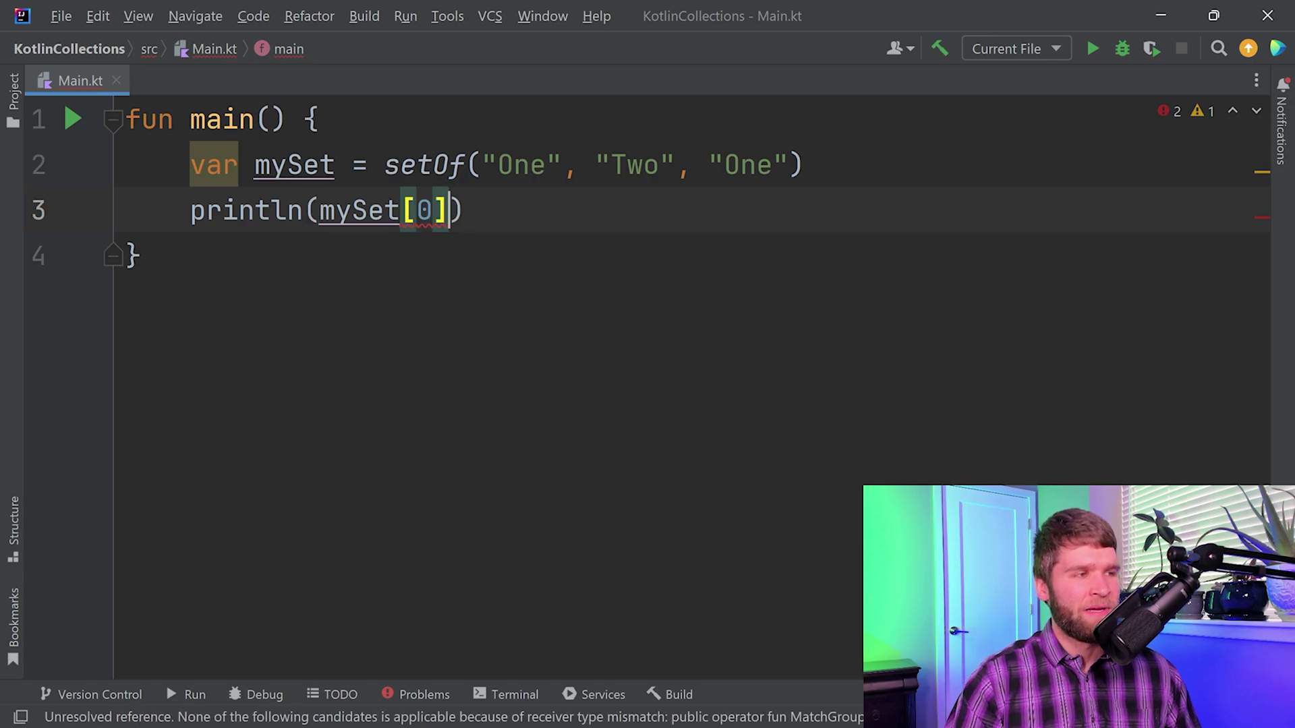
key("shift+Left")
key("shift+Left")
key("shift+Left")
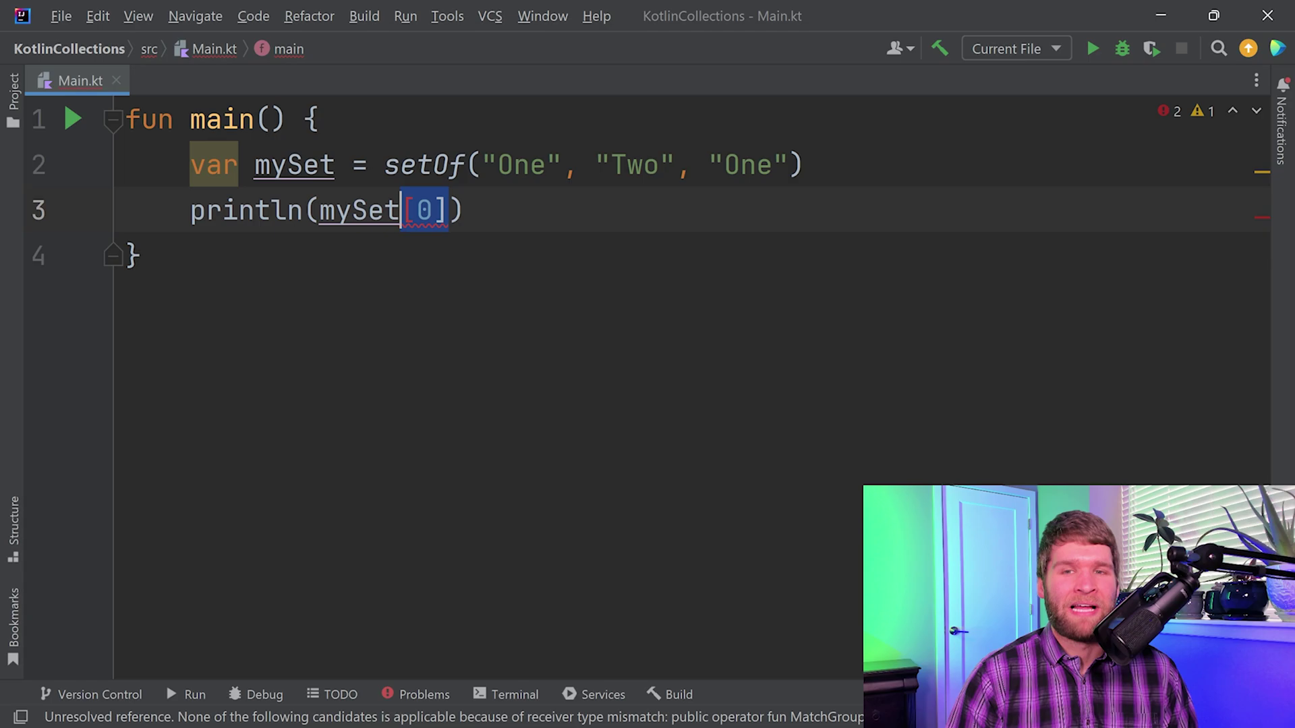
key("BackSpace")
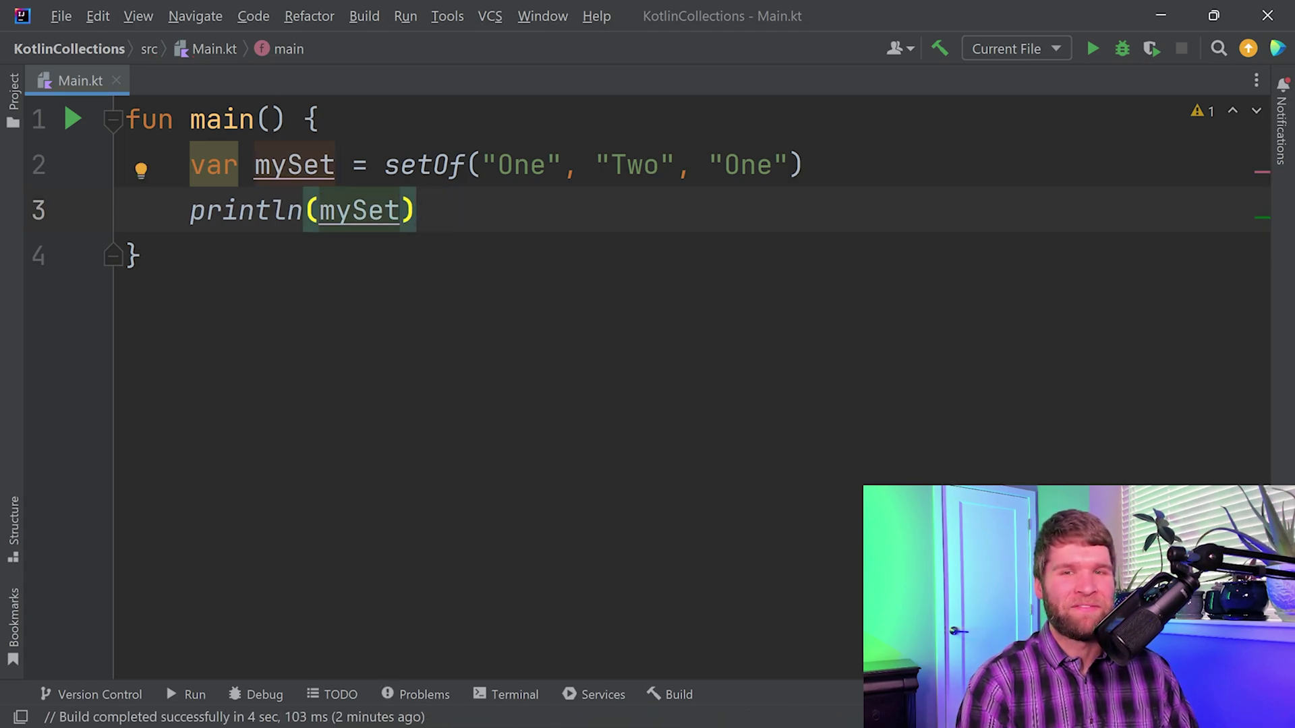
type("\"one\" ")
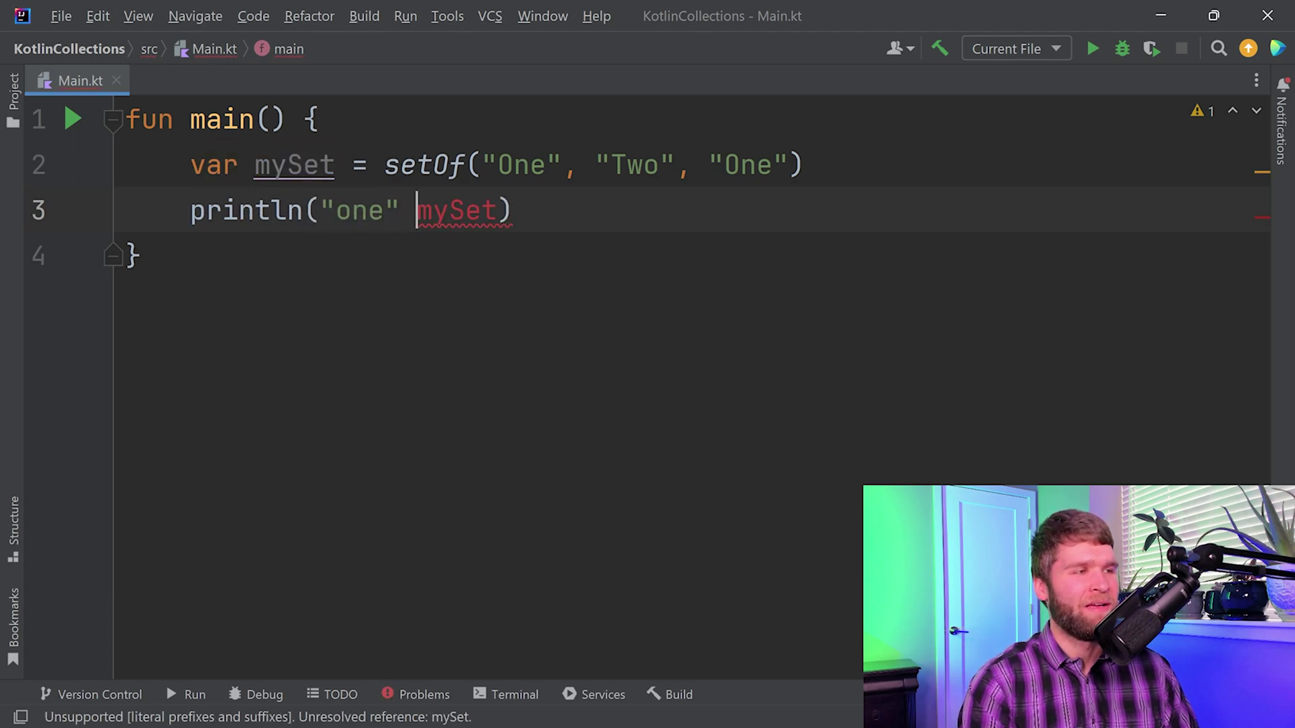
type("in")
Step: Fix the "One" string in println("One" in mySet) and run it, printing true
key("Left")
key("Left")
key("Left")
key("ctrl+shift+Left")
type("O")
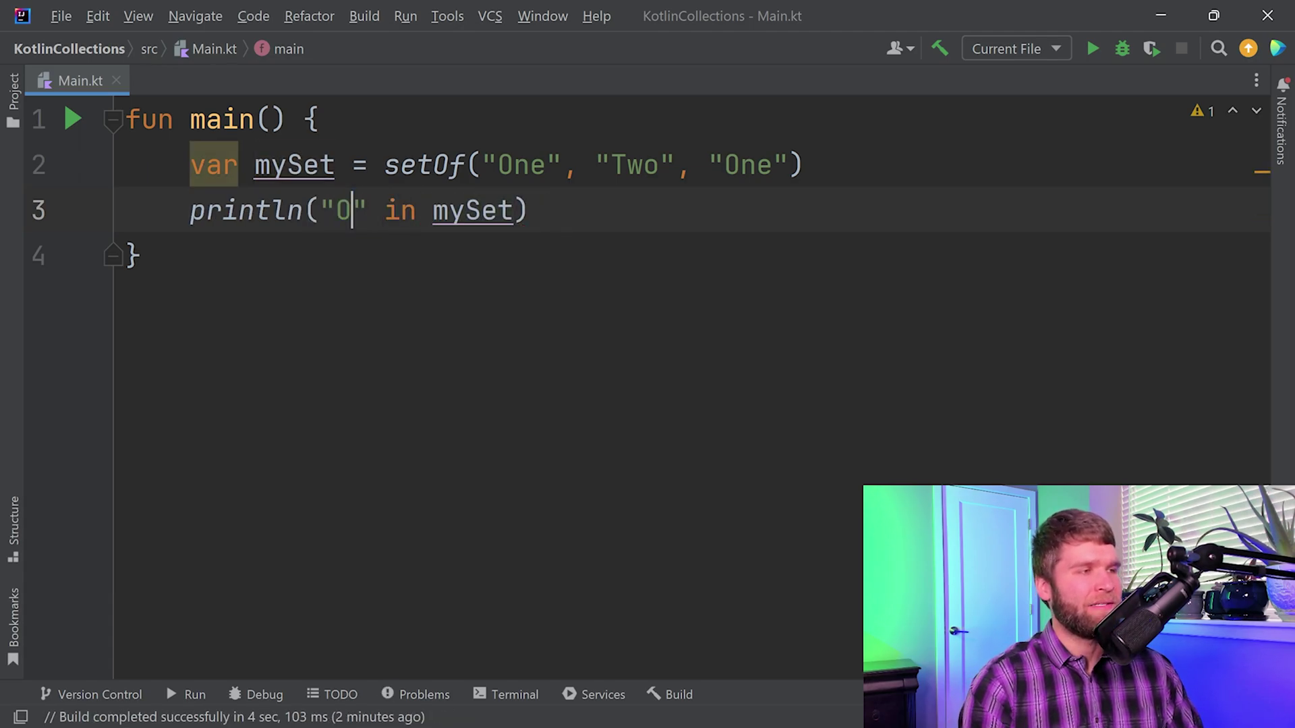
type("nwe")
key("BackSpace")
key("BackSpace")
type("e")
key("Right")
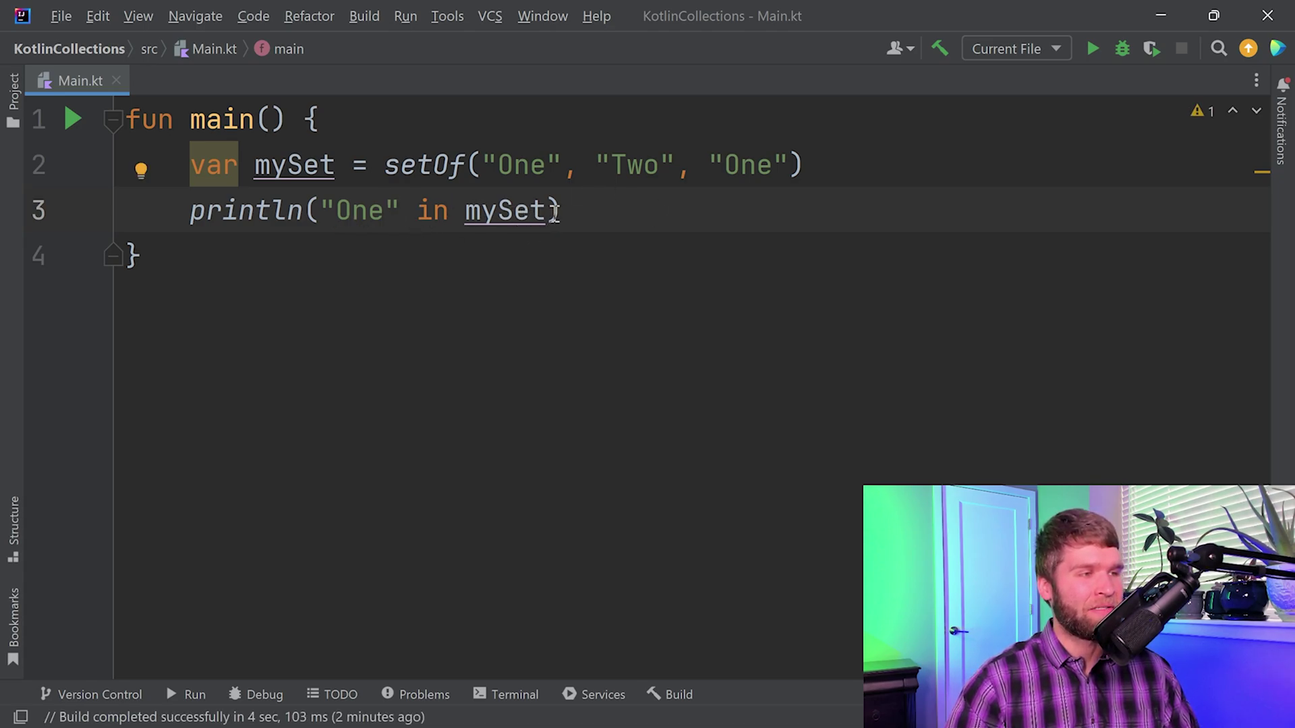
left_click_drag(559, 210, 320, 210)
left_click(758, 223)
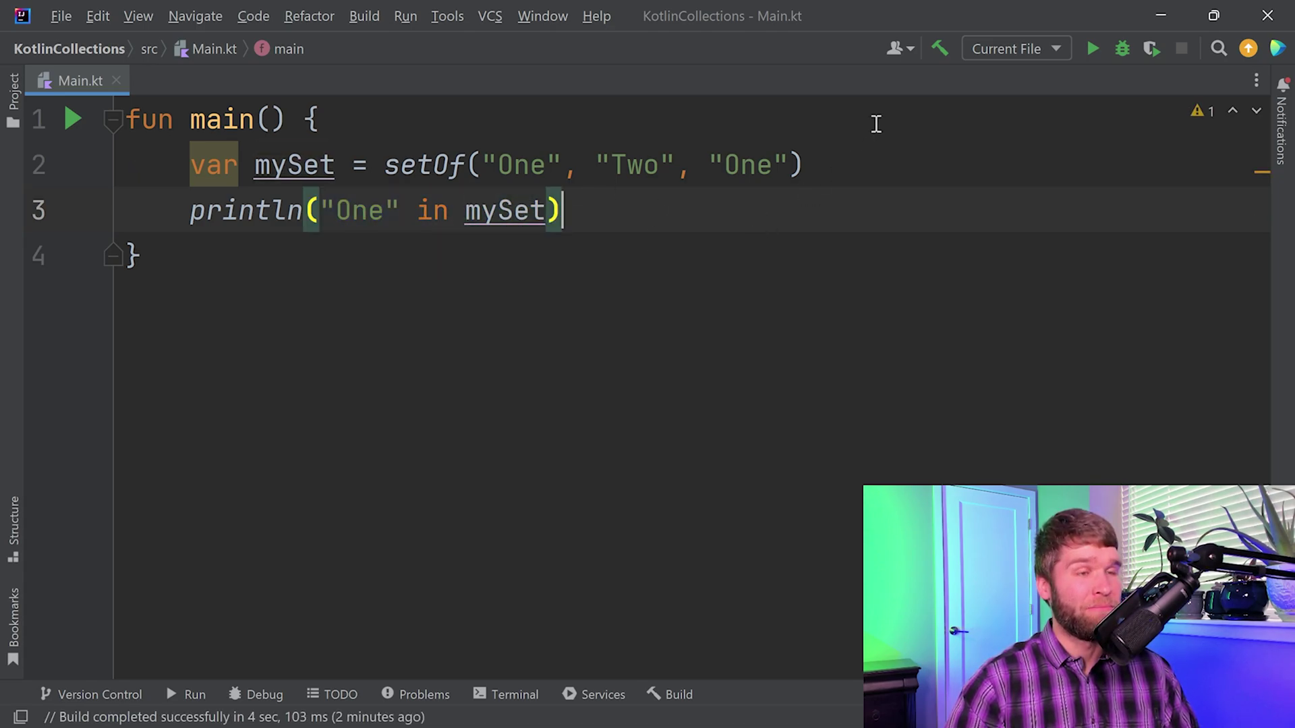
left_click(1094, 44)
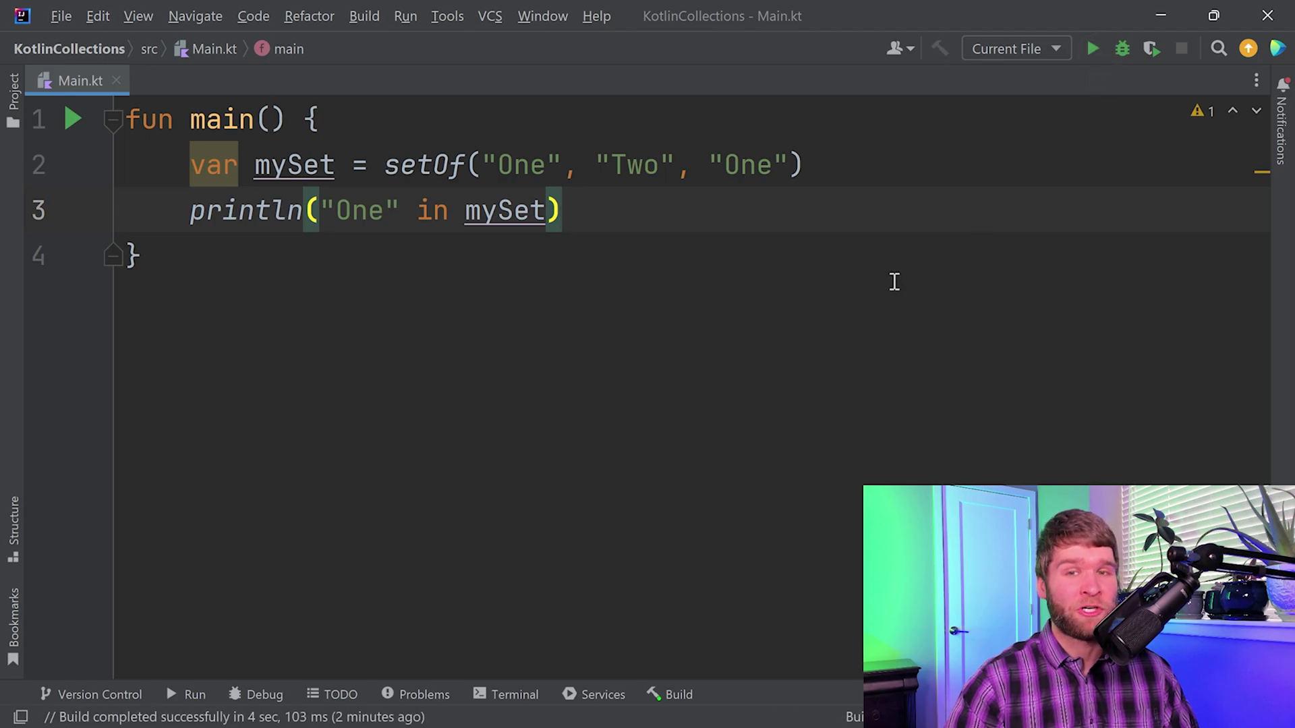
double_click(433, 210)
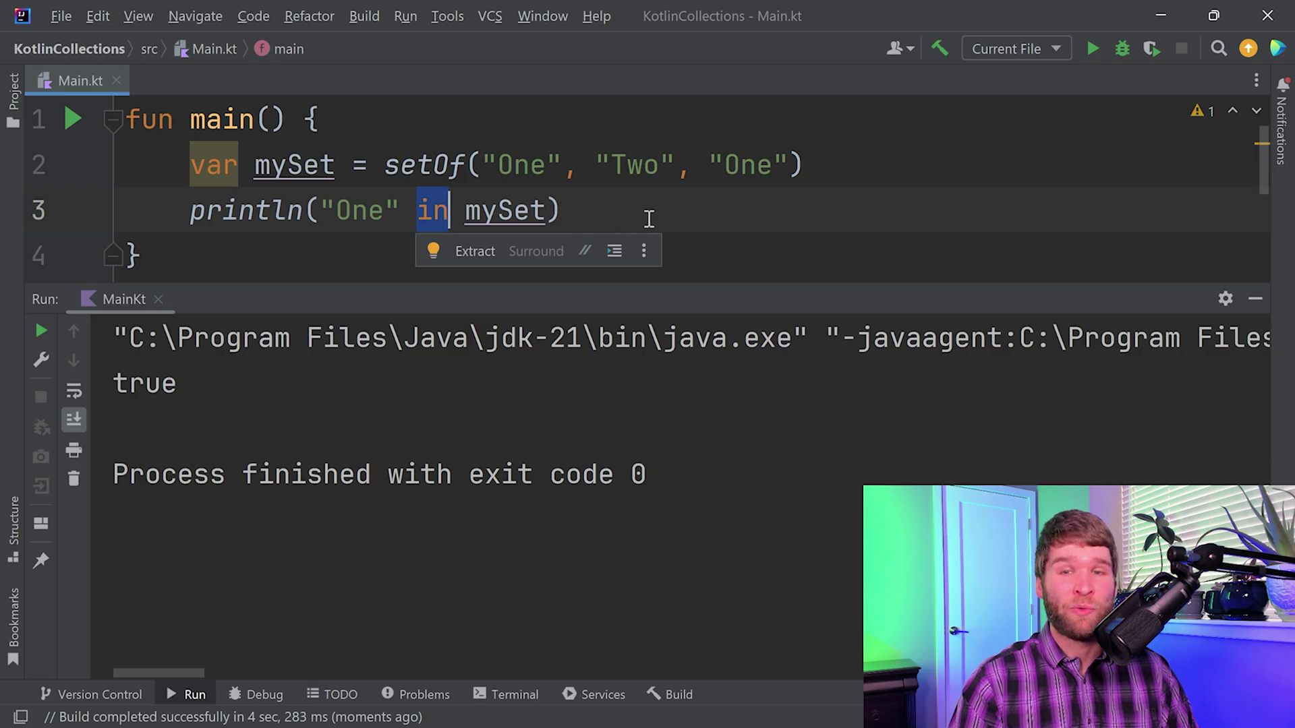
left_click_drag(336, 210, 384, 211)
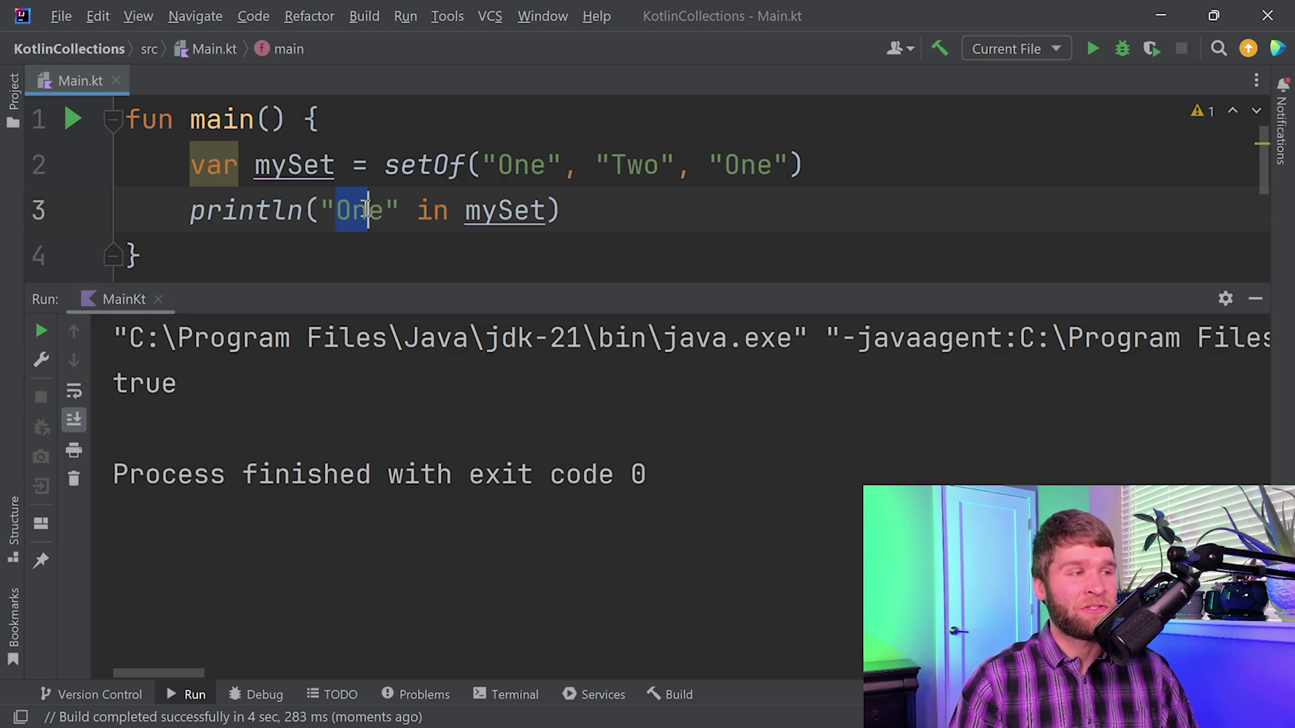
left_click(467, 212)
left_click(628, 211)
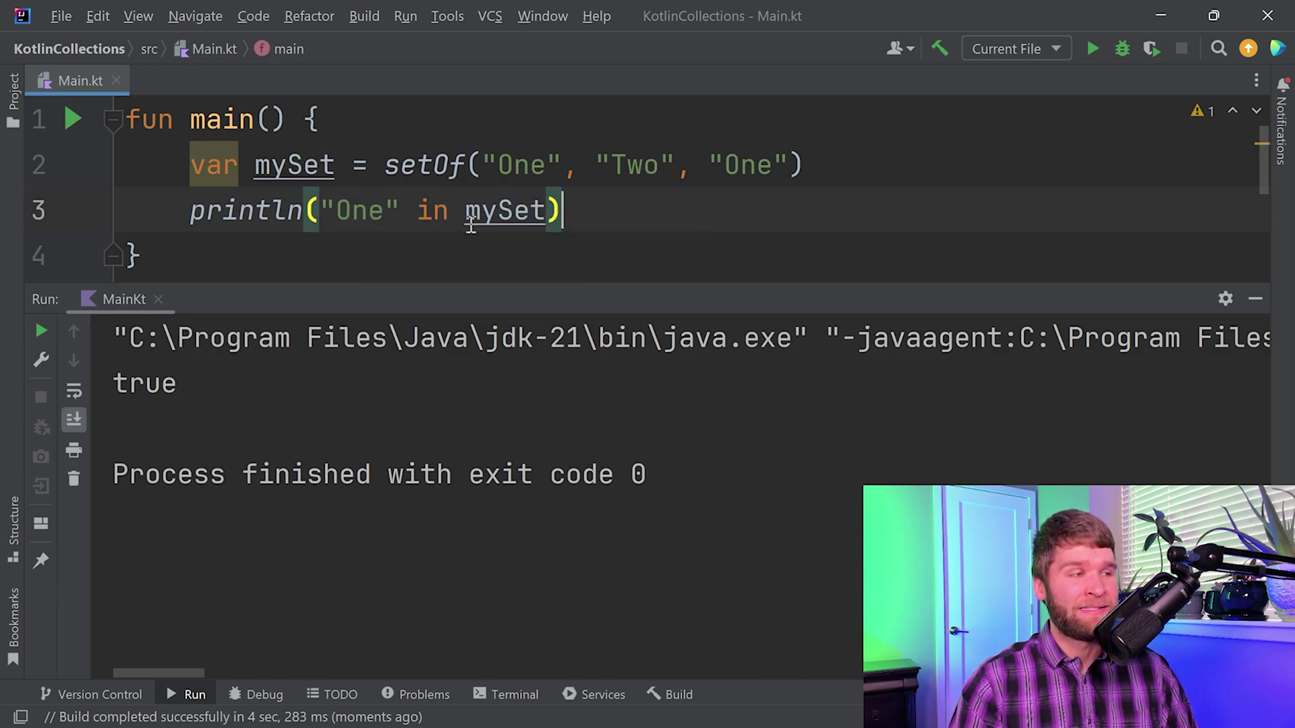
left_click_drag(178, 383, 112, 383)
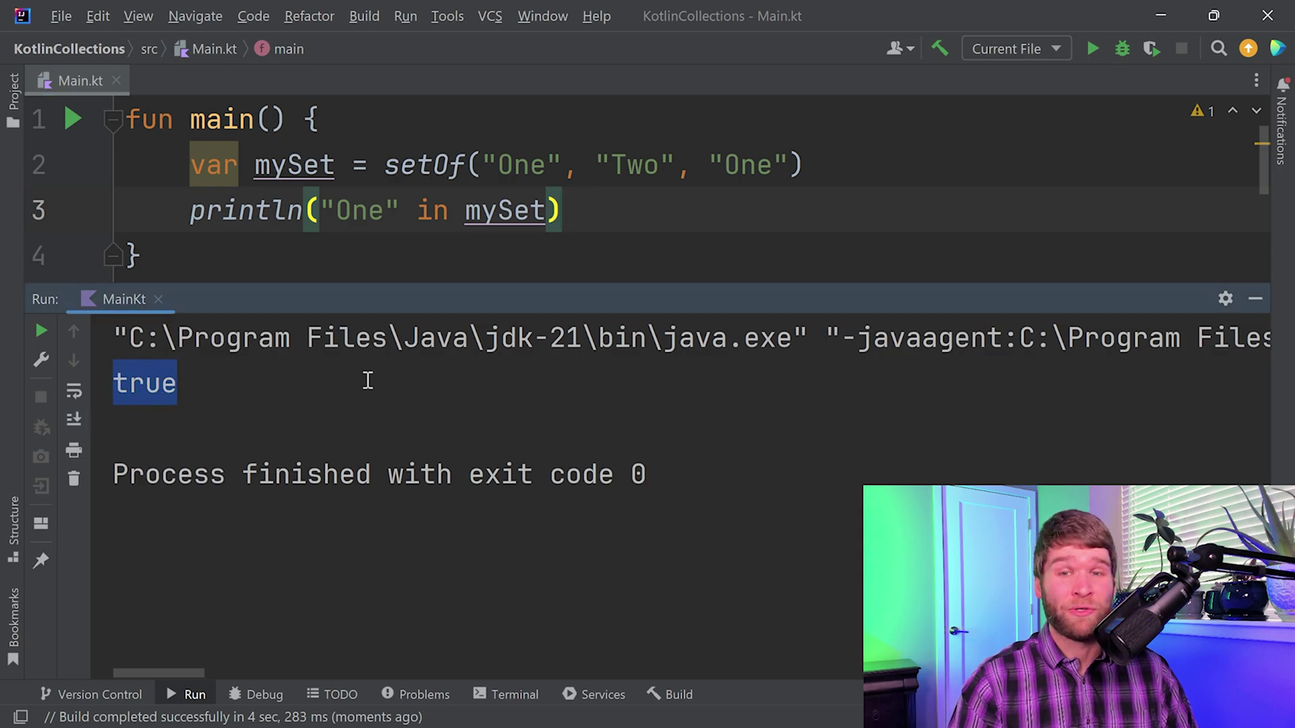
Step: Check "x" in mySet instead and rerun, printing false, then start removing the expression
double_click(370, 211)
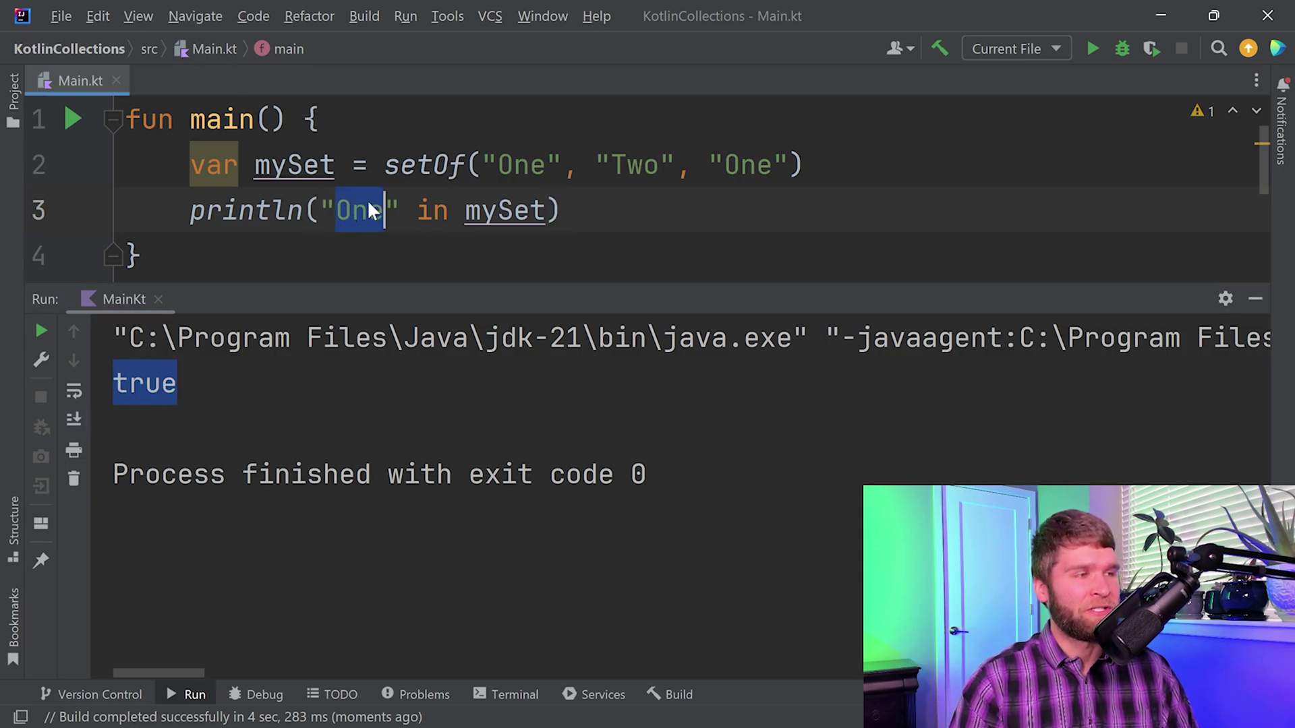
type("x")
left_click(881, 211)
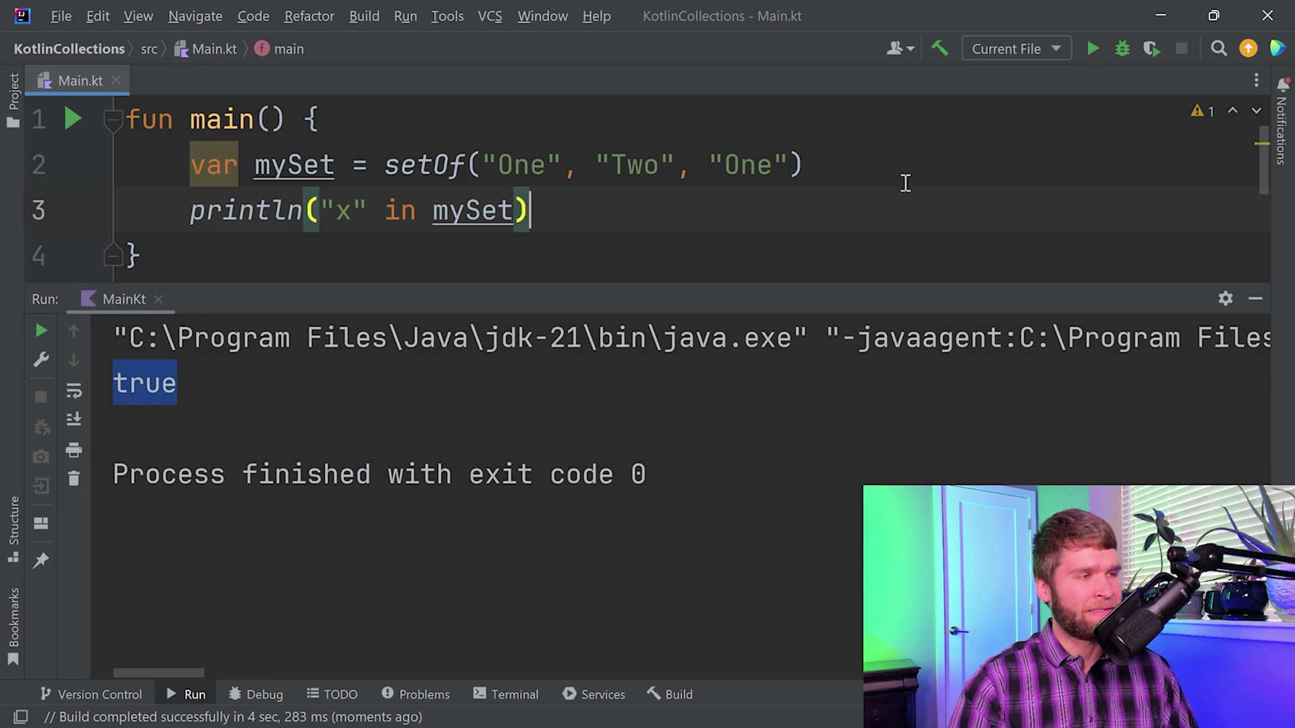
left_click(1092, 49)
double_click(152, 384)
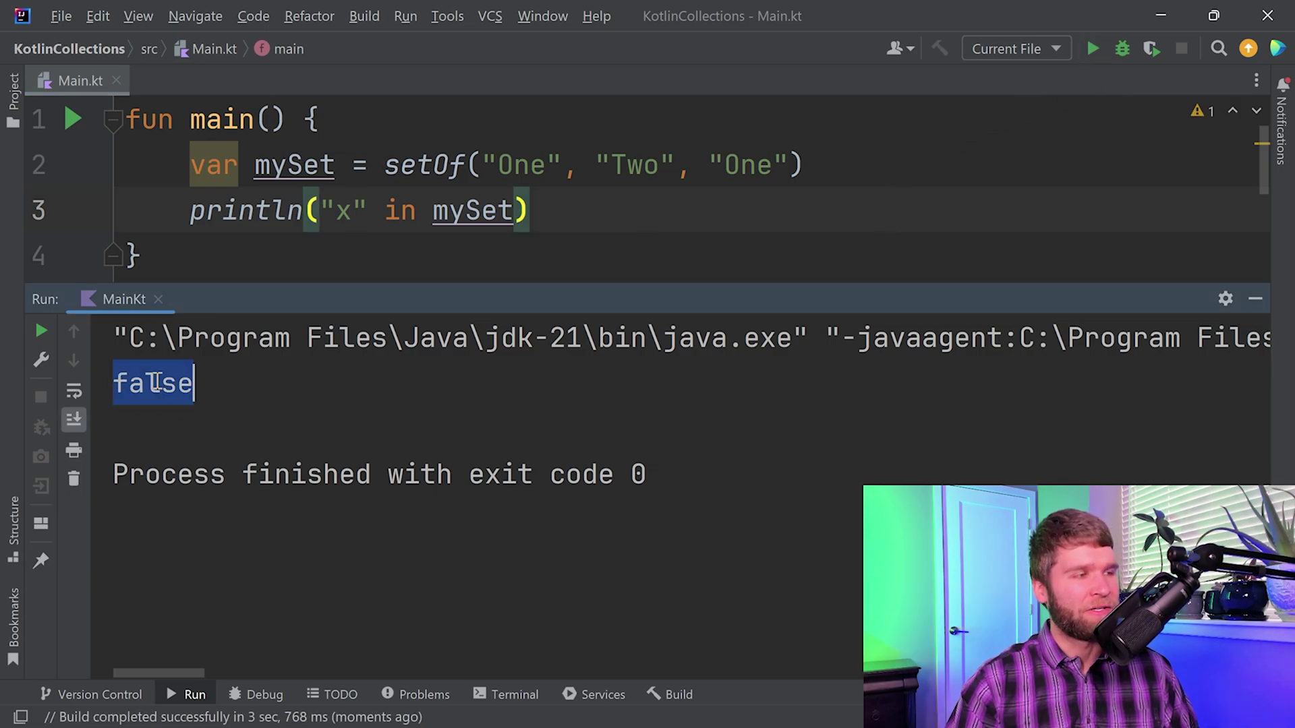
key("Left")
key("ctrl+shift+Left")
key("ctrl+shift+Left")
key("ctrl+shift+Left")
Step: Rewrite the check as println(mySet.contains("x")) using completion
key("BackSpace")
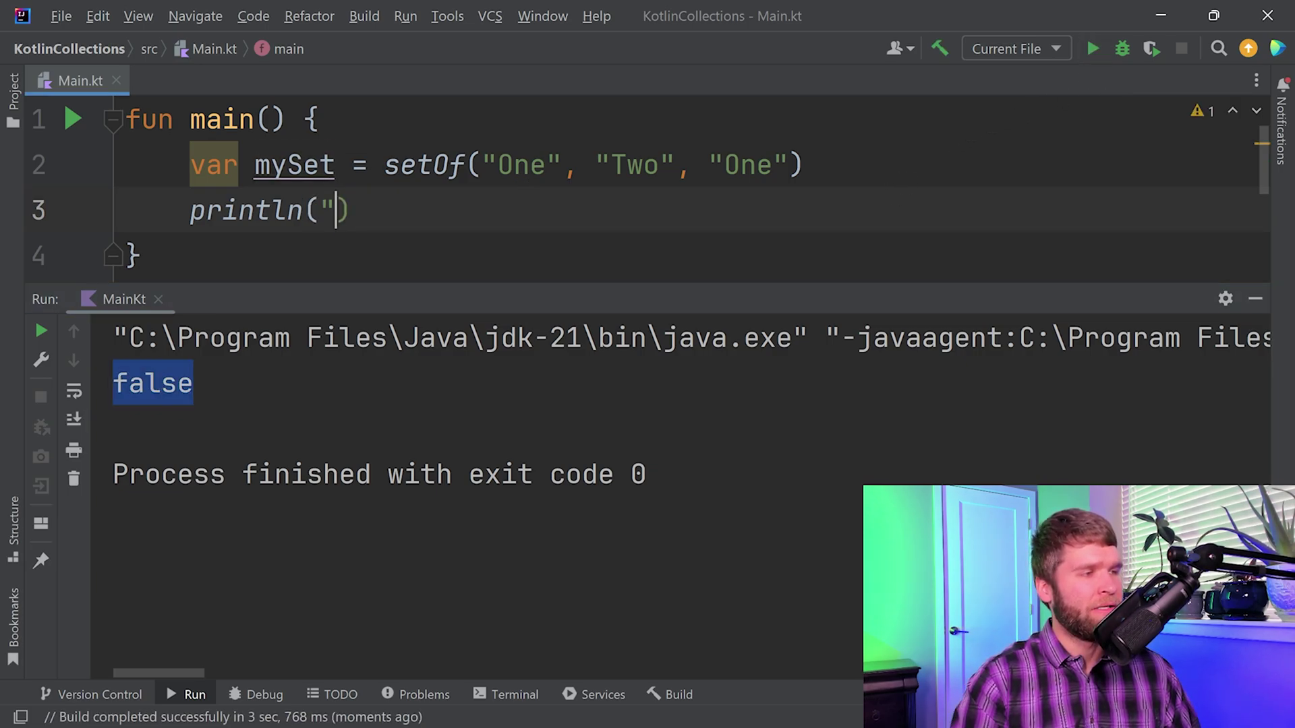
key("BackSpace")
type("my")
key("Return")
type(".con")
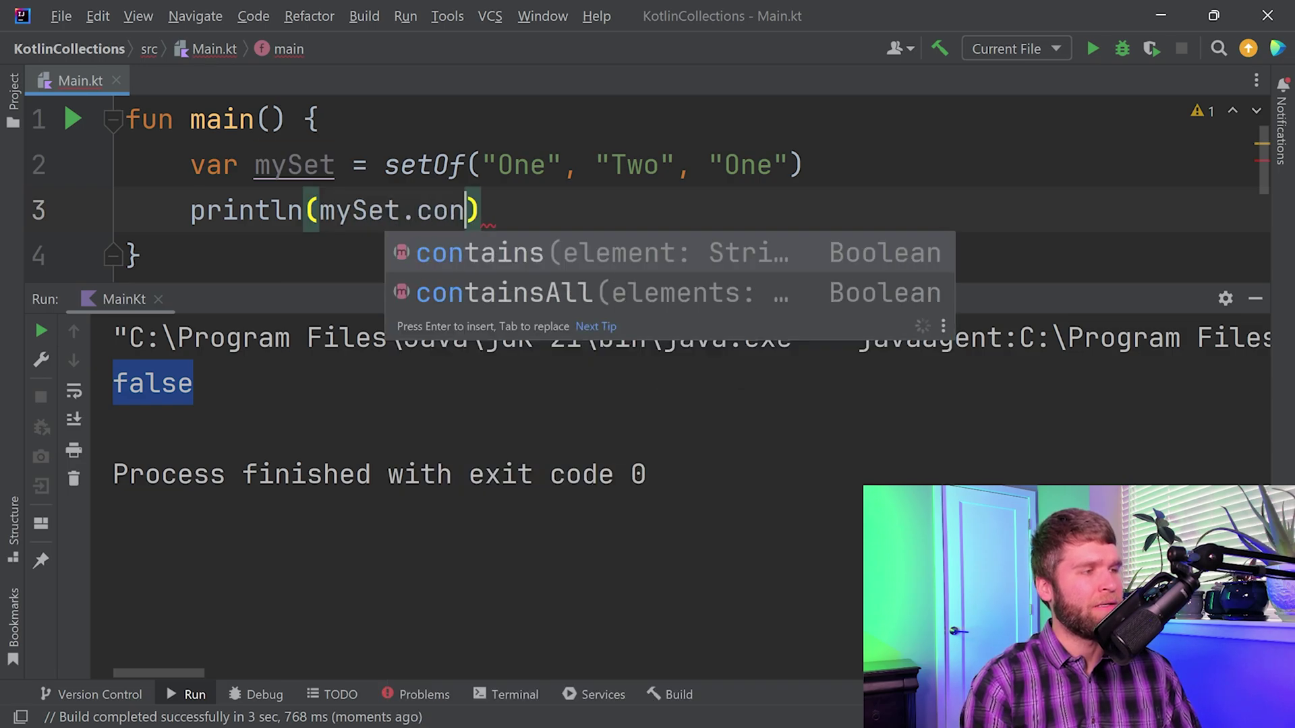
key("Return")
type("\"x")
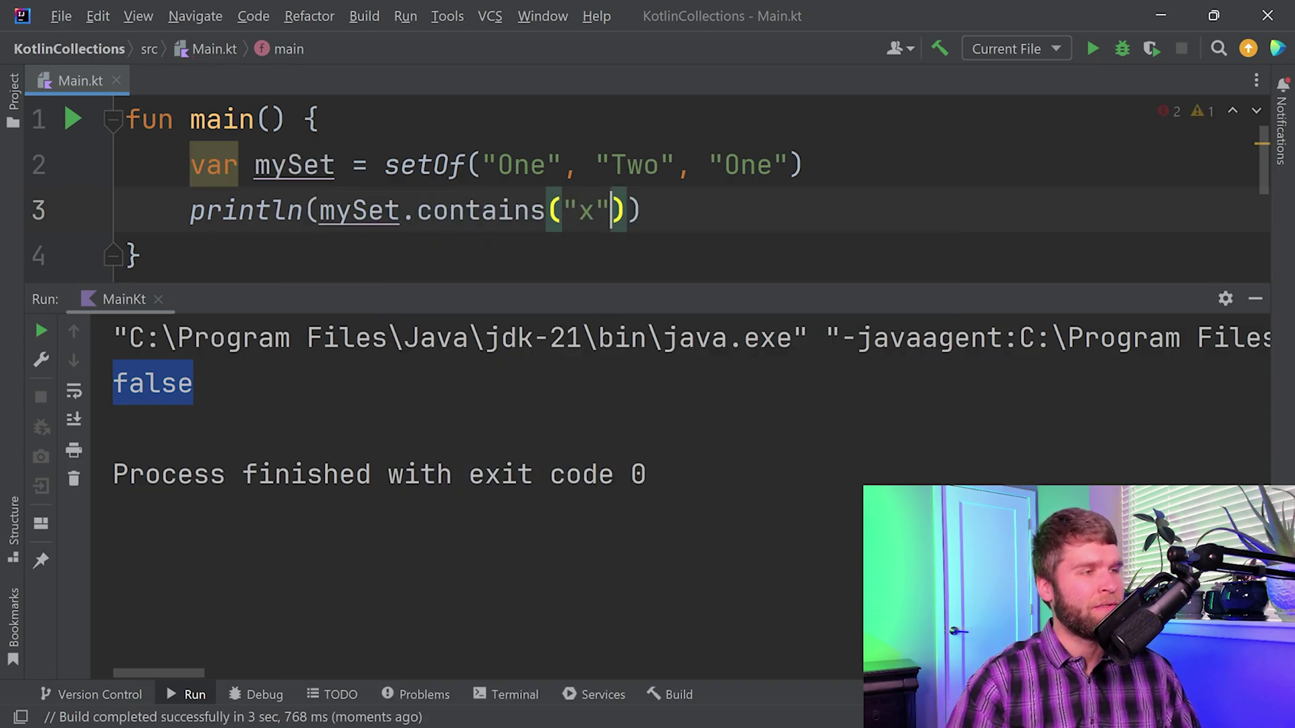
key("Right")
key("Right")
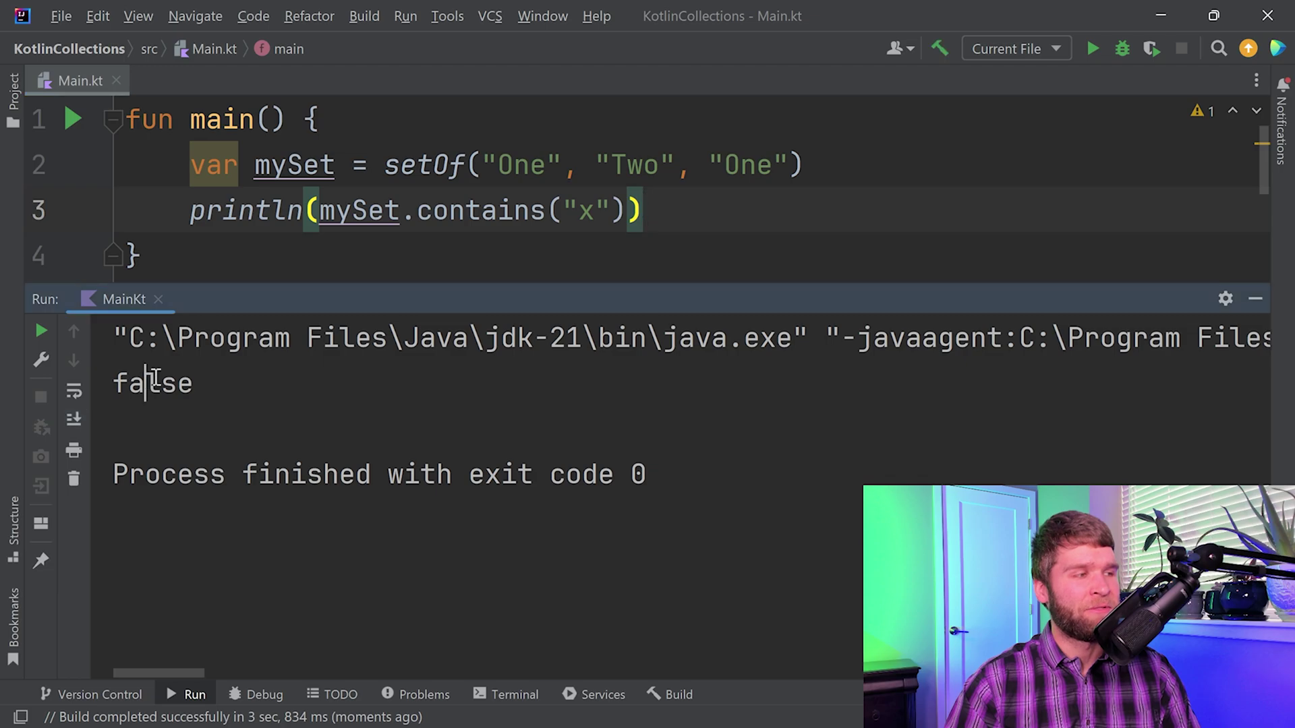
Step: Review the false output and the contains("x") call in the editor
double_click(160, 383)
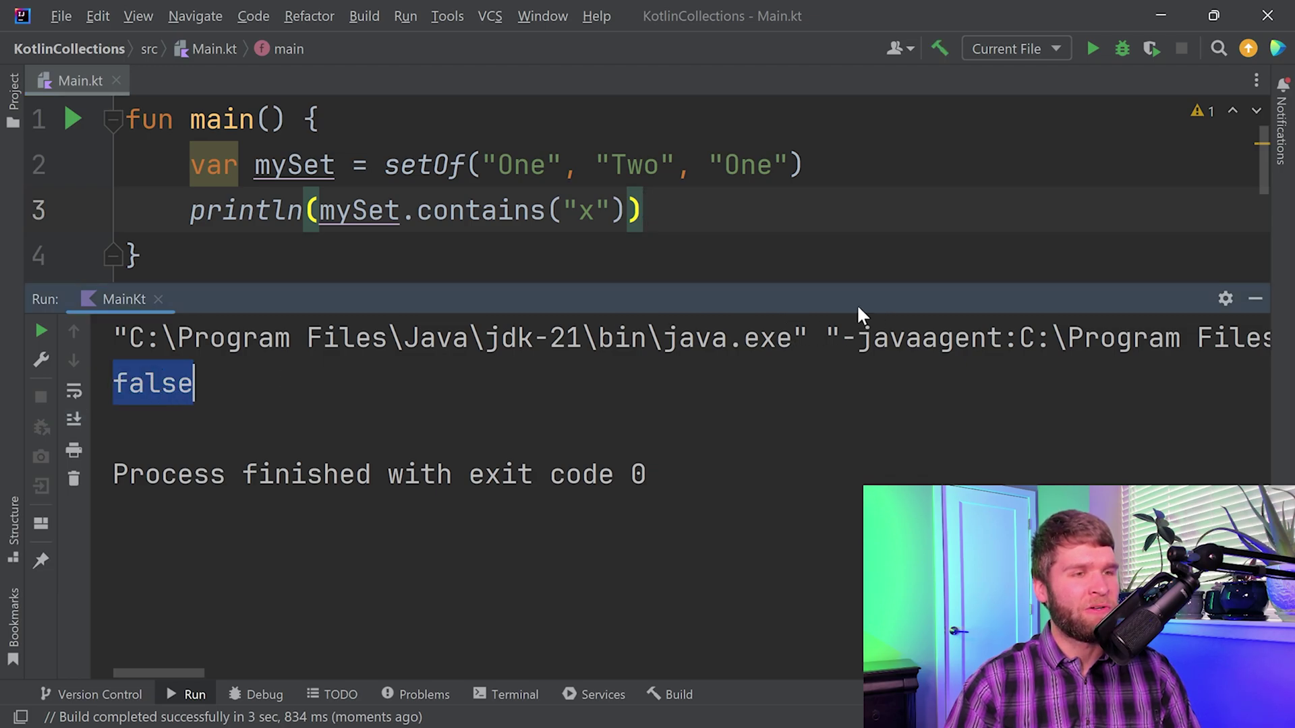
left_click(578, 211)
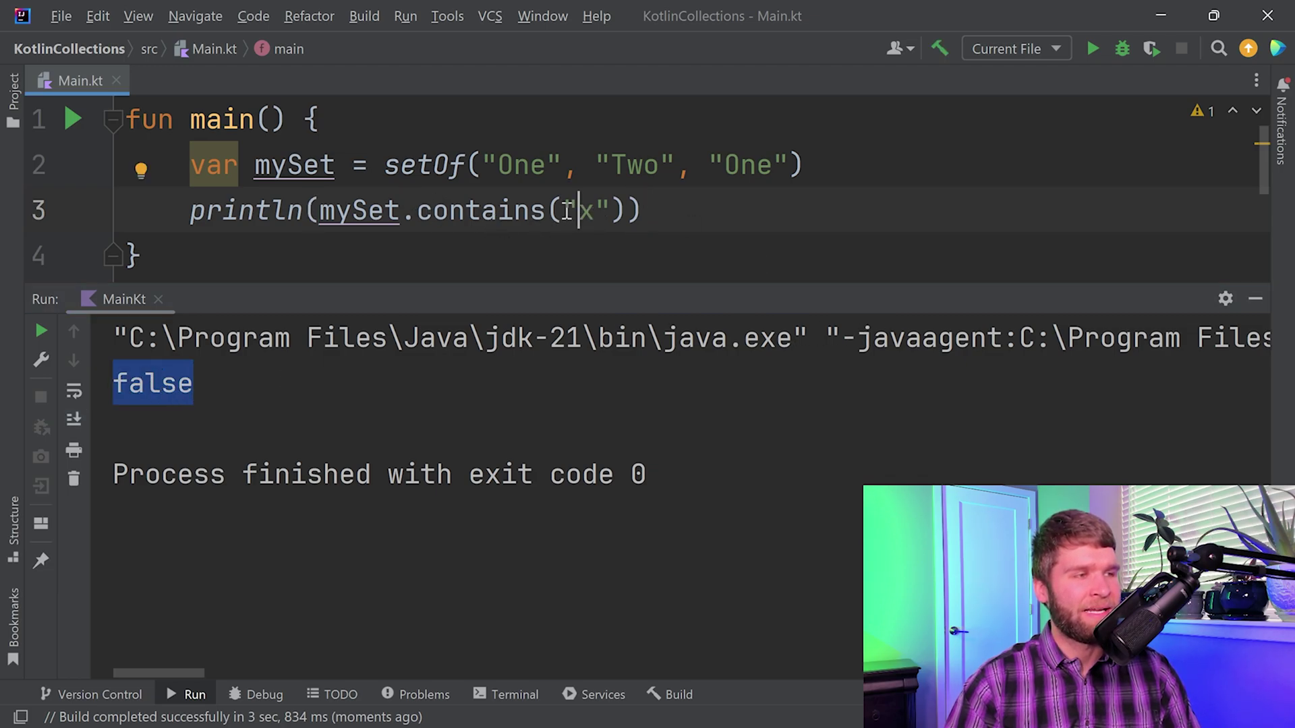
left_click(468, 196)
left_click(697, 213)
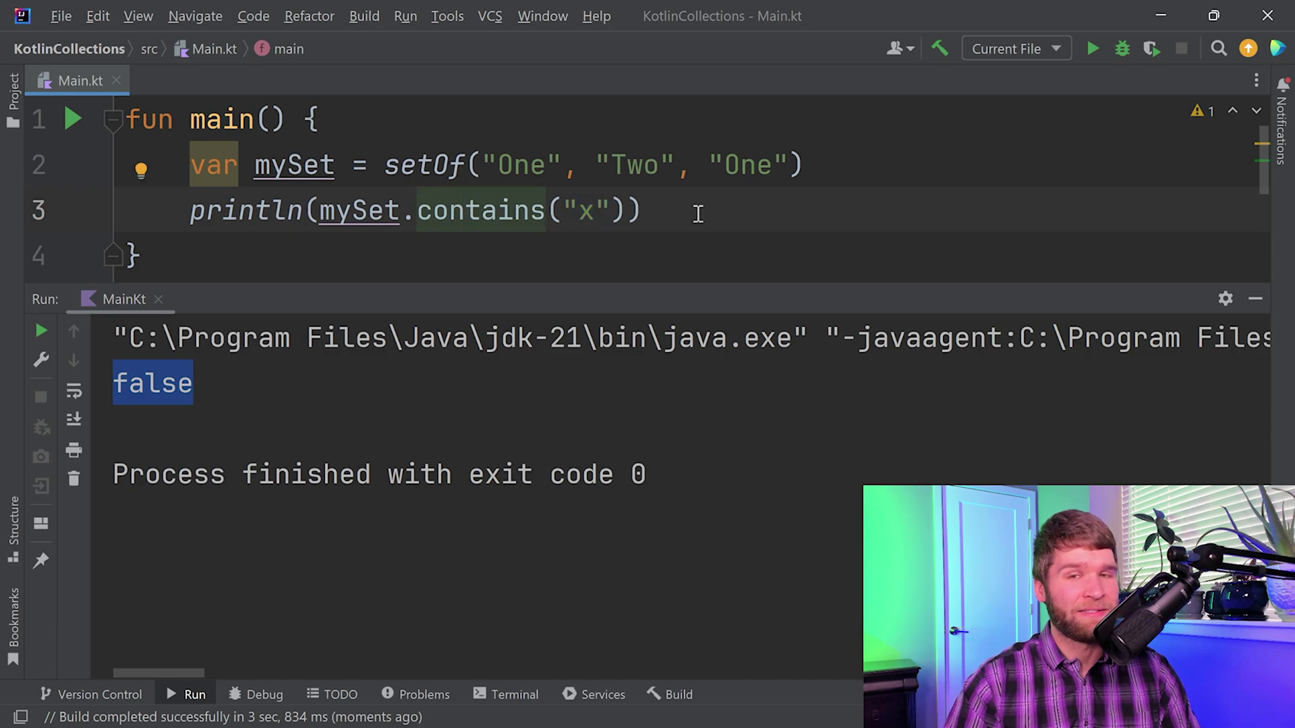
Step: Replace setOf with mutableSetOf for mySet, keeping the same values
left_click(386, 165)
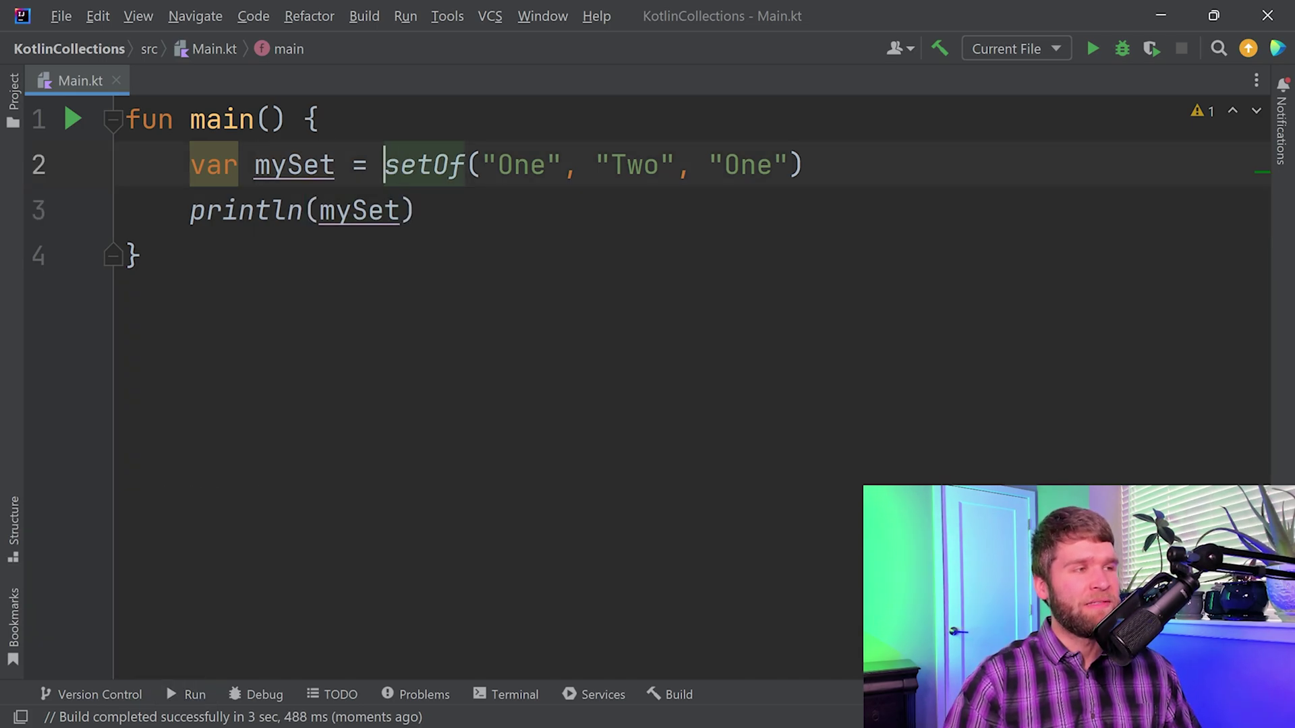
type("m")
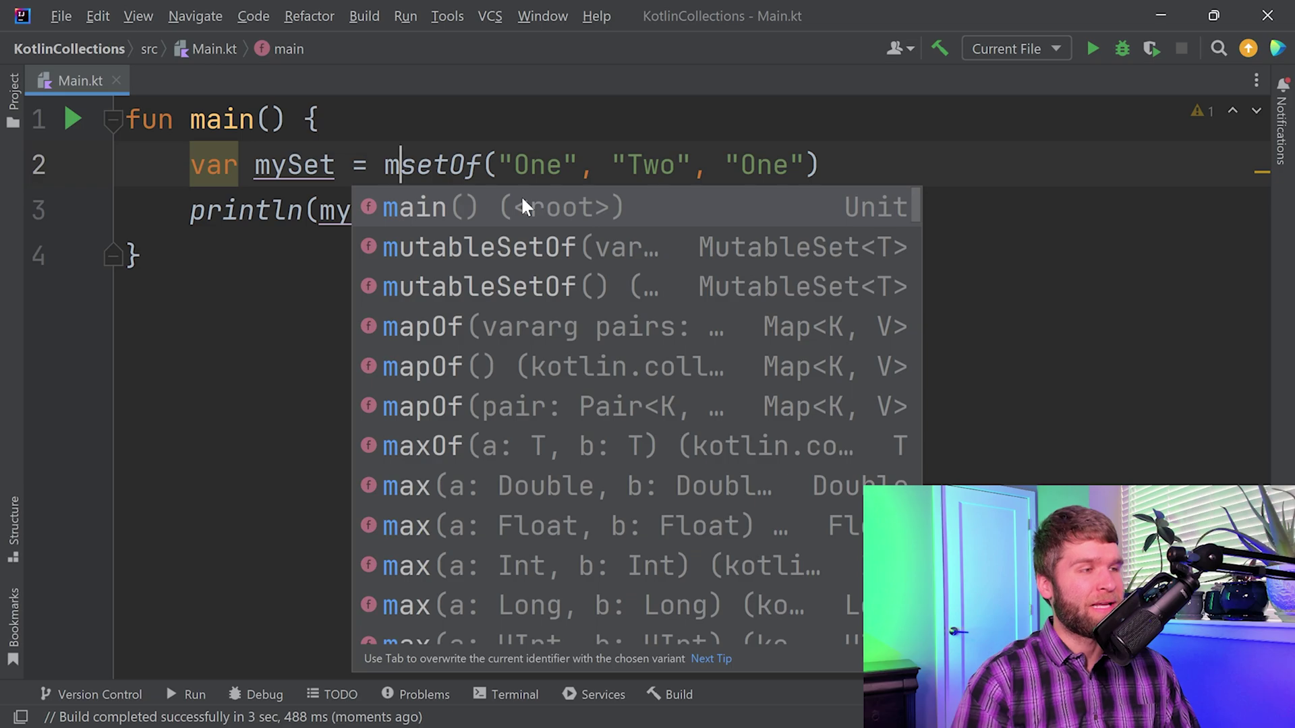
key("Down")
key("Down")
key("Return")
key("shift+Right")
key("shift+Right")
key("shift+Right")
key("shift+Right")
key("BackSpace")
key("BackSpace")
key("BackSpace")
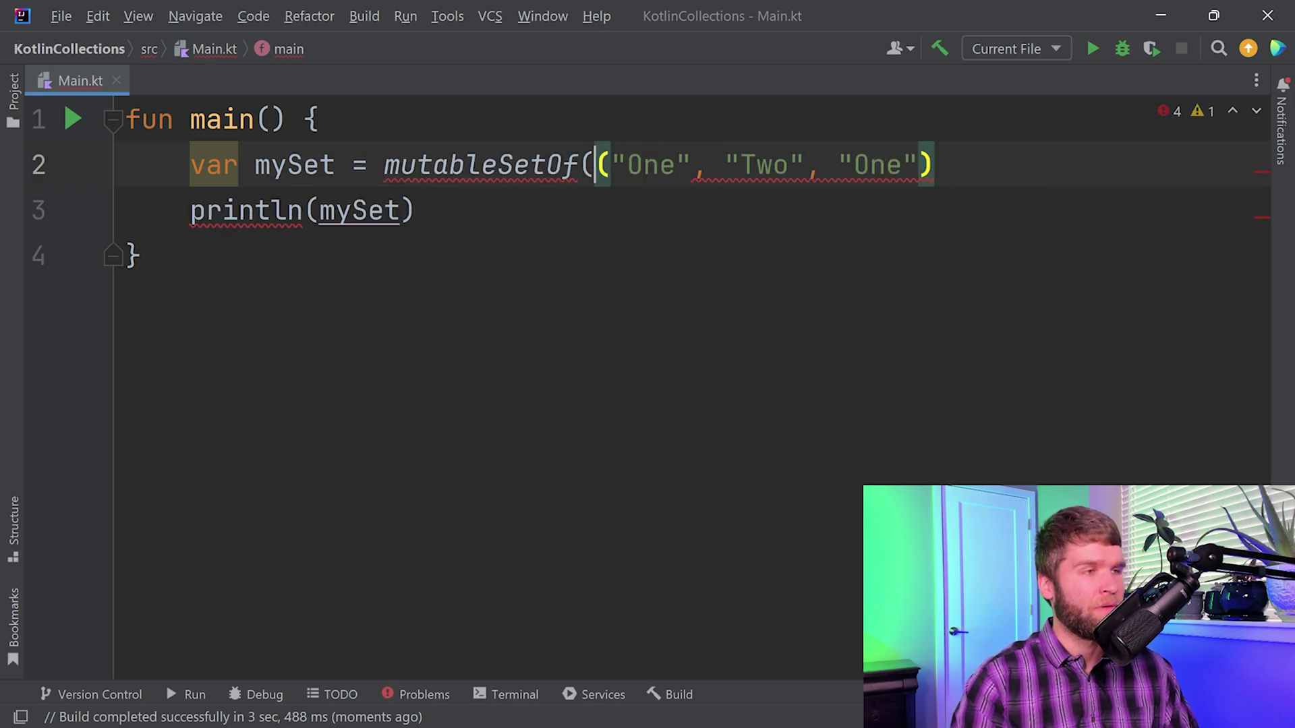
key("Delete")
Step: Try mySet.add, clear and remove suggestions in println, then revert to println(mySet)
key("Down")
key("Left")
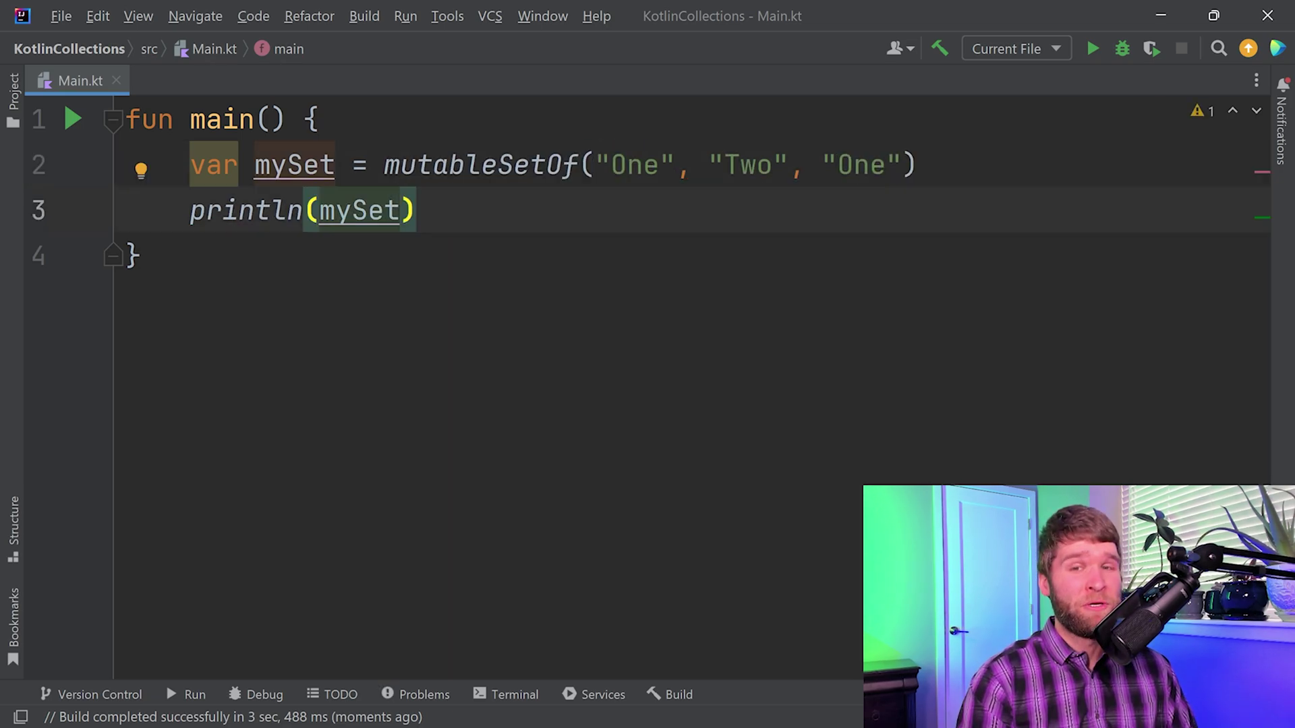
type(".add")
key("BackSpace")
key("BackSpace")
key("BackSpace")
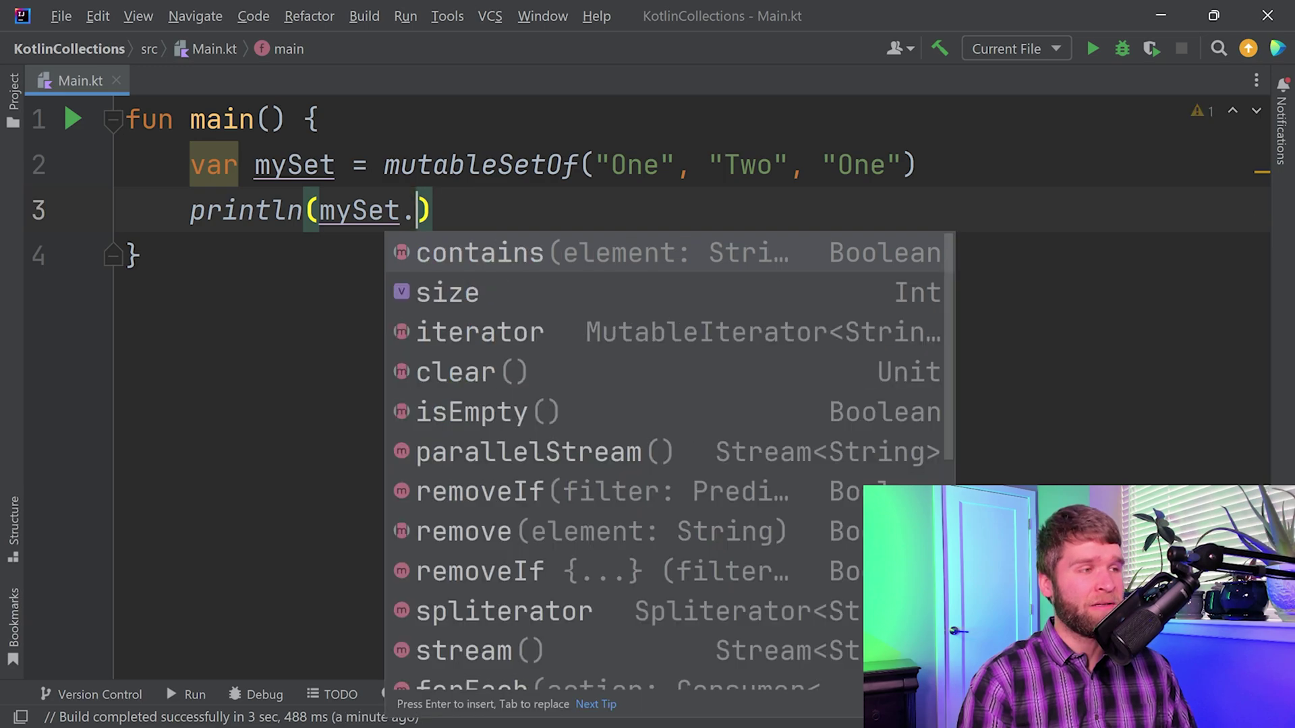
key("Escape")
type("cl")
key("BackSpace")
key("BackSpace")
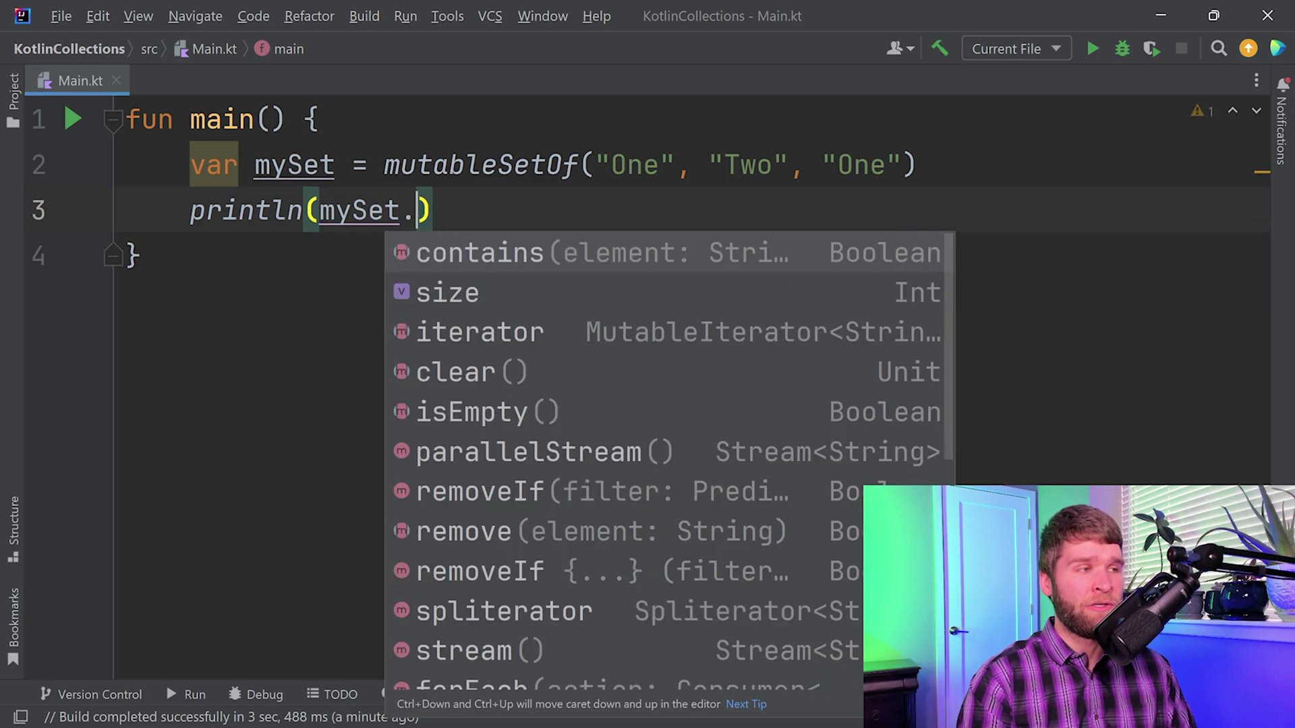
type("remo")
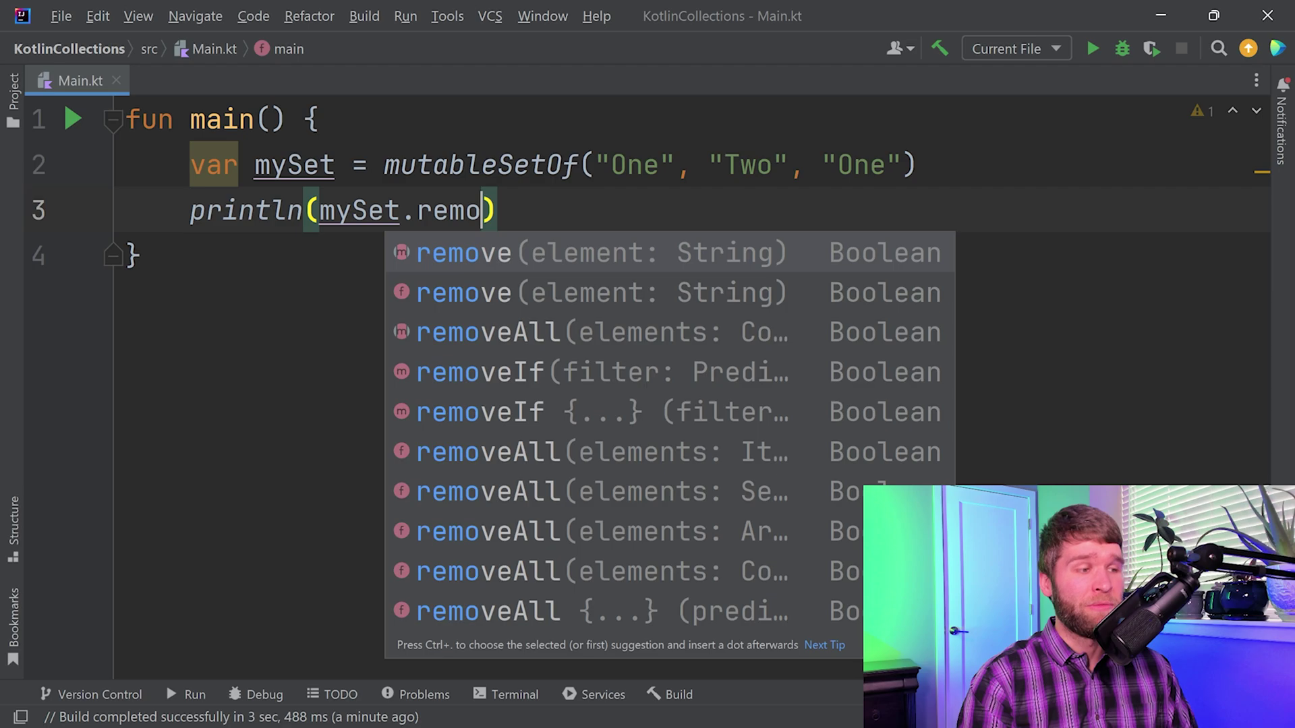
key("BackSpace")
key("BackSpace")
key("BackSpace")
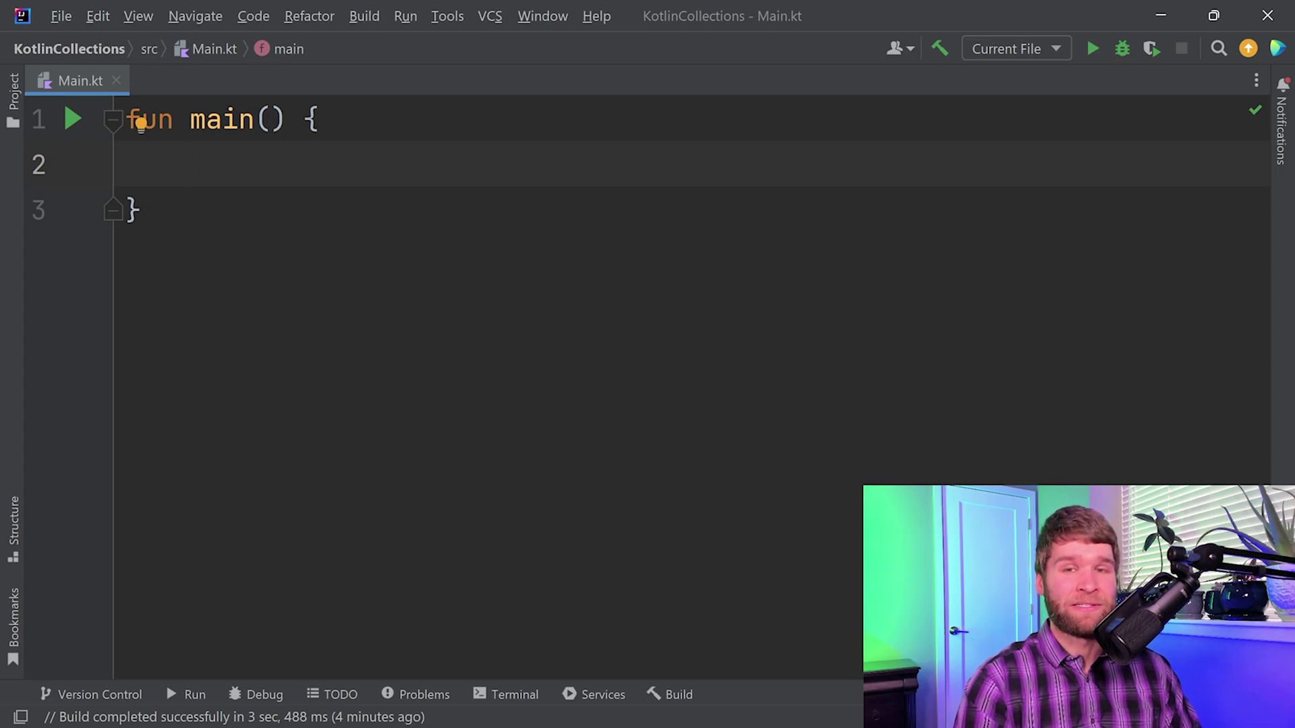
type("varm")
Step: Declare var myMap = mapOf(1 to "One") and review the 1 to "One" pair
key("BackSpace")
type("myMap ")
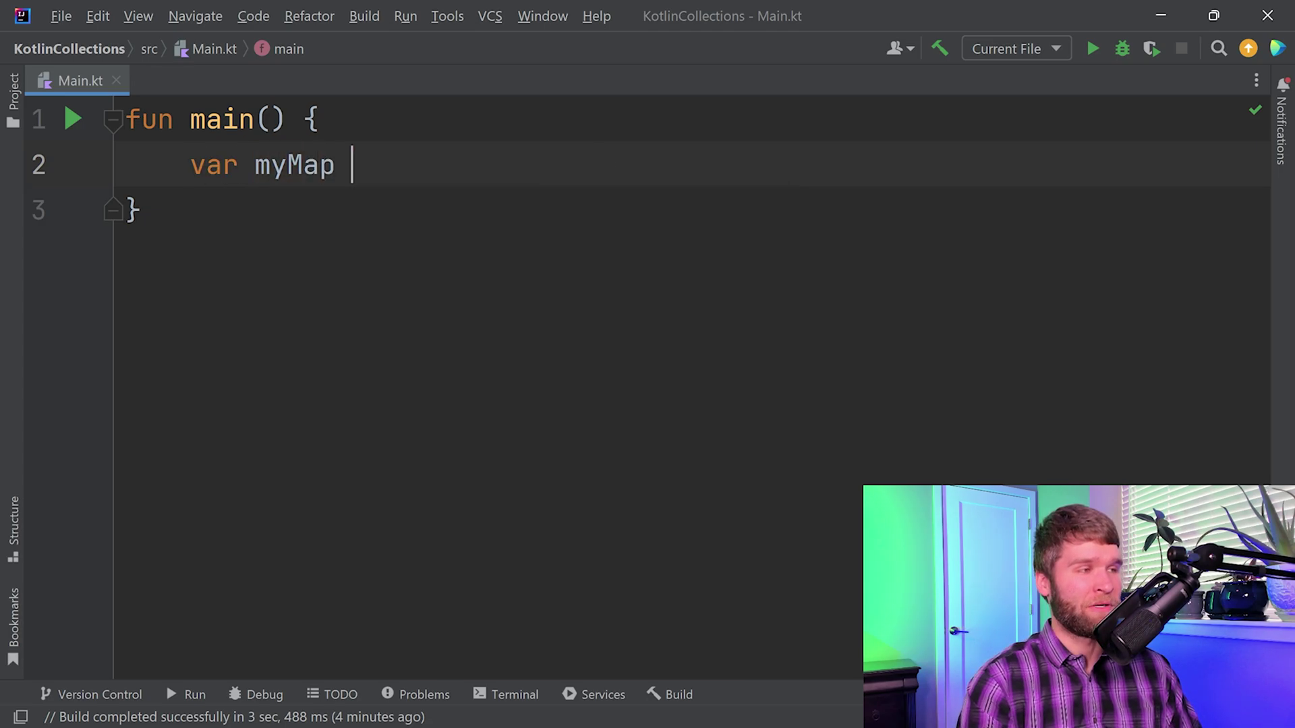
type("= mapOf")
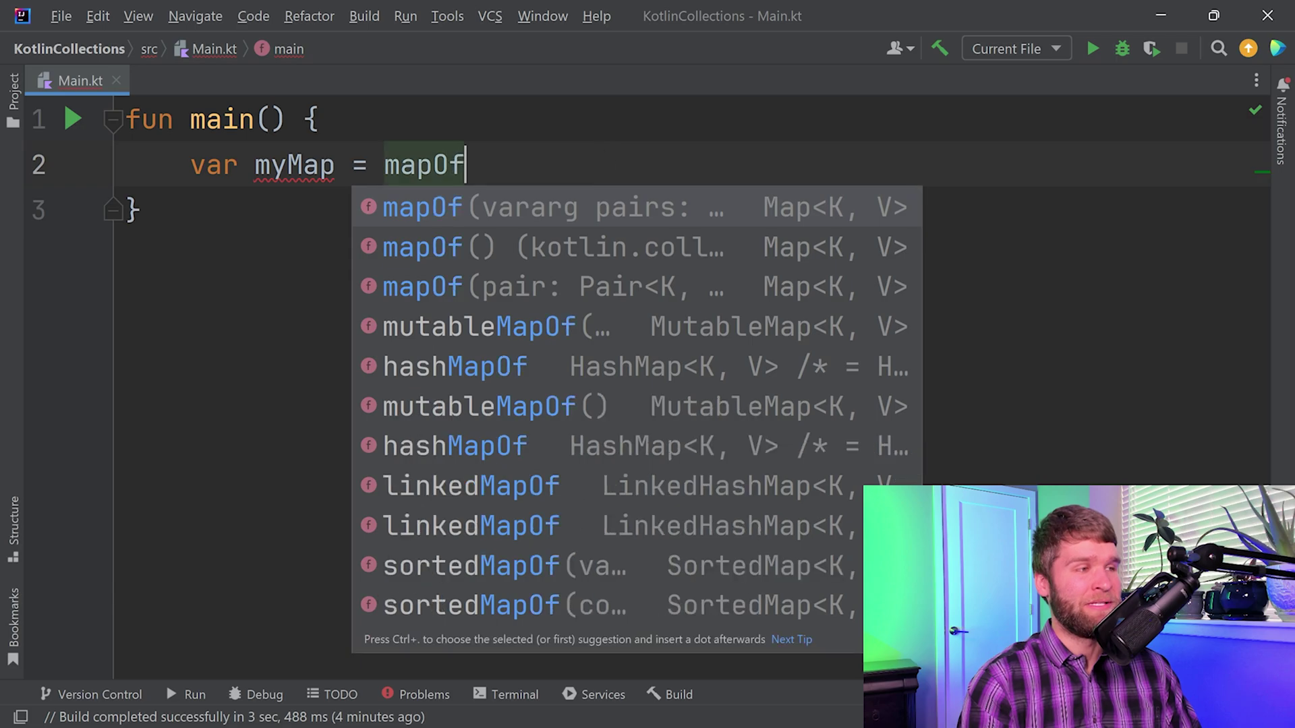
key("Return")
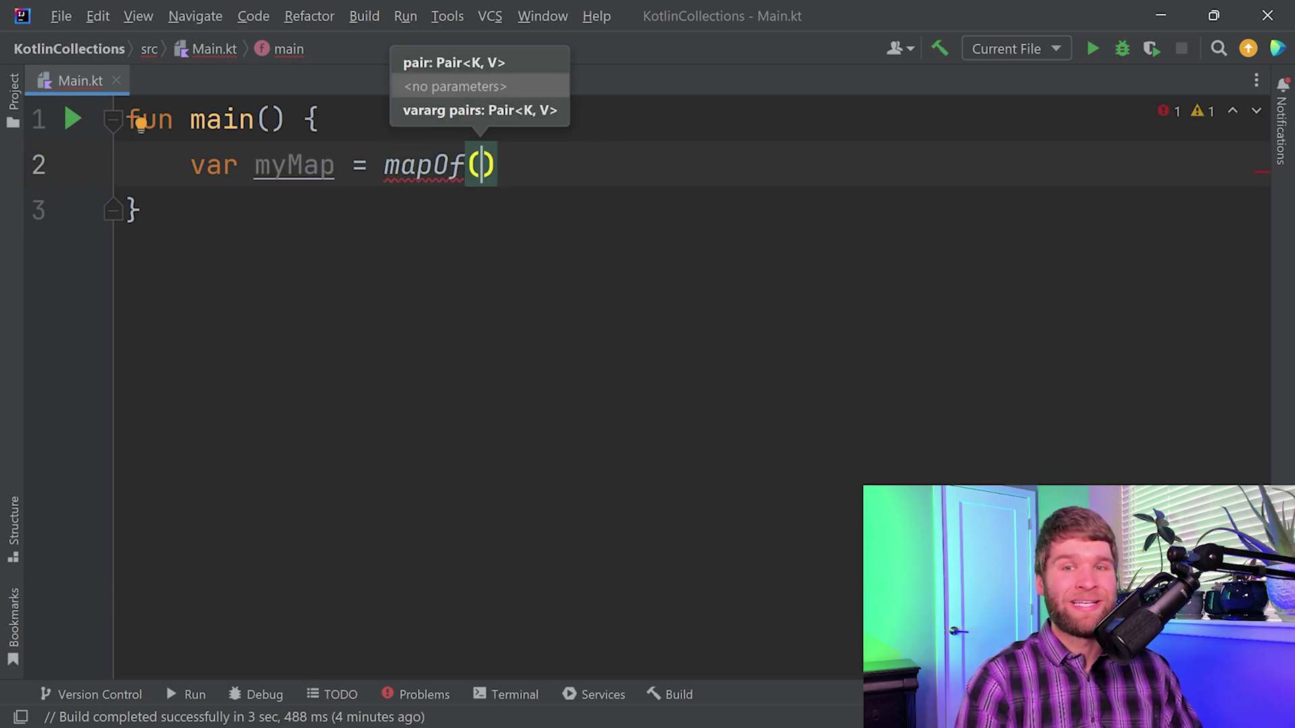
type("1")
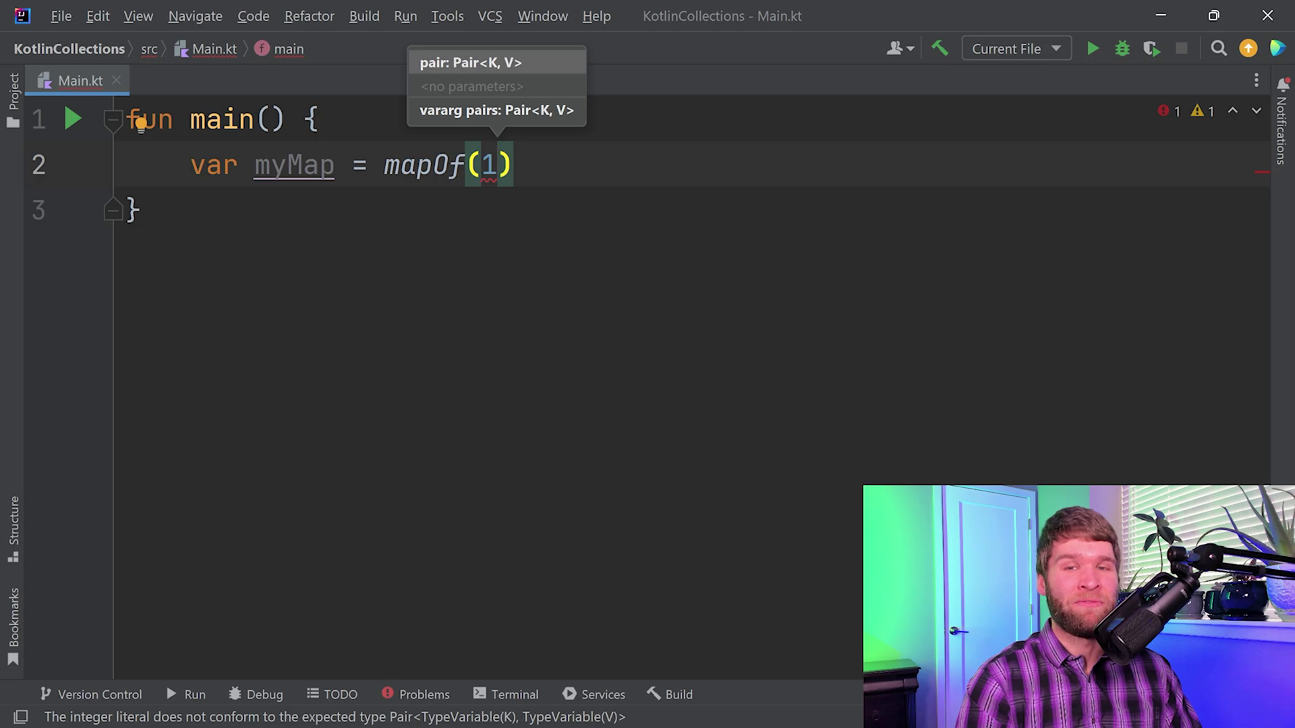
type(" to")
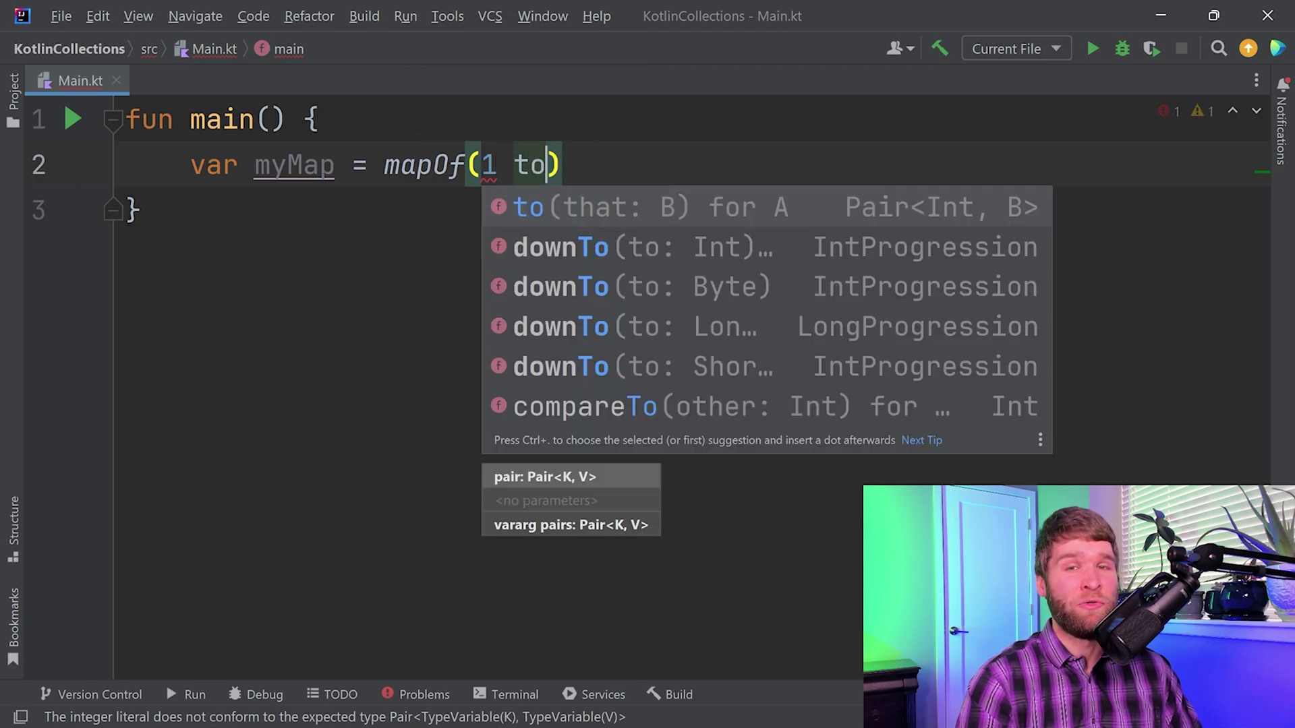
type(" \"One")
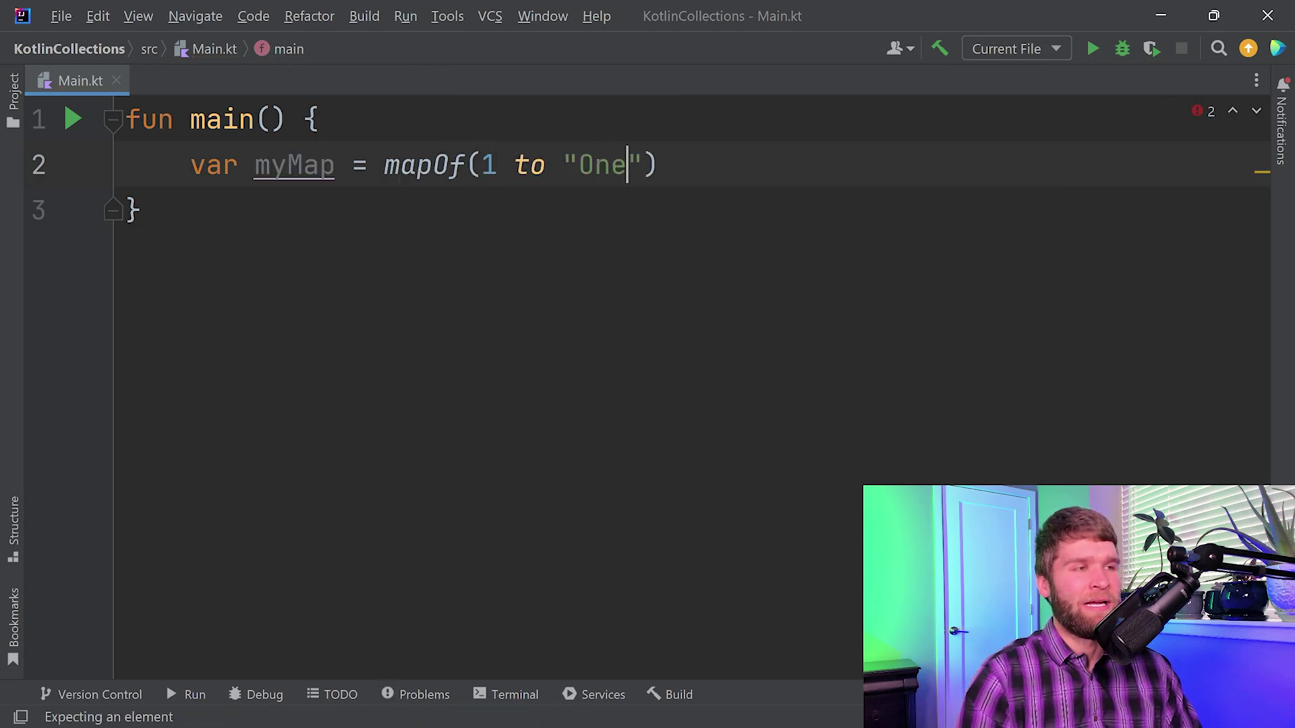
type("\"")
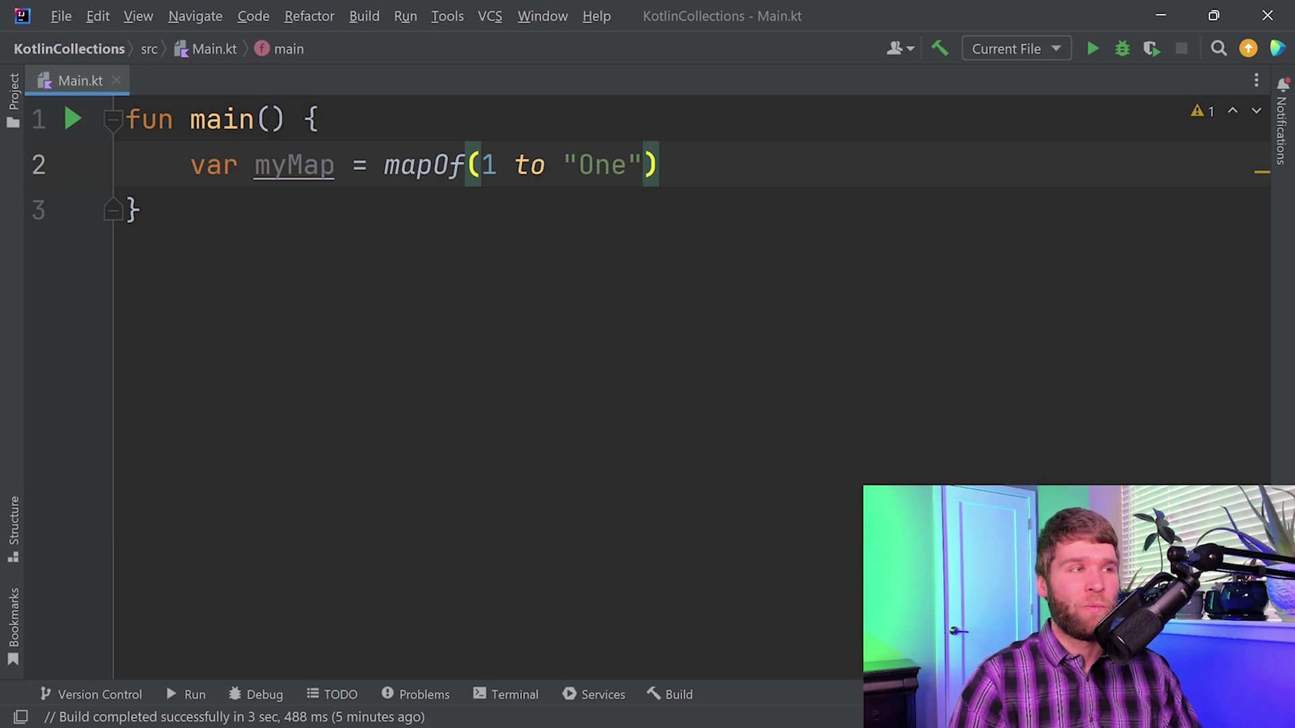
key("Right")
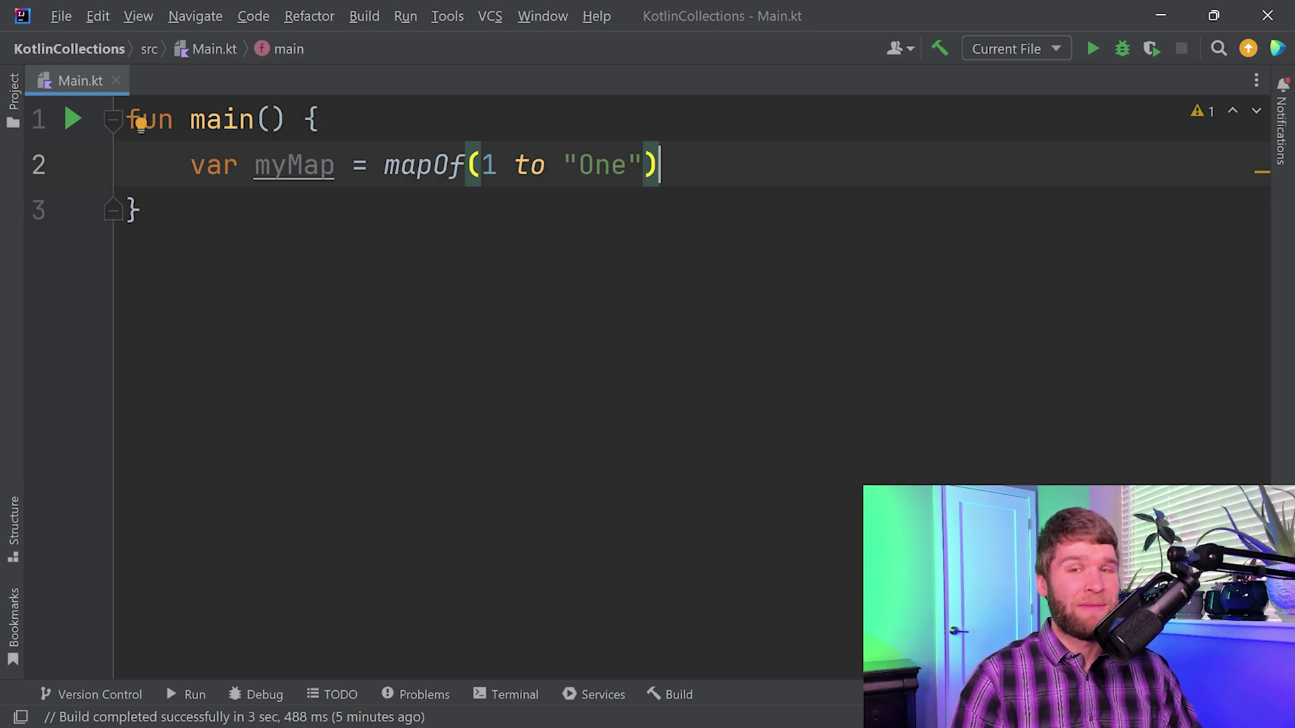
key("Left")
key("Left")
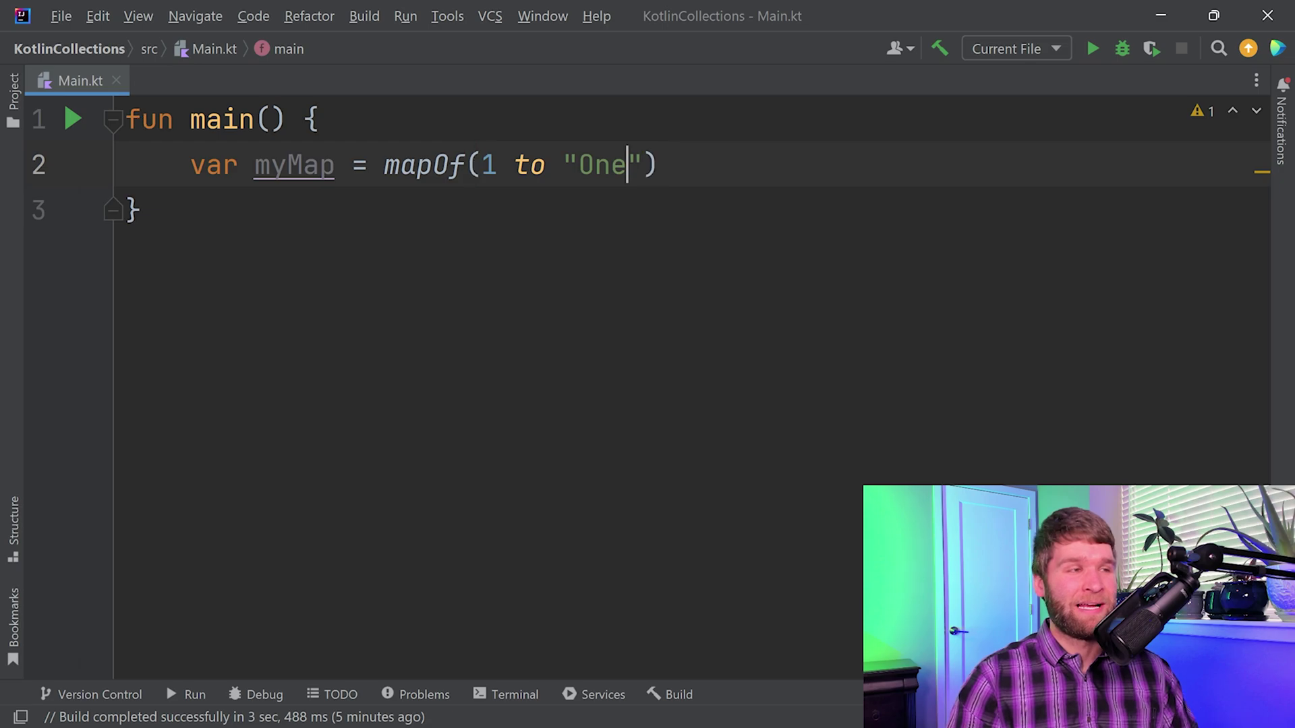
key("Left")
key("Left")
key("Left")
key("Left")
key("Left")
key("Left")
key("Left")
key("Left")
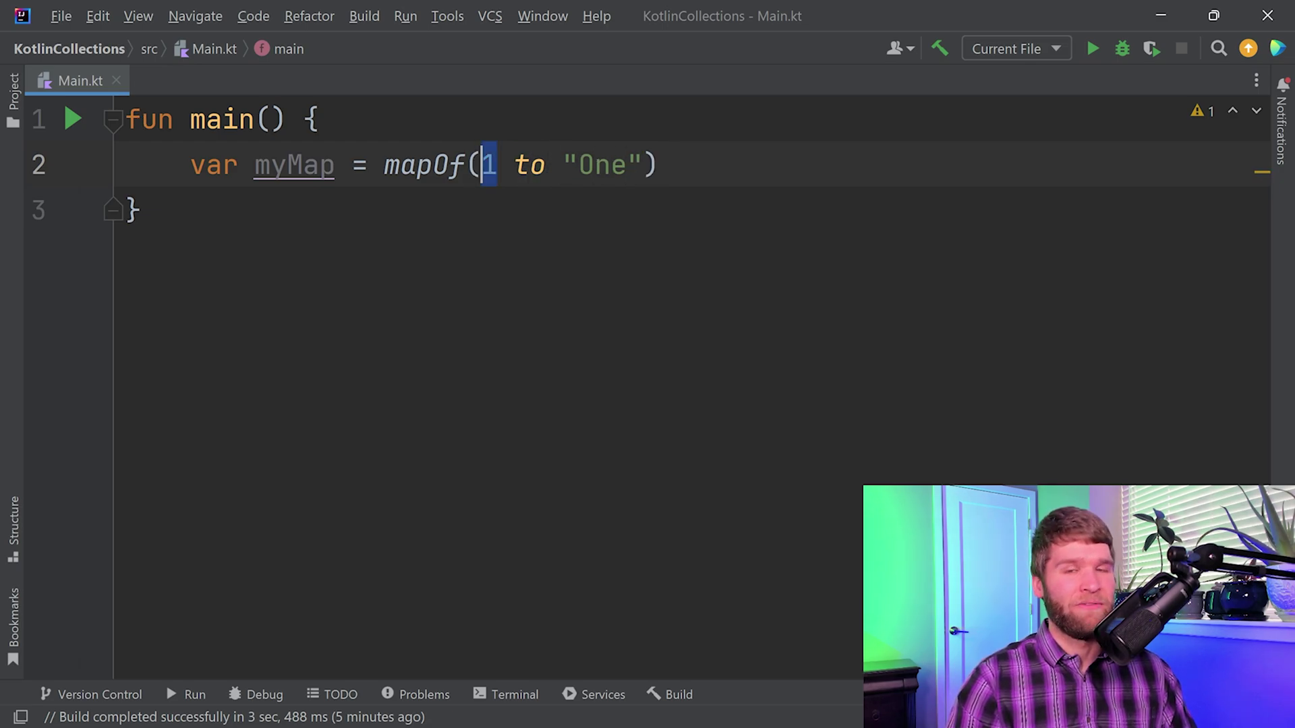
key("Right")
key("Right")
key("Right")
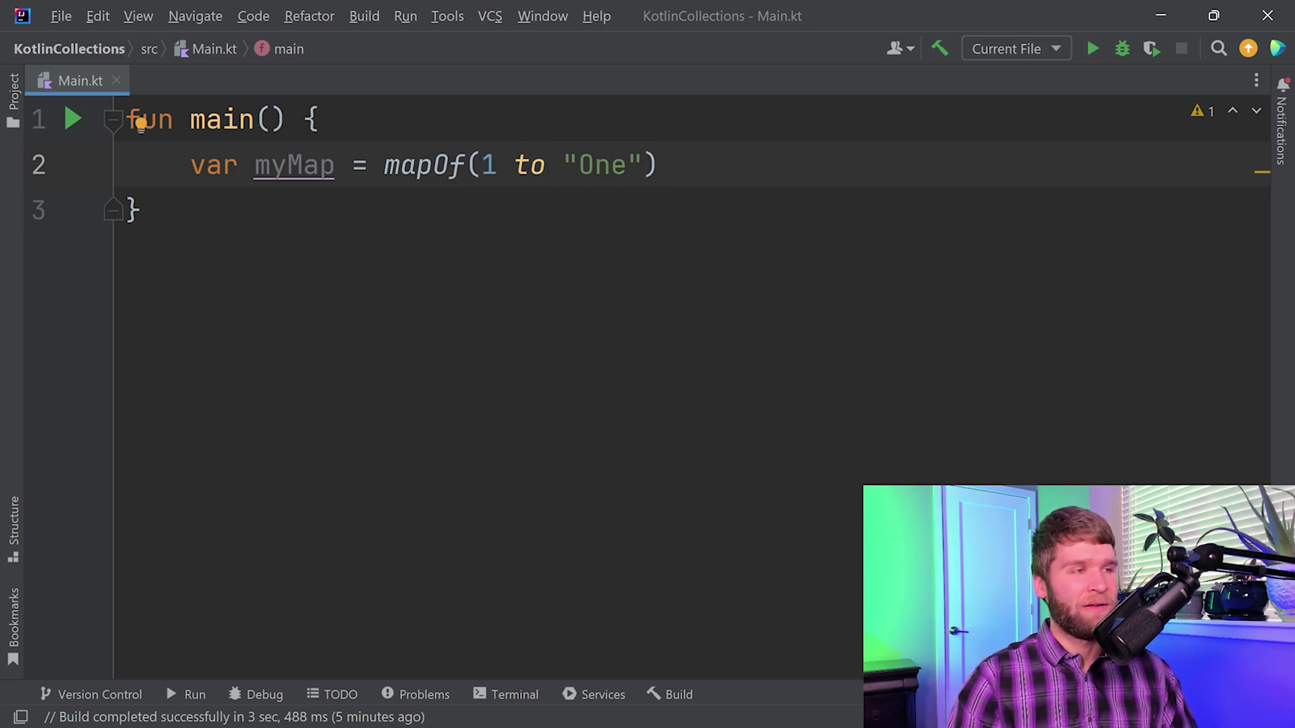
key("shift+Right")
key("shift+Right")
key("shift+Right")
key("shift+Right")
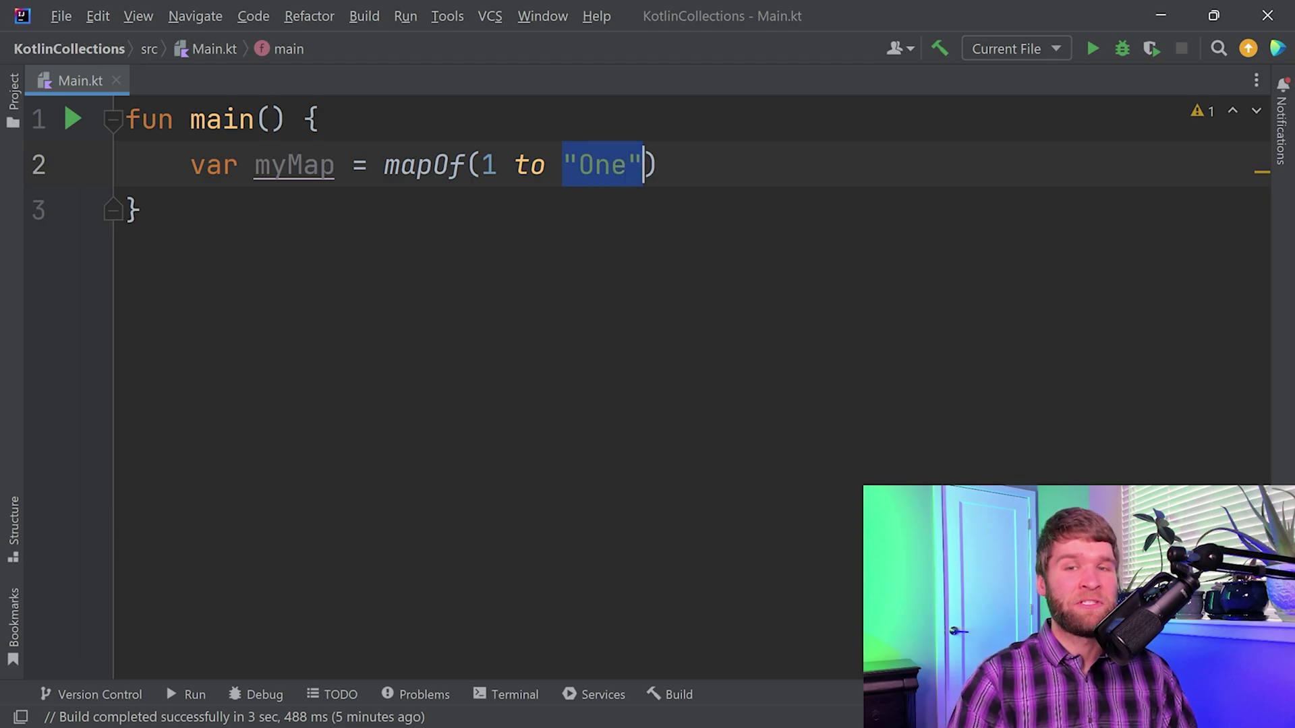
Step: Add the second entry 2 to "Two" and start a new line below the map
key("Right")
type(", ")
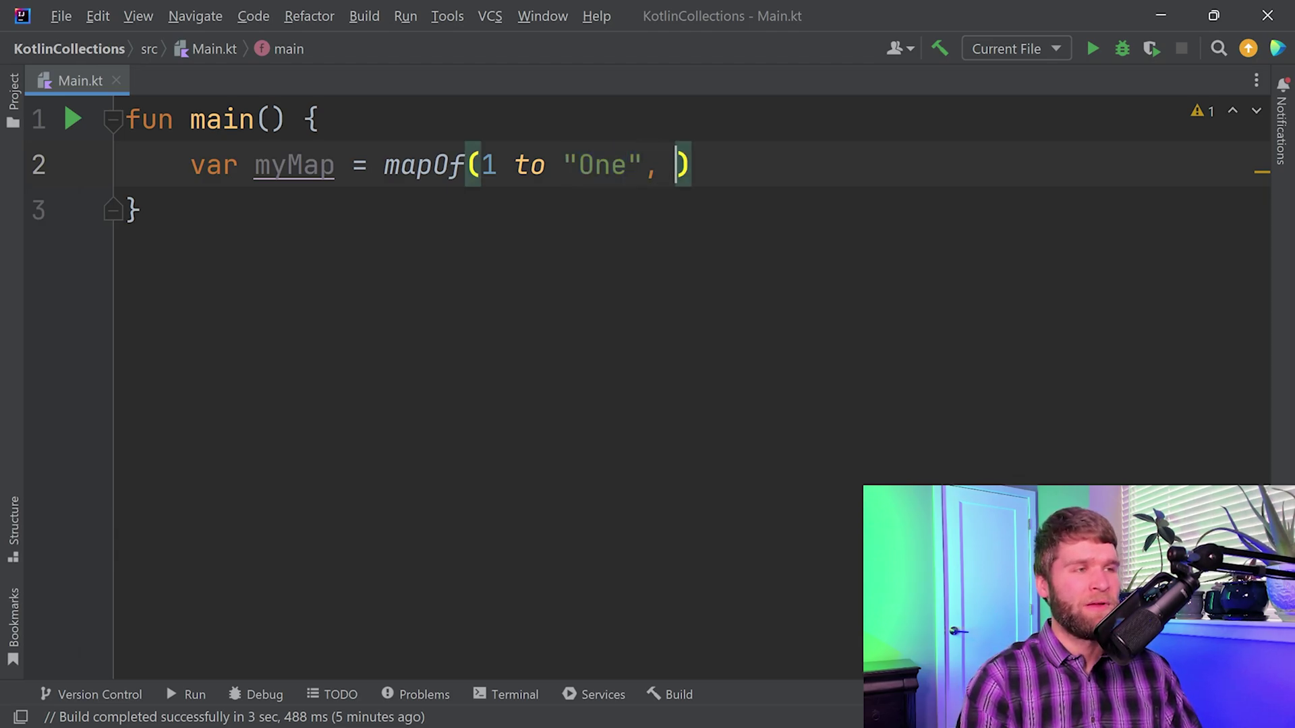
type("2 to \"T")
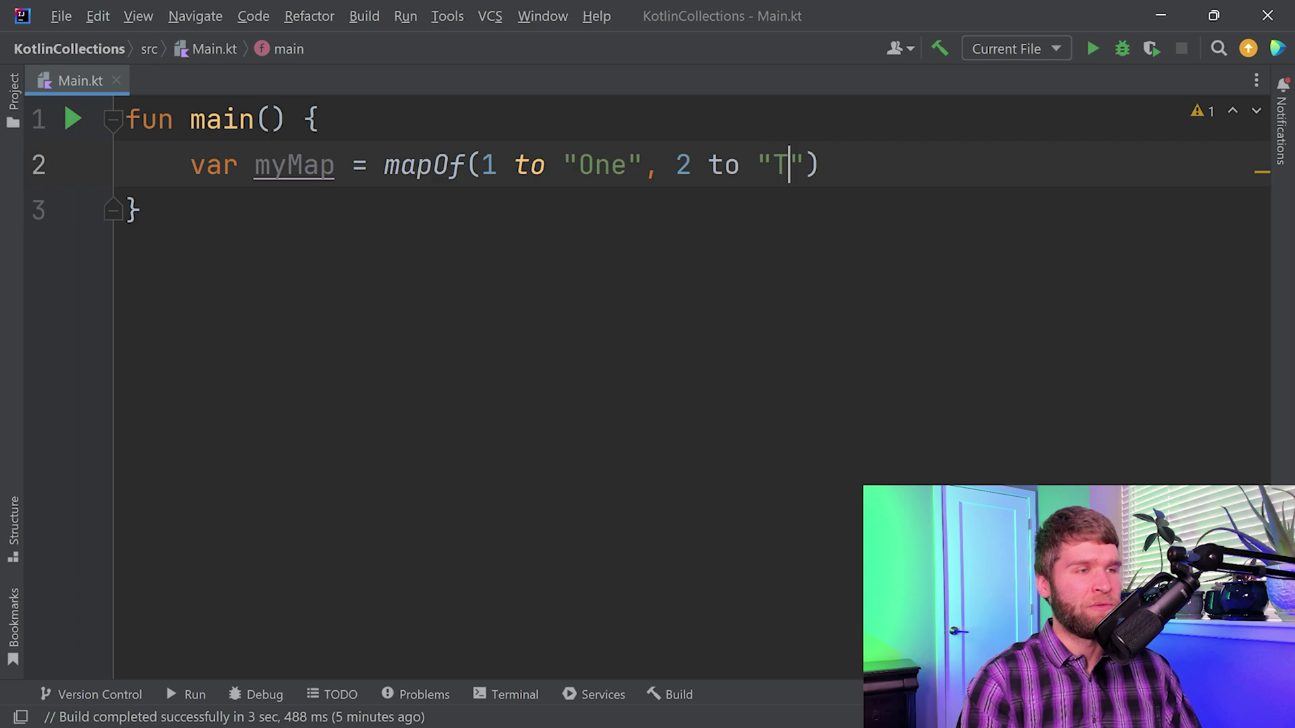
type("wo")
key("Right")
key("Right")
key("Return")
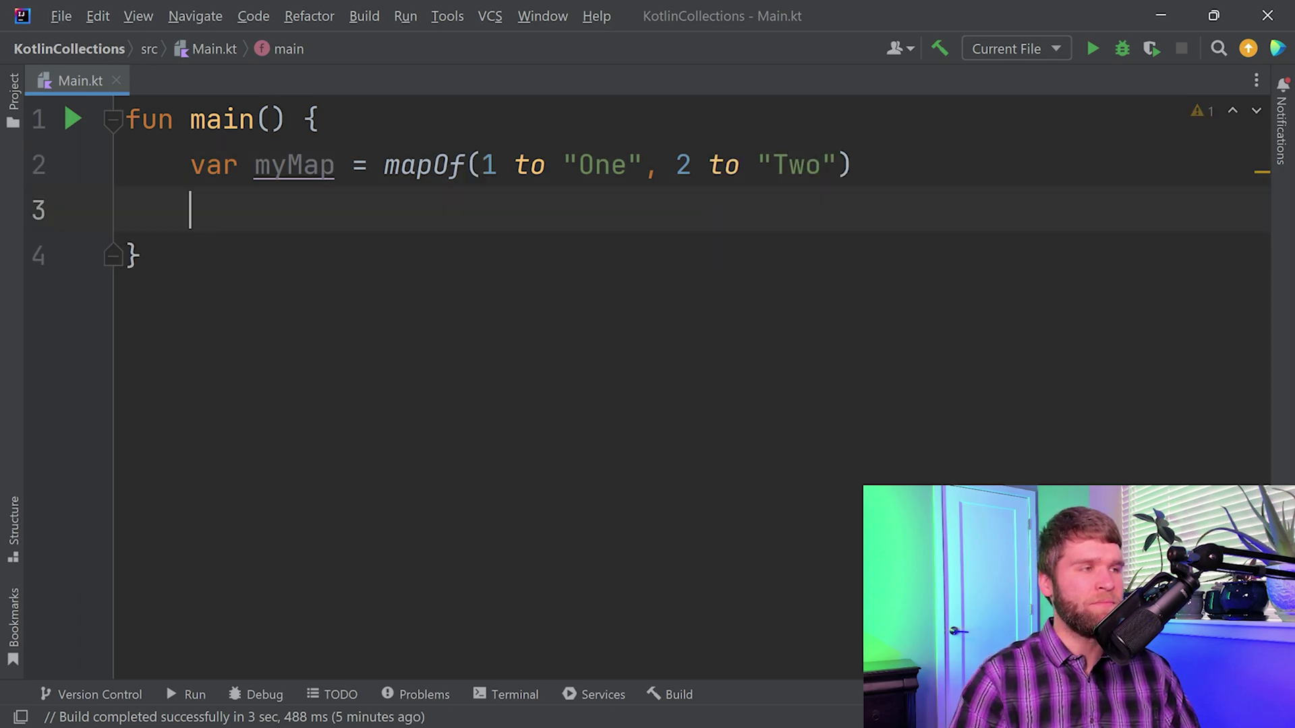
type("println")
Step: Print myMap.count() and run, showing 2 in the output
key("Return")
type("println(myM")
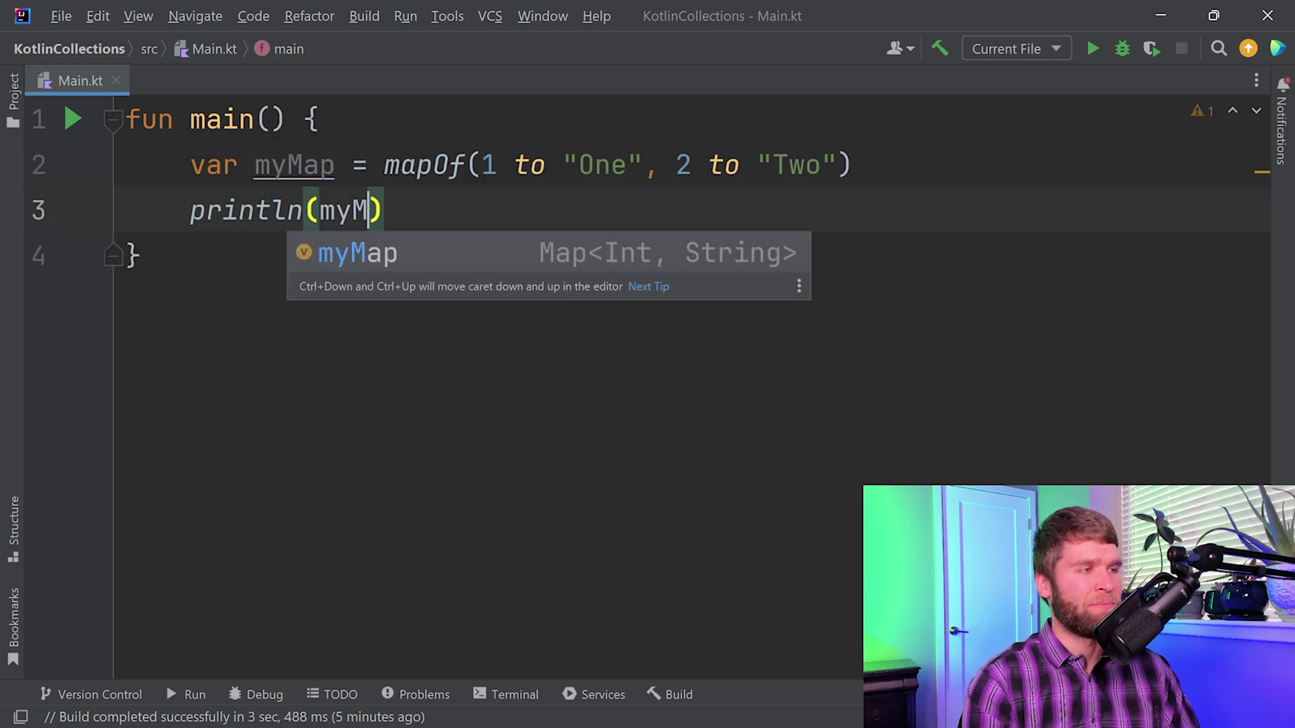
key("Return")
type(".cou")
key("Return")
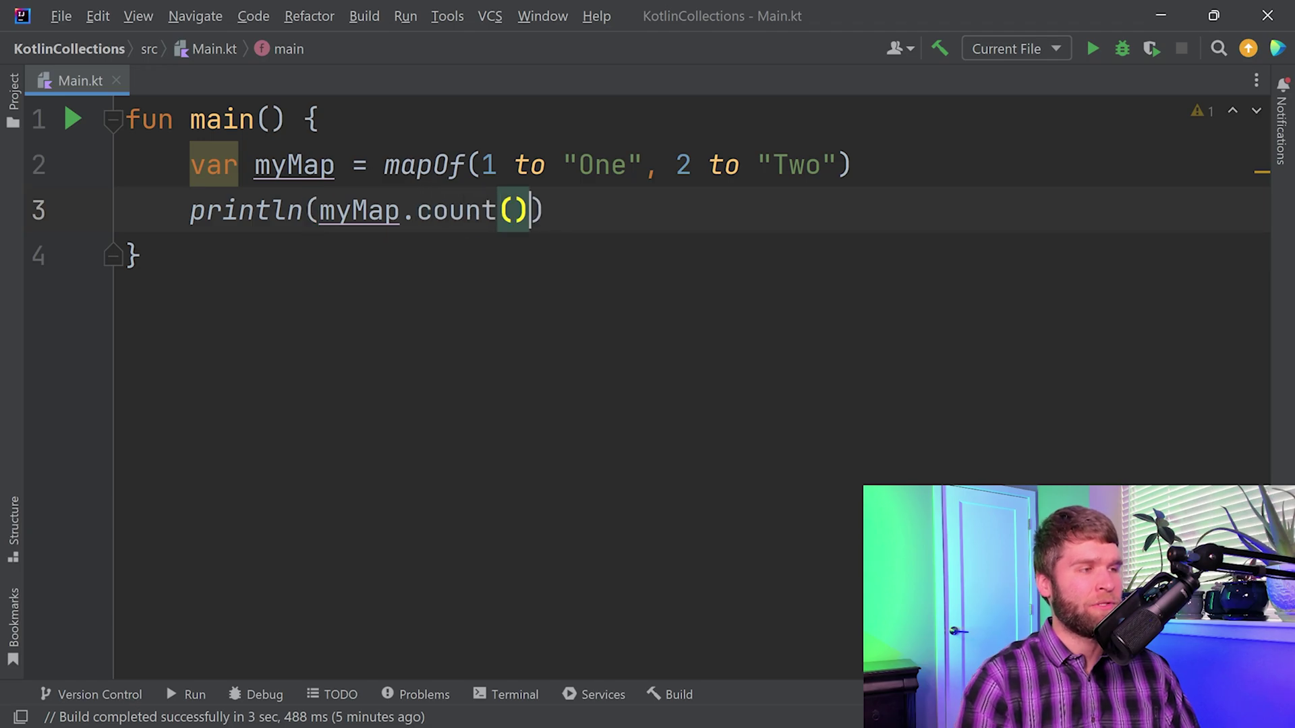
key("Right")
key("Right")
key("shift+F10")
left_click_drag(229, 392, 112, 384)
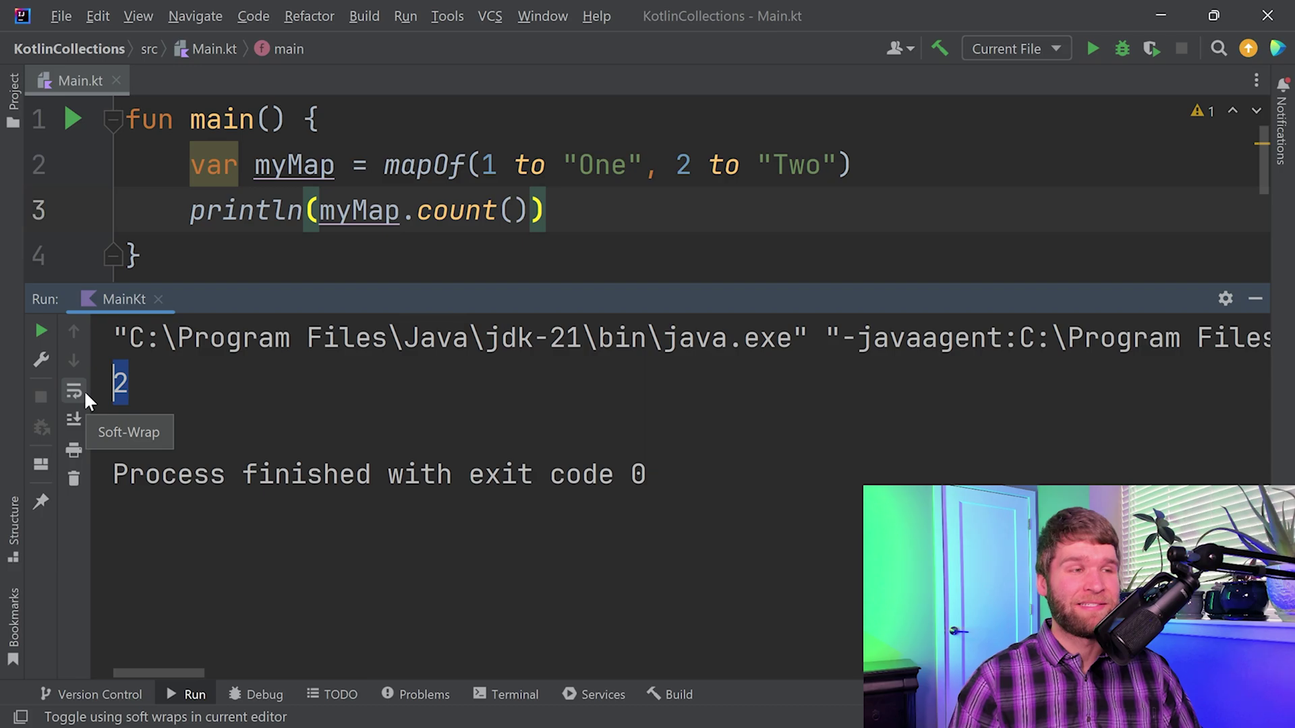
left_click(1255, 300)
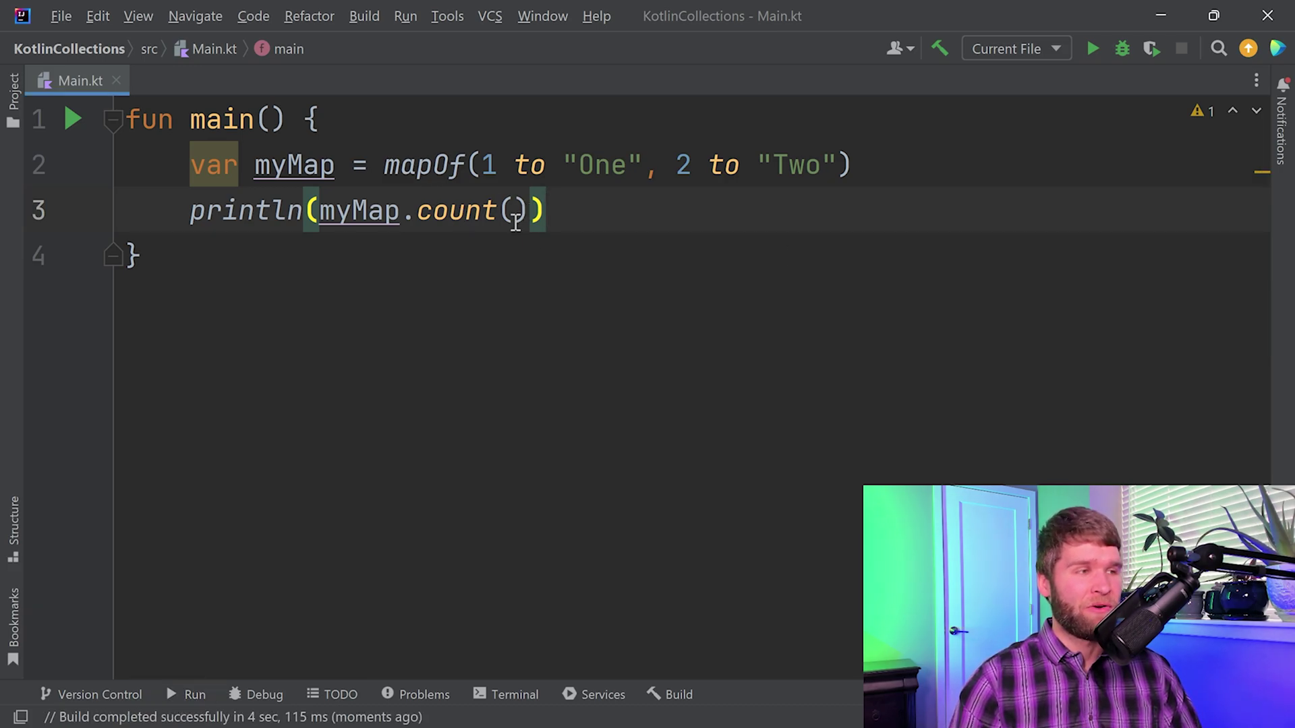
Step: Print myMap.keys instead and run, showing [1, 2]
left_click_drag(516, 213, 416, 213)
key("BackSpace")
key("BackSpace")
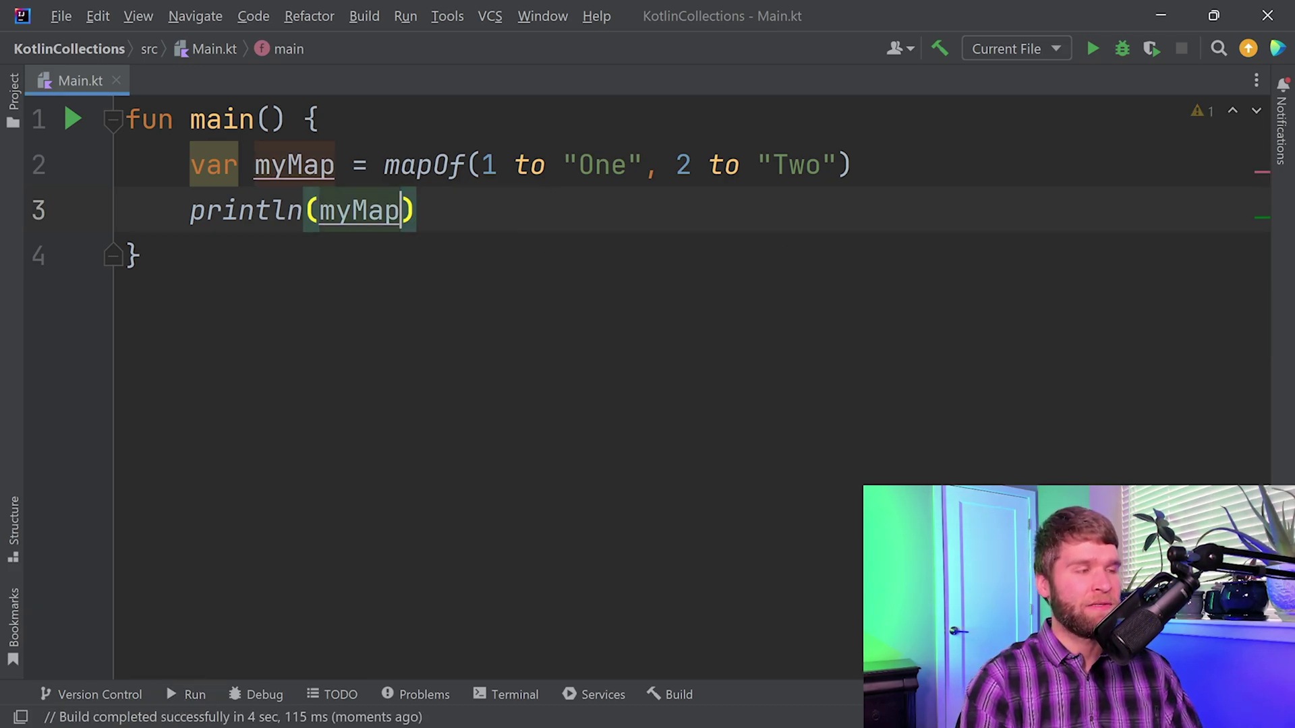
type(".ke")
key("Return")
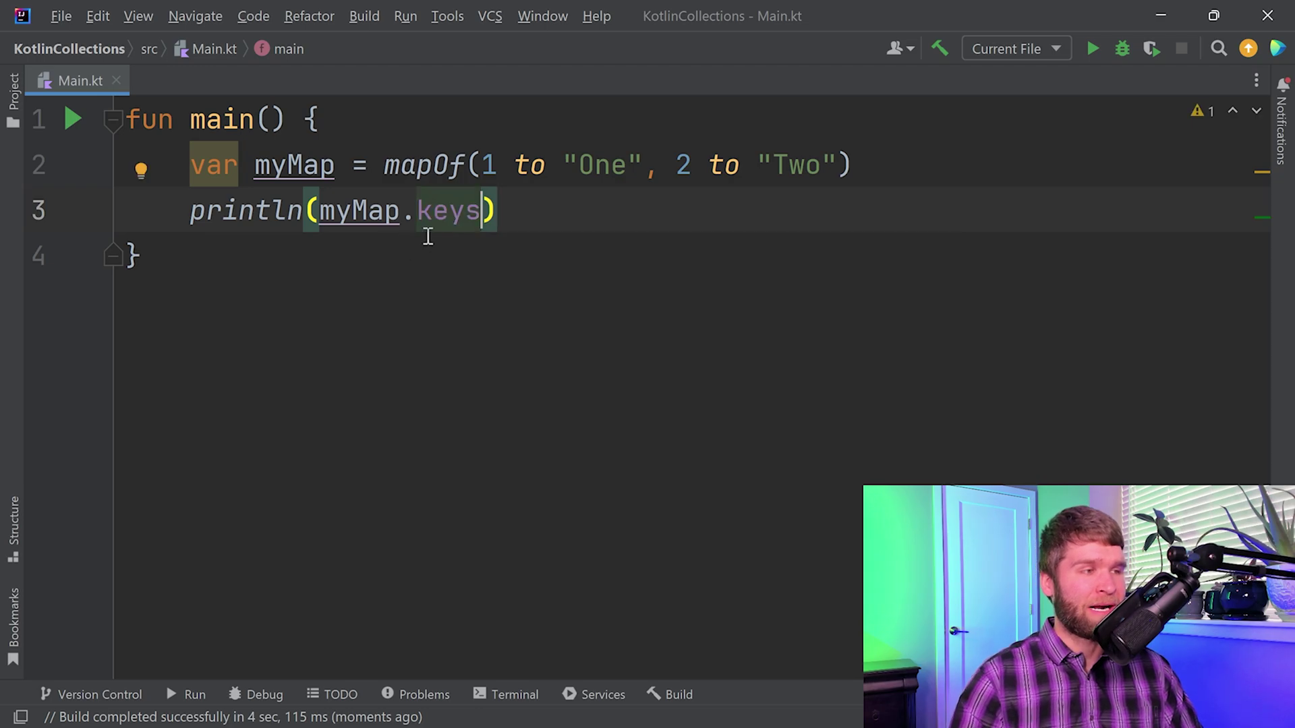
double_click(435, 215)
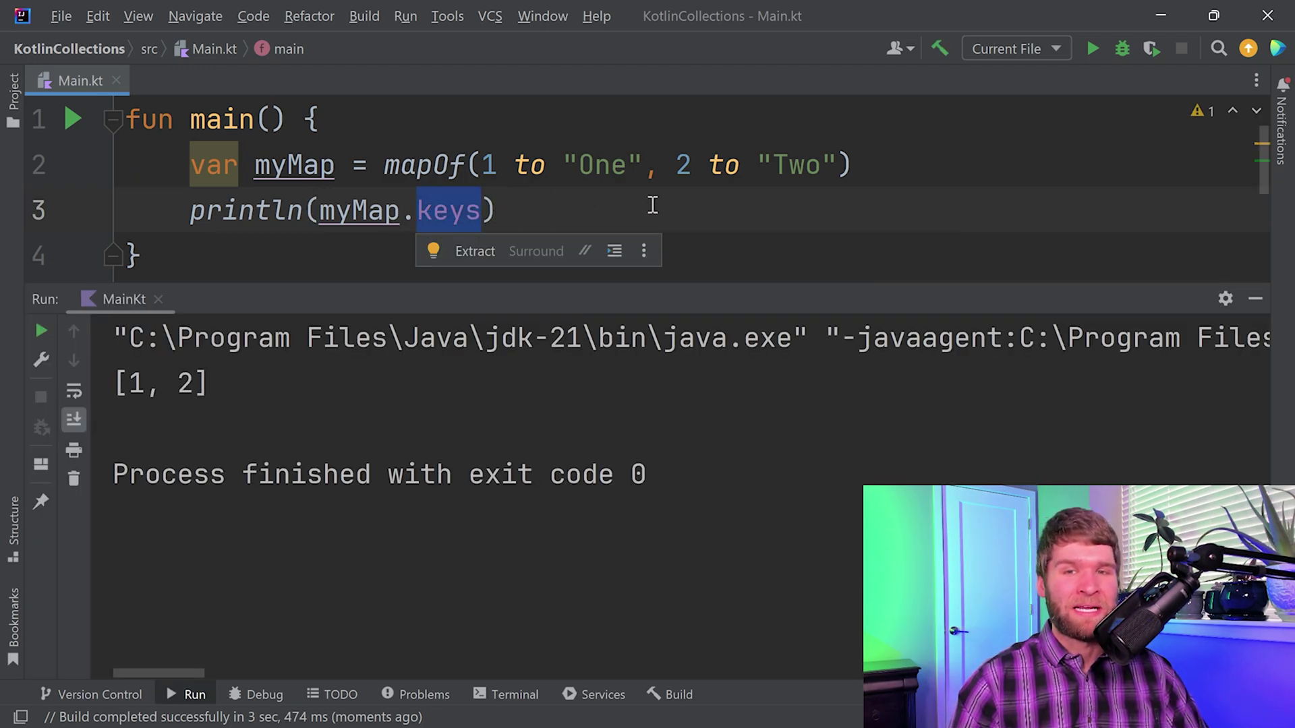
left_click_drag(226, 374, 113, 383)
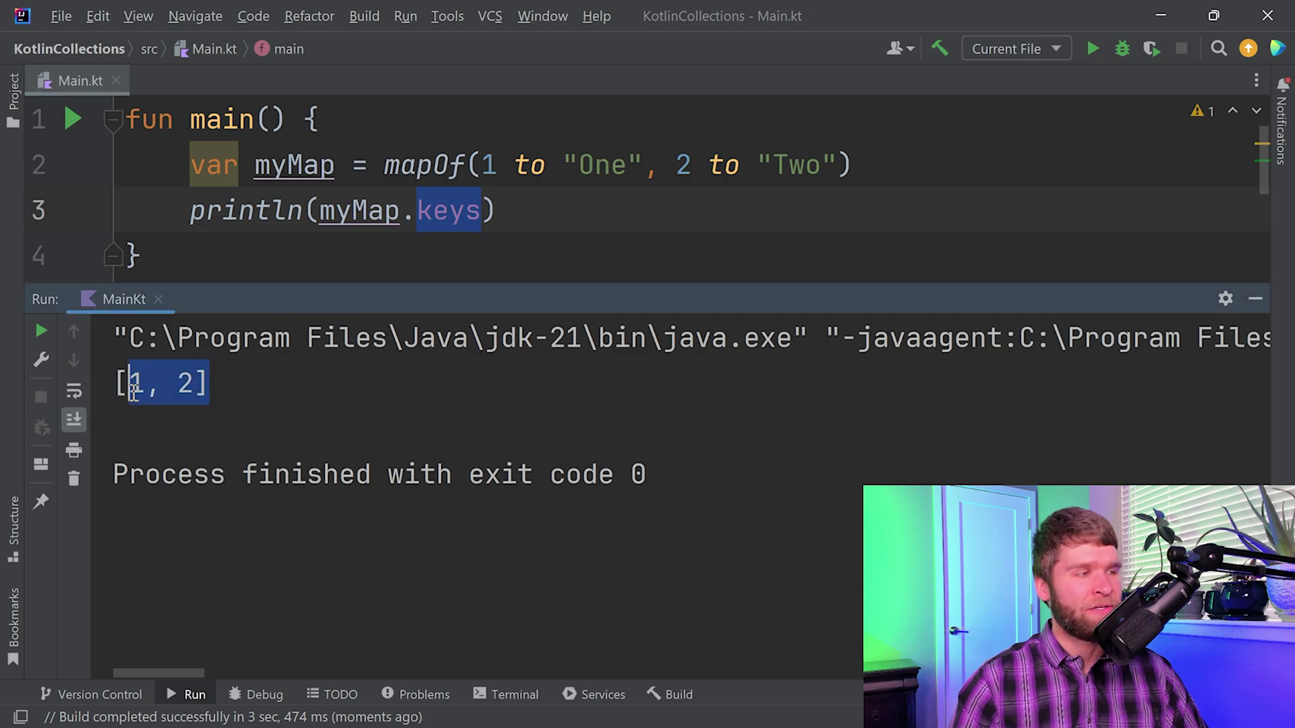
left_click(1255, 299)
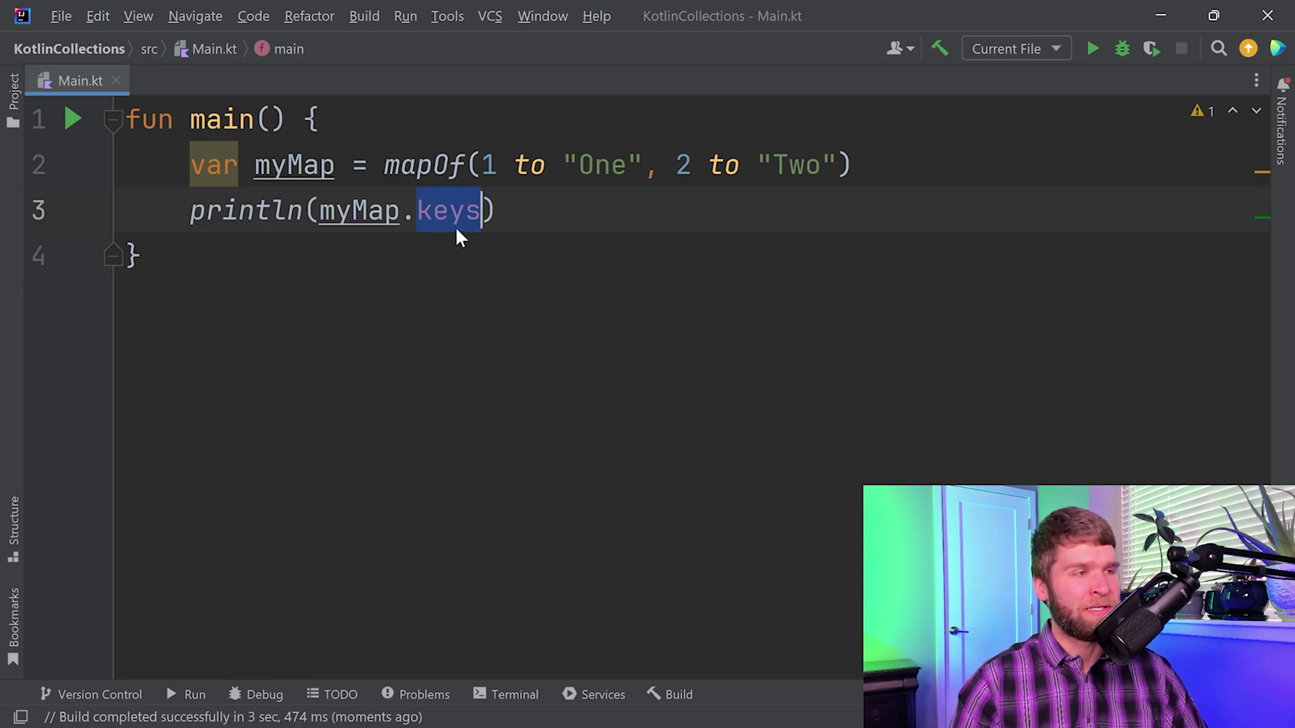
Step: Print myMap.values instead and run, showing [One, Two]
left_click(527, 213)
key("Left")
key("ctrl+shift+Left")
key("BackSpace")
key("BackSpace")
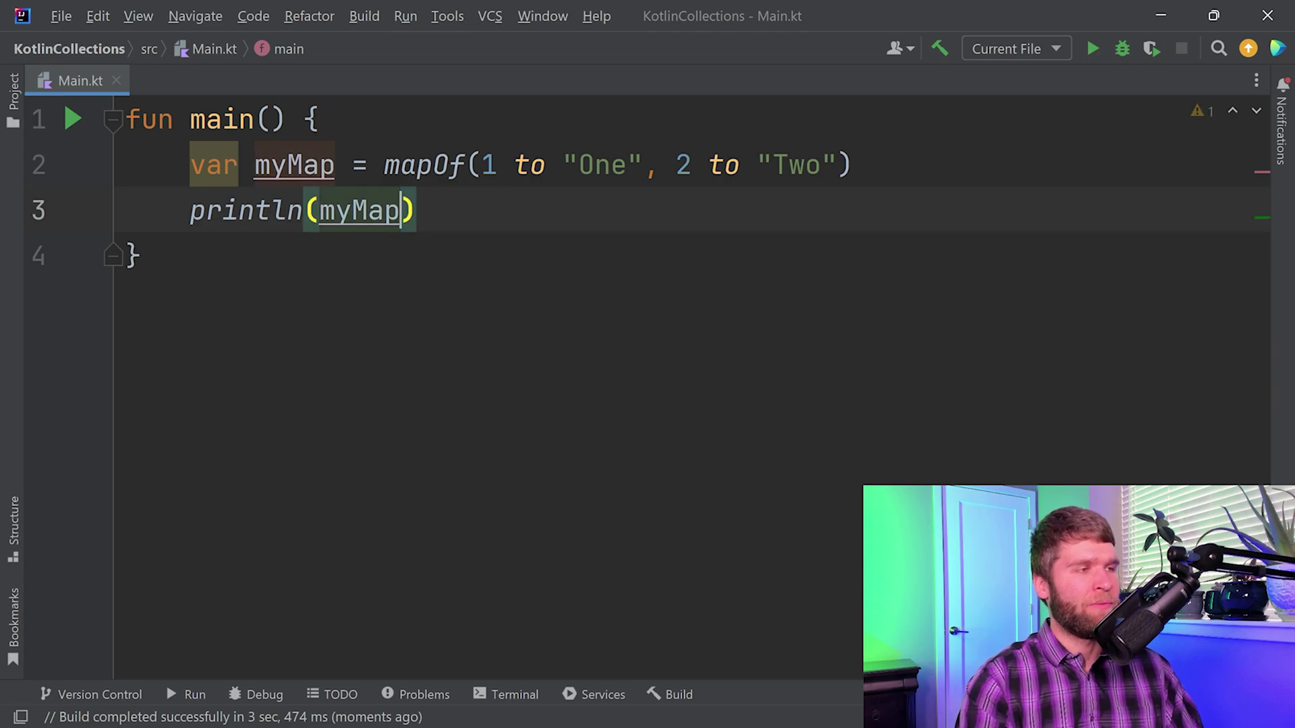
type(".valu")
key("Escape")
type("es")
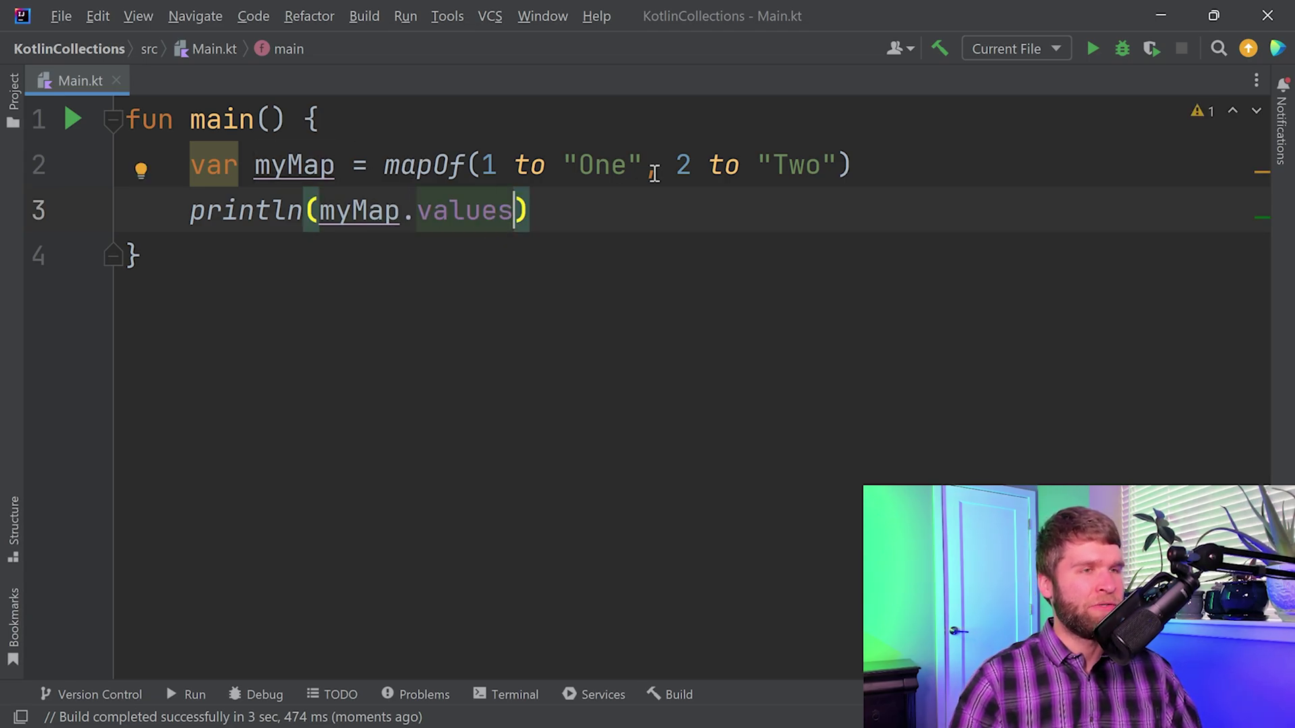
left_click(654, 167)
left_click(1091, 50)
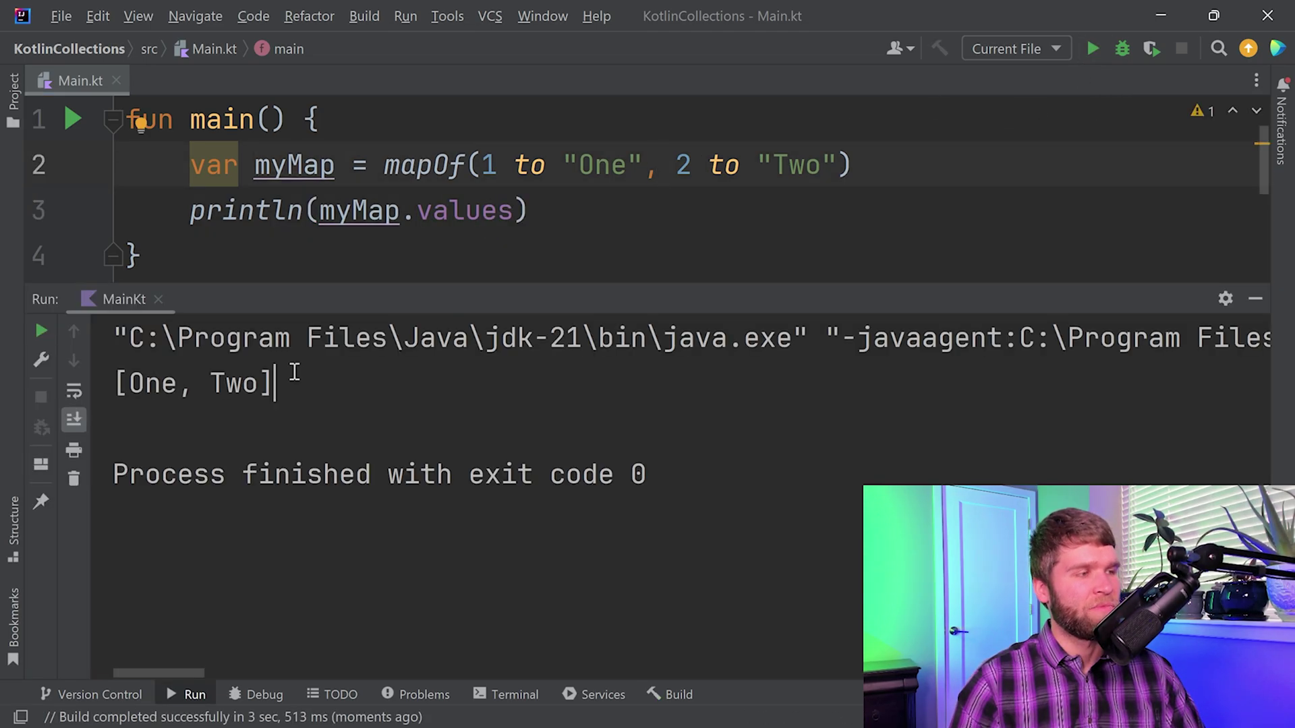
left_click_drag(292, 383, 118, 384)
left_click(1254, 298)
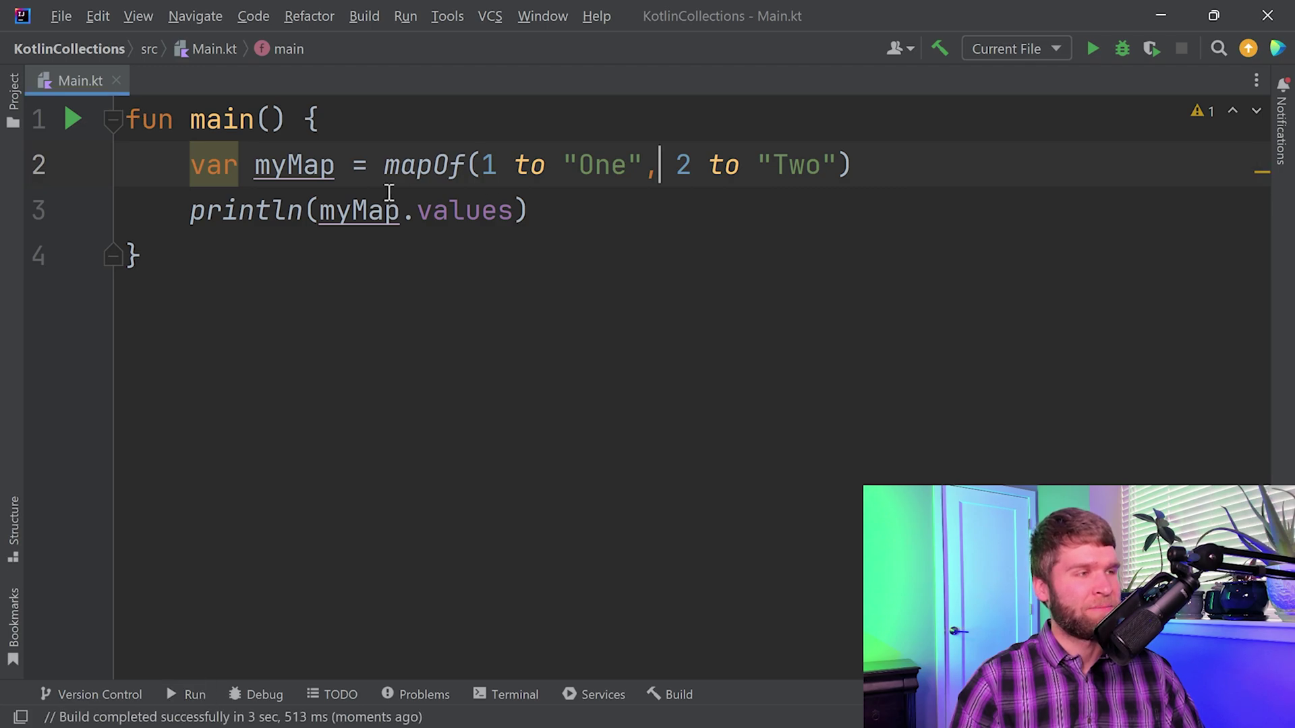
Step: Review the 1 to "One" pair in the map definition
left_click(514, 211)
key("Up")
key("Right")
key("Right")
key("Right")
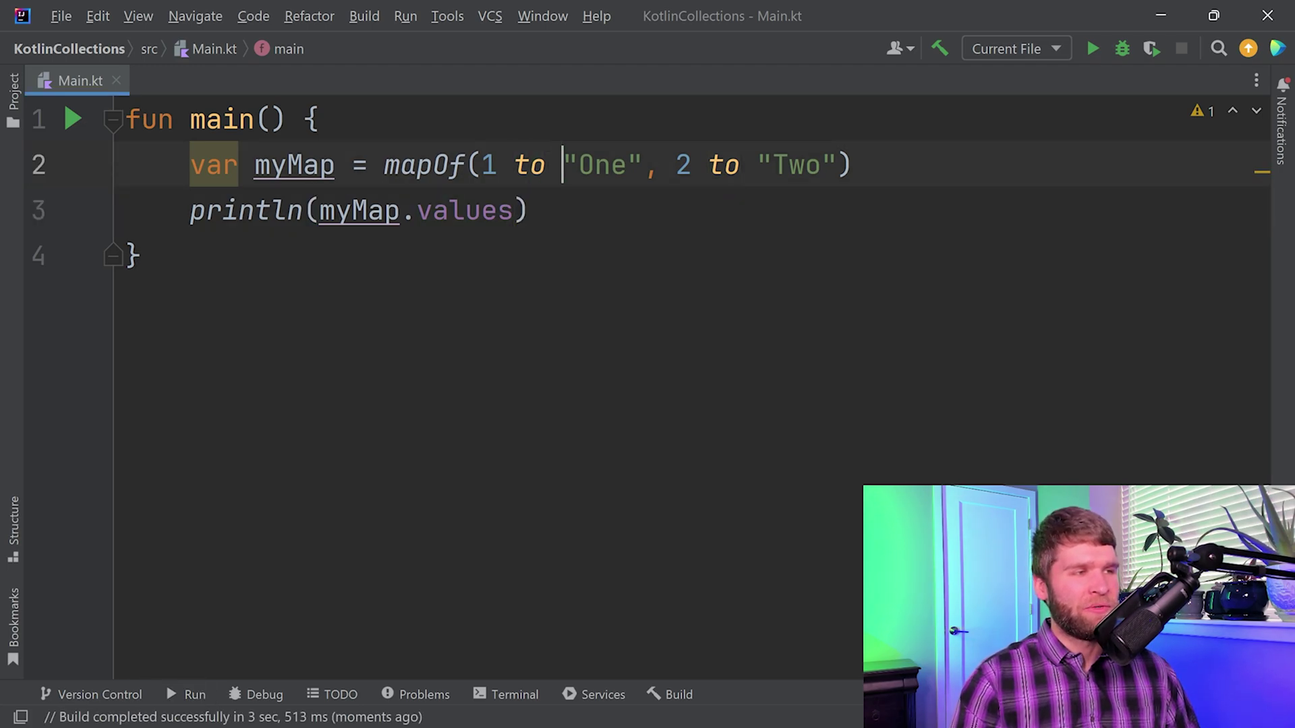
key("shift+Right")
key("shift+Right")
key("shift+Right")
key("shift+Right")
key("Left")
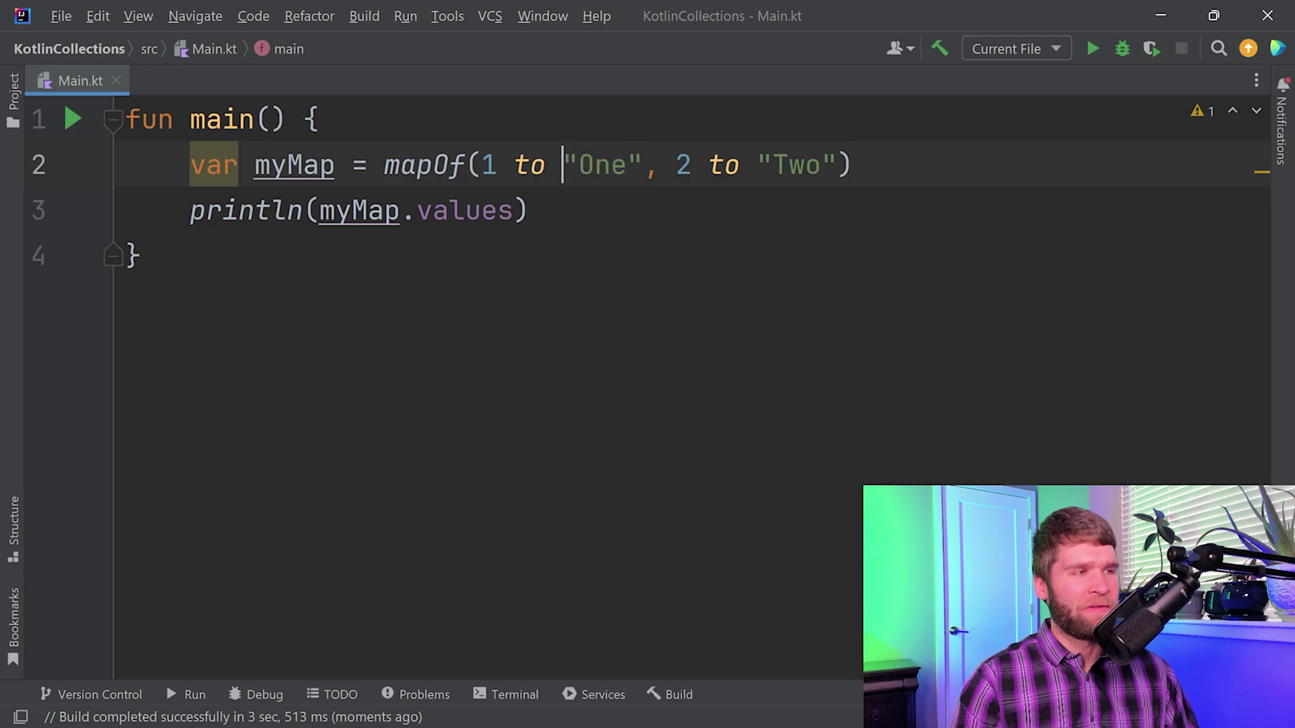
key("Left")
key("Left")
key("Left")
key("Left")
key("shift+Left")
Step: Change the print to println(myMap[1]) and run, printing One
key("Down")
key("Right")
key("Right")
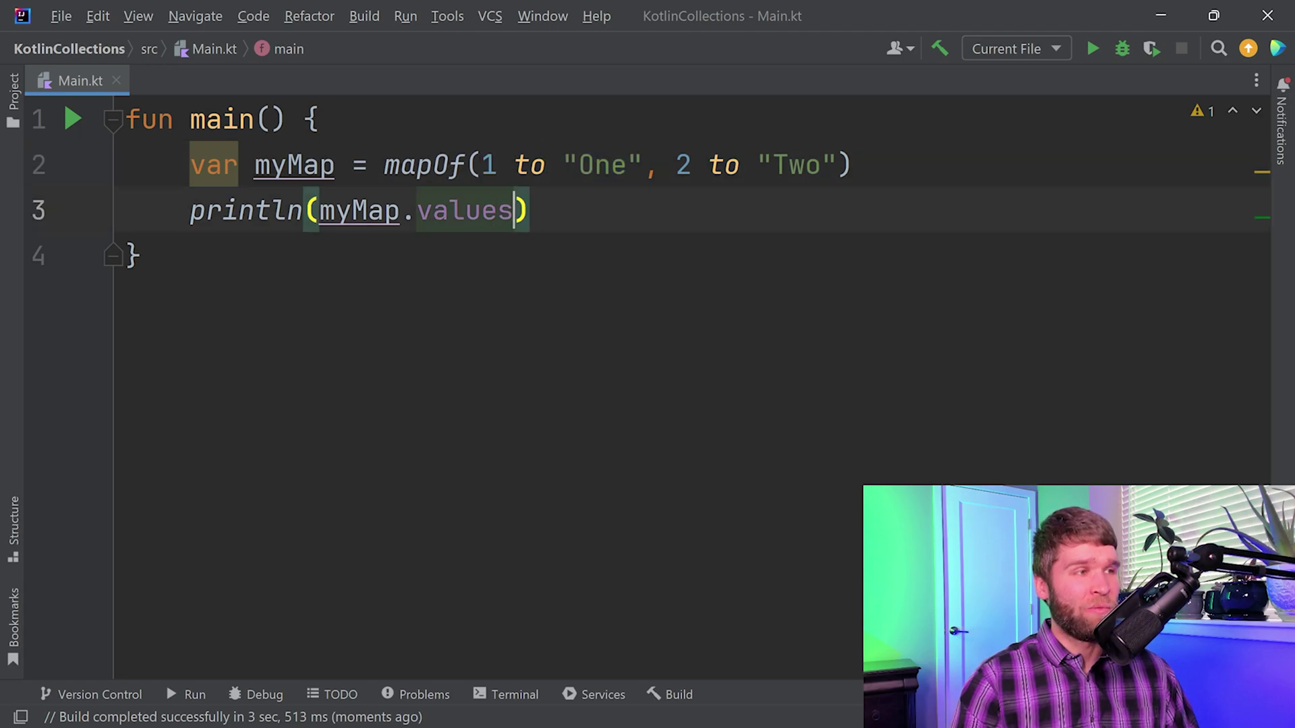
key("shift+Left")
key("shift+Left")
key("shift+Left")
key("BackSpace")
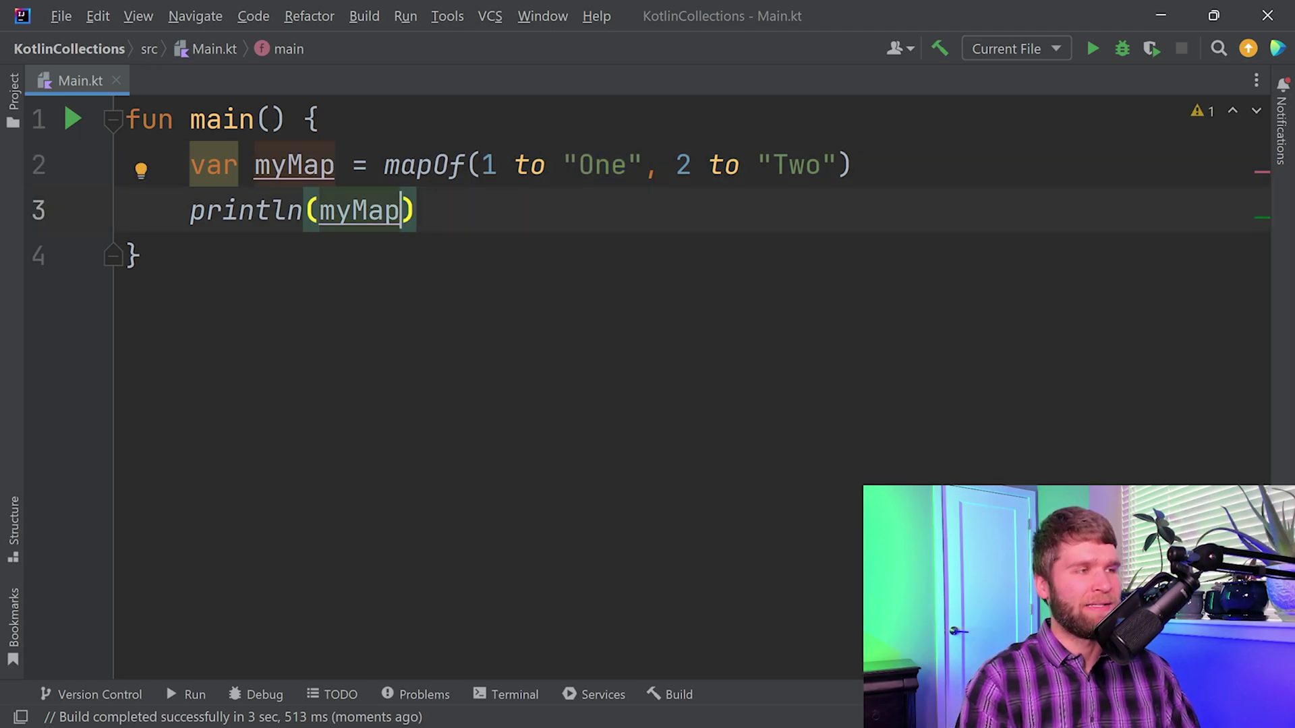
type("[1")
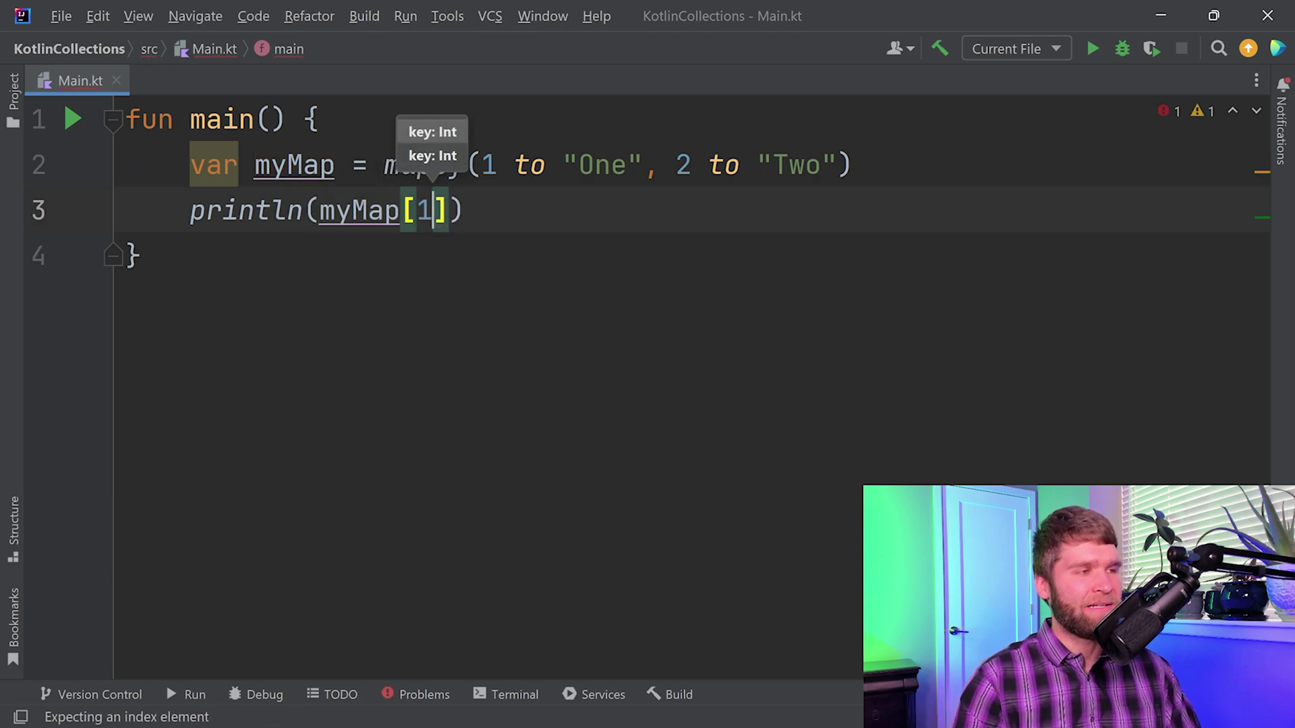
key("shift+Left")
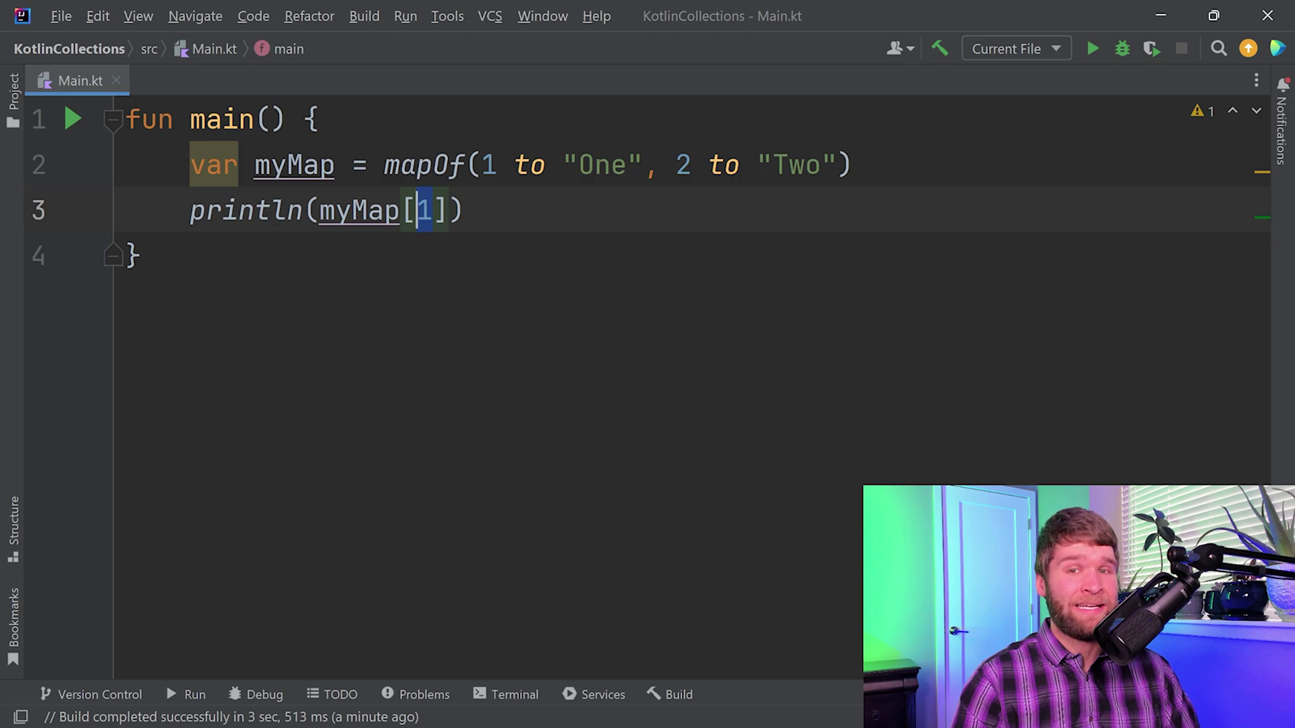
key("Right")
key("Right")
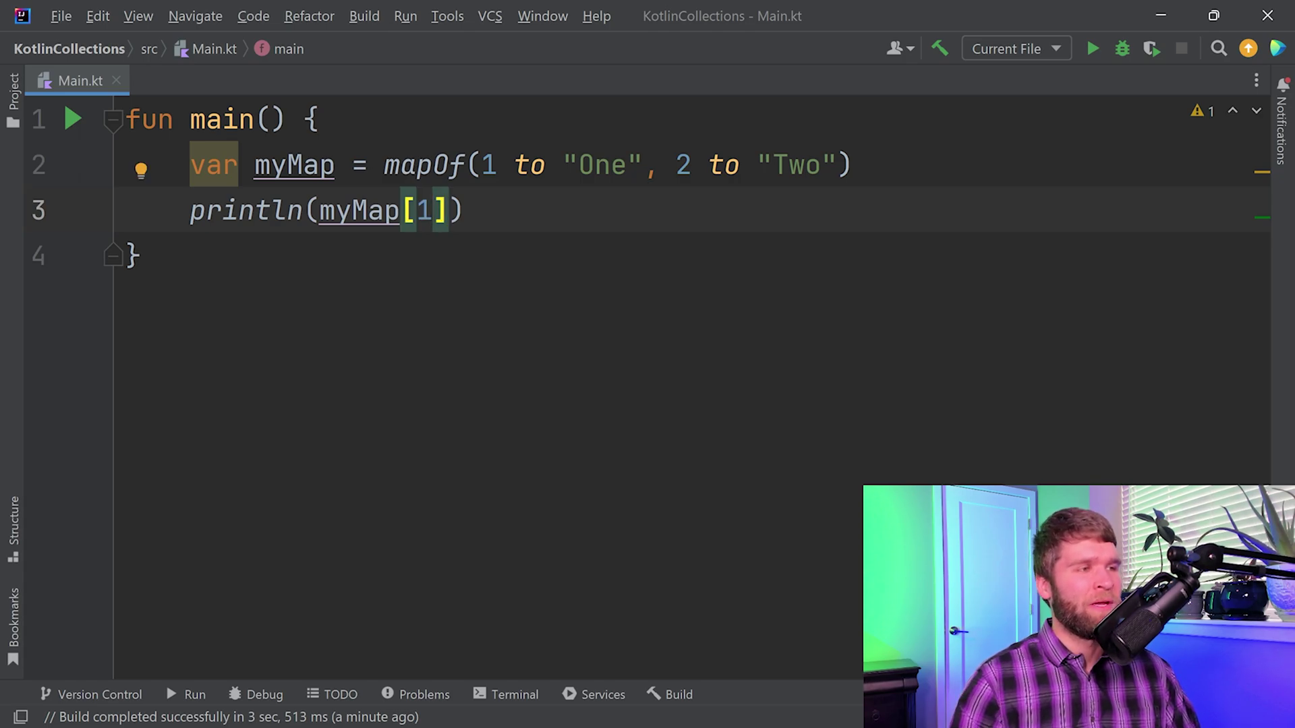
left_click_drag(563, 165, 648, 165)
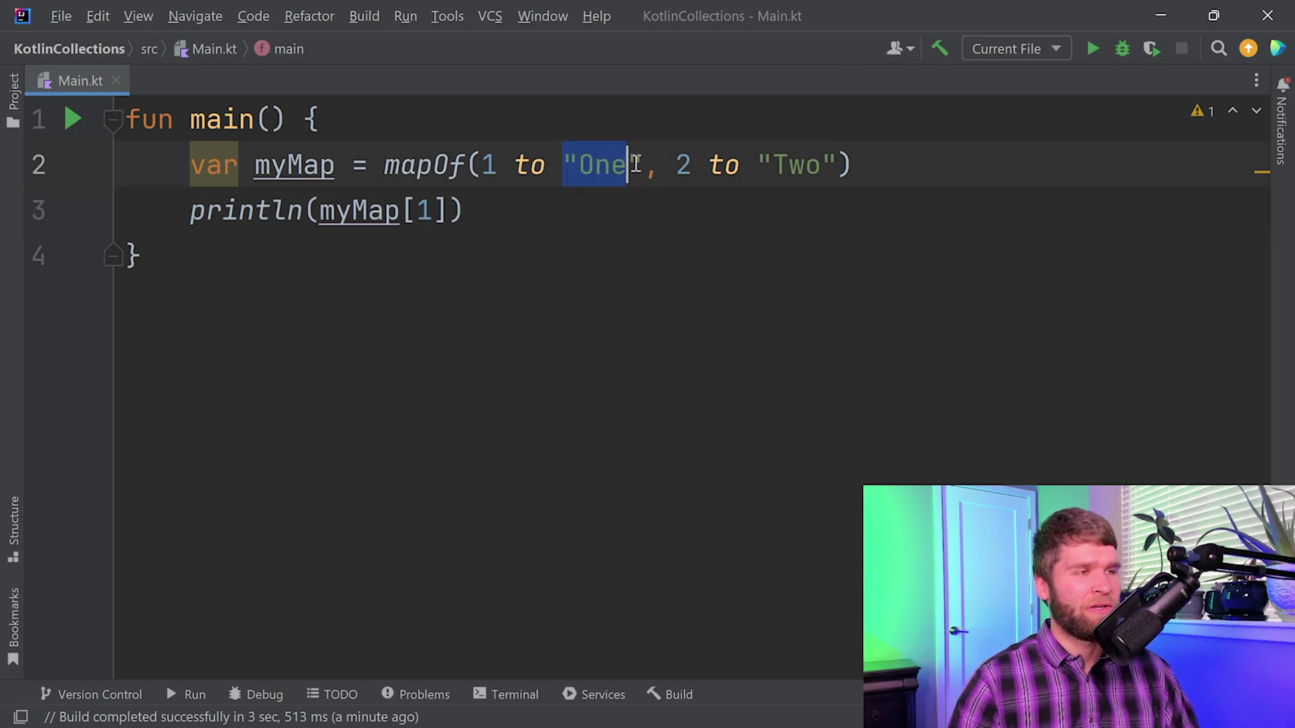
left_click(553, 212)
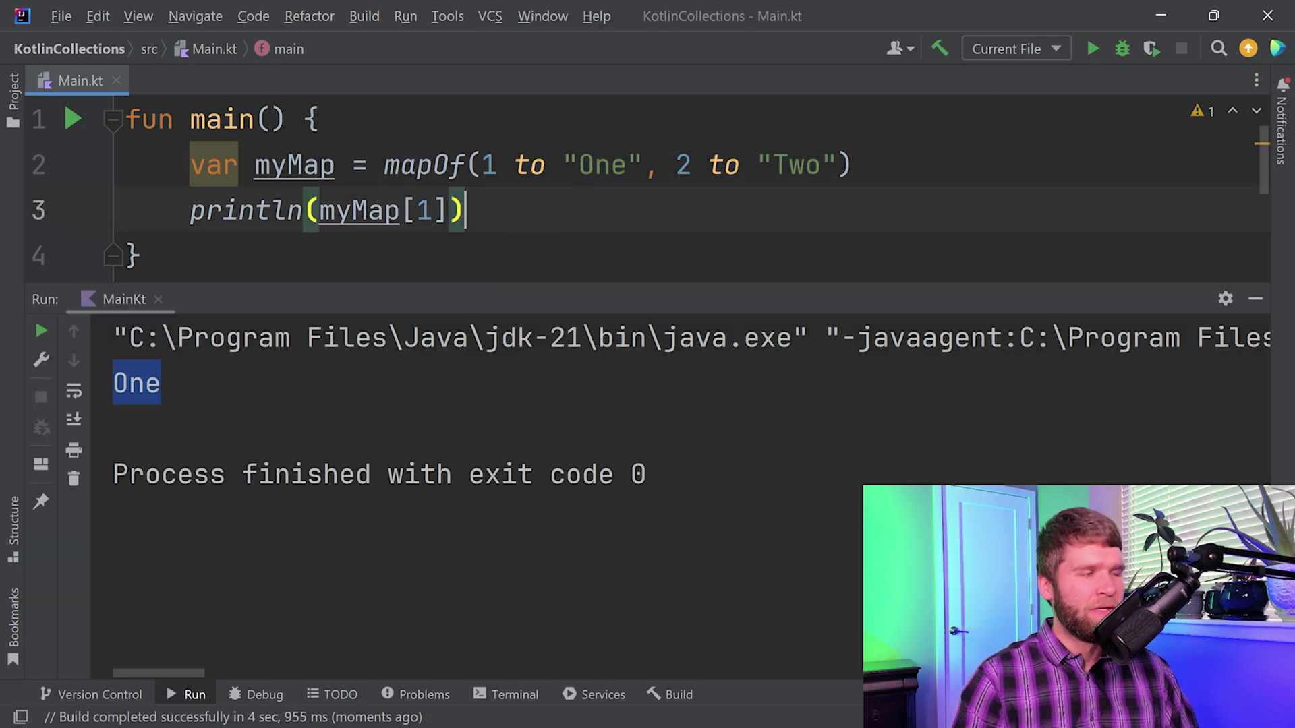
Step: Use "Hello" as the key for One and print myMap["Hello"], running to print One
left_click(498, 165)
key("BackSpace")
type("\"")
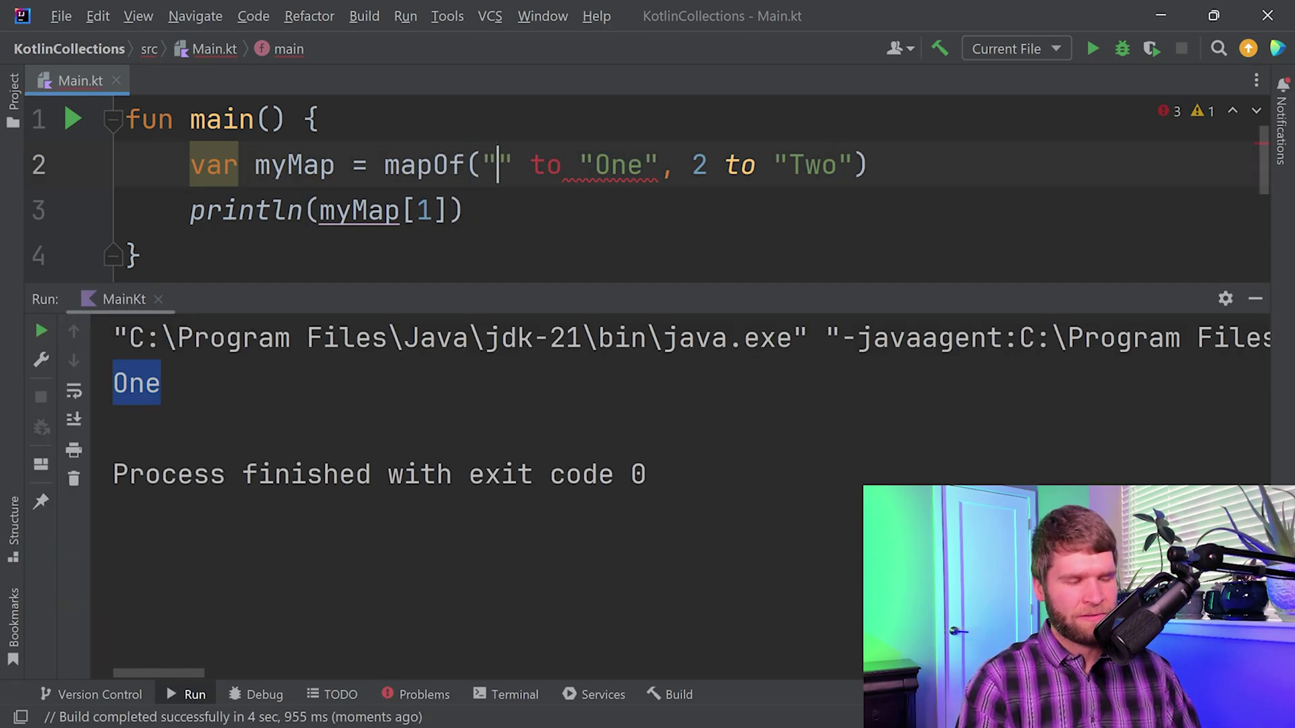
type("T")
key("BackSpace")
type("Hel")
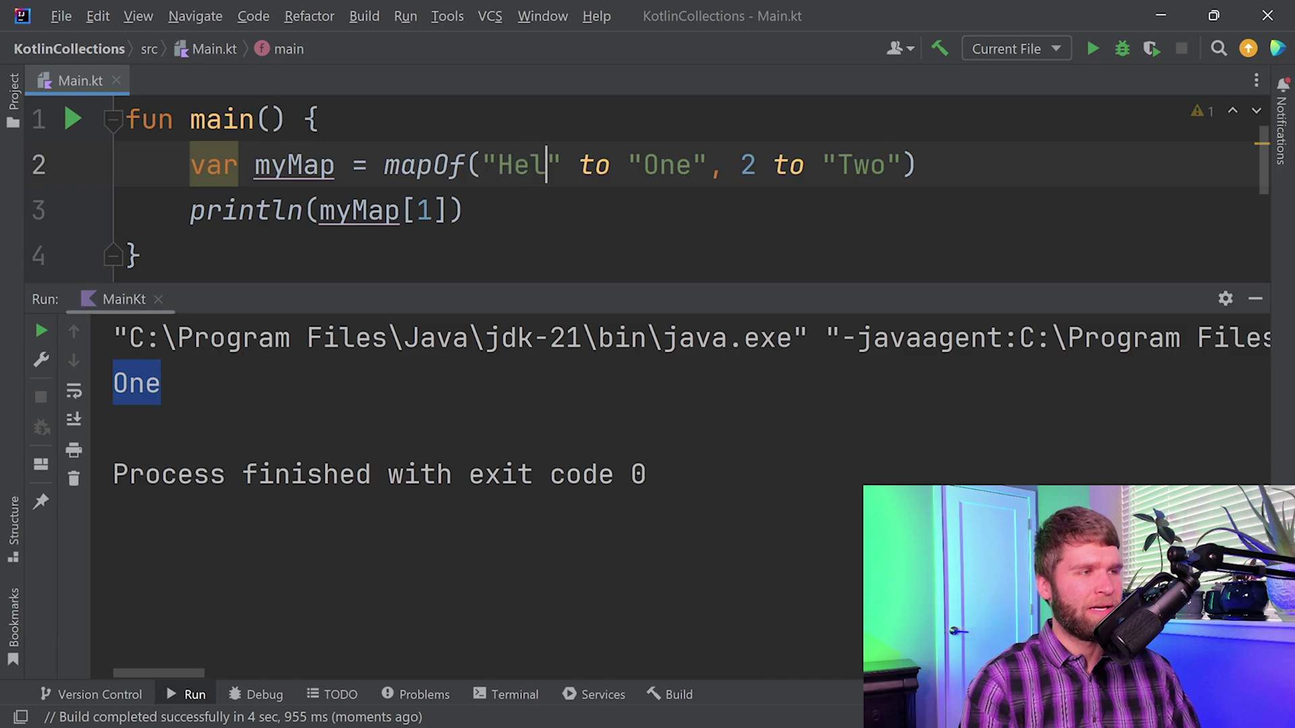
type("lo")
key("Down")
key("Left")
key("Left")
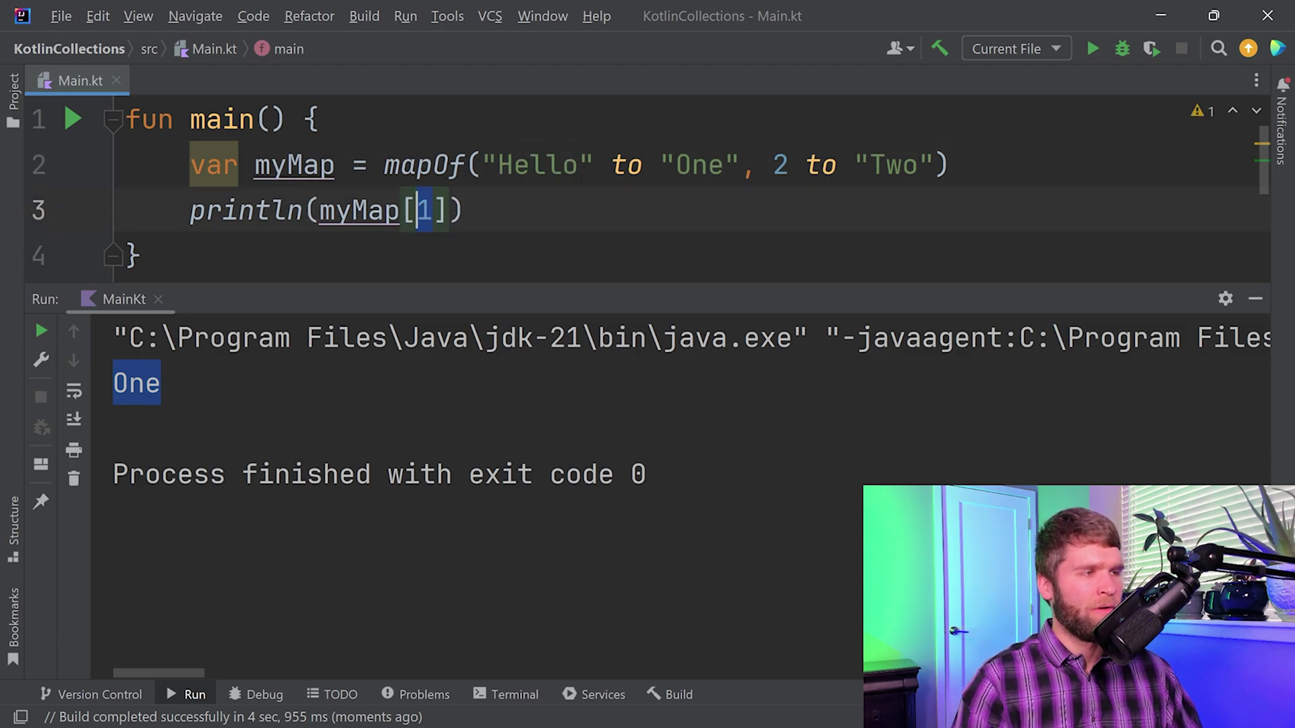
key("BackSpace")
type("\"Hello")
key("End")
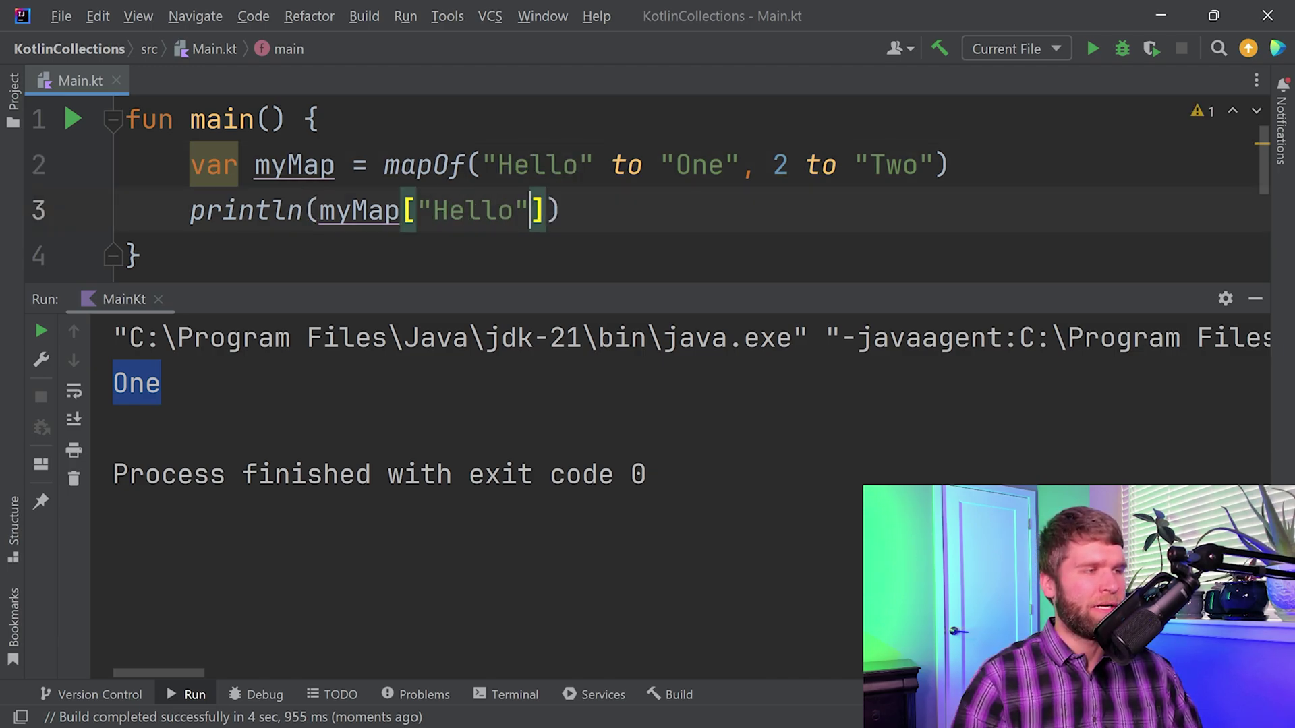
left_click(1256, 300)
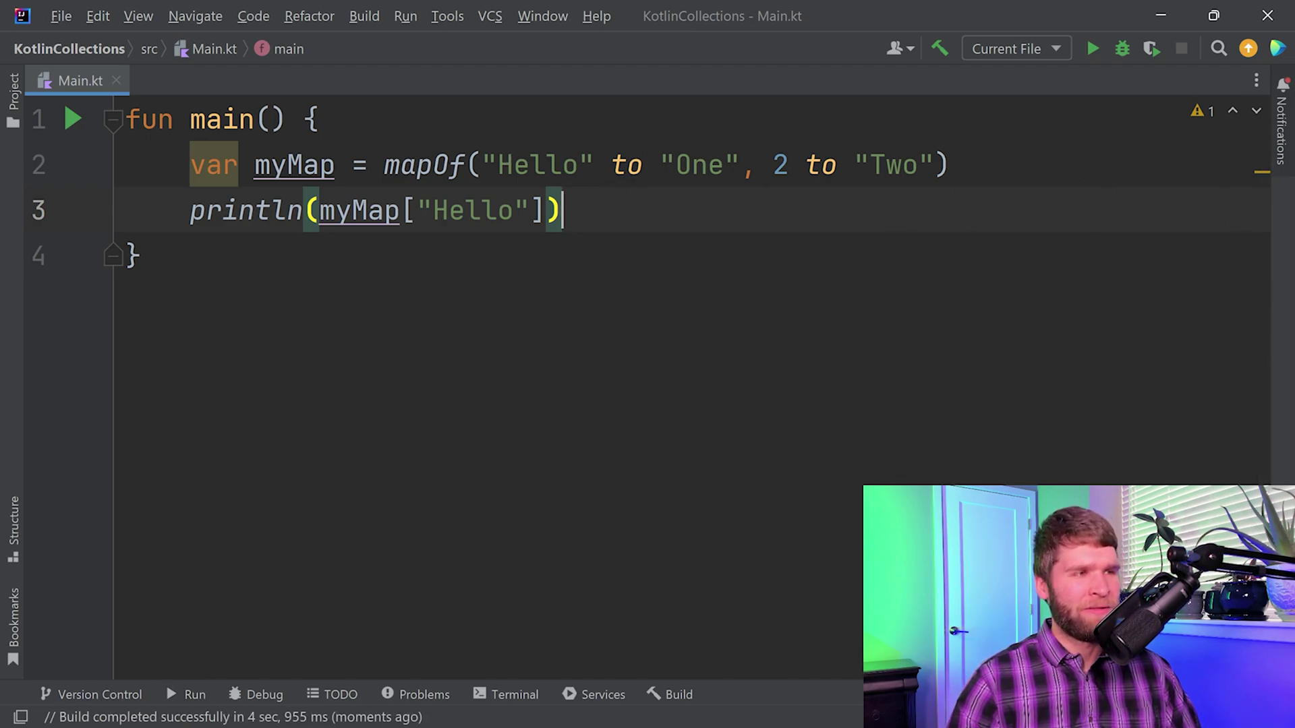
left_click(1089, 58)
double_click(139, 383)
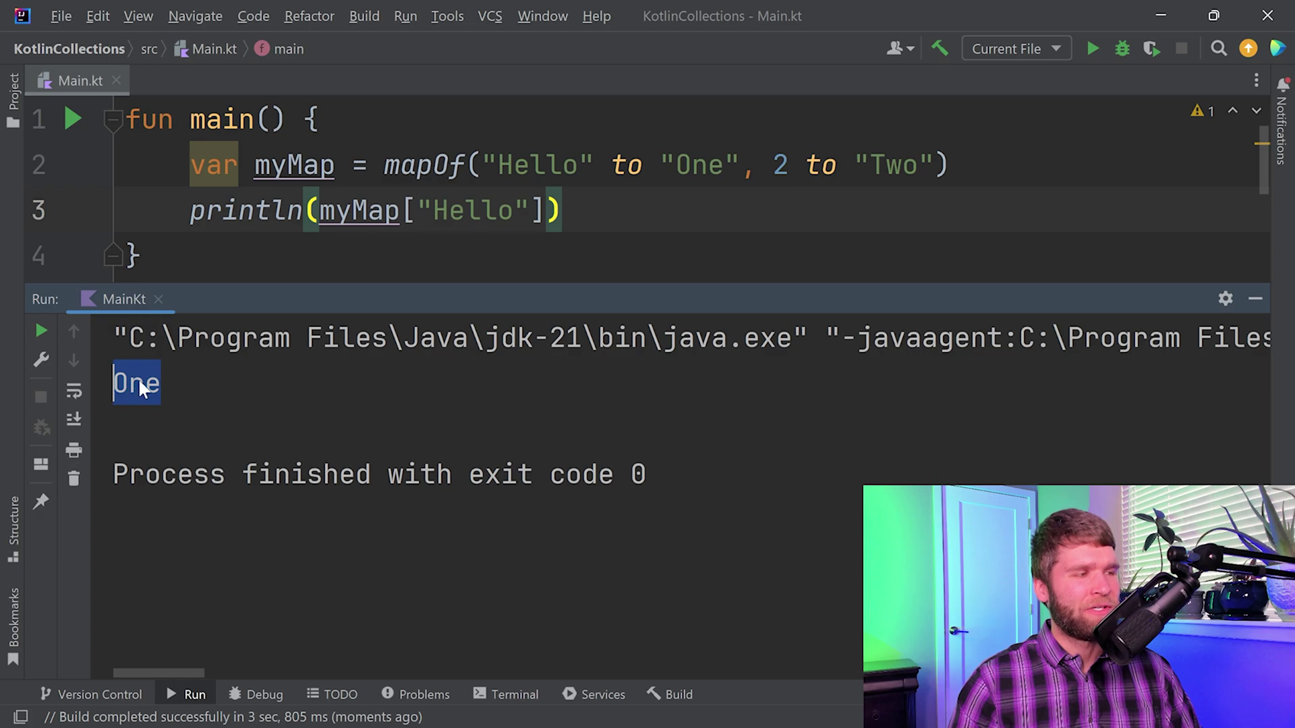
Step: Review the "Hello" lookup and the map keys "Hello" and 2 in the definition
left_click(425, 211)
key("ctrl+w")
key("ctrl+w")
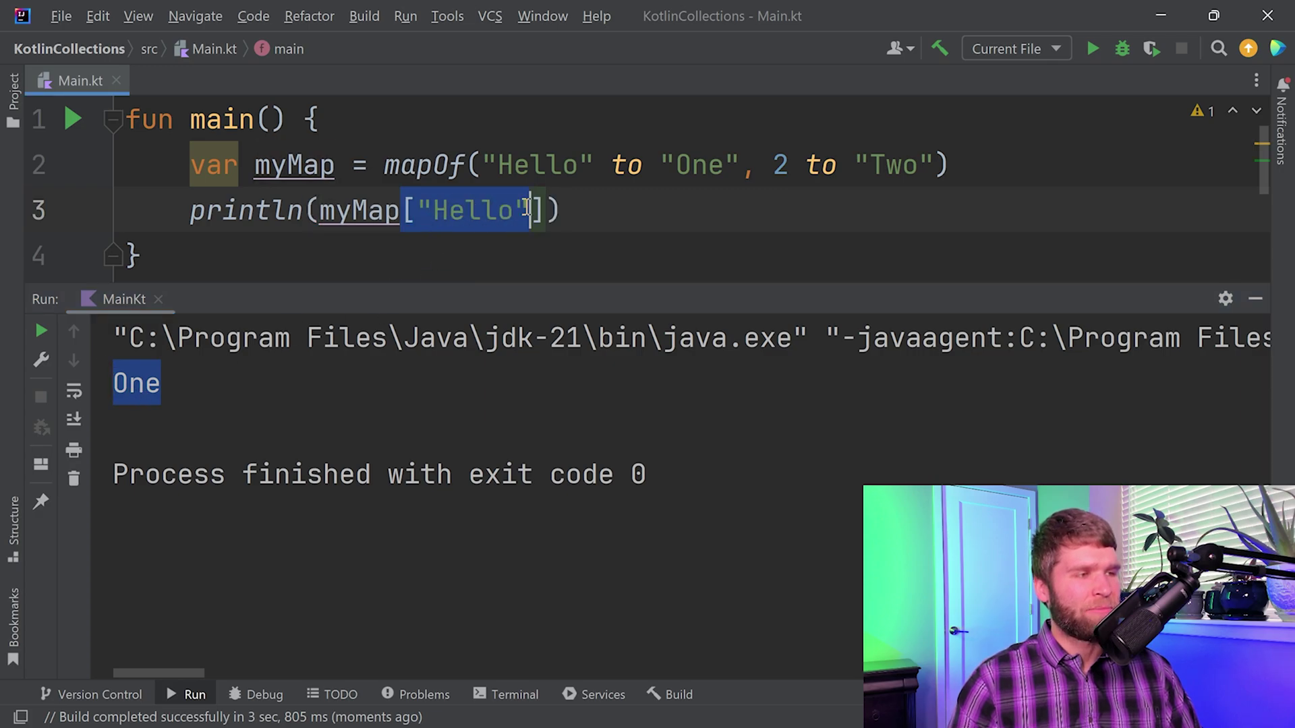
key("ctrl+w")
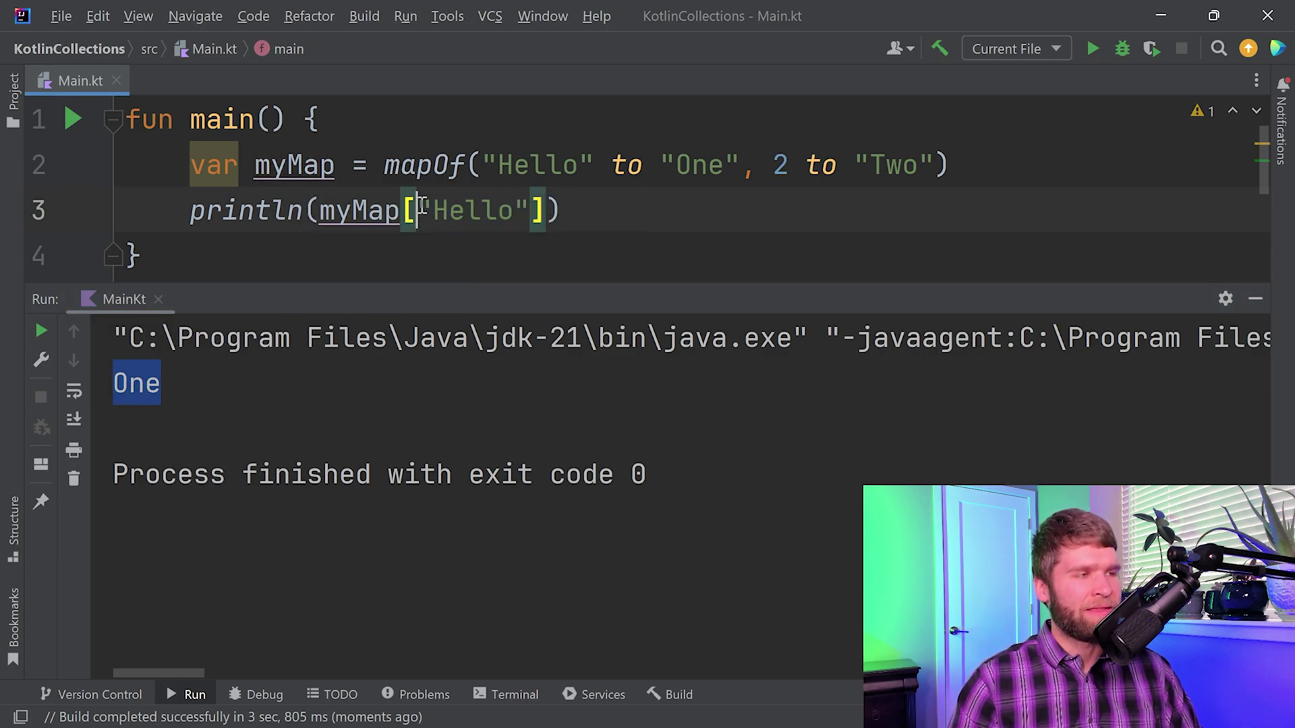
left_click_drag(418, 210, 522, 206)
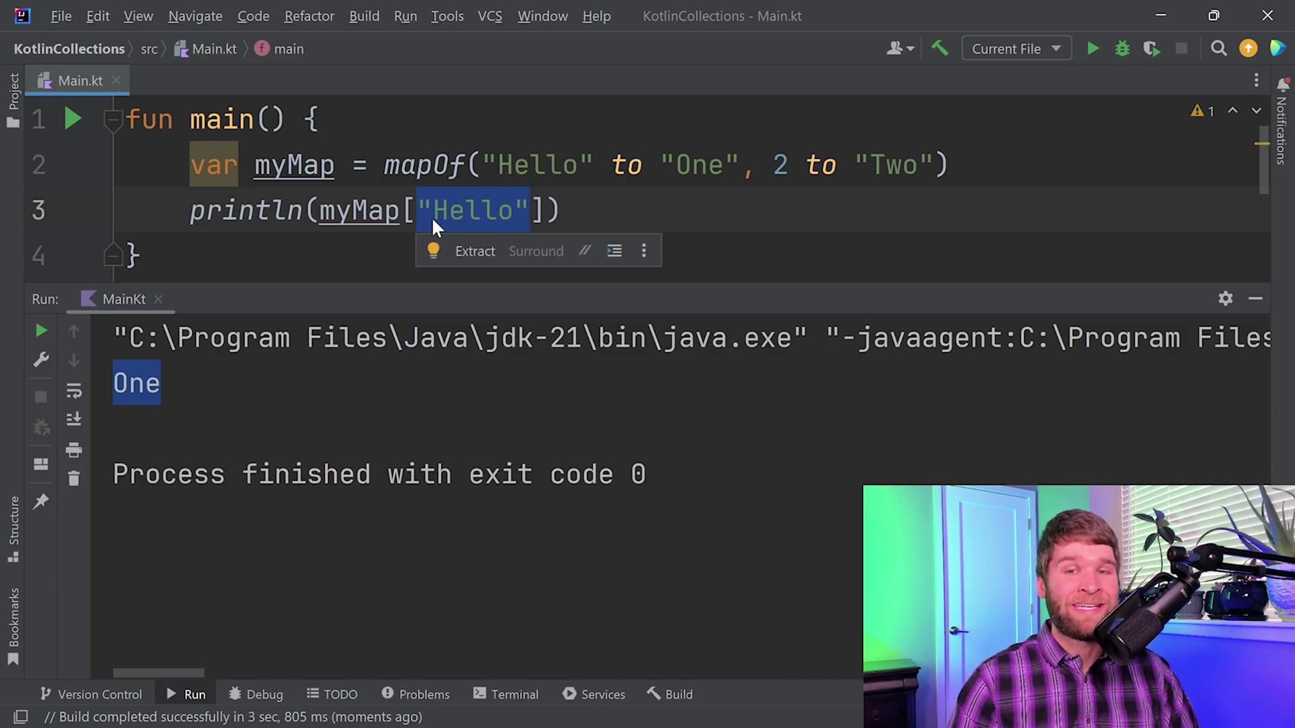
left_click_drag(484, 164, 588, 166)
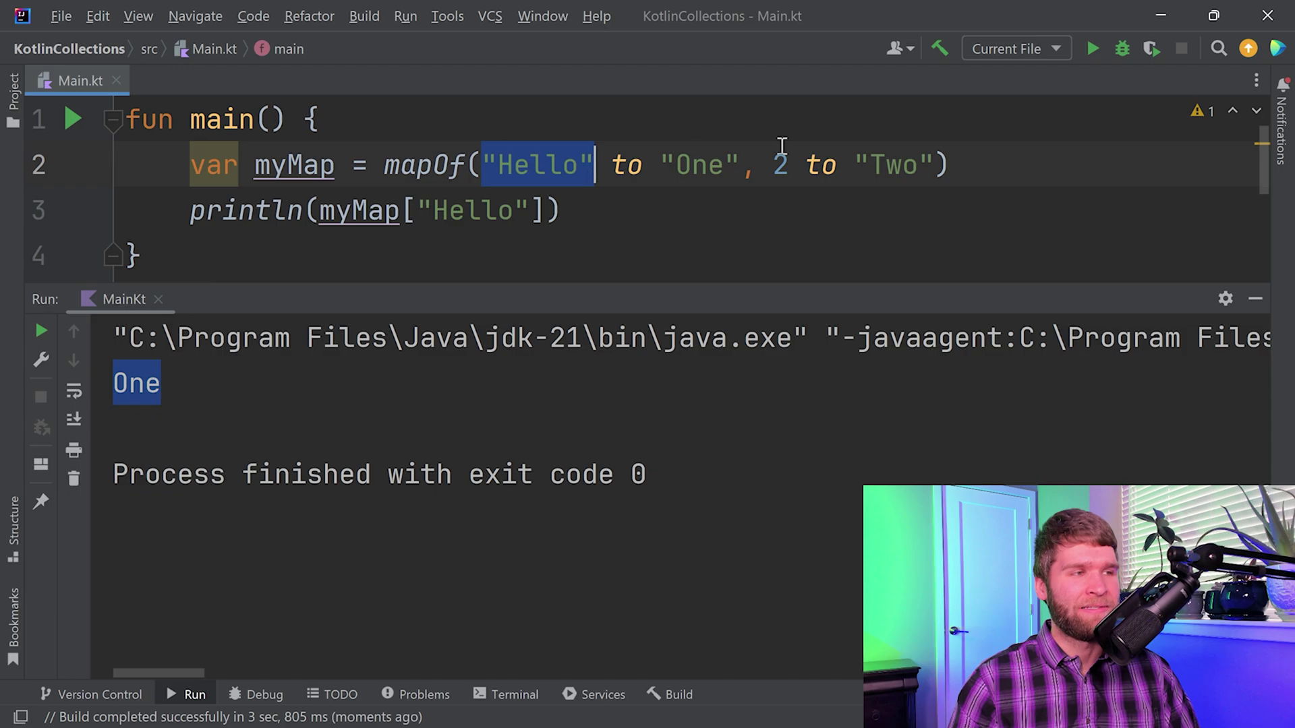
left_click_drag(757, 166, 790, 165)
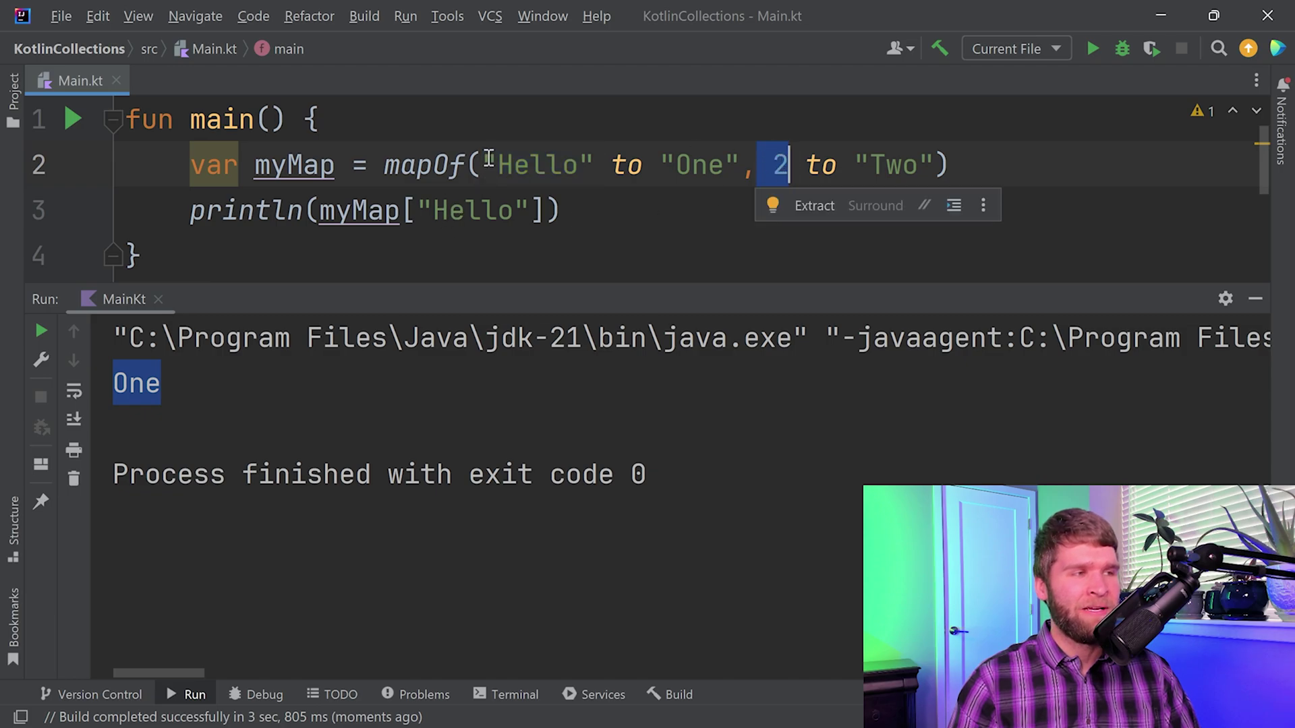
left_click_drag(482, 165, 741, 166)
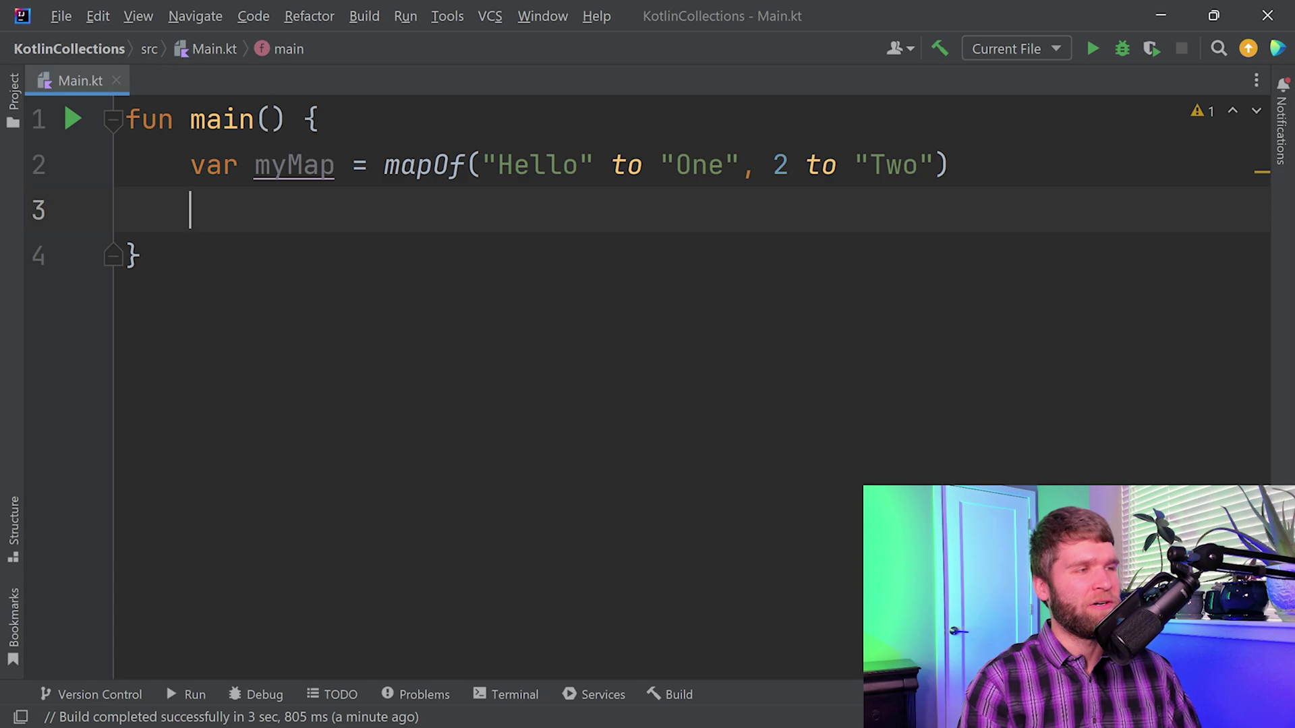
type("val key ")
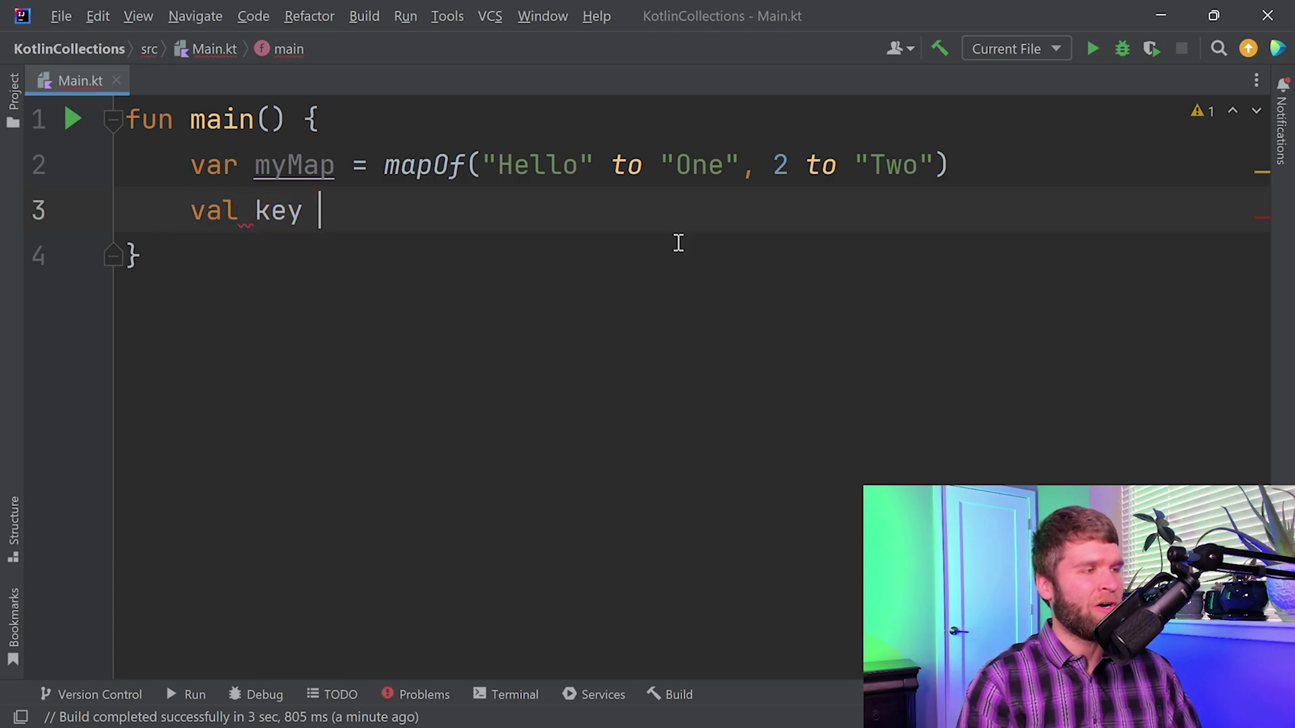
type("= \"Hello\"")
Step: Add val key = "Hello" and if (key in myMap) { println(myMap[key]) }, run to print One
key("Return")
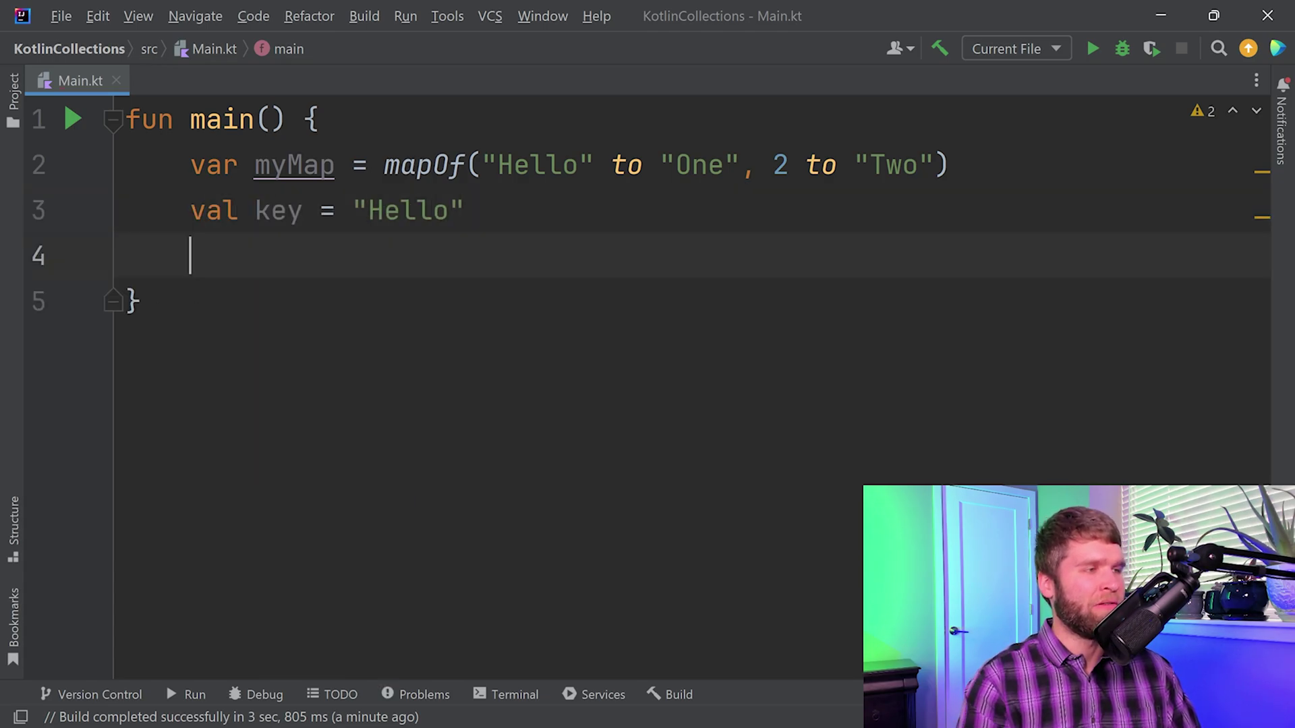
type("if (key ")
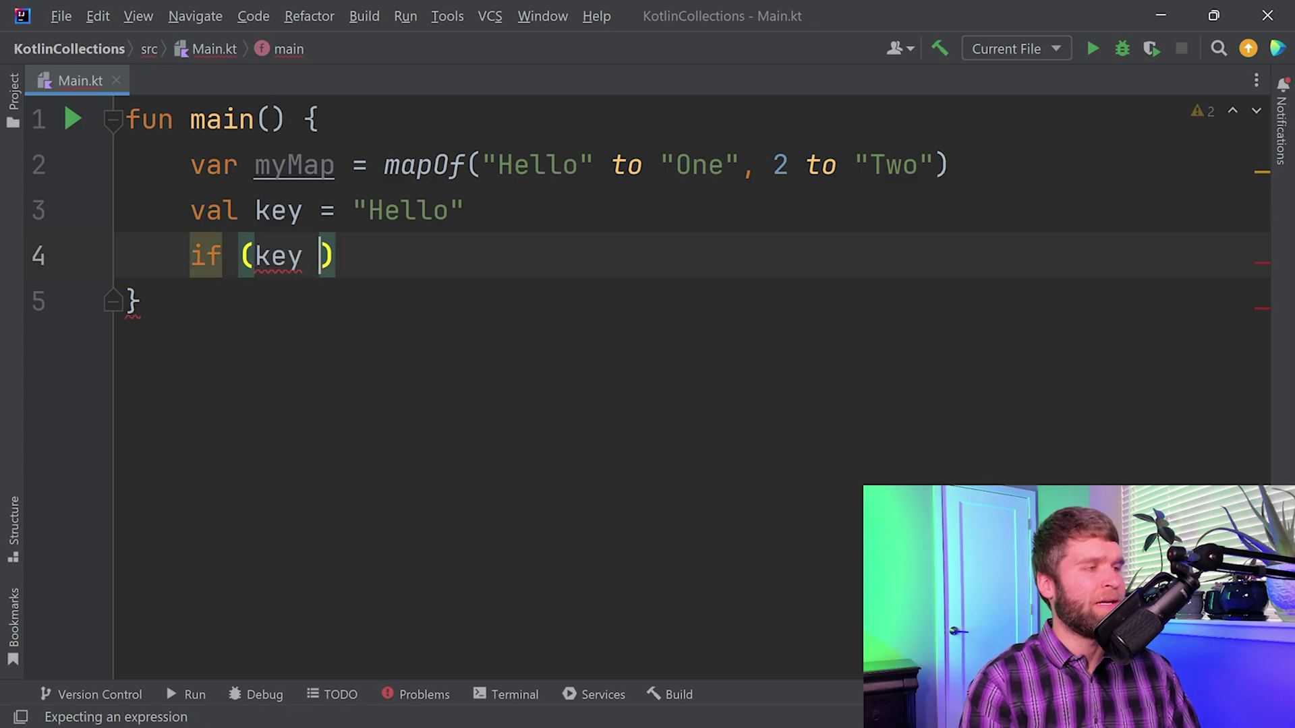
type("in my")
key("Return")
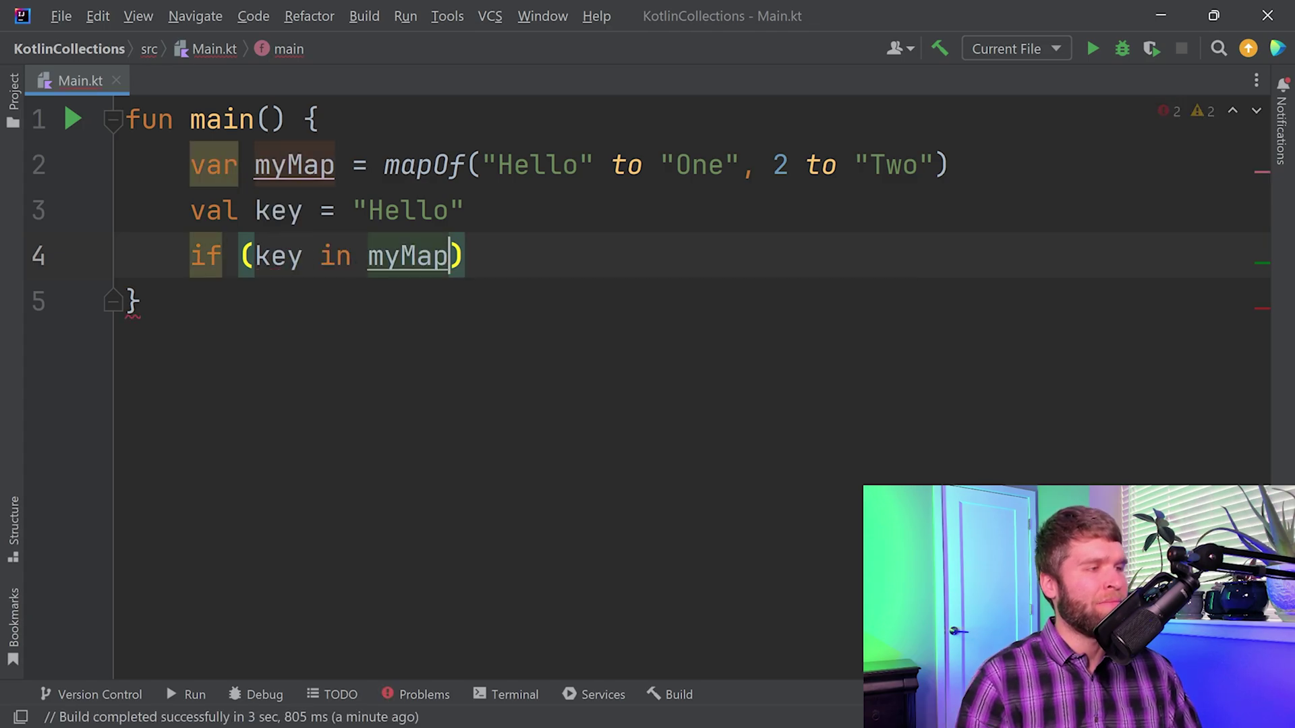
type(") {")
key("Return")
type("println")
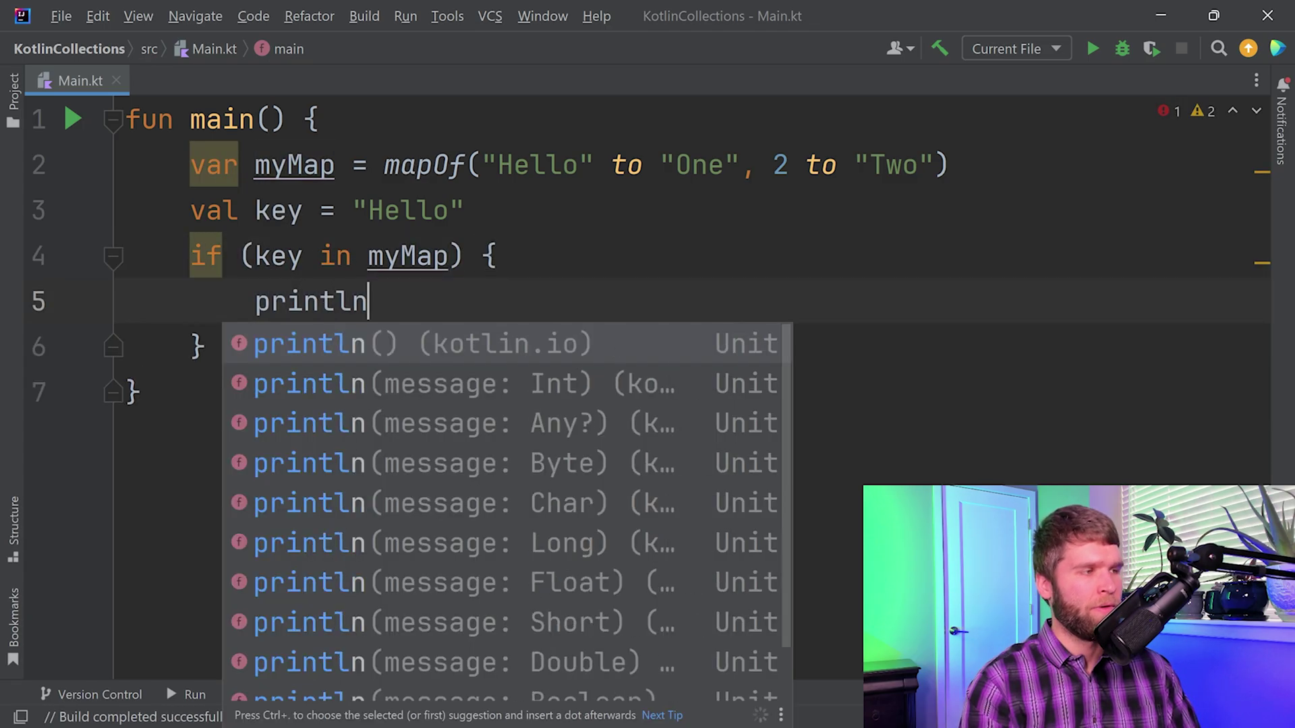
key("Return")
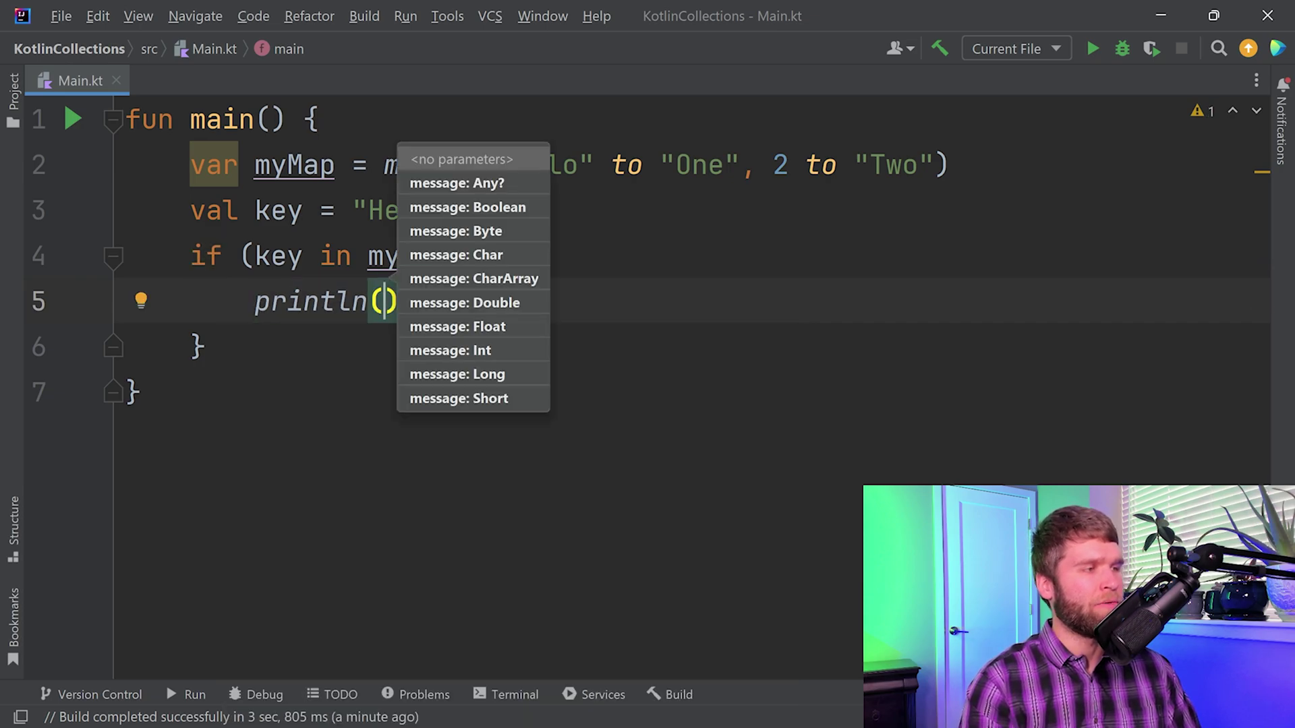
type("my")
key("Return")
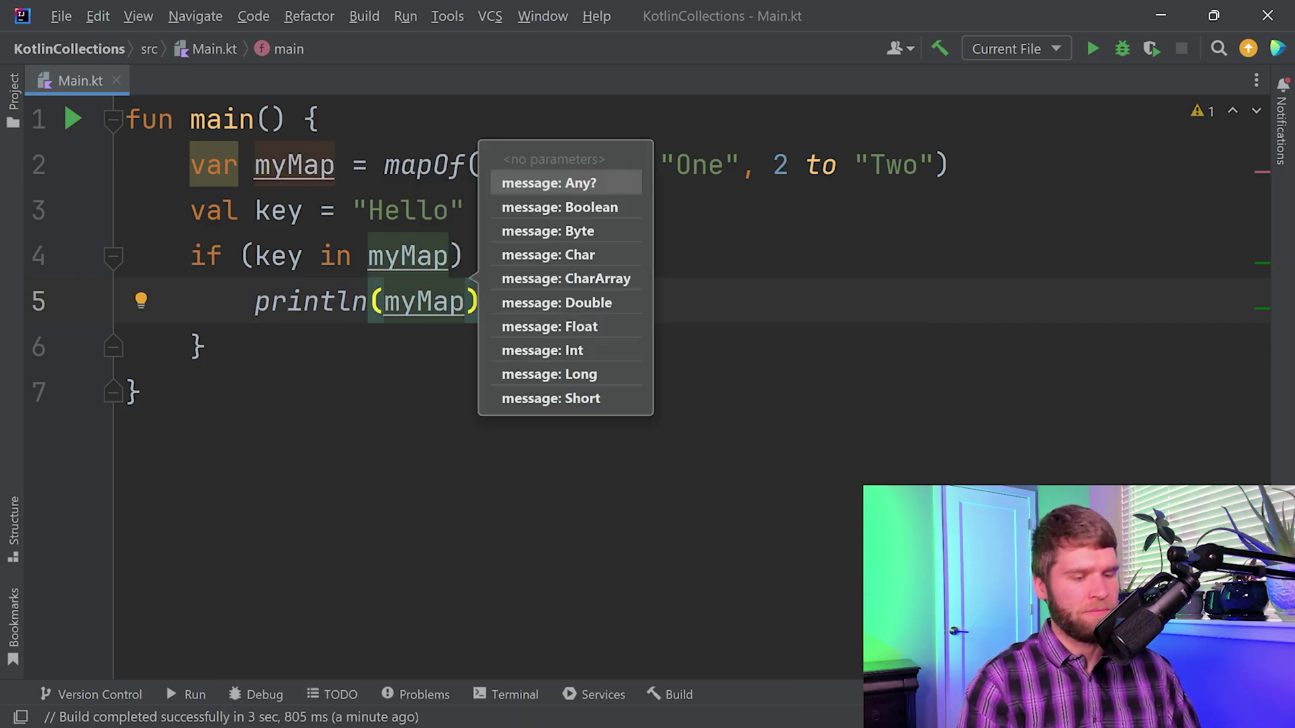
type("[kje")
key("BackSpace")
key("BackSpace")
type("ey")
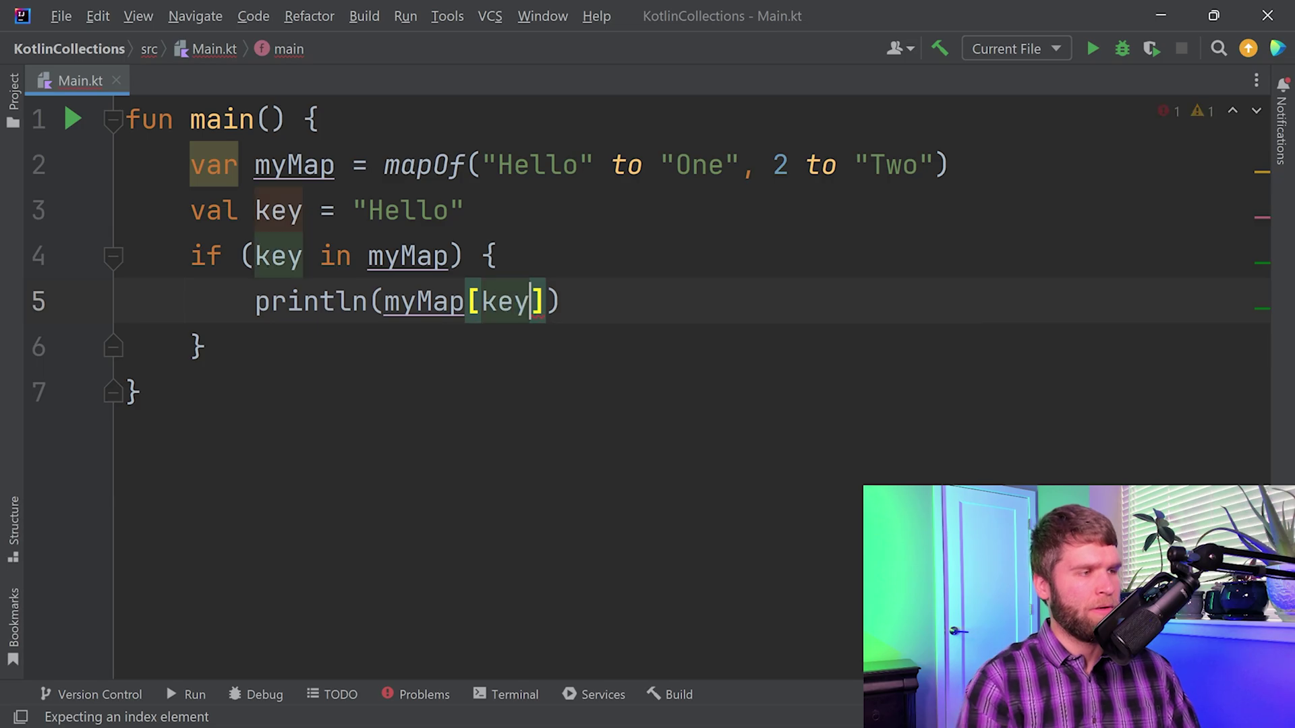
key("shift+F10")
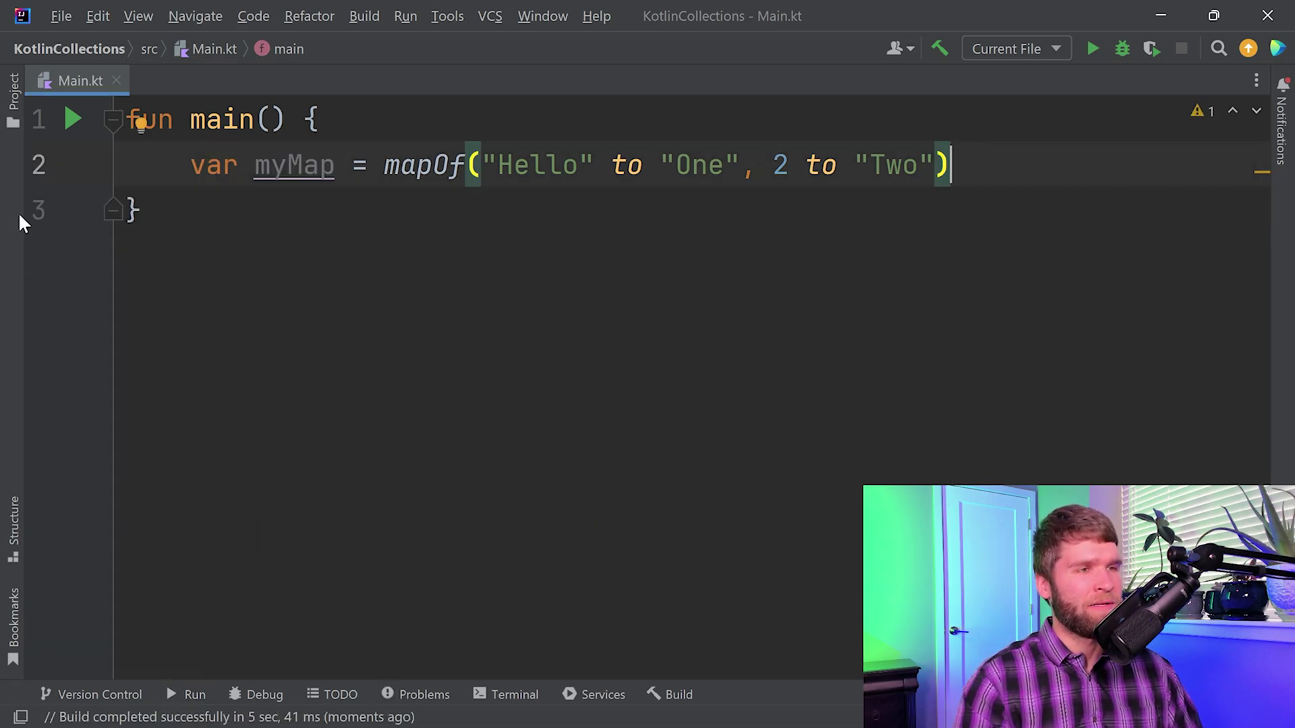
Step: Change the map declaration from mapOf to mutableMapOf
key("Home")
key("ctrl+Right")
key("ctrl+Right")
key("ctrl+Right")
key("ctrl+shift+Right")
type("m")
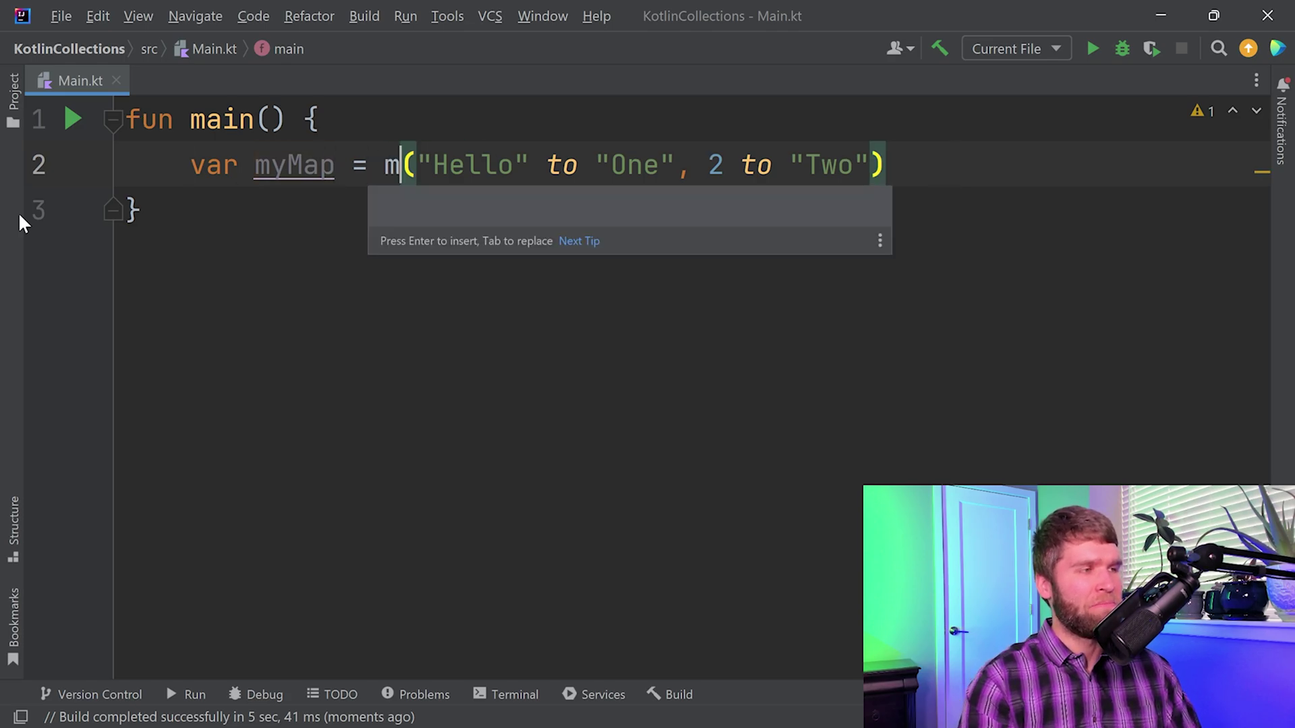
type("u")
key("Return")
Step: Add the line myMap.put("Yo", "Haha") below the map
key("End")
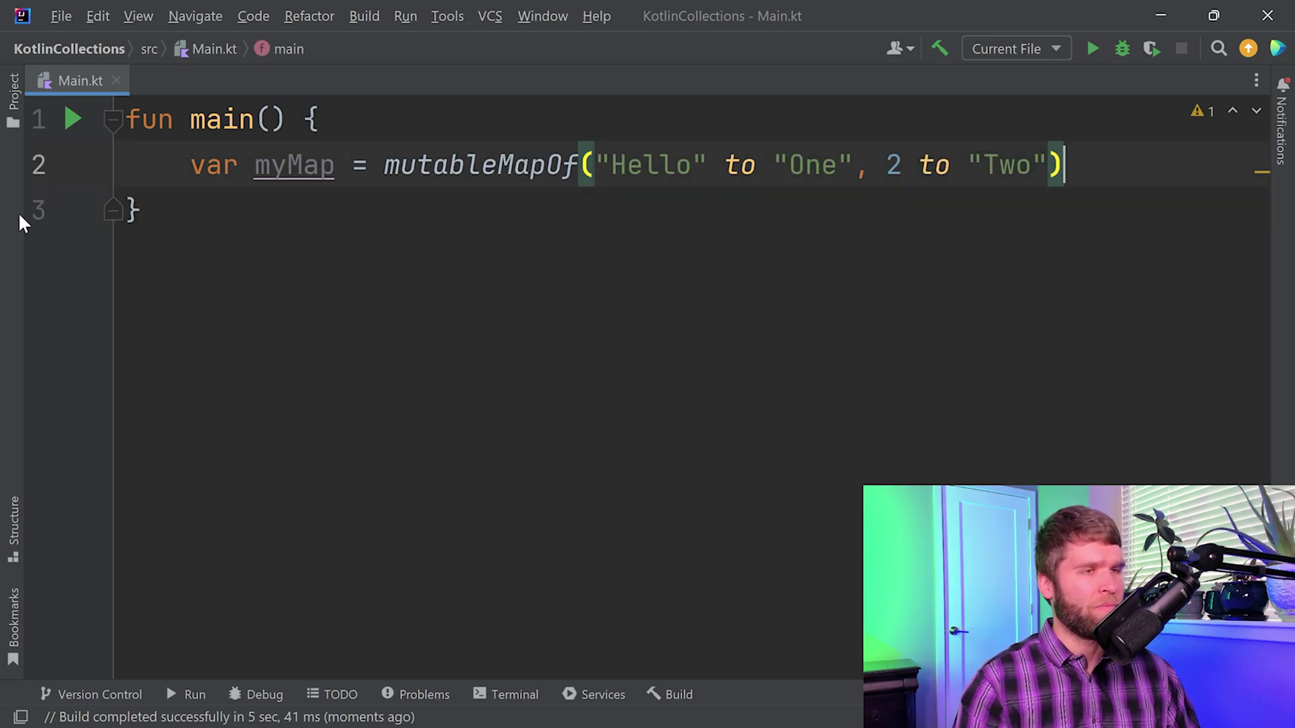
key("Return")
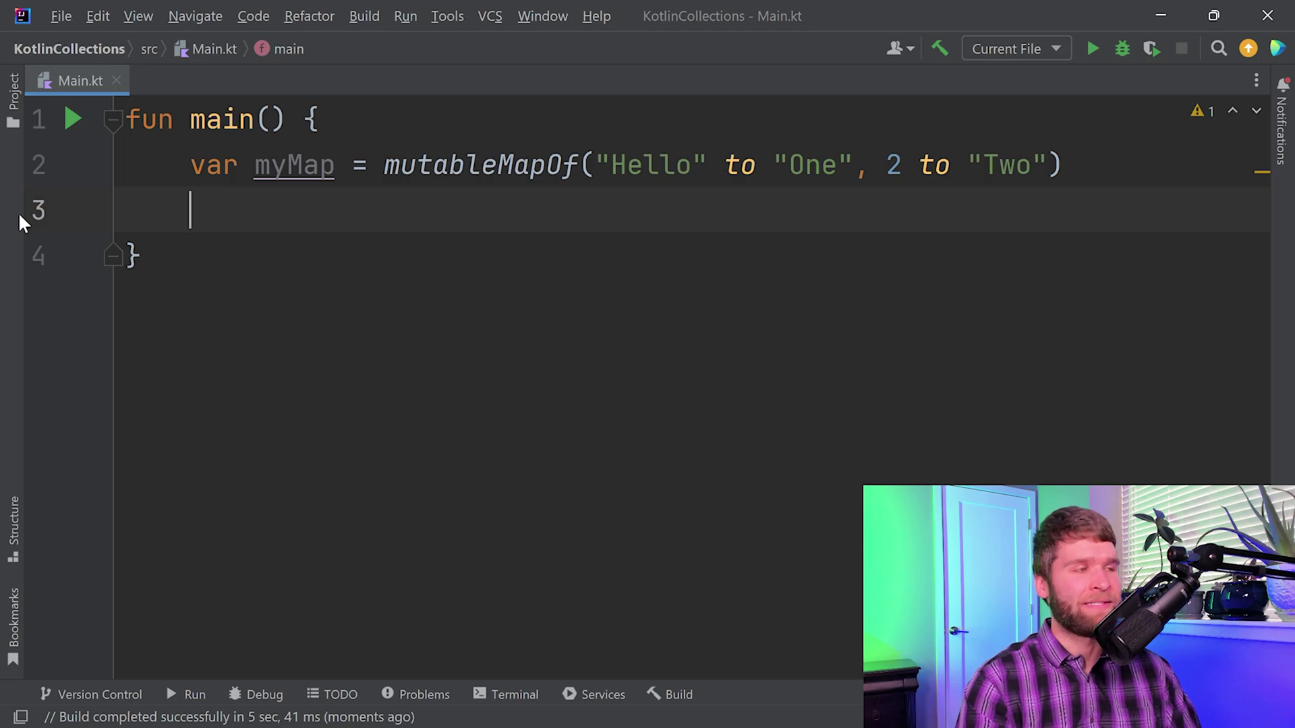
type("myMap.pu")
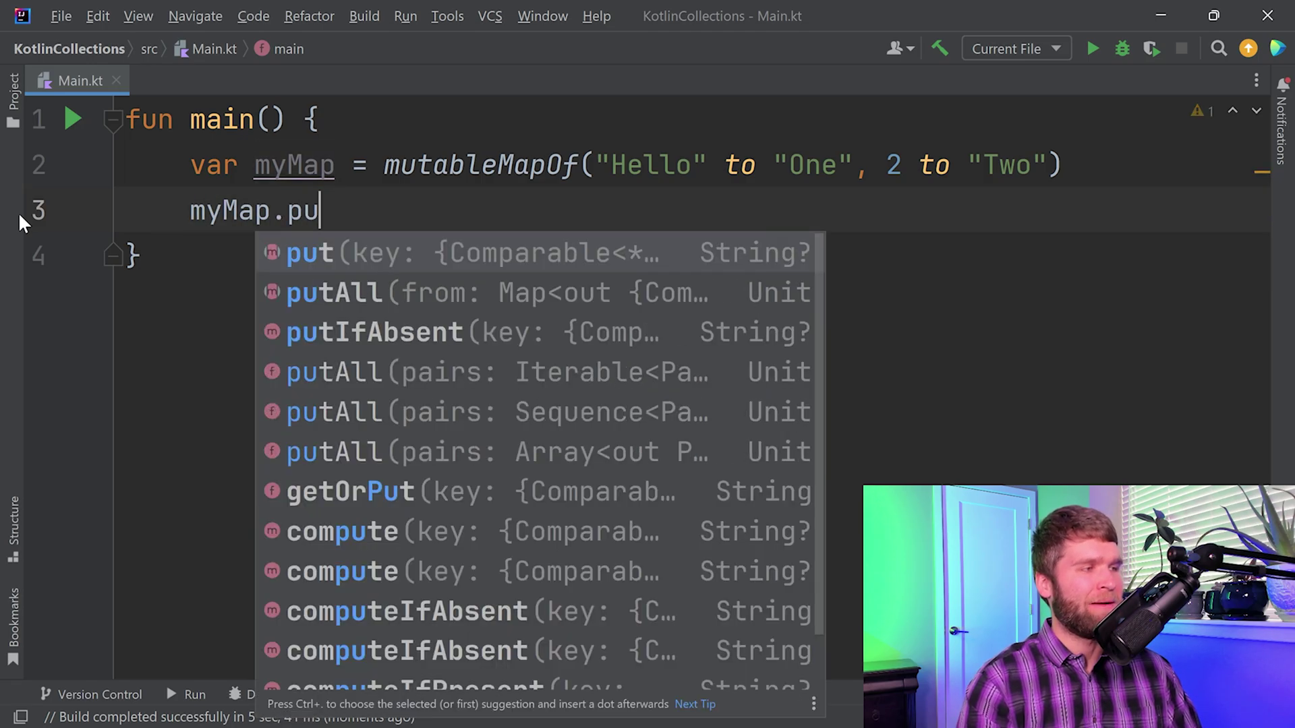
key("Return")
type("\"")
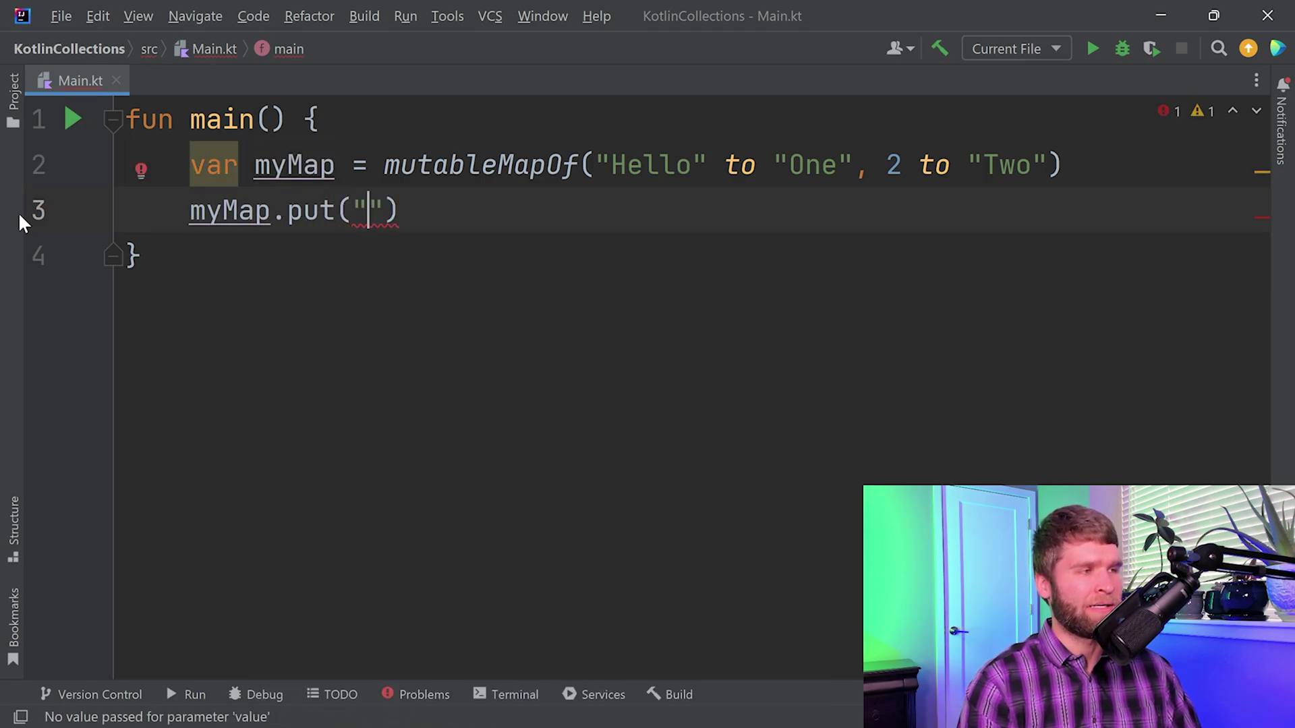
type("Yo\", ")
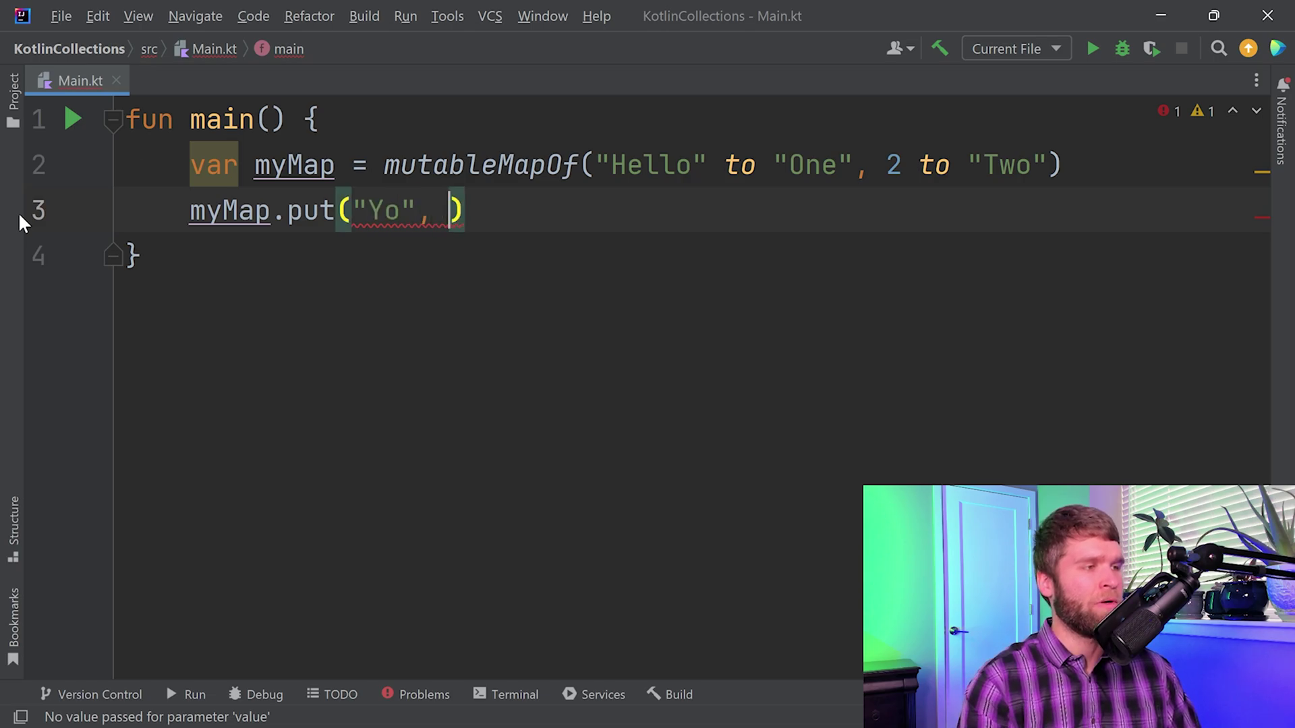
type("\"")
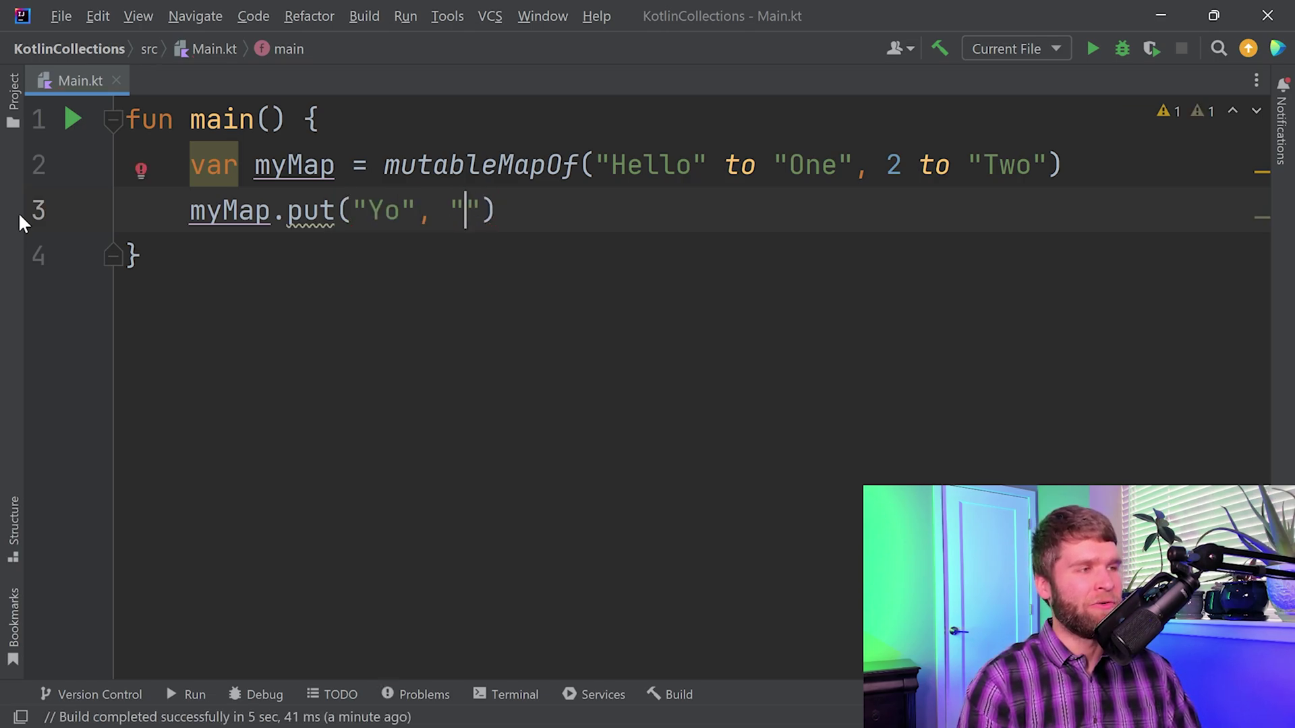
type("Haha\")")
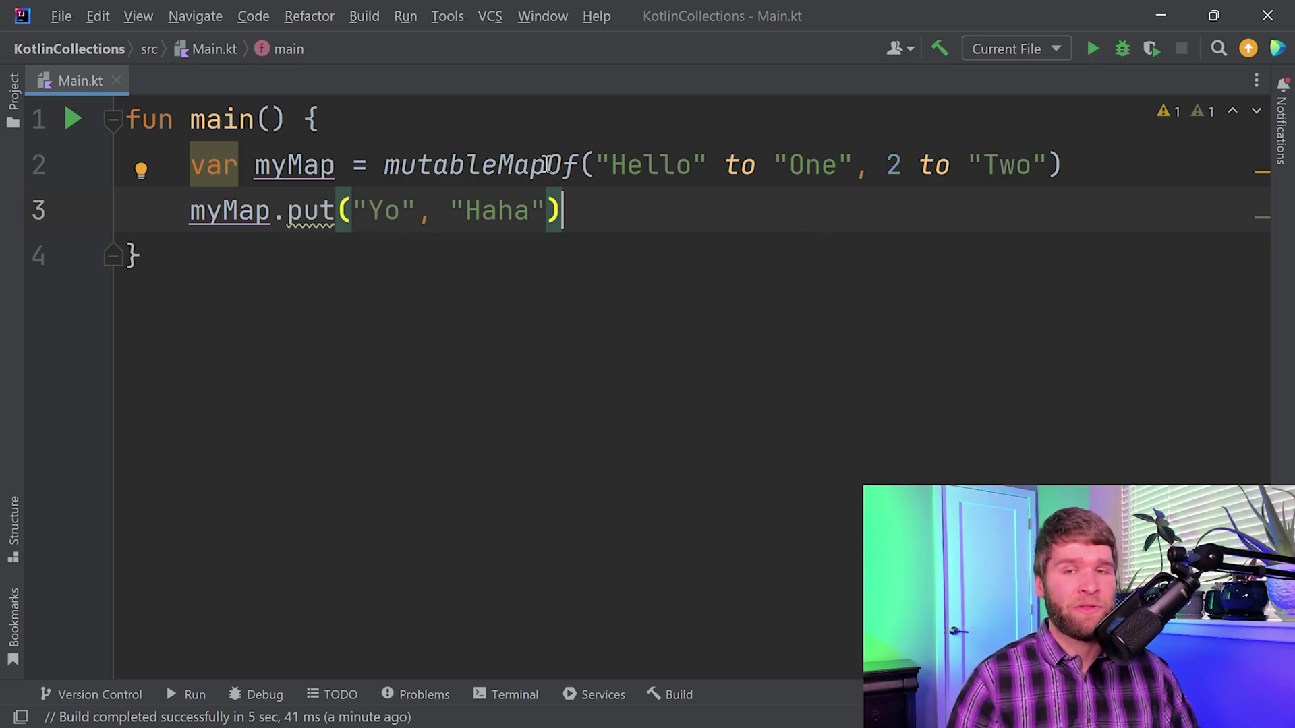
Step: Move the "Yo" key into brackets, writing myMap["Yo"] = before the value
left_click_drag(355, 211, 416, 210)
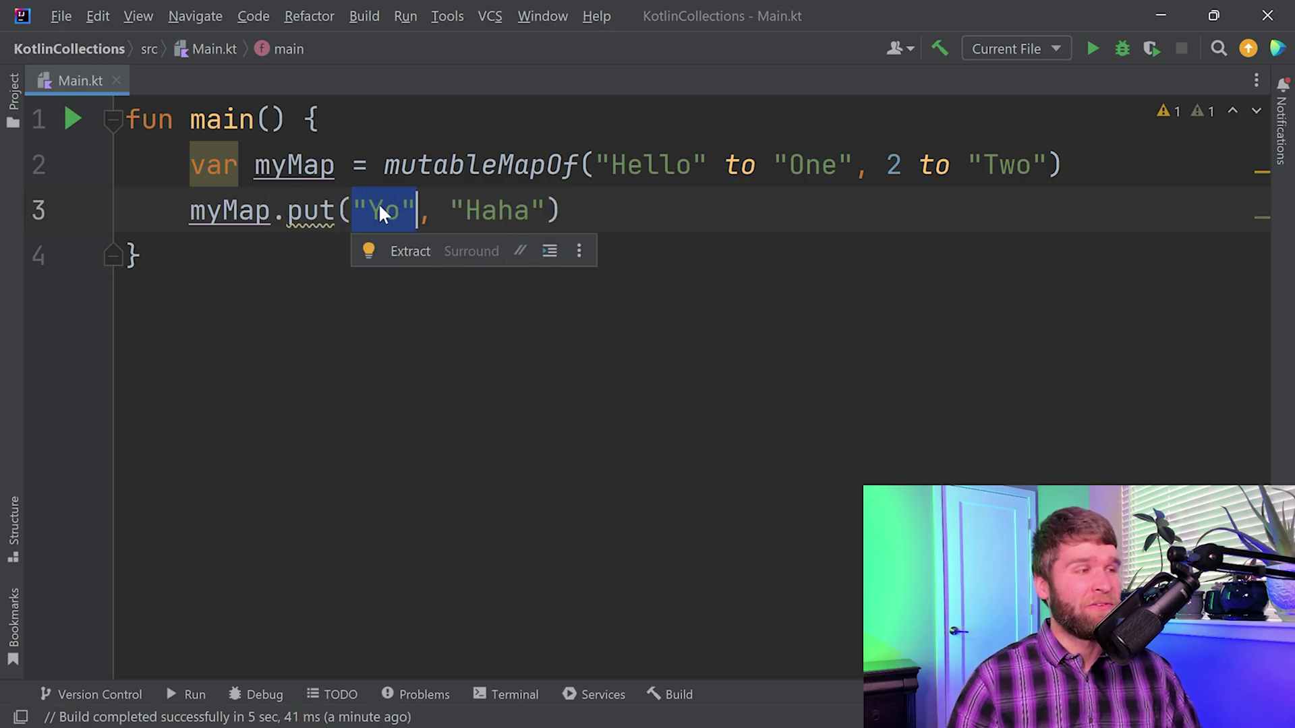
left_click_drag(271, 211, 288, 210)
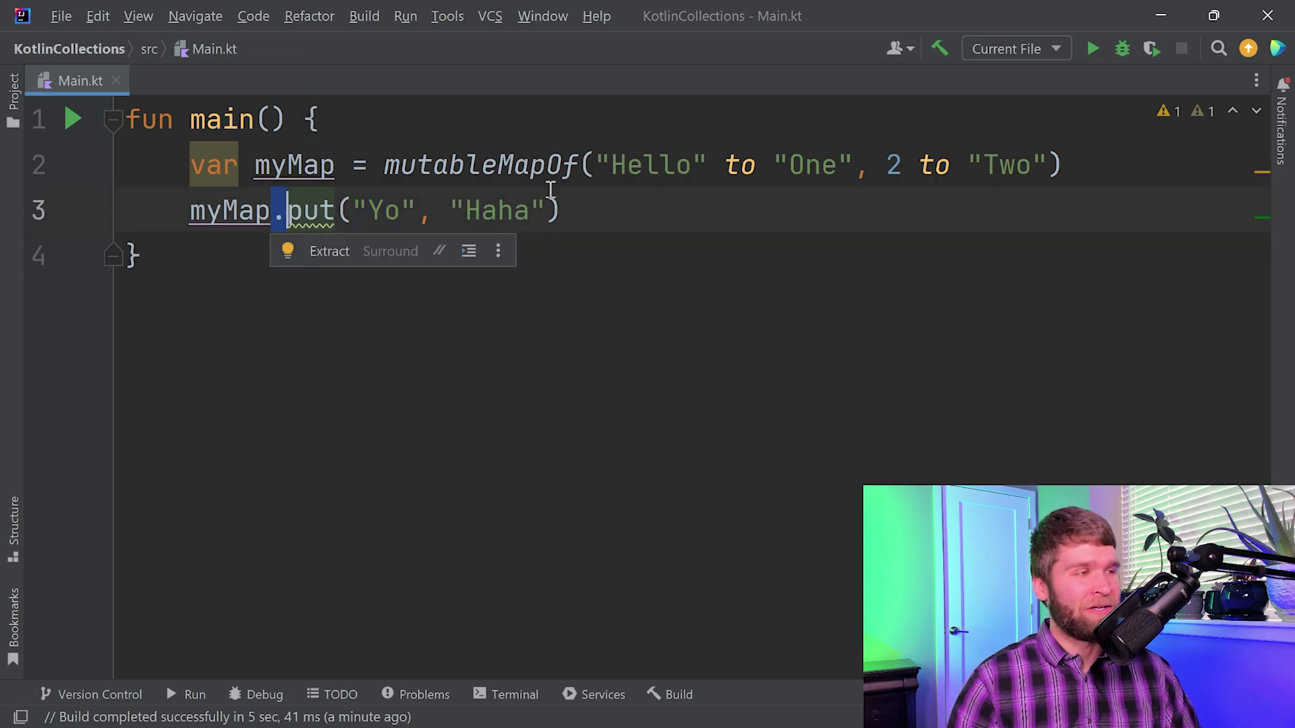
key("Left")
type("[")
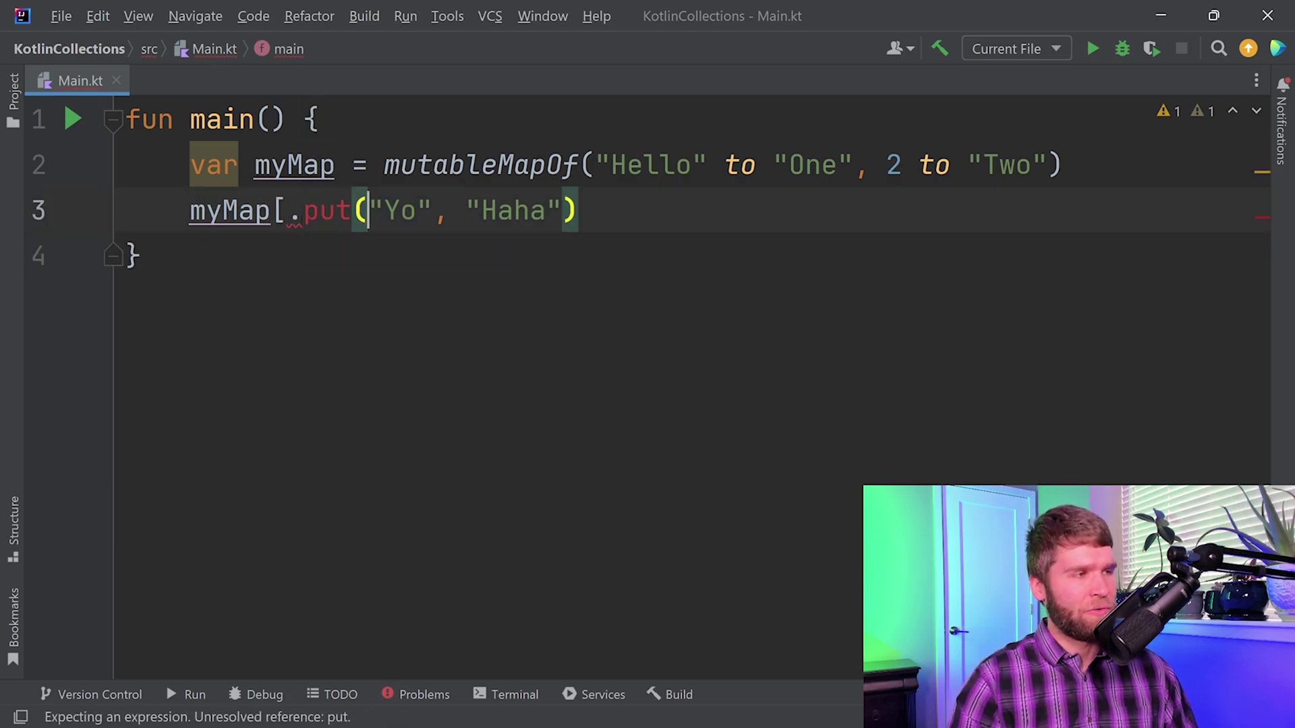
left_click_drag(370, 211, 384, 211)
key("shift+Right")
key("shift+Right")
key("shift+Right")
key("ctrl+x")
key("Left")
key("Left")
key("Left")
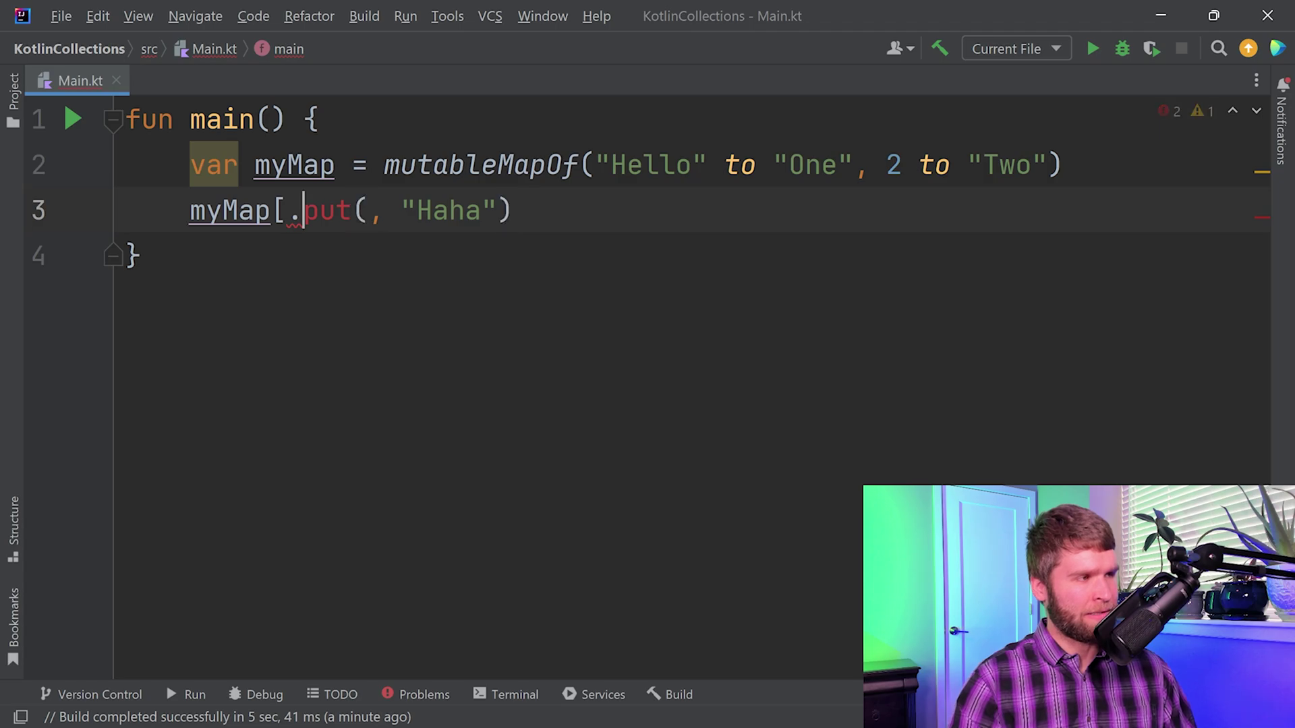
key("Left")
key("ctrl+v")
type("] ")
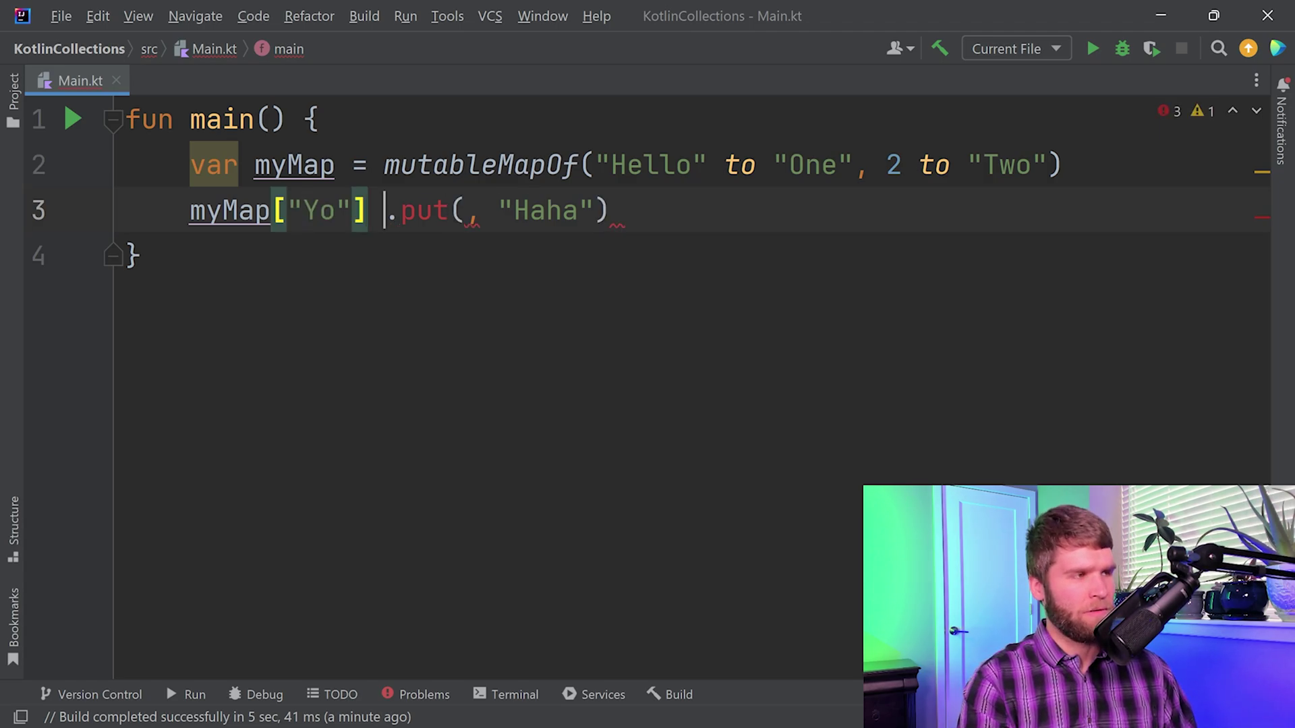
type("-")
key("BackSpace")
key("BackSpace")
type("=")
Step: Remove the leftover .put( and closing parenthesis, leaving myMap["Yo"] = "Haha"
key("shift+Right")
key("shift+Right")
key("shift+Right")
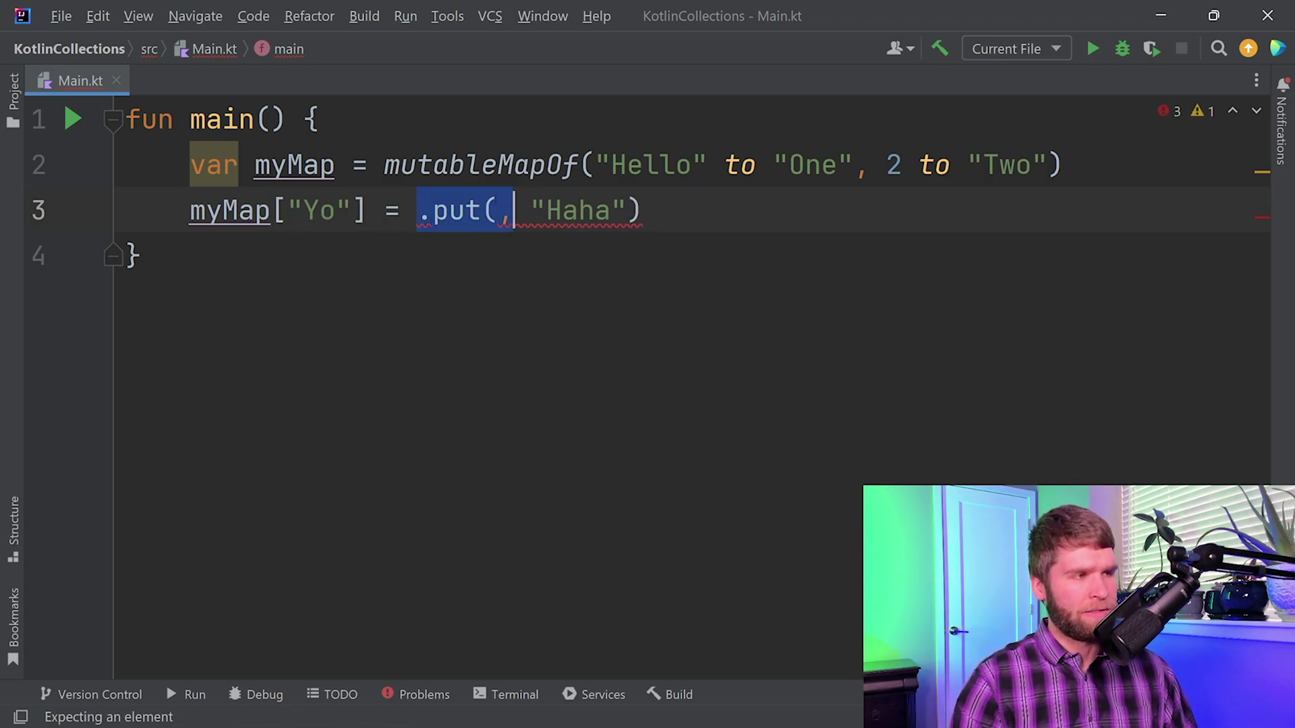
key("shift+Right")
key("BackSpace")
key("Right")
key("Right")
key("Right")
key("Delete")
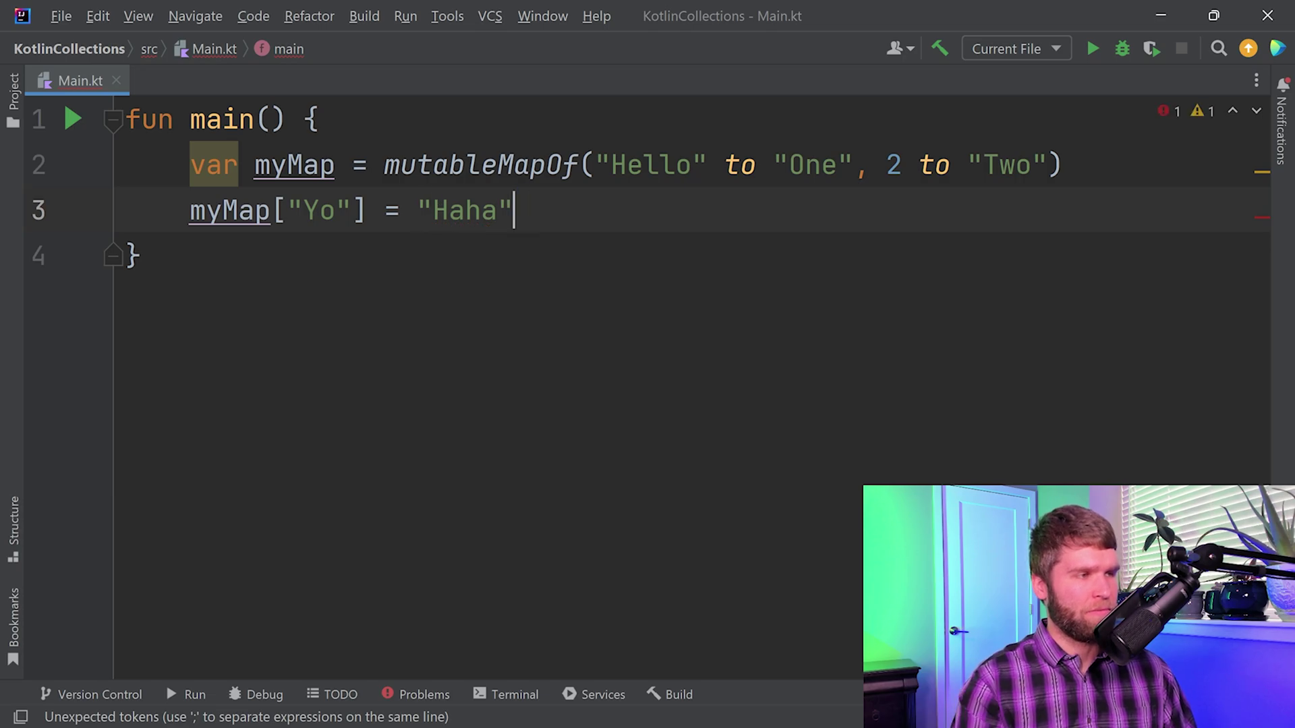
key("Return")
Step: Review the finished myMap["Yo"] = "Haha" assignment before continuing below it
key("Up")
key("shift+Right")
key("shift+Right")
key("shift+Right")
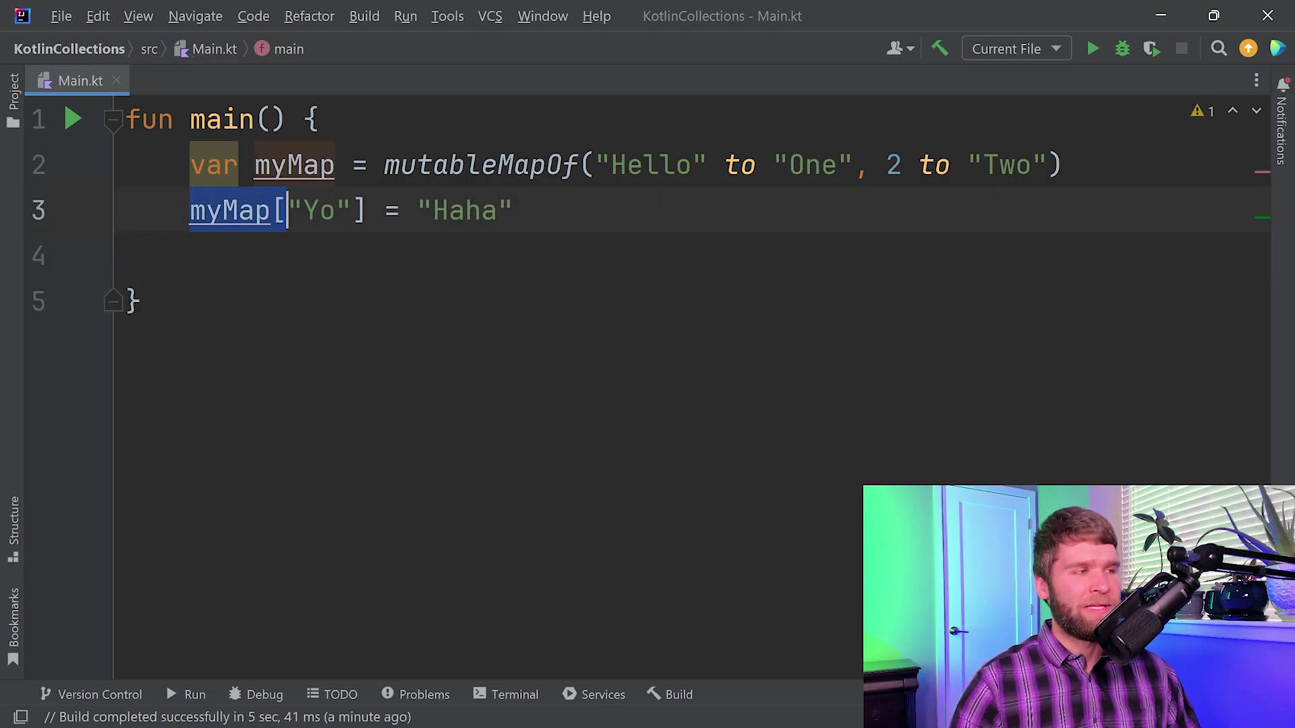
key("shift+Right")
key("shift+Right")
key("shift+Right")
key("shift+Right")
key("shift+Right")
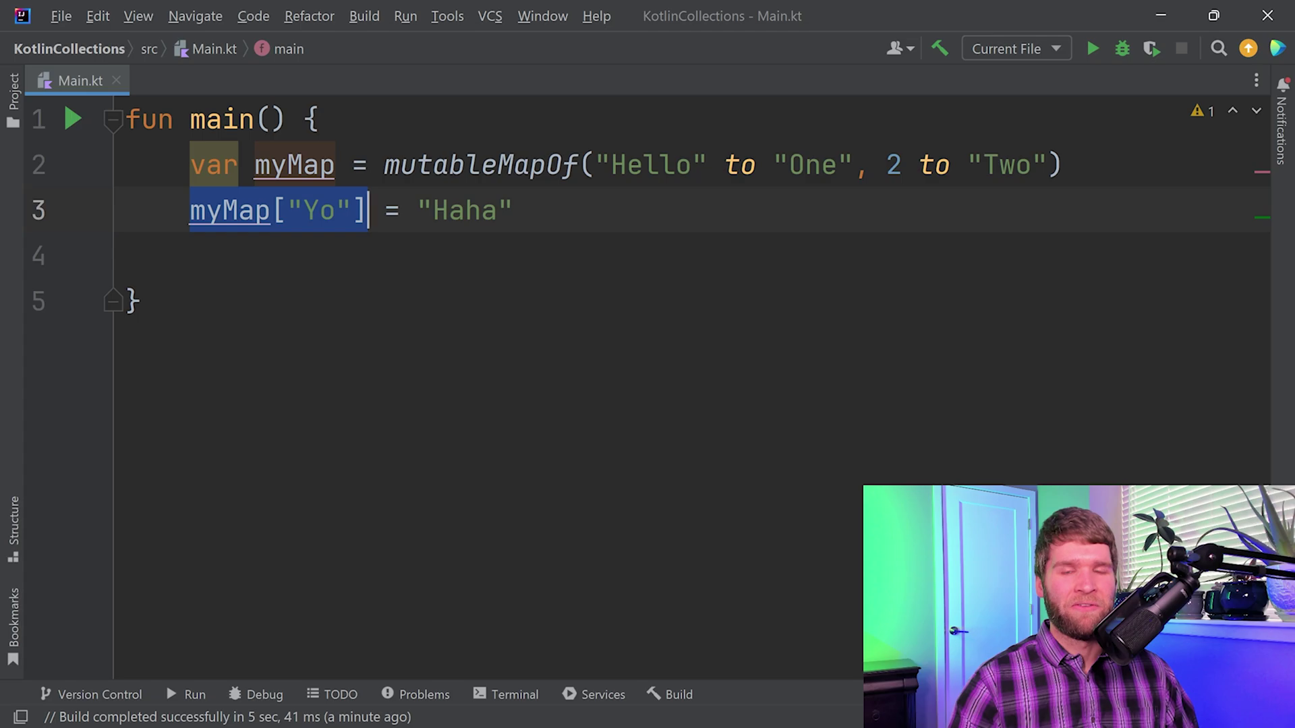
key("Down")
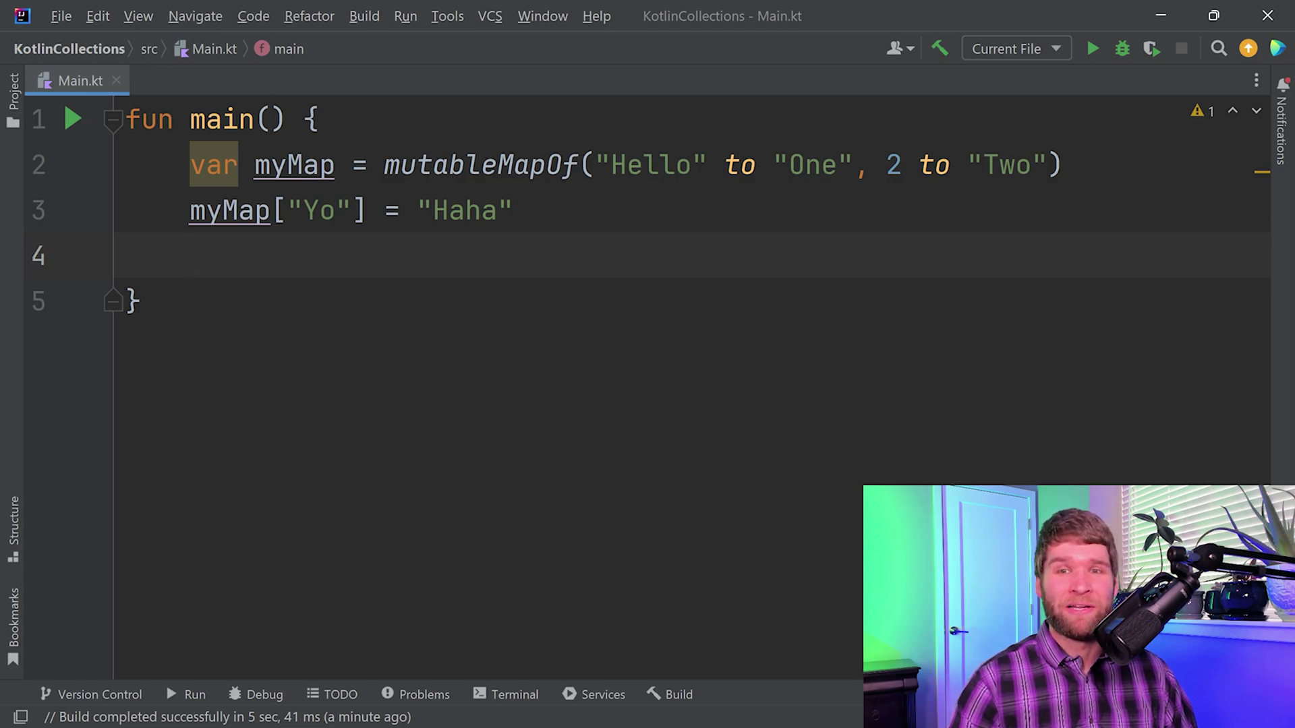
key("Up")
key("shift+Home")
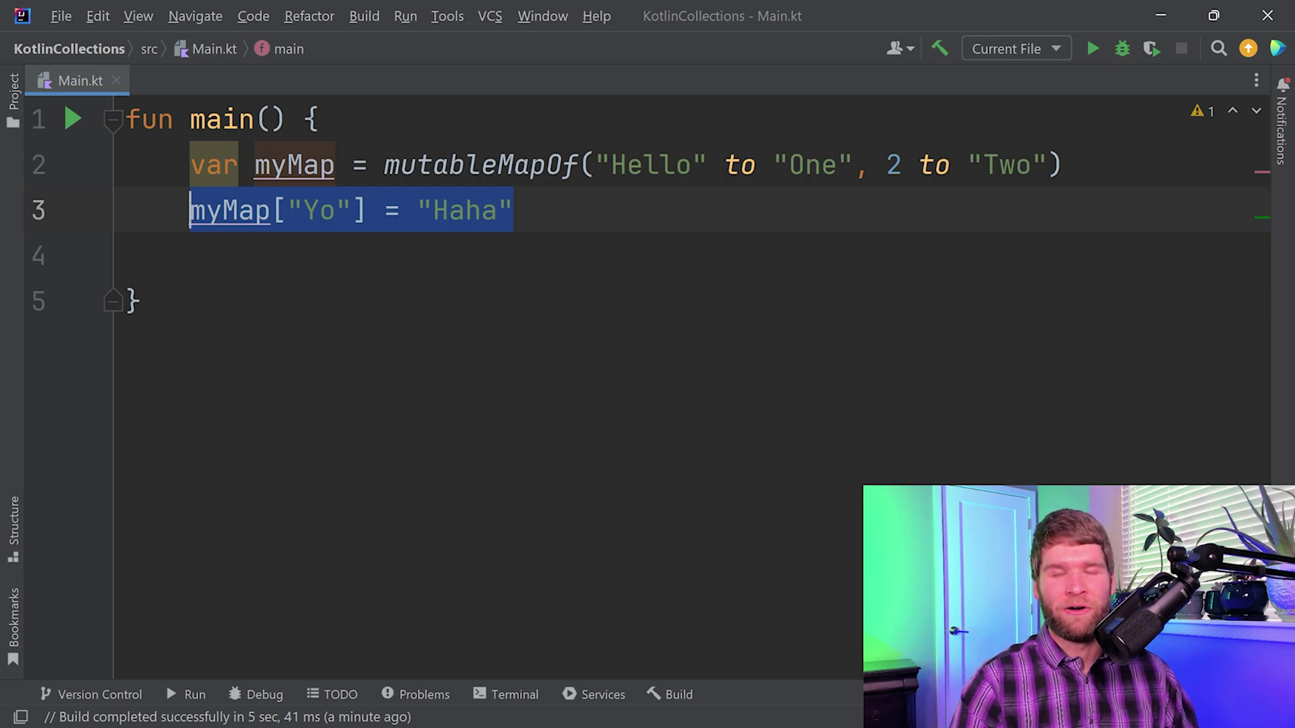
key("Down")
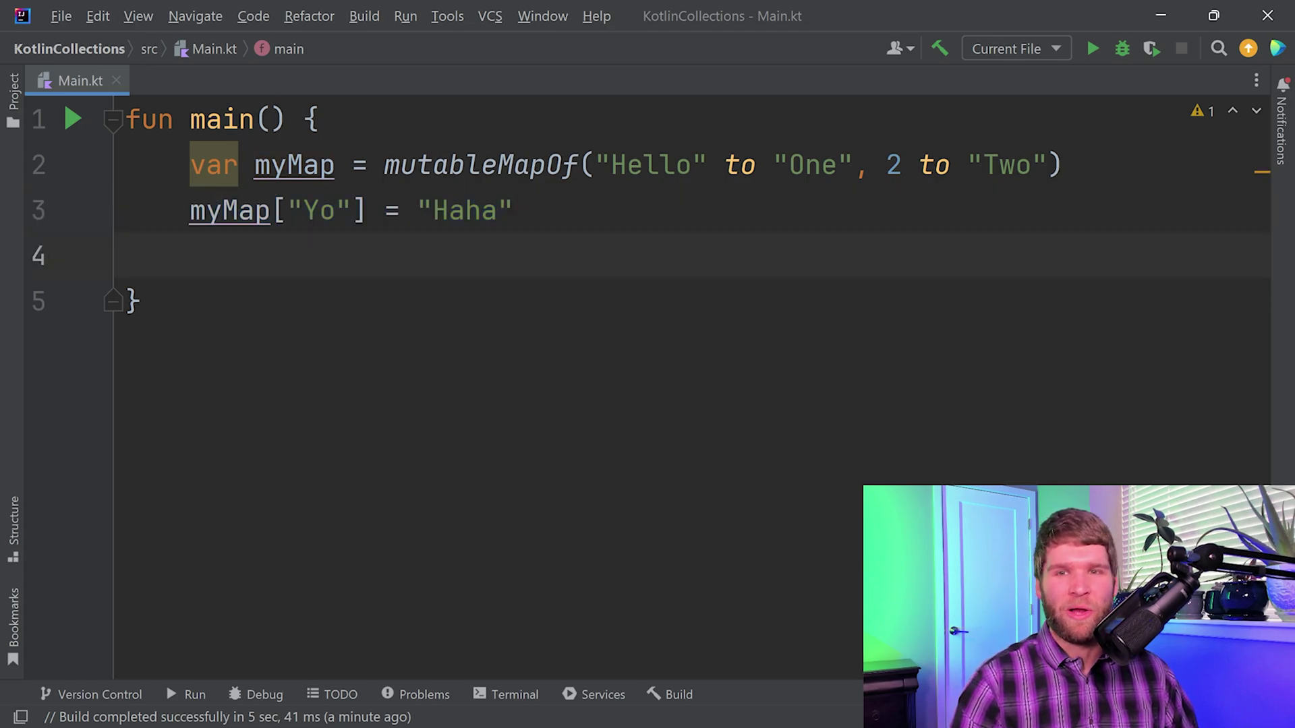
type("prin")
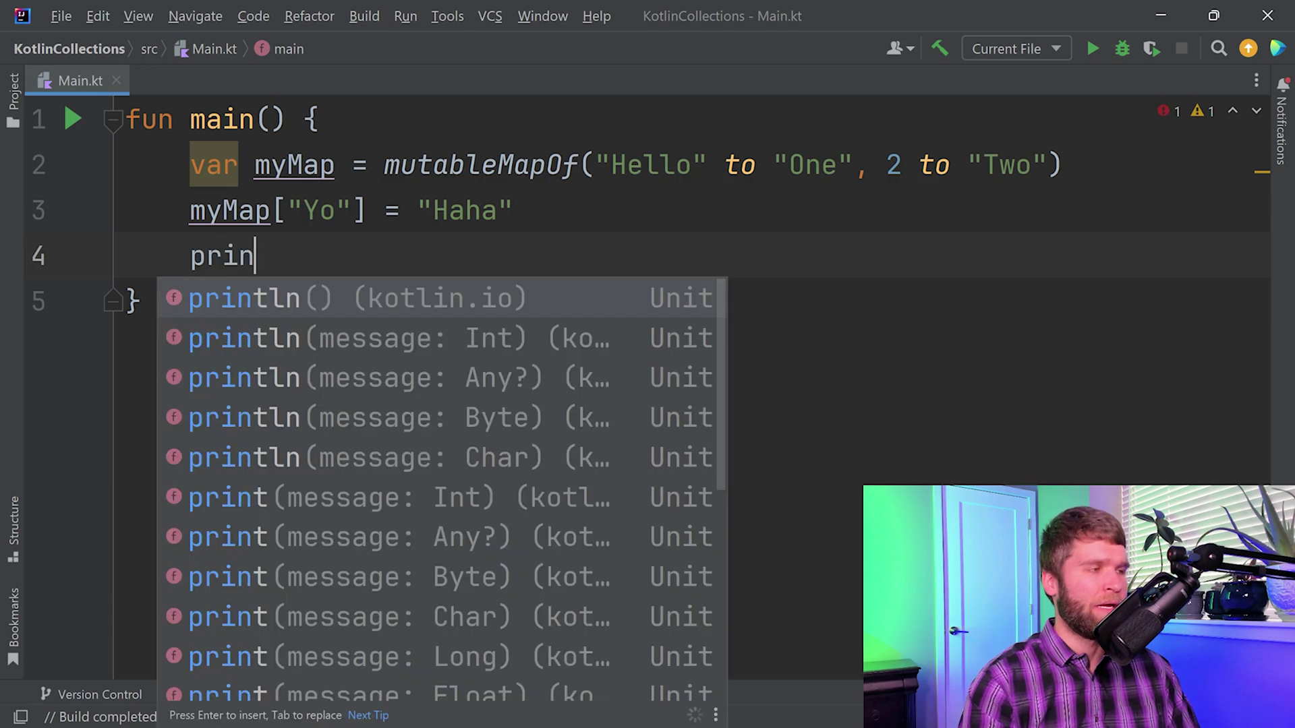
Step: Add println(myMap), run it to get {Hello=One, 2=Two, Yo=Haha}, then hide the output
key("Return")
key("BackSpace")
type("my")
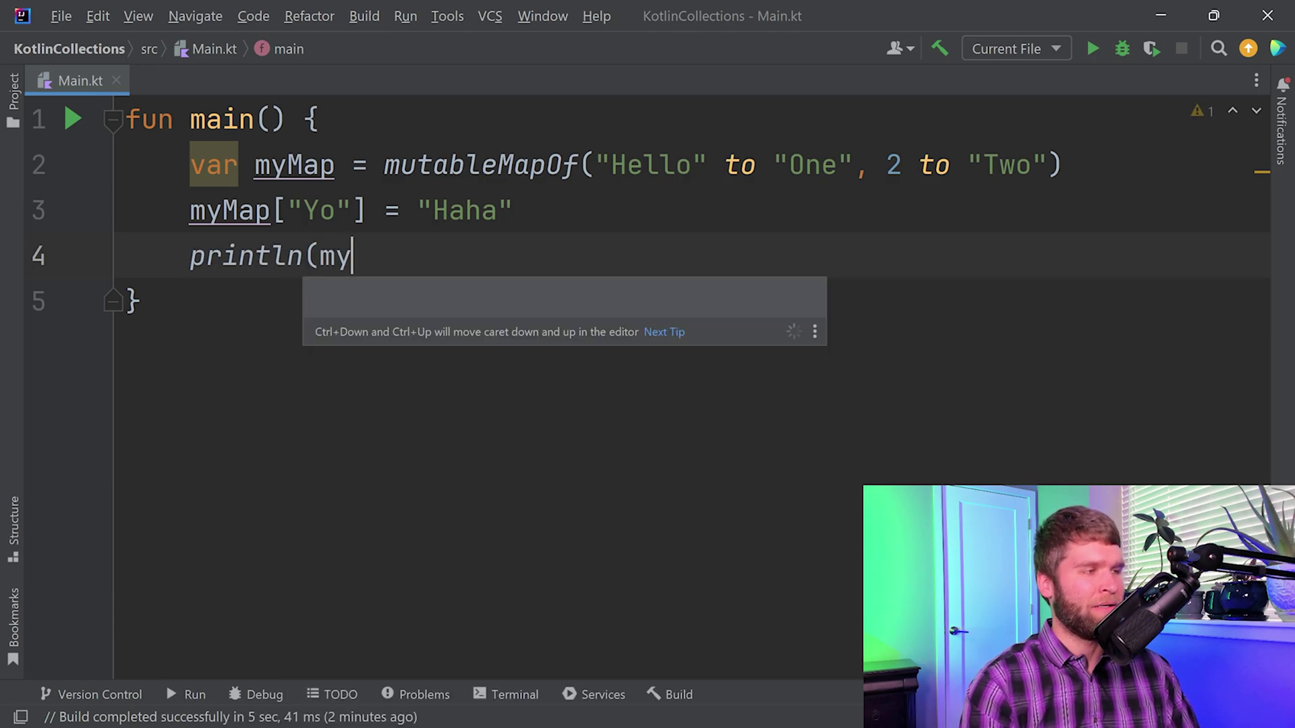
type("Map)")
key("shift+F10")
left_click_drag(549, 439, 199, 450)
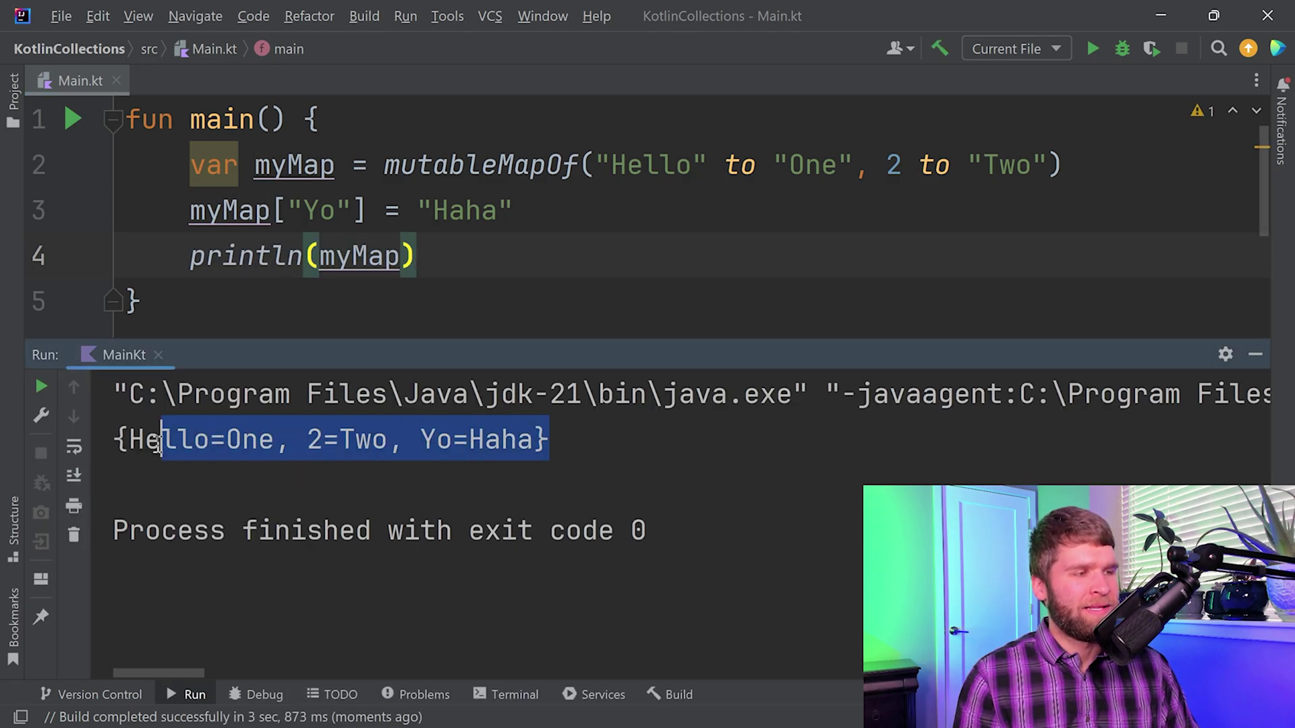
left_click_drag(420, 439, 537, 441)
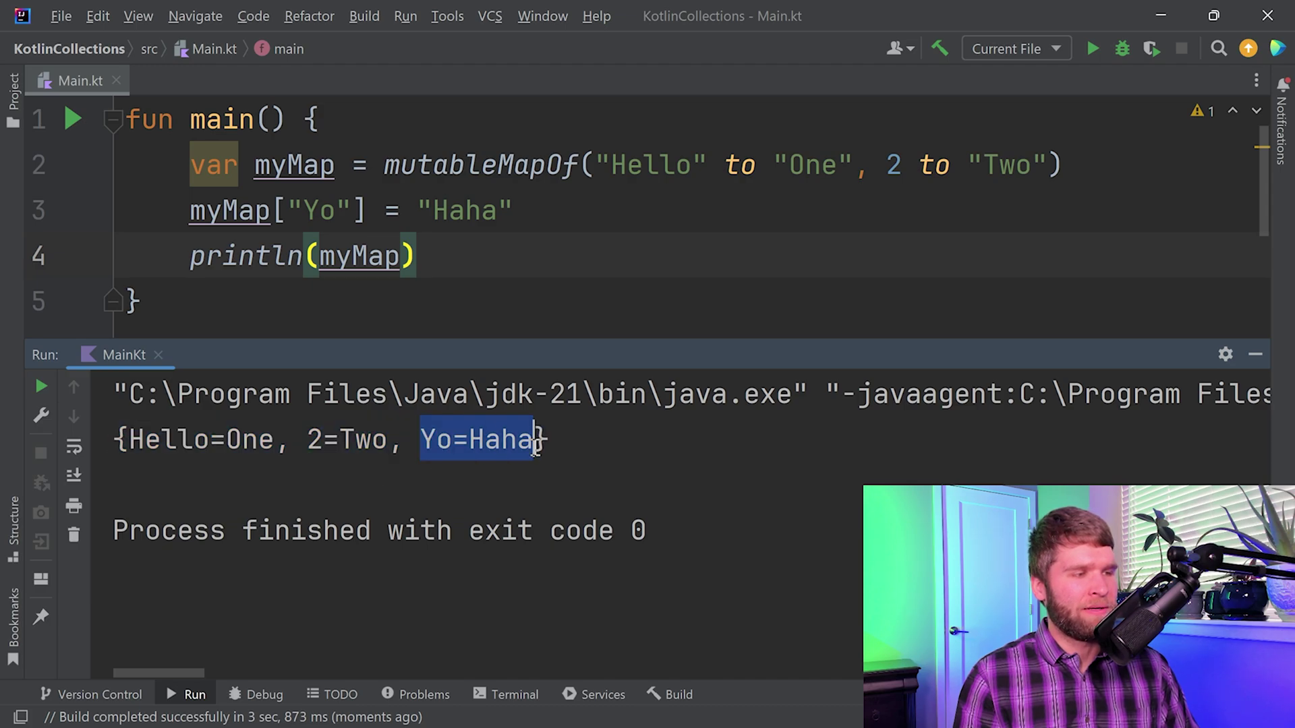
left_click(1254, 356)
Step: Change the myMap declaration keyword from var to val
left_click(240, 167)
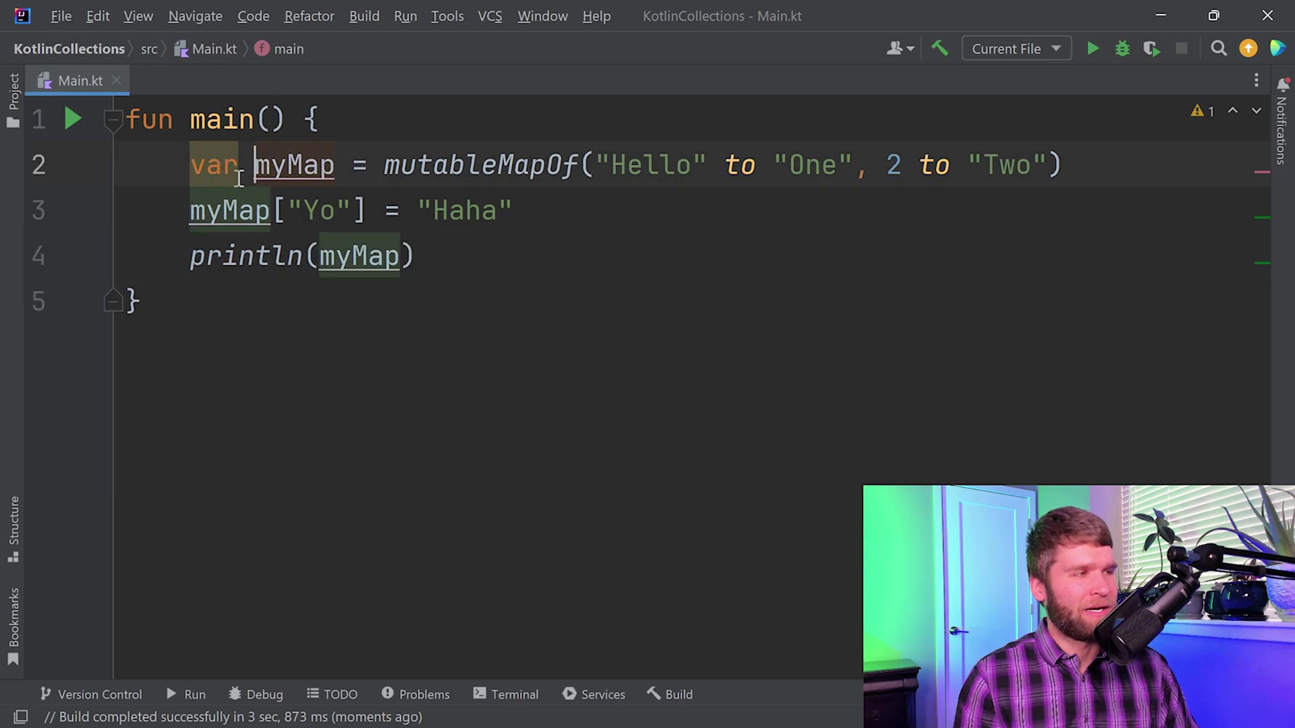
key("BackSpace")
type("l")
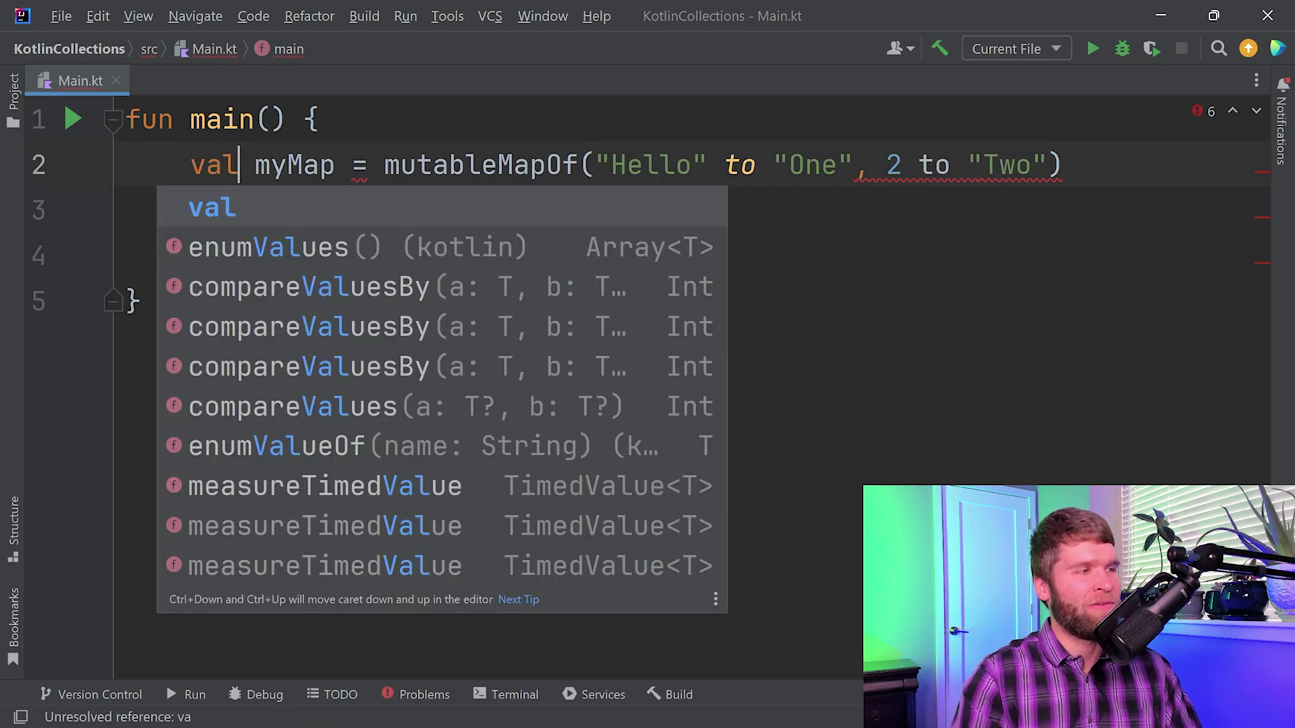
key("Escape")
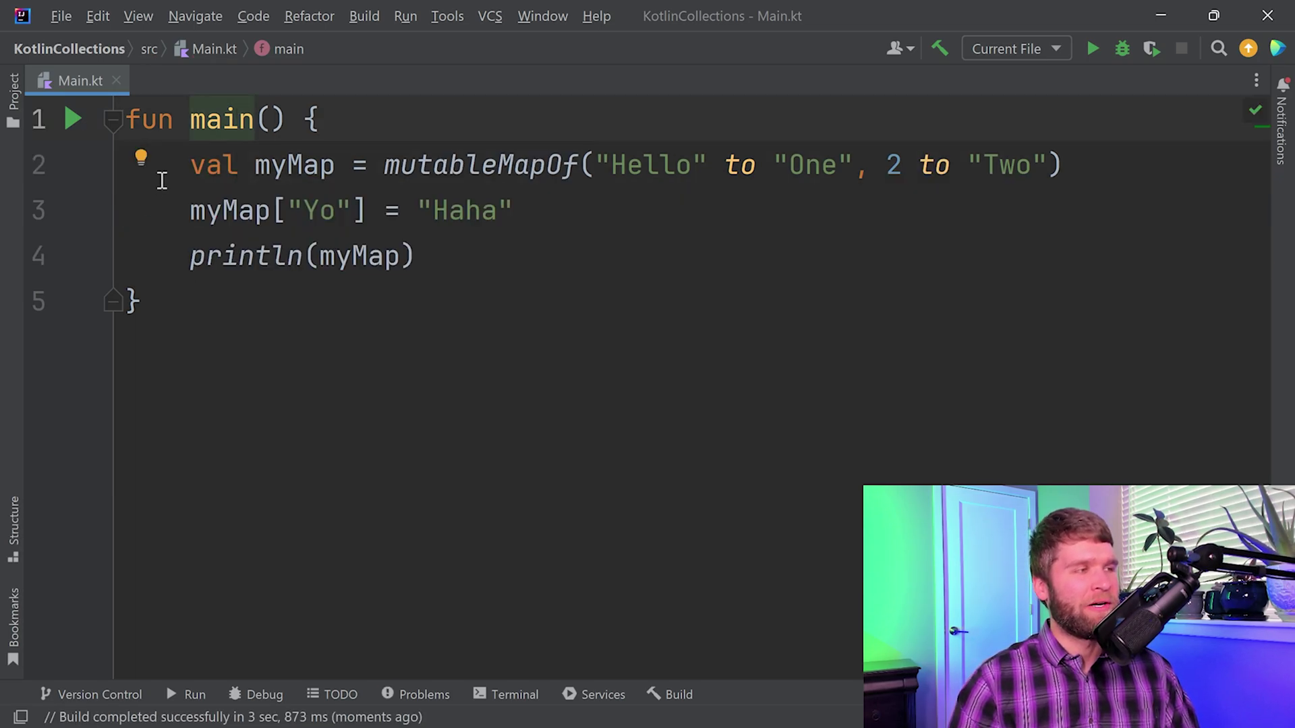
left_click_drag(191, 166, 579, 164)
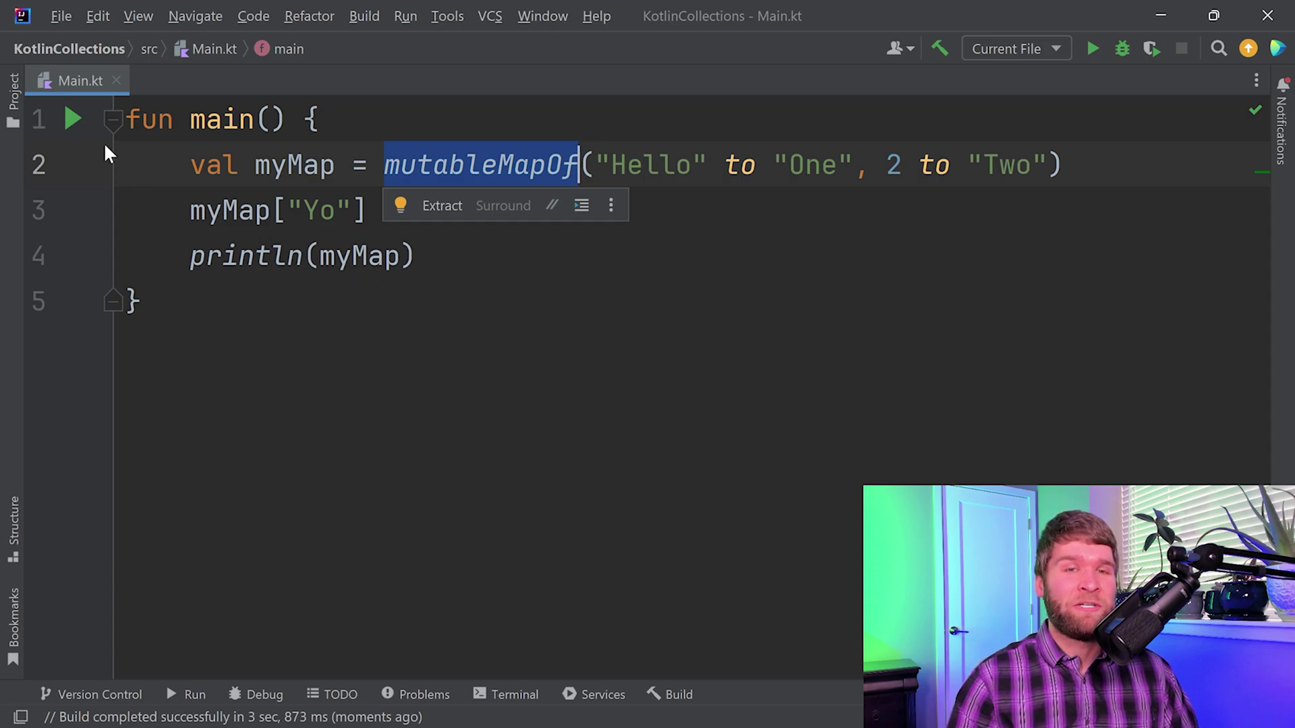
Step: Select the mutableM prefix of mutableMapOf so it can become mapOf
double_click(202, 165)
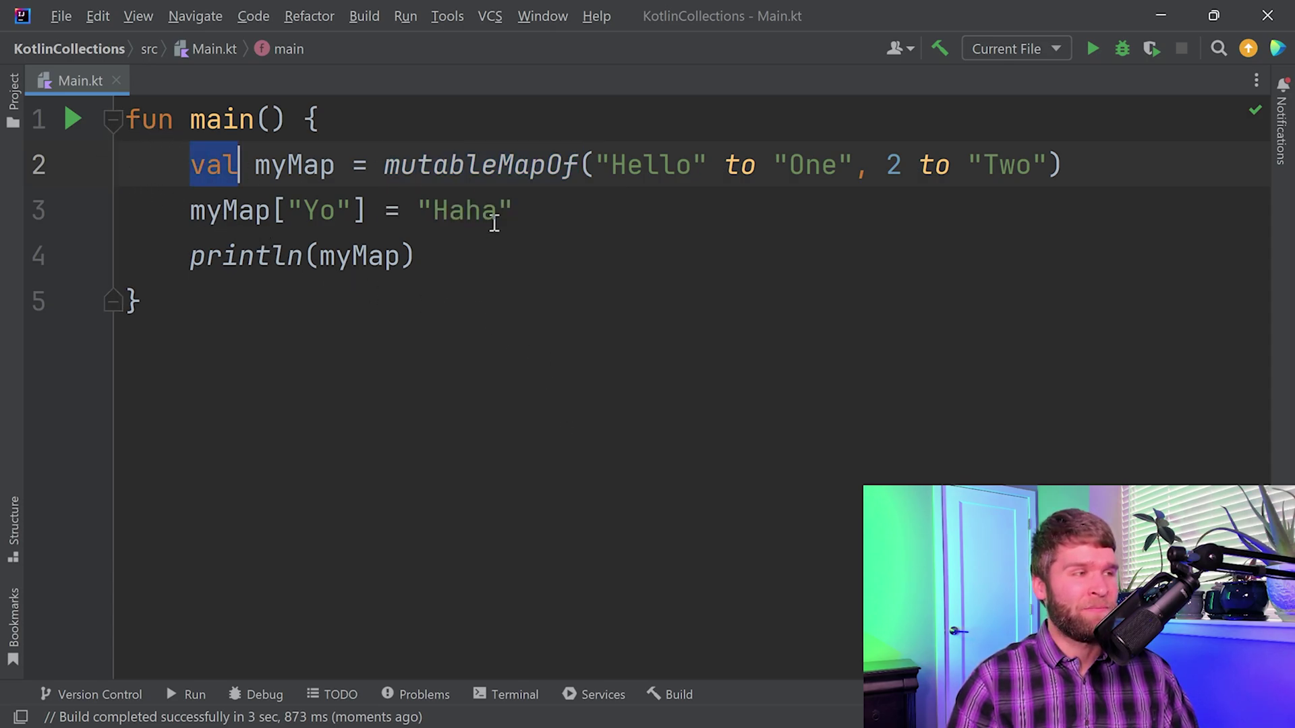
double_click(451, 166)
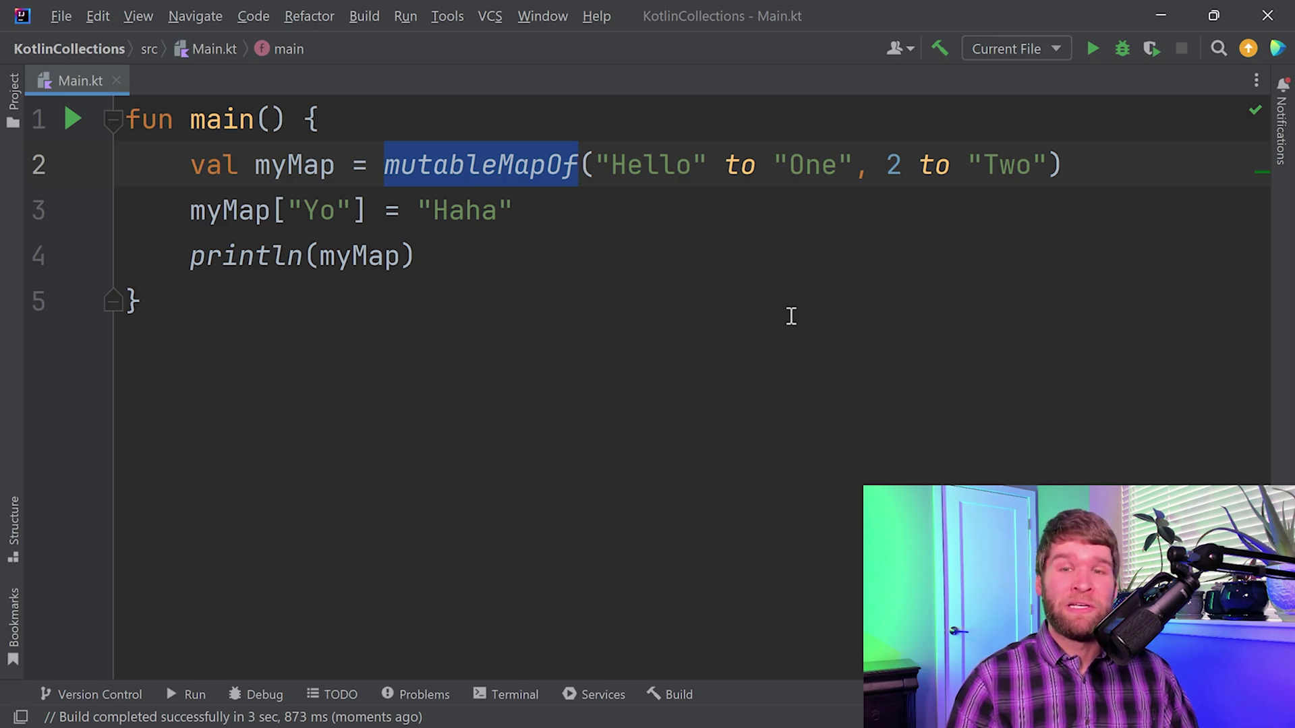
key("Left")
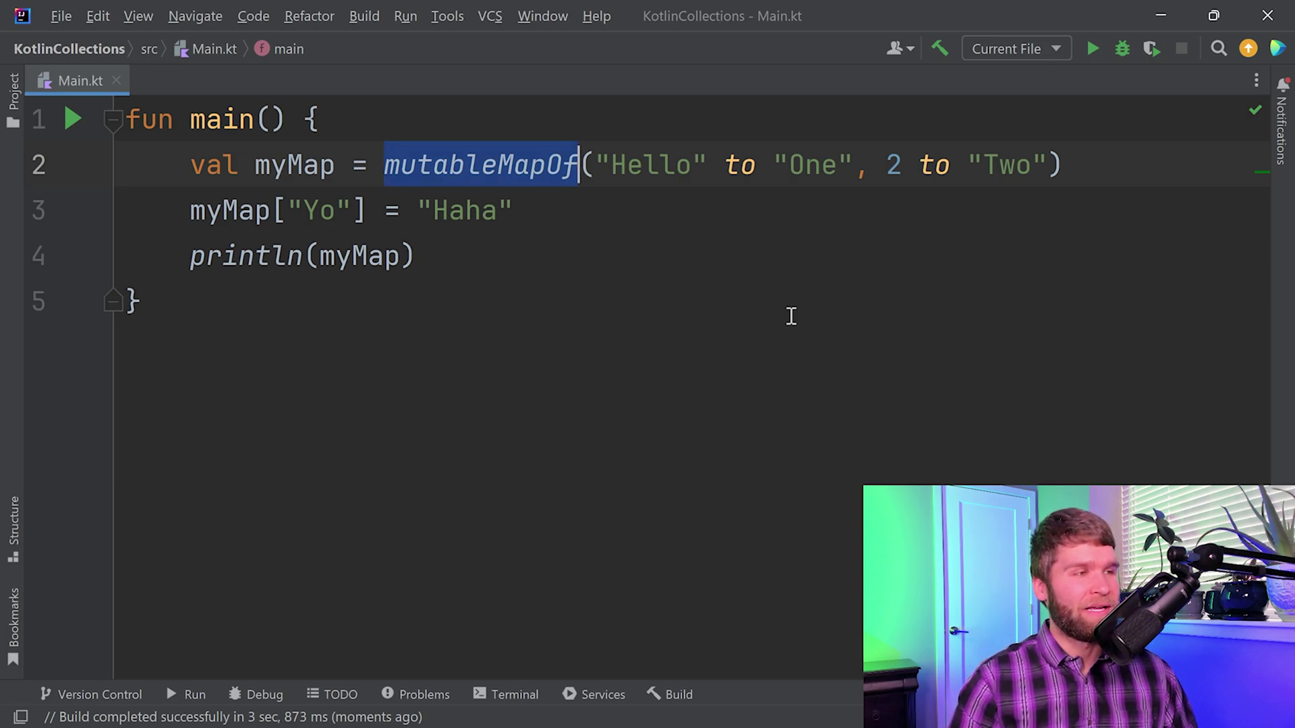
key("shift+Left")
key("shift+Left")
key("shift+Left")
key("shift+Left")
type("m")
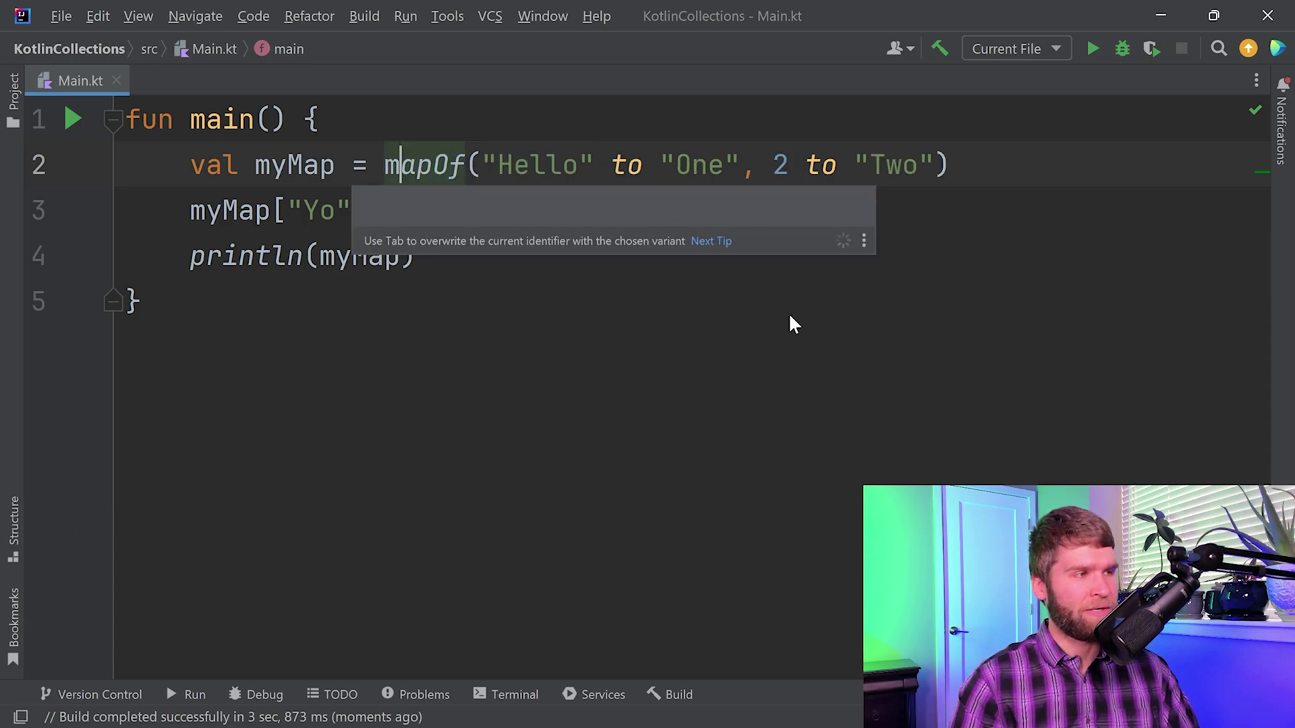
Step: Keep mapOf as typed, leaving the myMap["Yo"] assignment flagged as an error
key("Up")
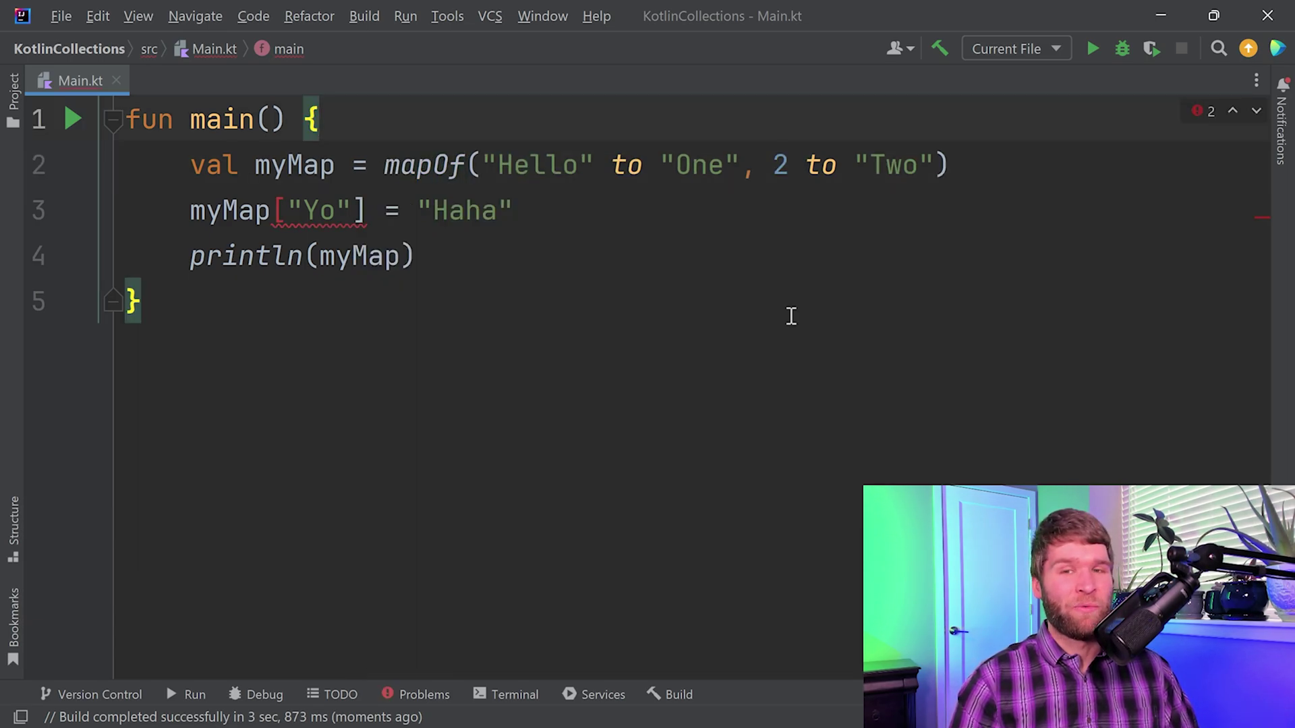